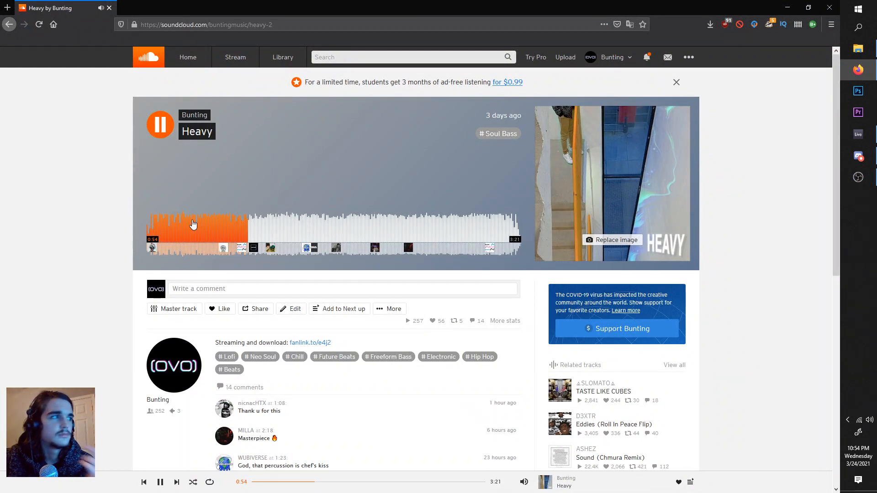
# Step: Pause the track Heavy on SoundCloud and minimise the browser to switch to Ableton Live
pyautogui.click(164, 131)
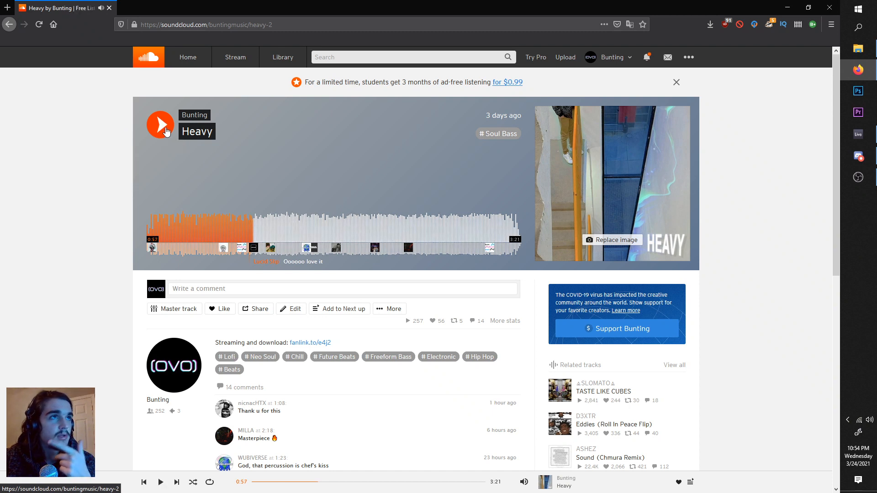
pyautogui.click(791, 12)
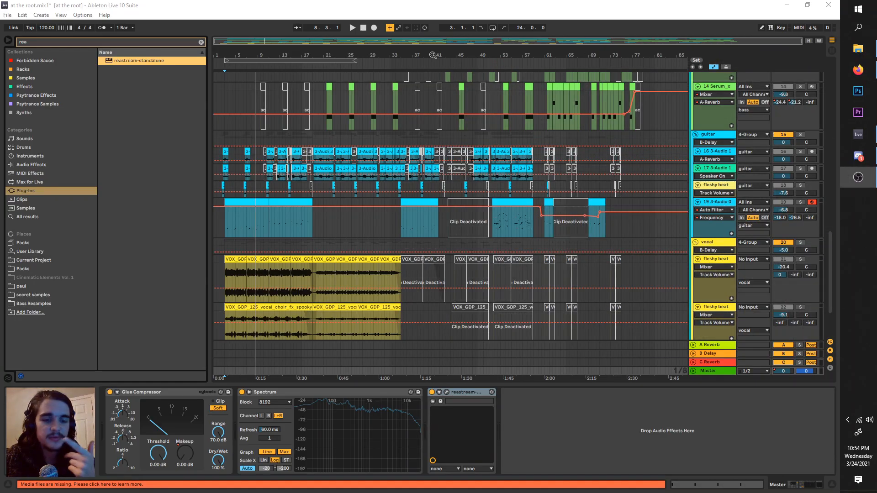
# Step: Play the opening of the arrangement with the loop region starting at bar 2
pyautogui.click(229, 113)
pyautogui.scroll(5, 233, 114)
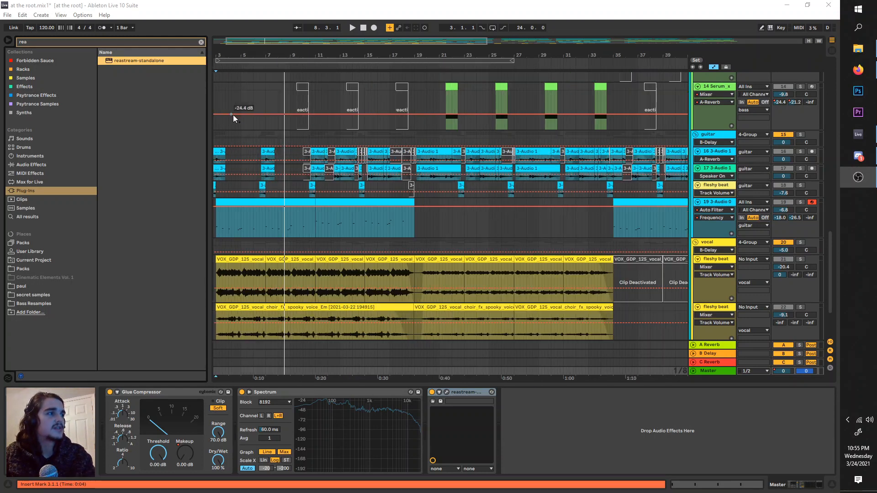
pyautogui.click(250, 103)
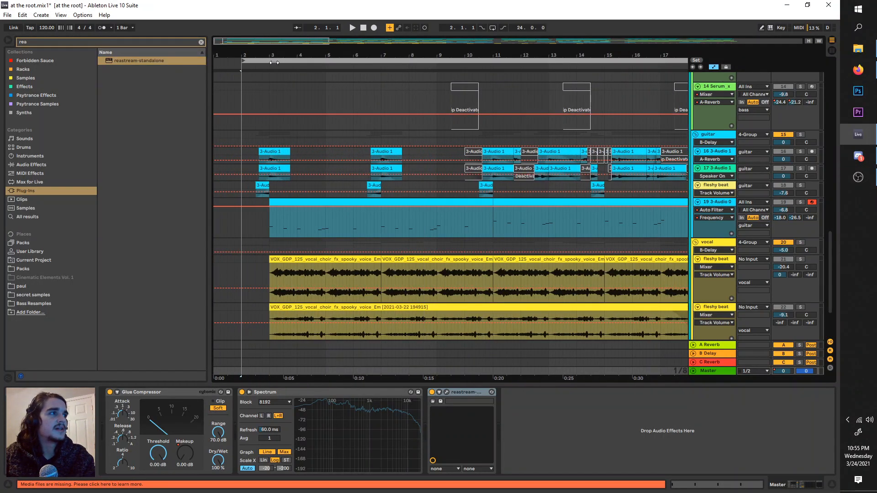
pyautogui.scroll(3, 252, 105)
pyautogui.hscroll(-1, 249, 108)
pyautogui.click(258, 62)
pyautogui.press('space')
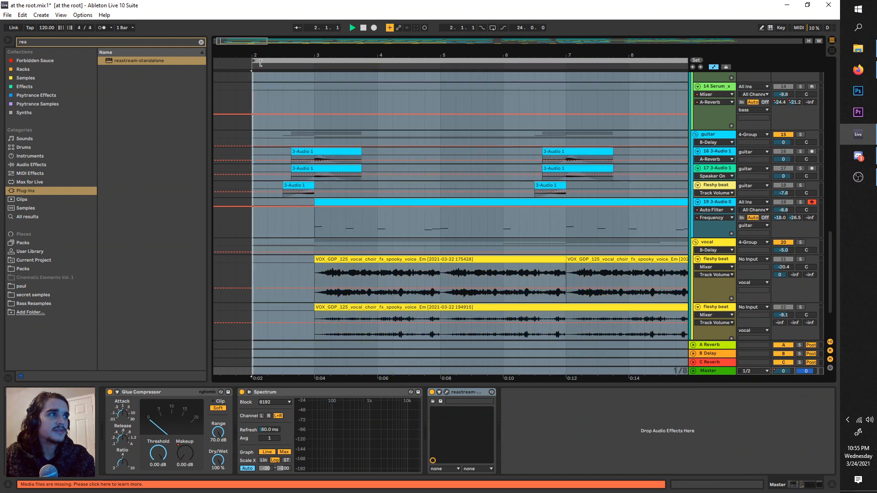
pyautogui.press('space')
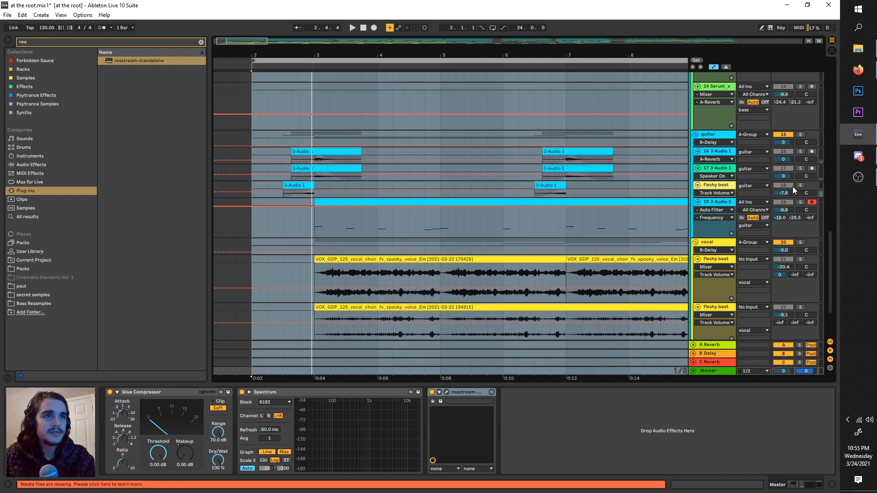
# Step: Clear the active soloing so all tracks sound, and play the arrangement with the loop region starting at 2.3.1
pyautogui.doubleClick(799, 186)
pyautogui.press('space')
pyautogui.scroll(3, 298, 115)
pyautogui.moveTo(271, 60); pyautogui.dragTo(337, 62)
pyautogui.scroll(-3, 328, 80)
pyautogui.press('space')
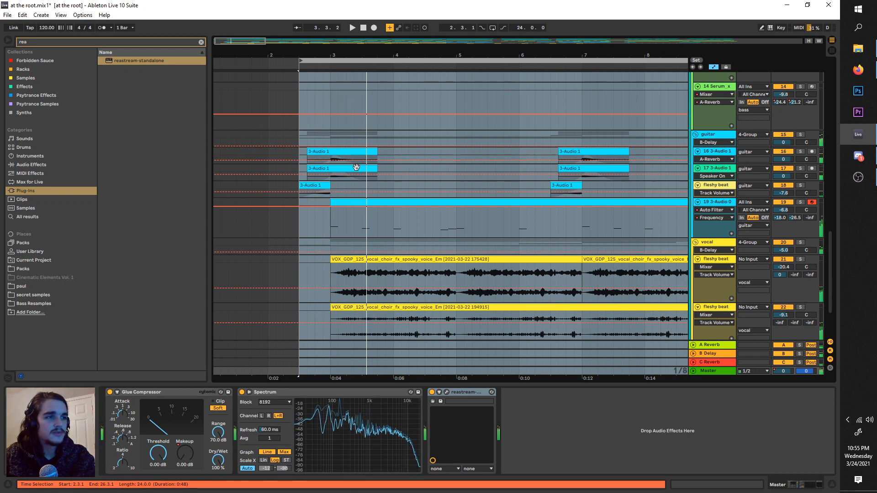
# Step: Listen to the full intro and shift the 24-bar loop region to start at bar 3
pyautogui.scroll(10, 342, 164)
pyautogui.scroll(10, 333, 176)
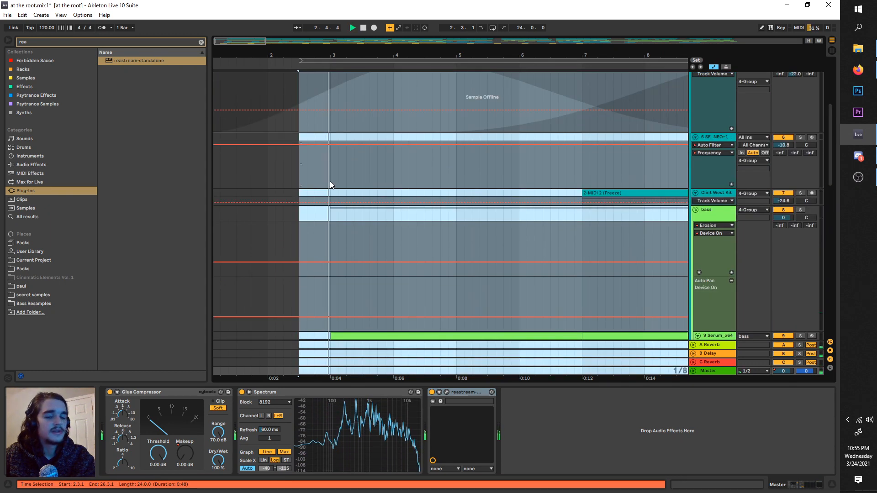
pyautogui.press('space')
pyautogui.press('space')
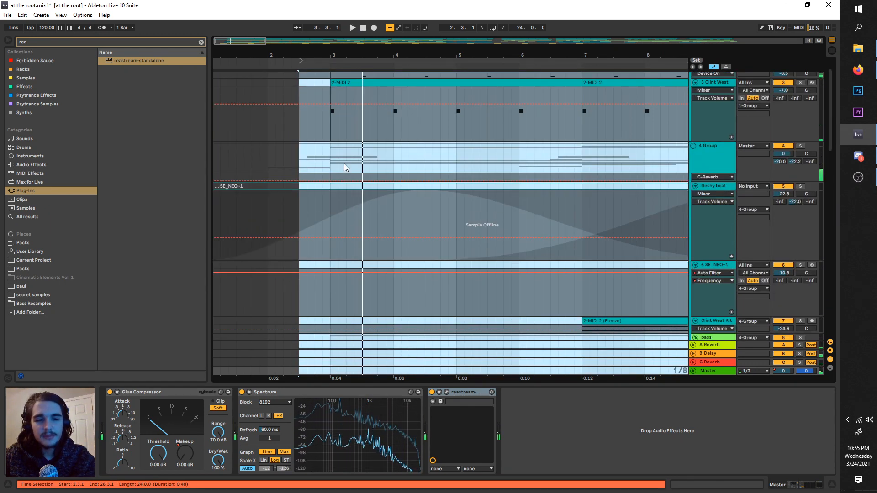
pyautogui.scroll(2, 344, 163)
pyautogui.moveTo(332, 61); pyautogui.dragTo(364, 61)
pyautogui.press('-')
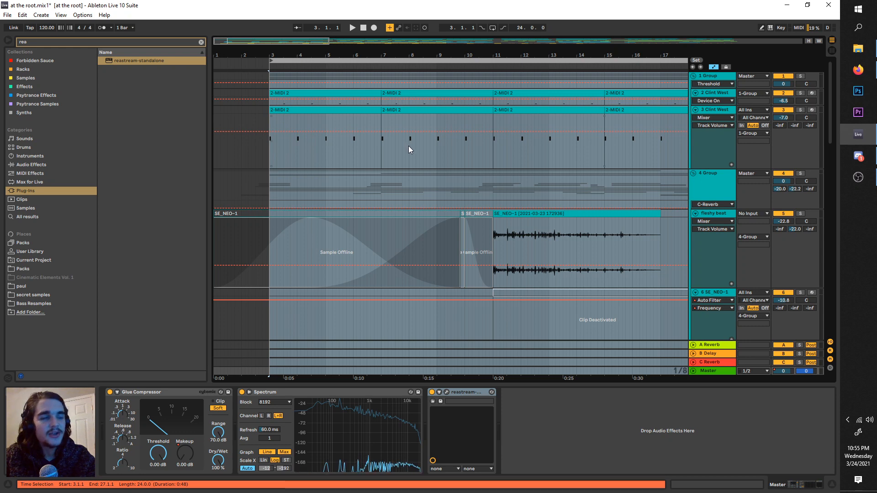
# Step: Ungroup the tracks of the vocal group near the end of the track list
pyautogui.scroll(-1, 408, 146)
pyautogui.moveTo(827, 128); pyautogui.dragTo(813, 309)
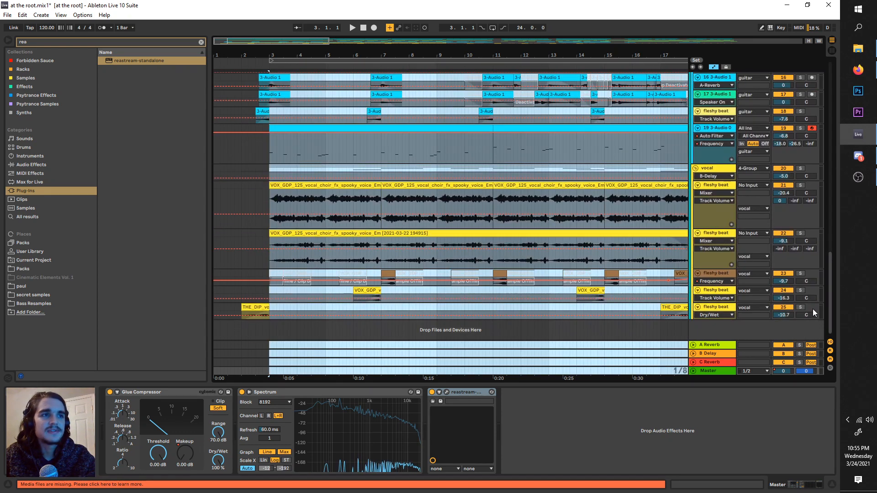
pyautogui.click(715, 170)
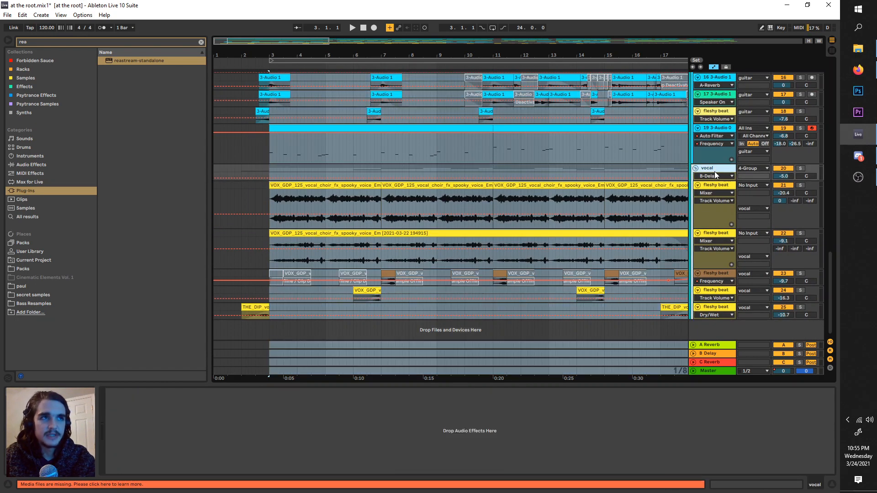
pyautogui.click(722, 186)
pyautogui.click(711, 170)
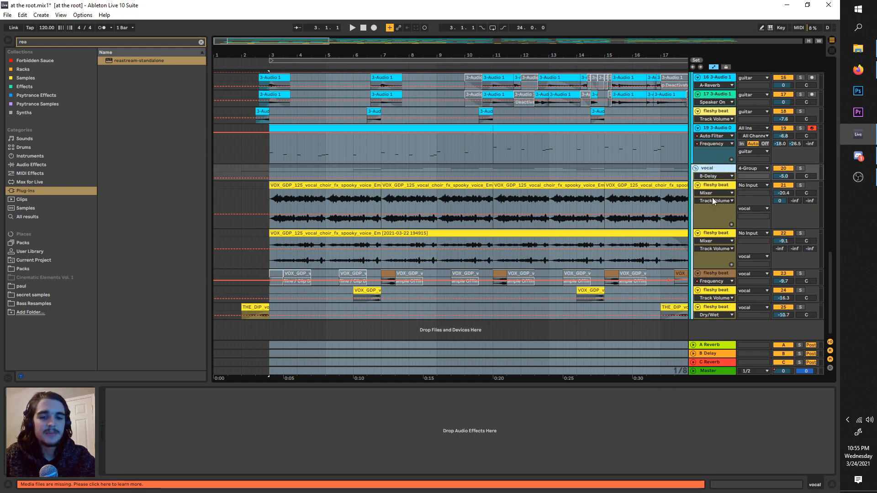
pyautogui.click(642, 169)
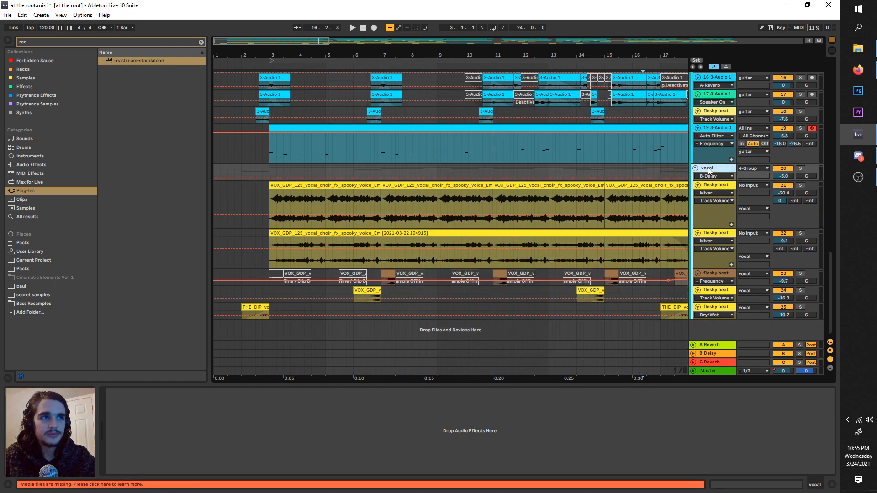
pyautogui.rightClick(709, 170)
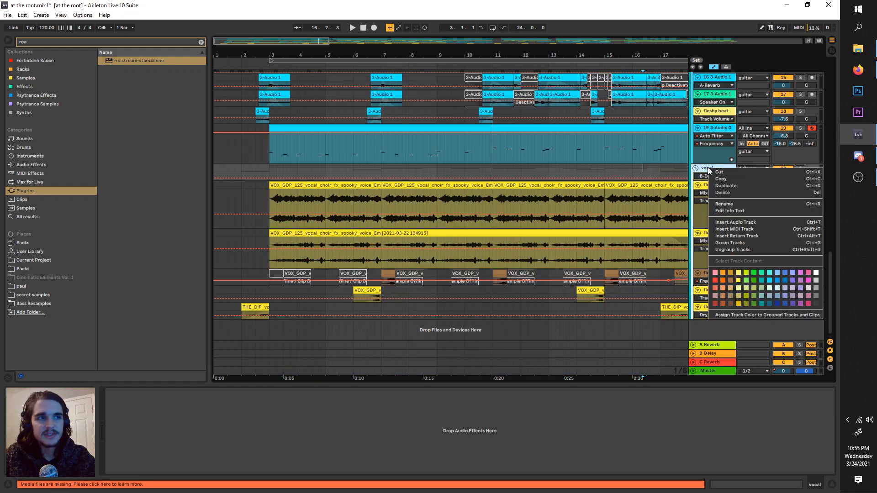
pyautogui.click(741, 250)
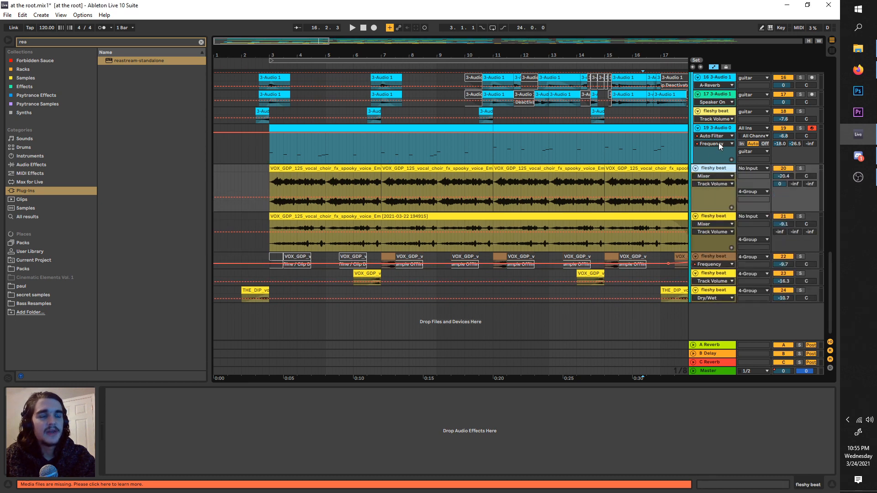
# Step: Solo the five ungrouped fleshy beat vocal tracks and play them from bar 3
pyautogui.click(717, 153)
pyautogui.click(708, 171)
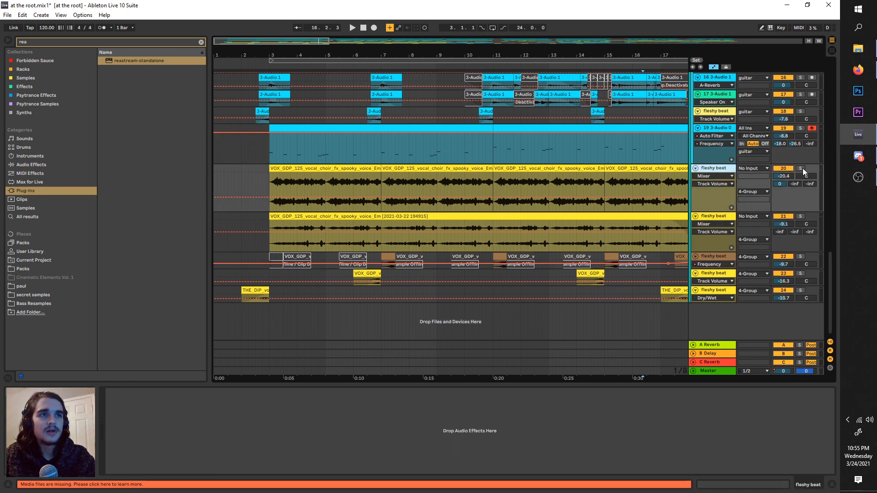
pyautogui.click(801, 168)
pyautogui.keyDown('ctrl'); pyautogui.click(801, 216); pyautogui.keyUp('ctrl')
pyautogui.keyDown('ctrl'); pyautogui.click(800, 257); pyautogui.keyUp('ctrl')
pyautogui.keyDown('ctrl'); pyautogui.click(801, 274); pyautogui.keyUp('ctrl')
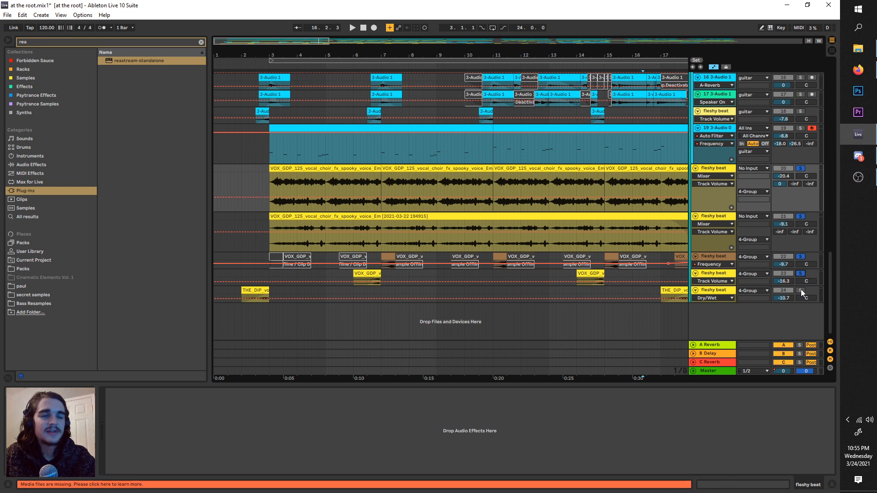
pyautogui.click(277, 181)
pyautogui.press('space')
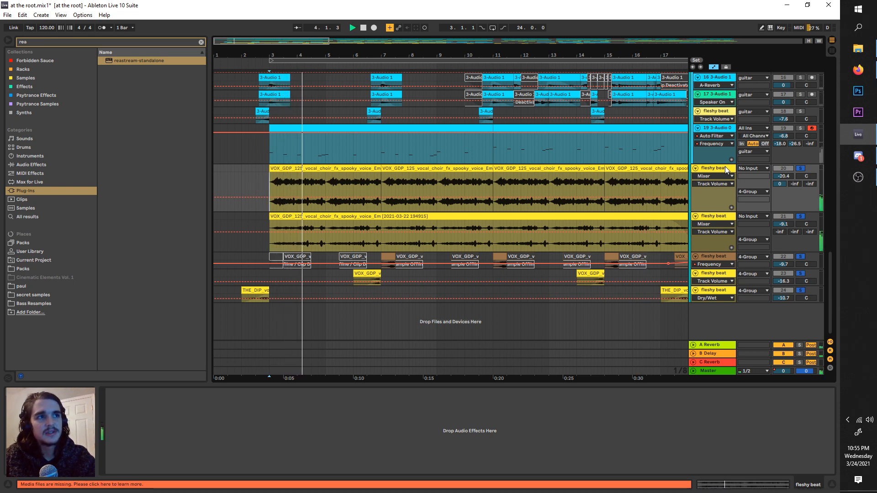
pyautogui.keyDown('ctrl'); pyautogui.click(717, 218); pyautogui.keyUp('ctrl')
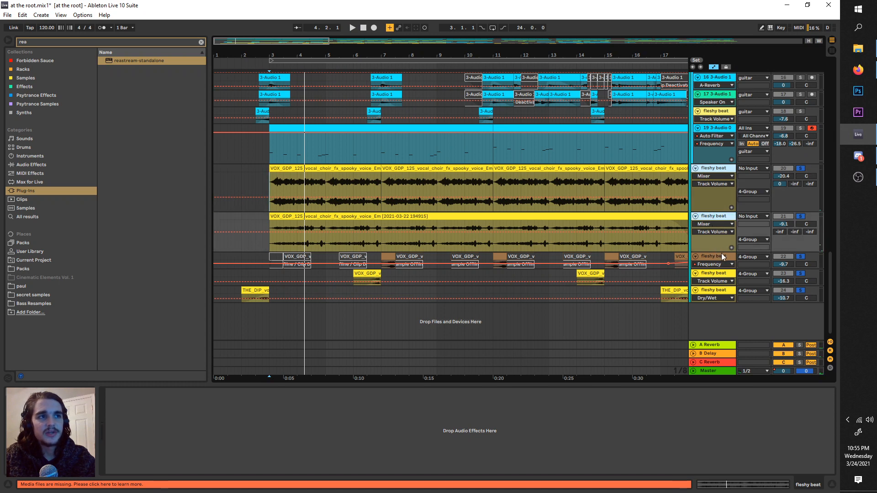
pyautogui.keyDown('ctrl'); pyautogui.click(722, 255); pyautogui.keyUp('ctrl')
pyautogui.hotkey('ctrl', 'd')
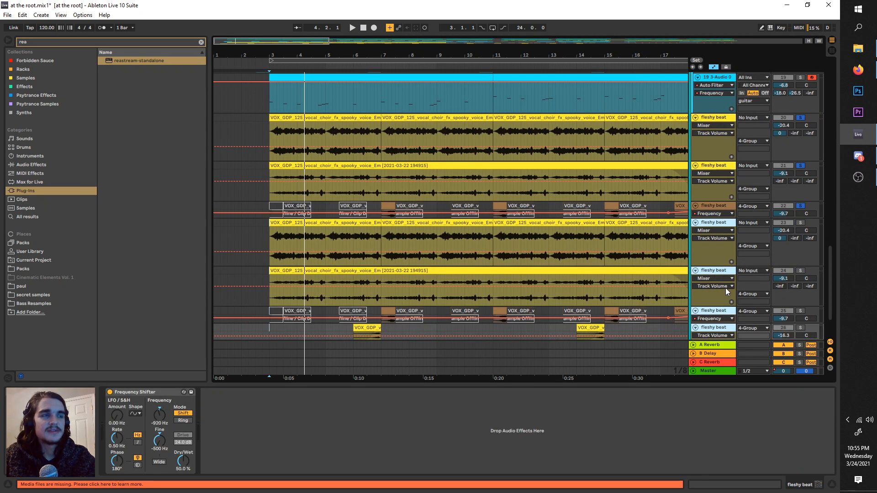
pyautogui.keyDown('ctrl'); pyautogui.click(709, 166); pyautogui.keyUp('ctrl')
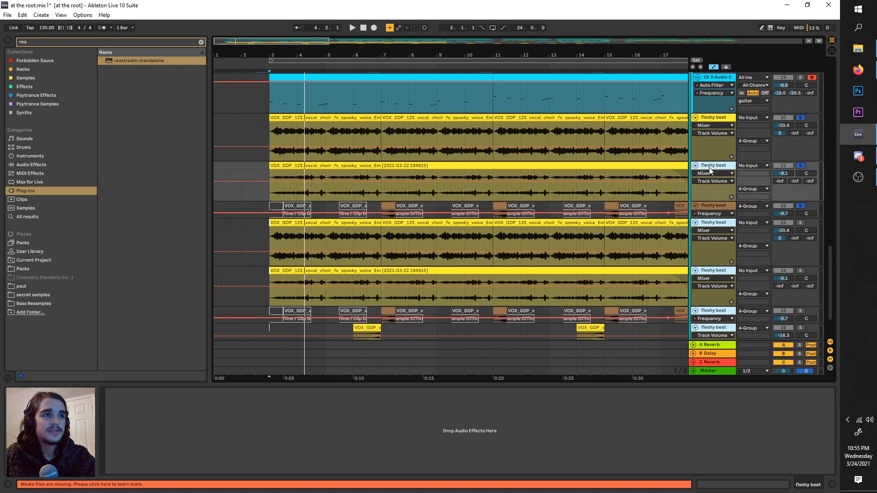
pyautogui.hotkey('ctrl', 'z')
# Step: Group the five fleshy beat vocal tracks into a new group
pyautogui.keyDown('ctrl'); pyautogui.click(704, 118); pyautogui.keyUp('ctrl')
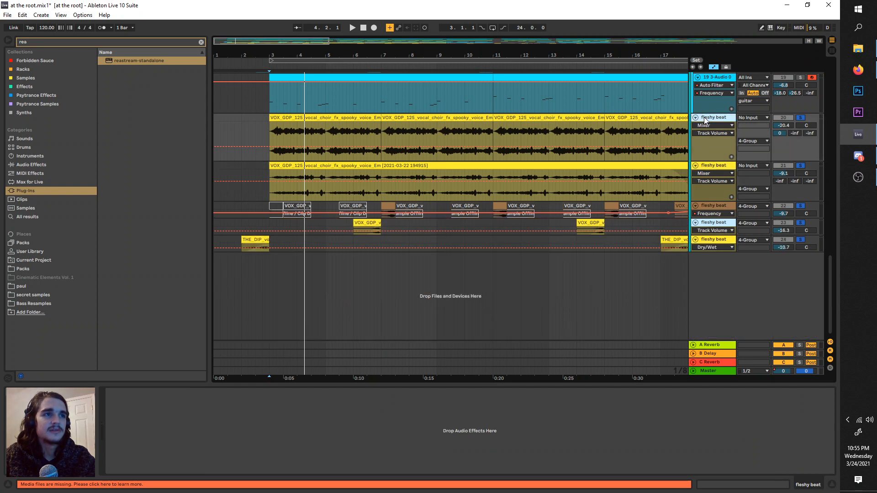
pyautogui.keyDown('ctrl'); pyautogui.click(708, 205); pyautogui.keyUp('ctrl')
pyautogui.keyDown('ctrl'); pyautogui.click(717, 167); pyautogui.keyUp('ctrl')
pyautogui.keyDown('ctrl'); pyautogui.click(720, 240); pyautogui.keyUp('ctrl')
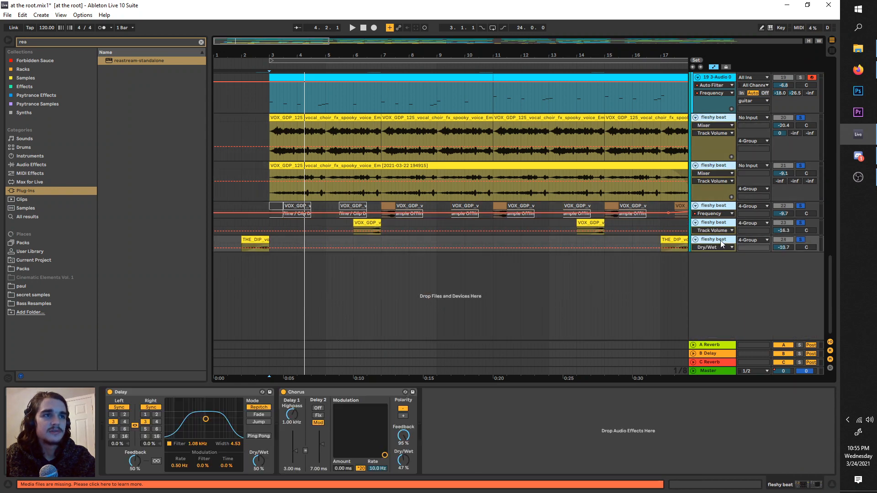
pyautogui.hotkey('ctrl', 'g')
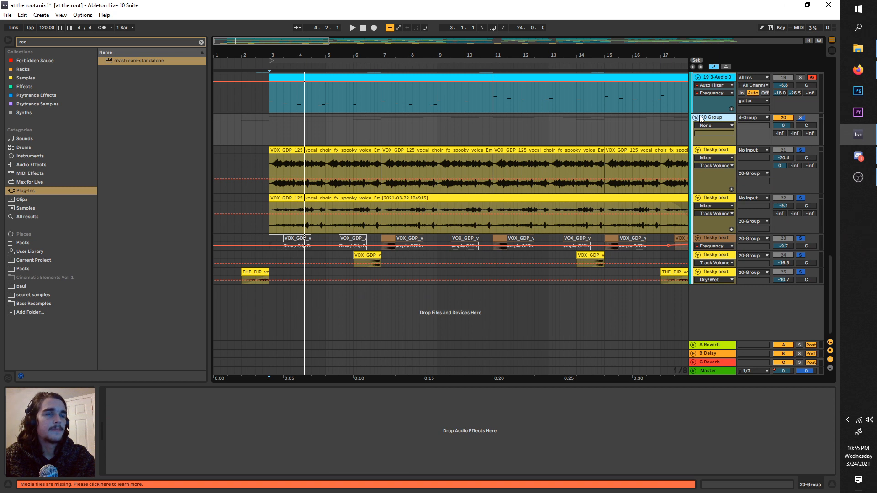
# Step: Use the new group's single solo to hear all its vocal tracks together, playing from bar 3
pyautogui.click(800, 118)
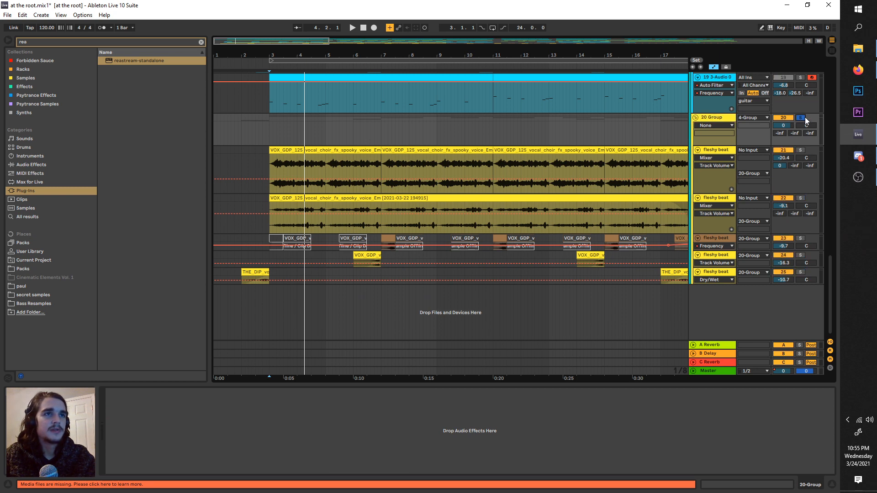
pyautogui.press('space')
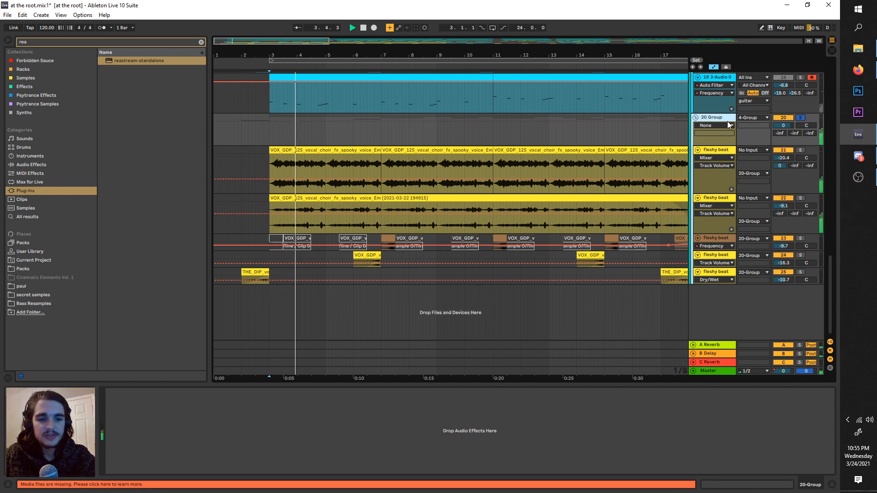
pyautogui.click(723, 120)
pyautogui.press('space')
# Step: Rename the new group as vocal
pyautogui.rightClick(722, 119)
pyautogui.click(742, 159)
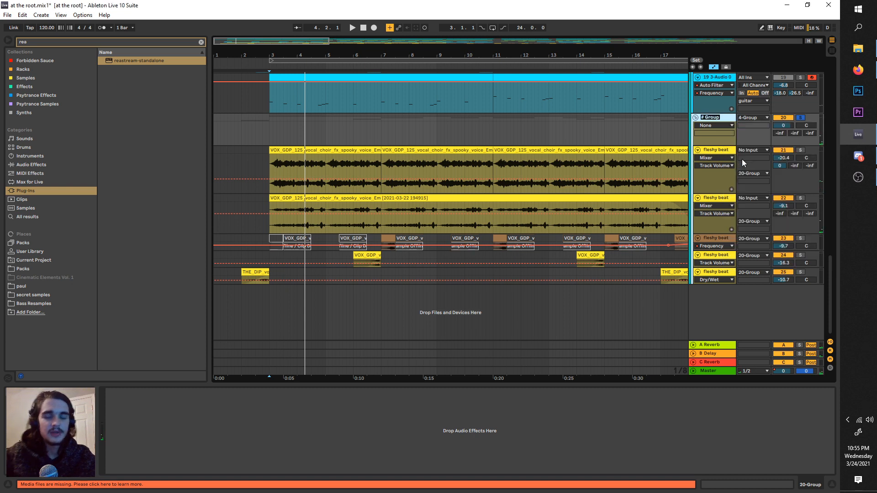
pyautogui.write('vocal')
pyautogui.press('Return')
# Step: Search the audio effects for "sat" and add Saturator to the vocal group
pyautogui.hotkey('ctrl', 'f')
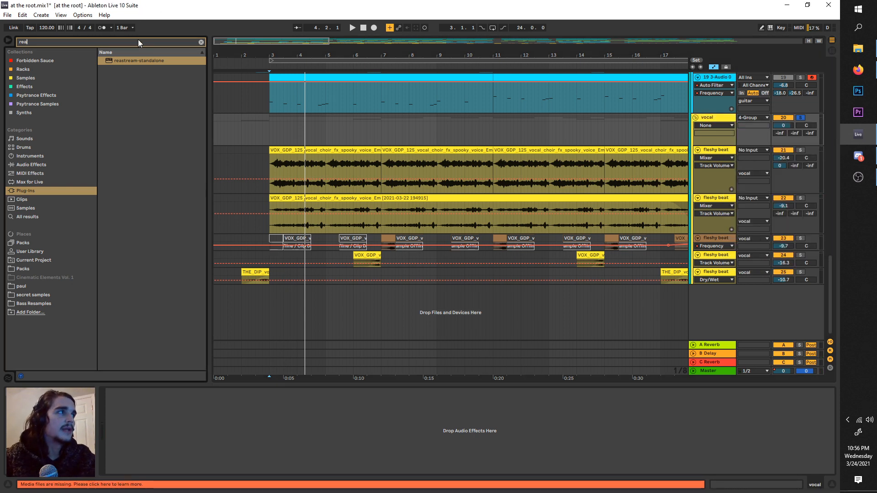
pyautogui.press('BackSpace')
pyautogui.write('sat')
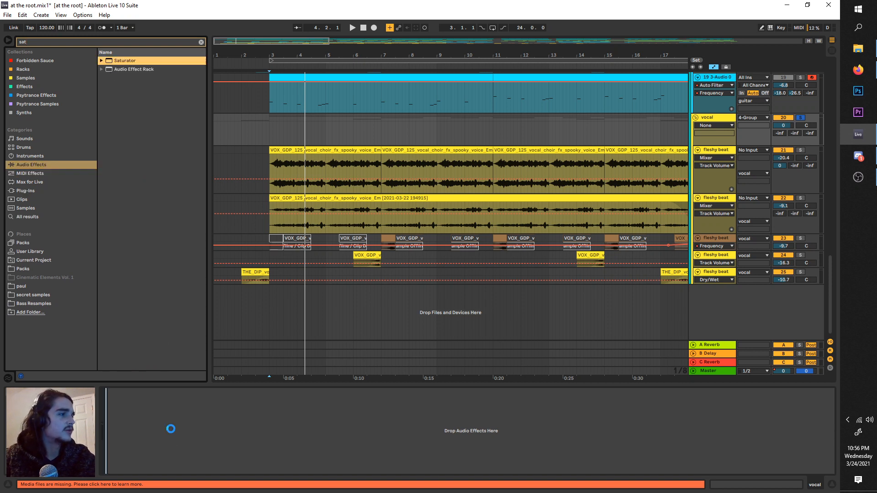
# Step: Audition the vocal group with Saturator's Drive at 36 dB and Output at -15.4 dB, and delete the Saturator
pyautogui.press('space')
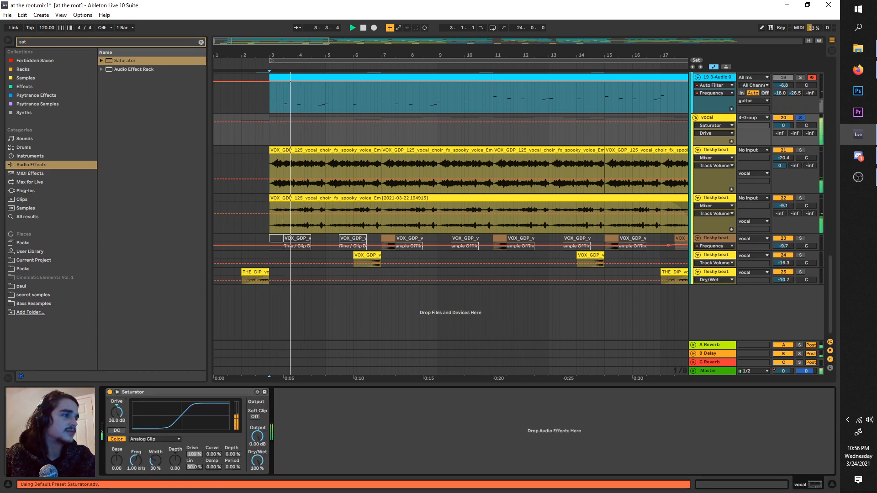
pyautogui.moveTo(257, 437); pyautogui.dragTo(257, 473)
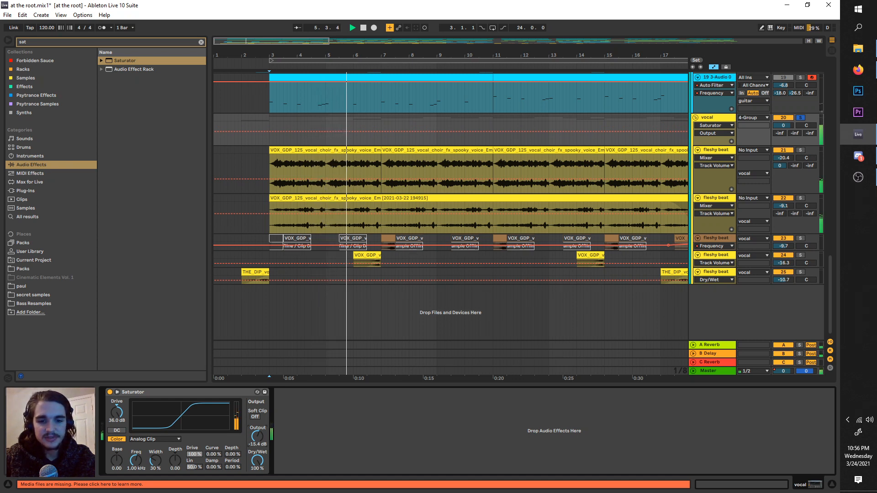
pyautogui.click(230, 392)
pyautogui.press('Delete')
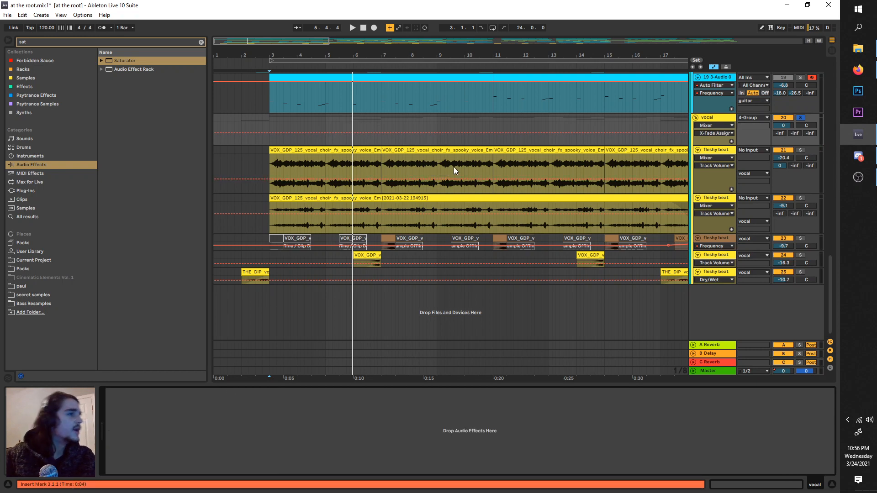
# Step: Solo the bass group and play it from bar 3, checking the tracks inside the group
pyautogui.scroll(3, 454, 166)
pyautogui.scroll(3, 801, 178)
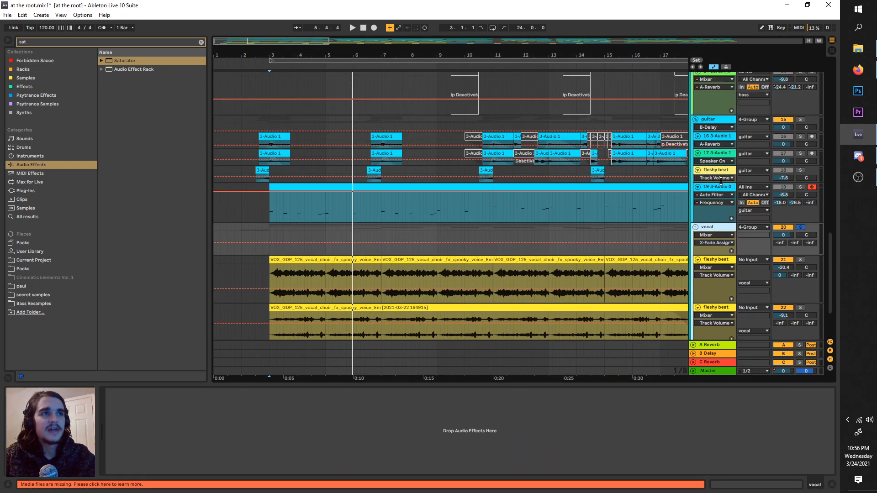
pyautogui.click(727, 135)
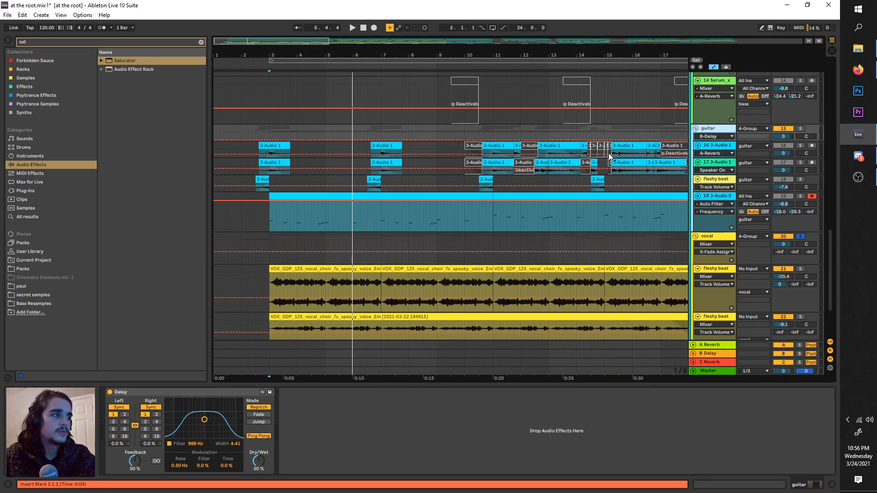
pyautogui.scroll(6, 663, 188)
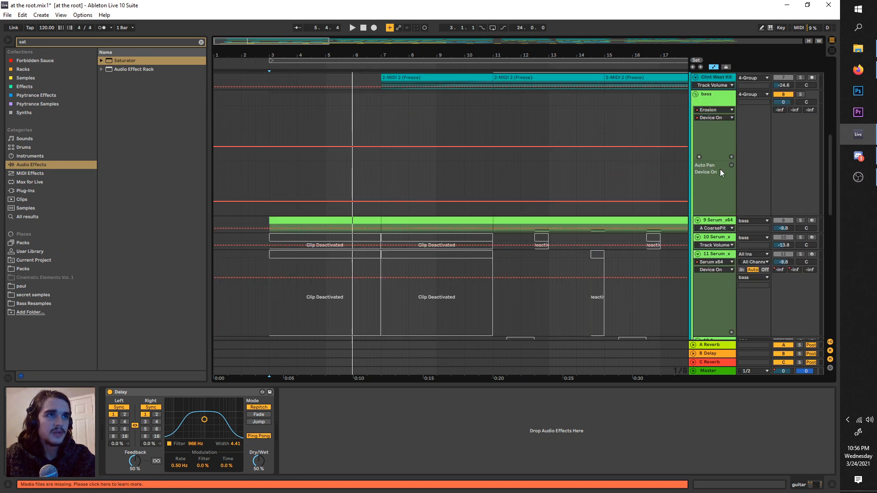
pyautogui.scroll(4, 720, 170)
pyautogui.click(769, 176)
pyautogui.click(801, 176)
pyautogui.press('space')
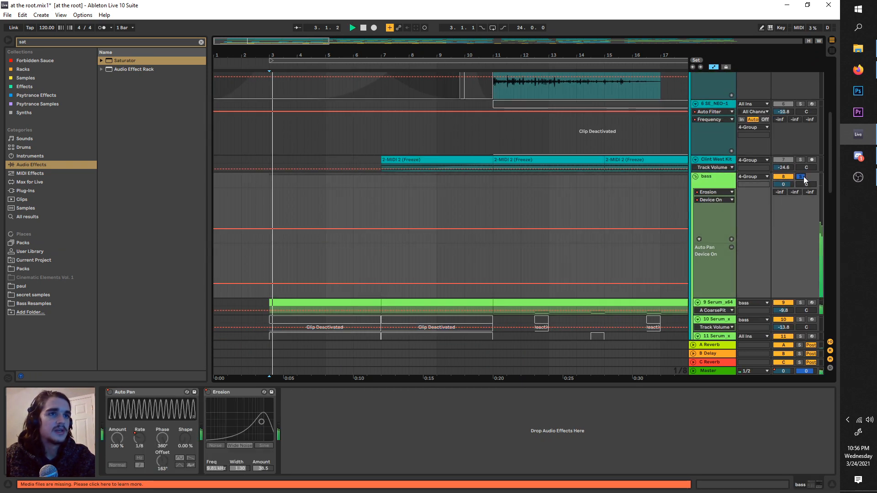
pyautogui.scroll(-2, 721, 261)
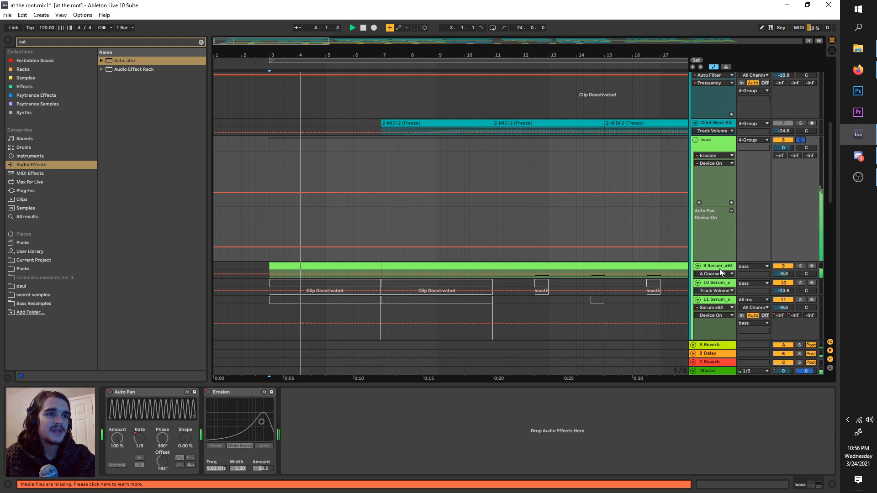
pyautogui.scroll(-4, 720, 268)
pyautogui.scroll(-2, 673, 254)
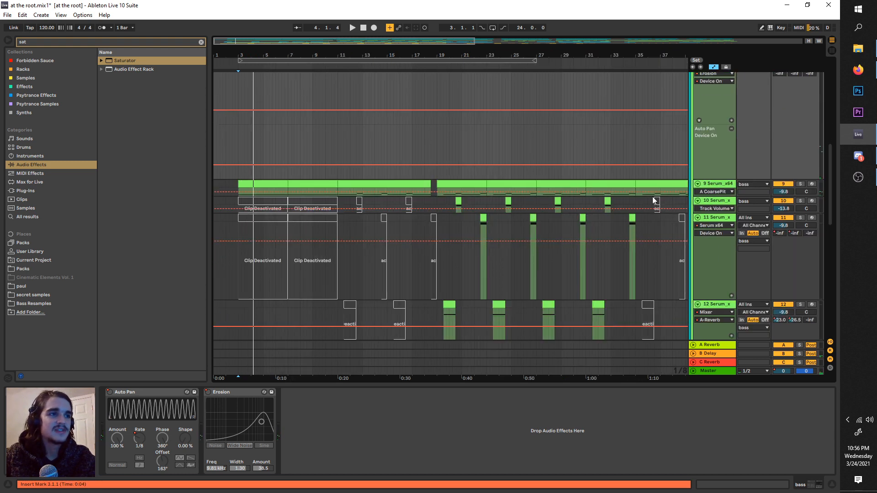
# Step: Move the 9 Serum_x64 track out of the bass group to just above it, and put it in its own group
pyautogui.scroll(2, 391, 168)
pyautogui.hscroll(-3, 402, 196)
pyautogui.scroll(3, 407, 221)
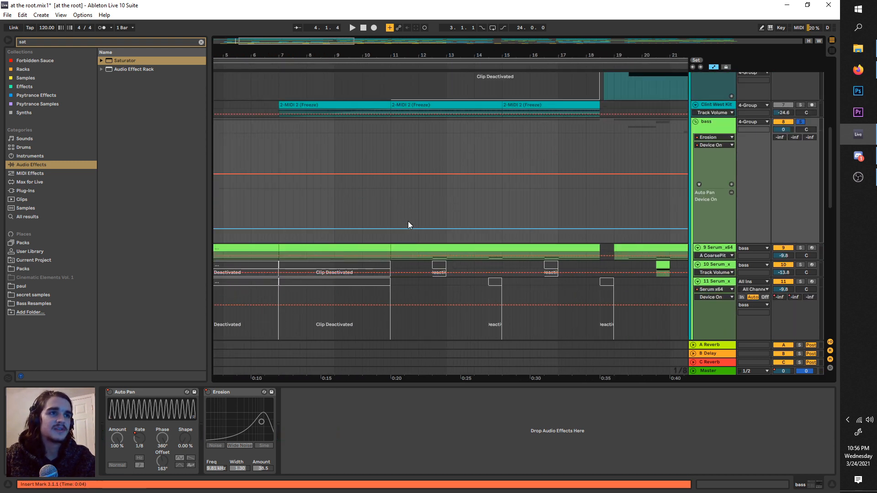
pyautogui.scroll(-2, 404, 222)
pyautogui.click(707, 251)
pyautogui.moveTo(707, 254); pyautogui.dragTo(705, 128)
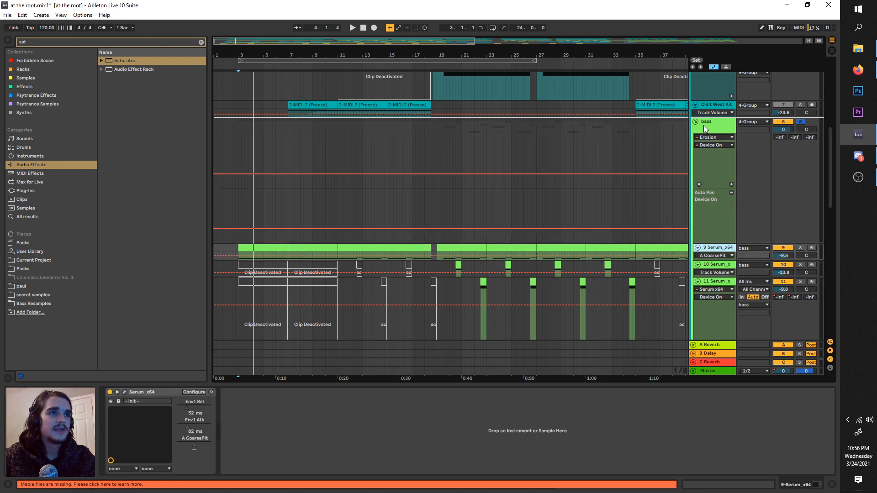
pyautogui.moveTo(727, 189); pyautogui.dragTo(726, 190)
pyautogui.hotkey('ctrl', 'g')
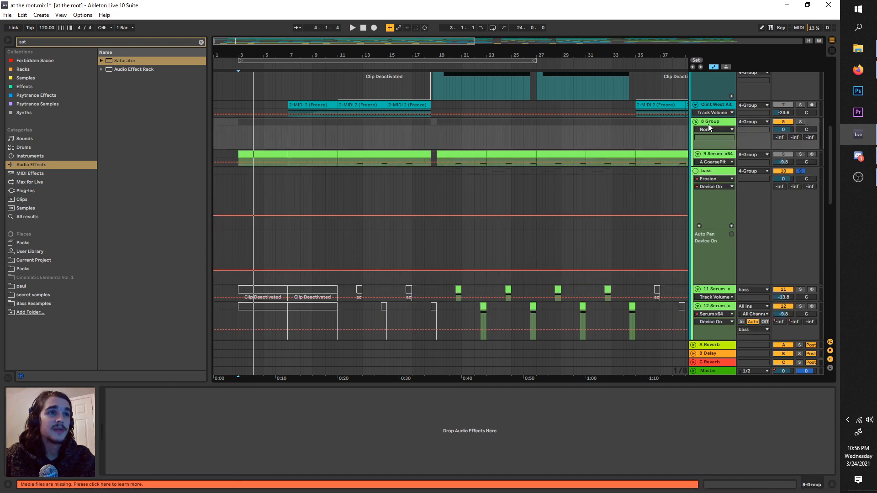
# Step: Rename the new Serum group as sub bass and the original bass group as mid bass
pyautogui.rightClick(708, 125)
pyautogui.click(733, 160)
pyautogui.write('sub bass')
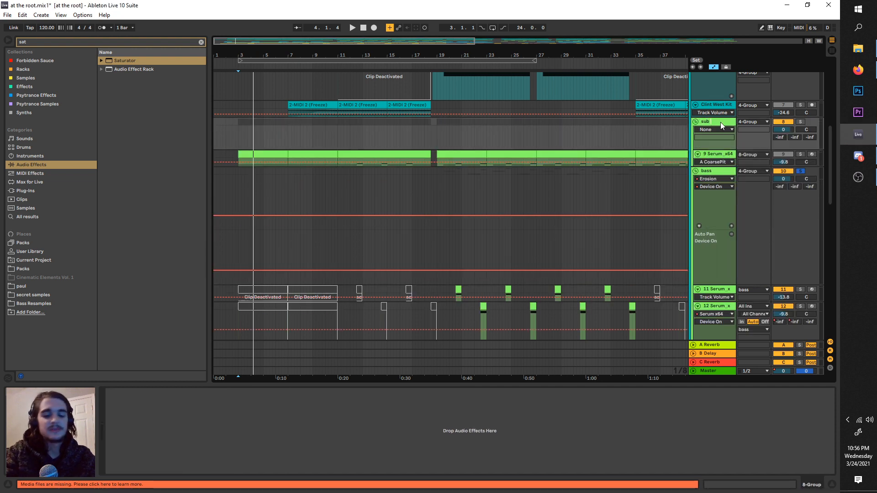
pyautogui.press('Return')
pyautogui.rightClick(725, 174)
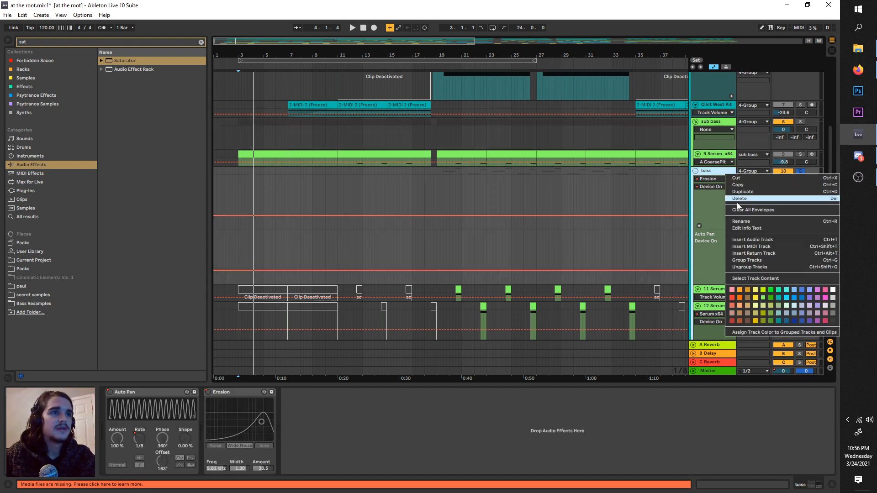
pyautogui.click(747, 224)
pyautogui.write('mid b')
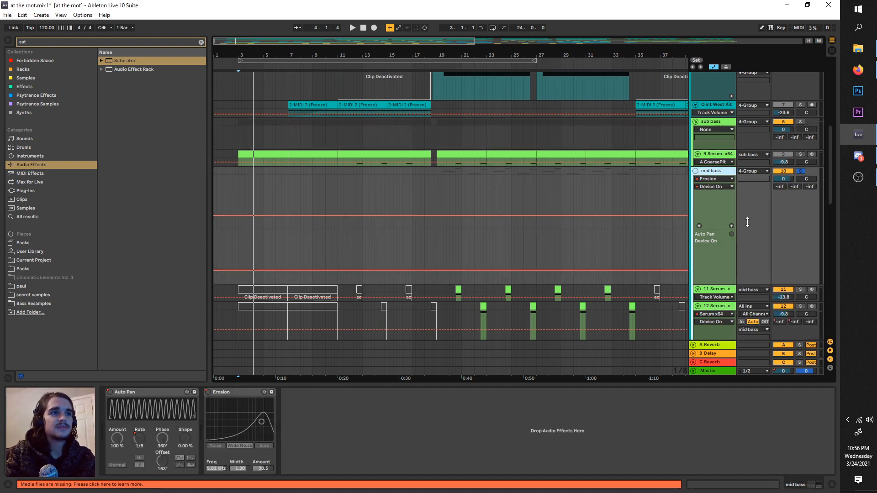
# Step: Search the audio effects for "eq" and add EQ Eight to the mid bass group
pyautogui.scroll(5, 709, 224)
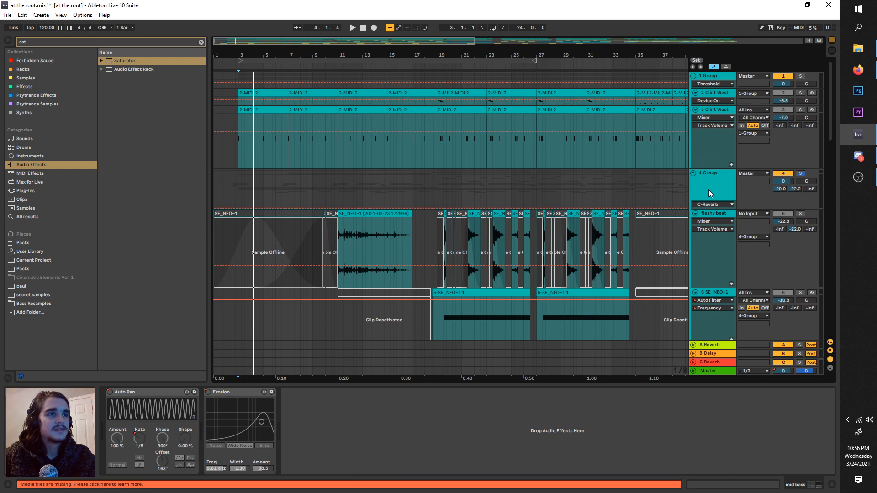
pyautogui.click(709, 190)
pyautogui.scroll(-5, 708, 190)
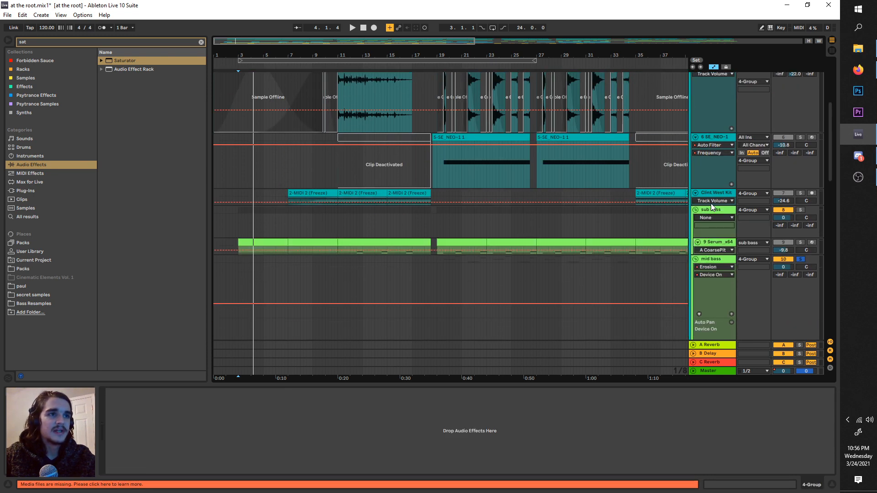
pyautogui.click(718, 229)
pyautogui.click(725, 259)
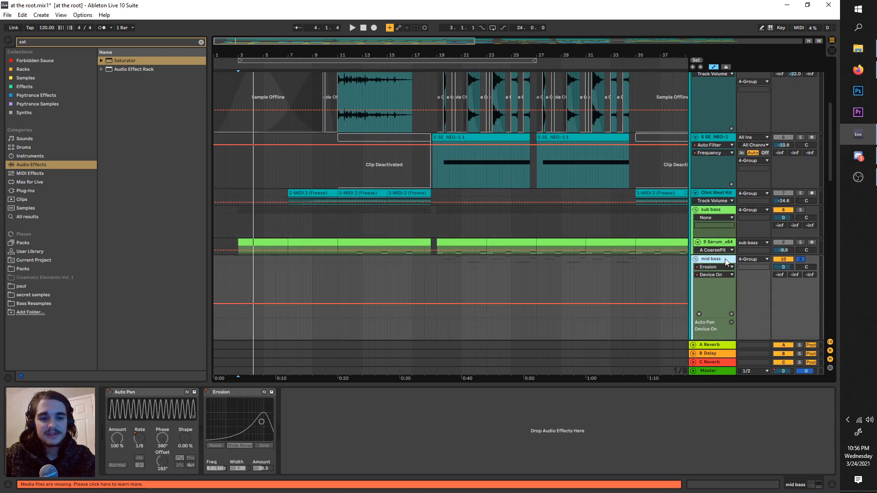
pyautogui.hotkey('ctrl', 'f')
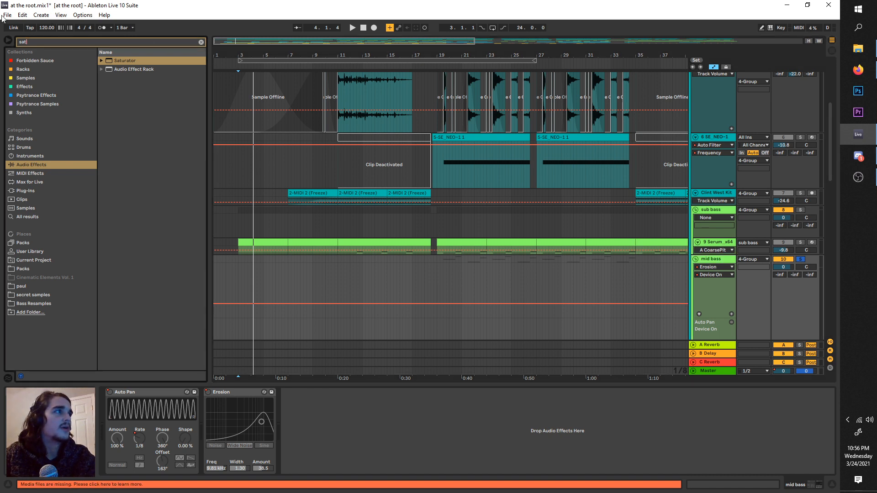
pyautogui.click(117, 96)
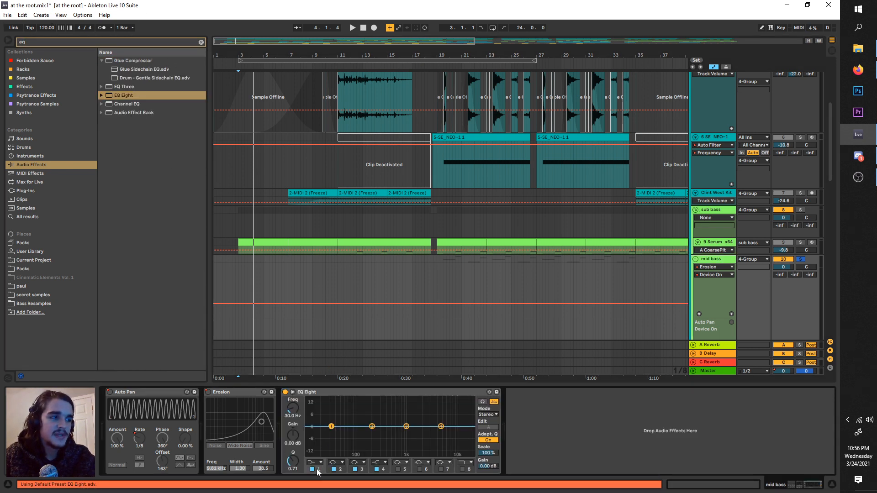
# Step: Set band 1 of the mid bass EQ Eight to a steep low cut at 122 Hz, and copy the device
pyautogui.click(315, 462)
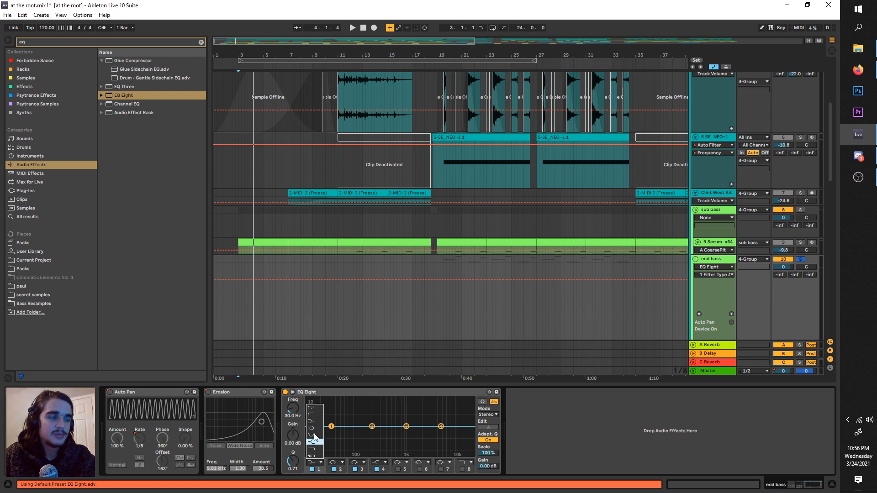
pyautogui.click(314, 408)
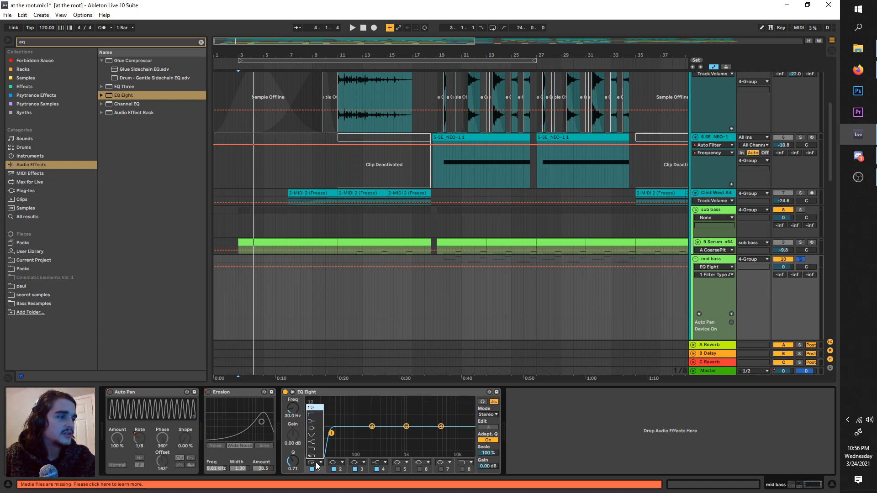
pyautogui.moveTo(291, 414); pyautogui.dragTo(291, 402)
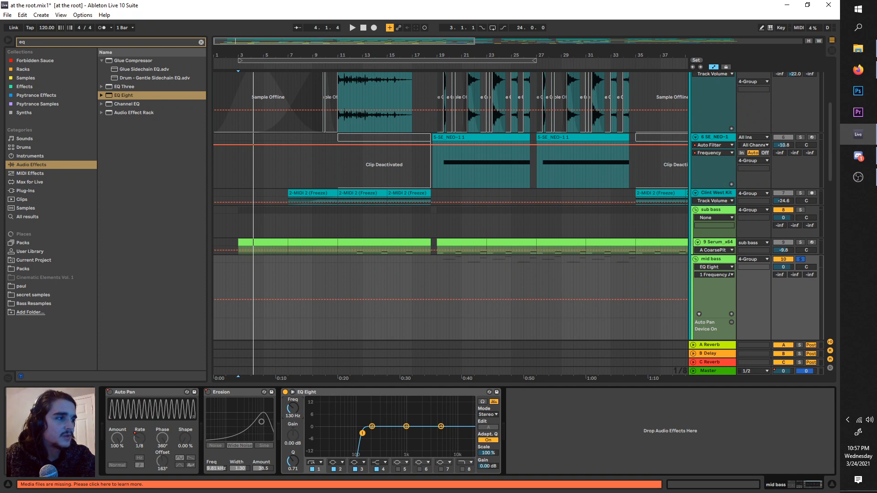
pyautogui.click(297, 392)
# Step: Try pasting the copied EQ Eight onto the 4 Group, and undo the paste
pyautogui.click(720, 259)
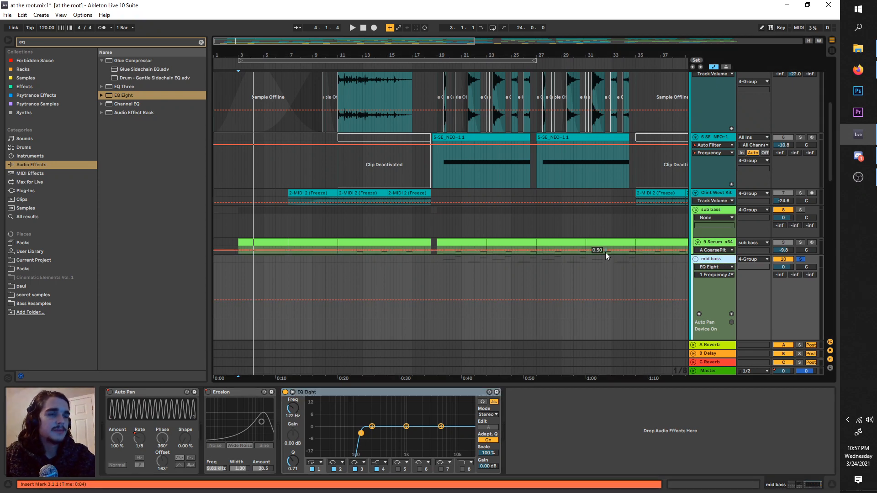
pyautogui.scroll(3, 606, 256)
pyautogui.click(727, 140)
pyautogui.click(722, 178)
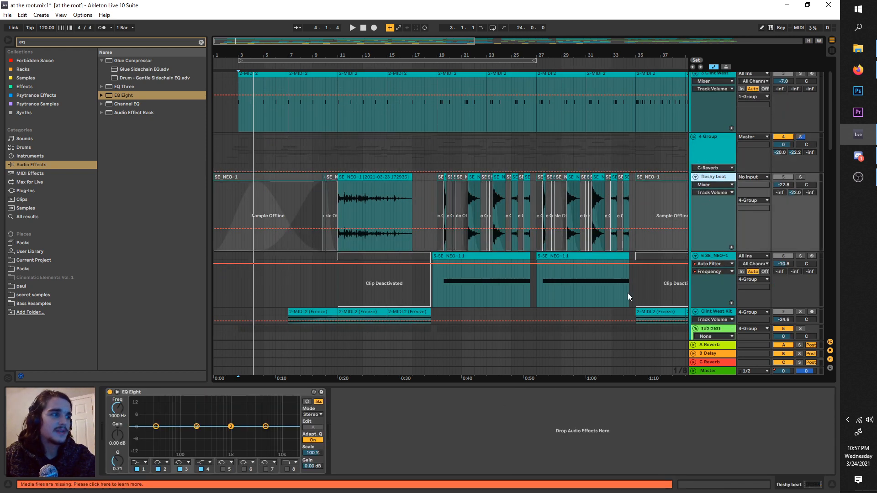
pyautogui.click(742, 143)
pyautogui.click(629, 401)
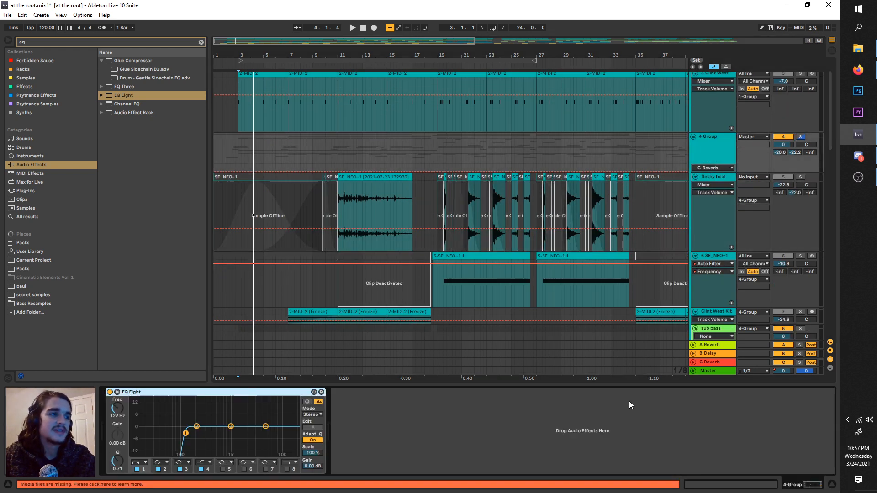
pyautogui.click(730, 150)
pyautogui.hotkey('ctrl', 'z')
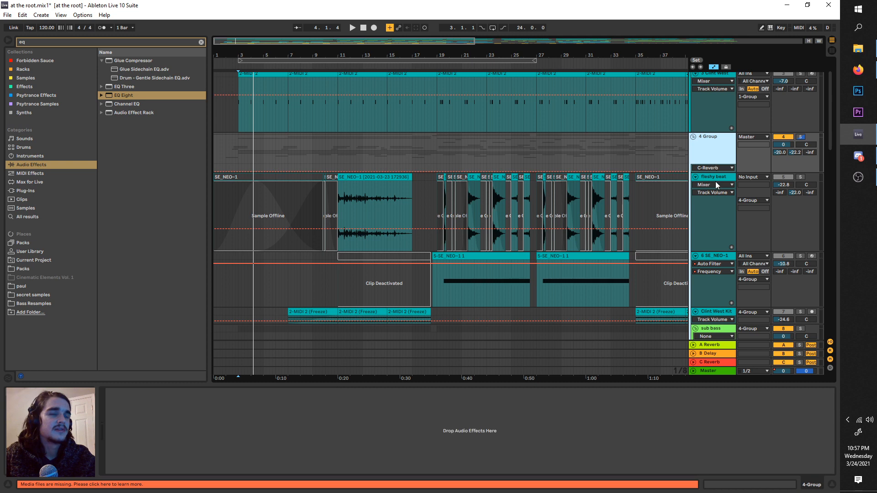
# Step: Group the fleshy beat, SE_NEO-1 and Clint West Kit tracks together inside the 4 Group
pyautogui.click(706, 177)
pyautogui.hotkey('ctrl', 'g')
pyautogui.moveTo(710, 288)
pyautogui.mouseDown()
pyautogui.moveTo(704, 279)
pyautogui.moveTo(699, 286)
pyautogui.moveTo(699, 274)
pyautogui.mouseUp()
pyautogui.scroll(-2, 705, 288)
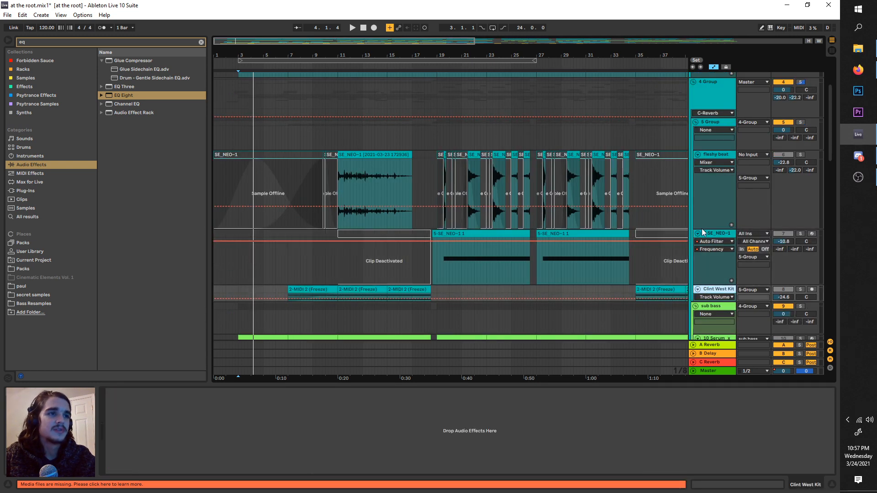
# Step: Paste the copied low-cut EQ Eight onto the new group holding fleshy beat, SE_NEO-1 and Clint West Kit
pyautogui.scroll(2, 702, 228)
pyautogui.click(714, 177)
pyautogui.click(548, 432)
pyautogui.hotkey('ctrl', 'v')
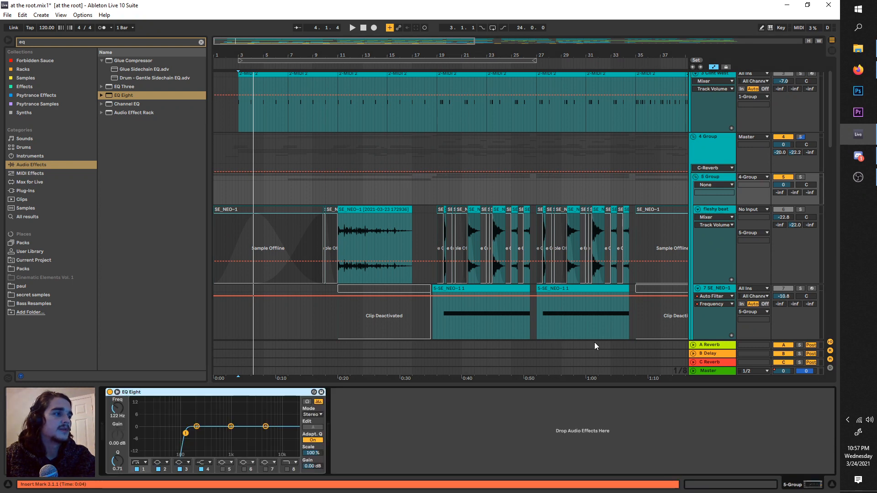
# Step: Paste the copied low-cut EQ Eight onto the guitar group after its Delay
pyautogui.scroll(-8, 594, 346)
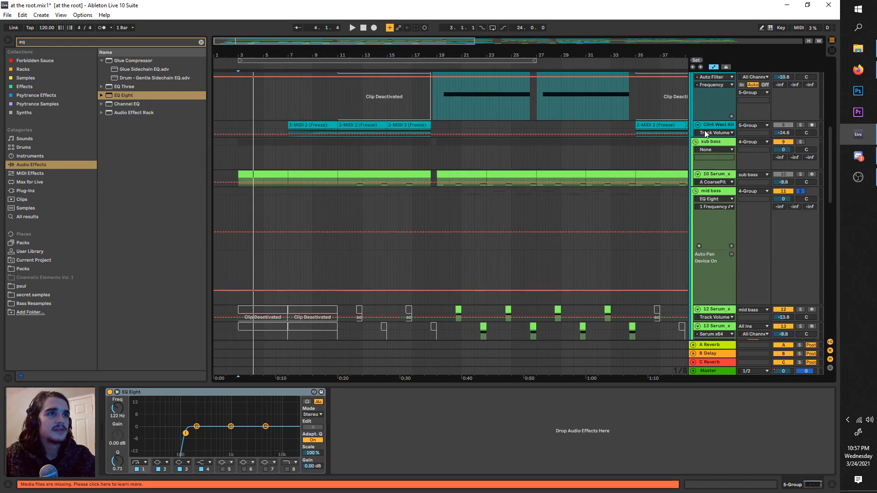
pyautogui.click(707, 126)
pyautogui.click(712, 142)
pyautogui.scroll(-5, 695, 201)
pyautogui.click(708, 174)
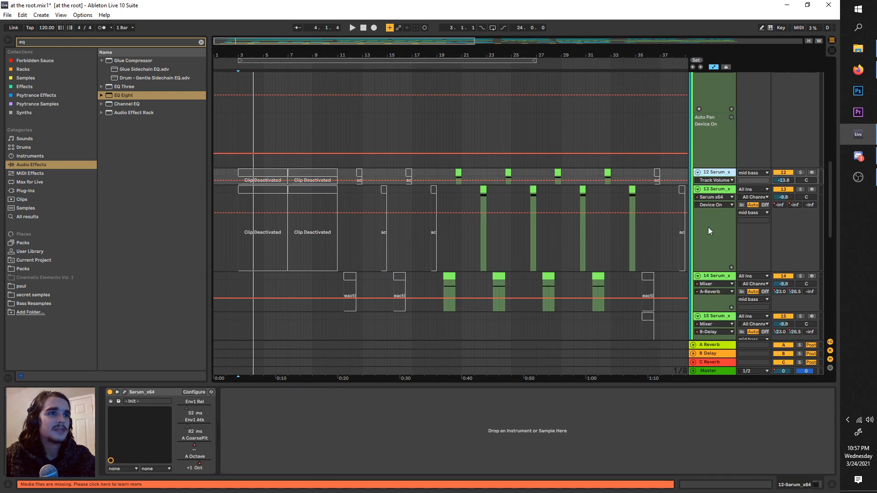
pyautogui.scroll(-8, 708, 228)
pyautogui.click(713, 211)
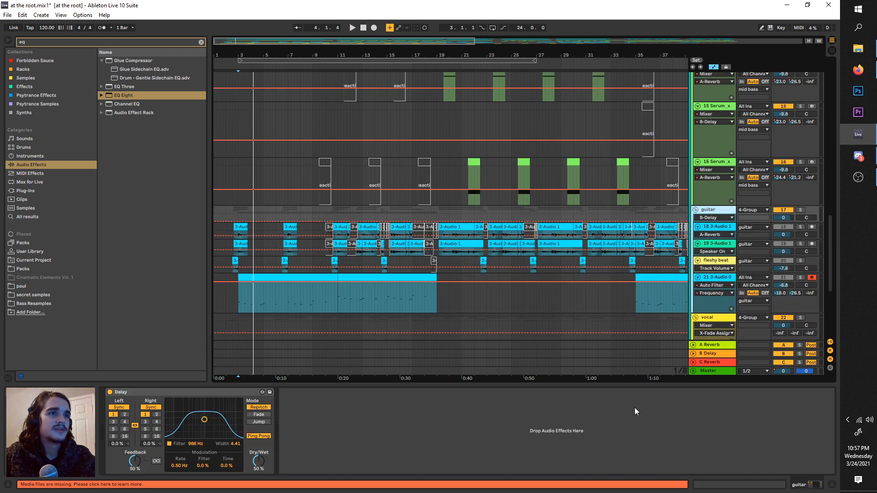
pyautogui.click(635, 408)
pyautogui.hotkey('ctrl', 'v')
pyautogui.moveTo(309, 394); pyautogui.dragTo(116, 424)
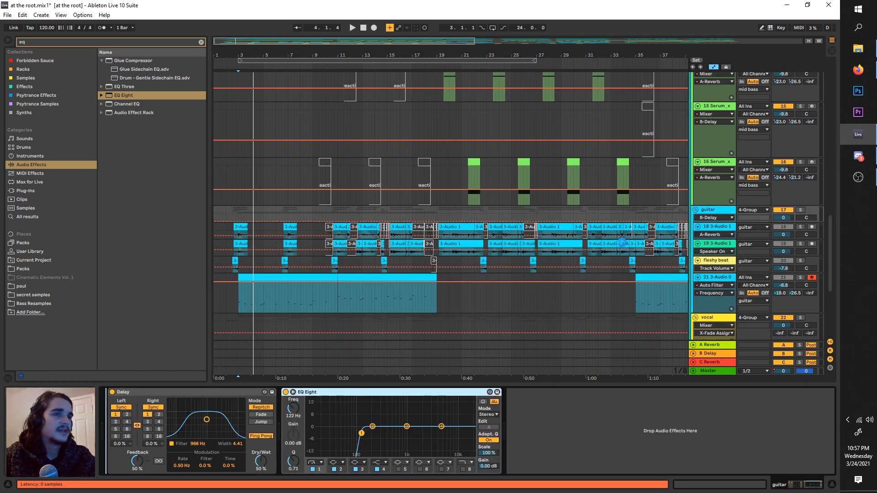
# Step: Paste the copied low-cut EQ Eight onto the vocal group
pyautogui.scroll(-2, 688, 249)
pyautogui.click(712, 226)
pyautogui.click(595, 417)
pyautogui.hotkey('ctrl', 'v')
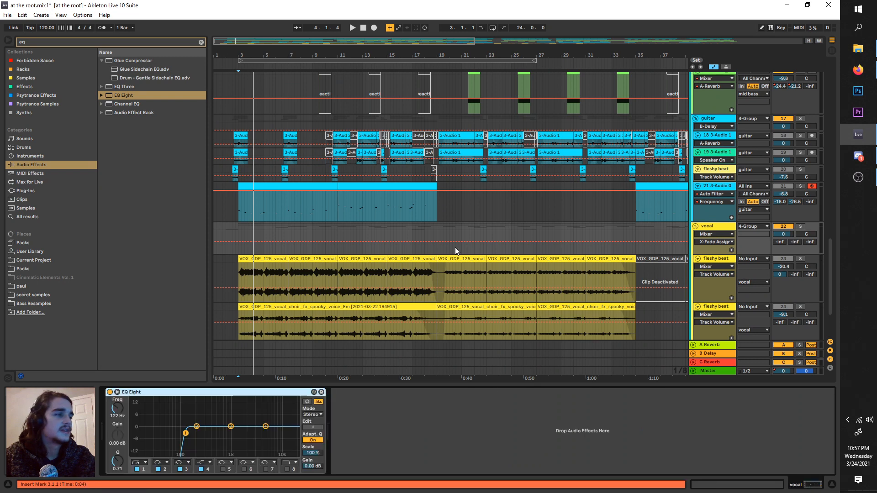
# Step: Check the effect chains of the lower vocal tracks, the 5 Group and the parent 4 Group
pyautogui.scroll(-3, 461, 254)
pyautogui.click(714, 308)
pyautogui.click(716, 298)
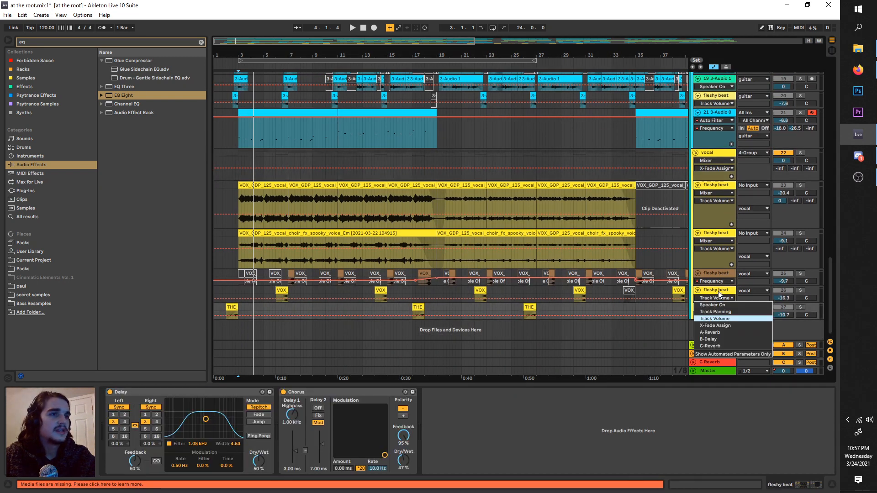
pyautogui.click(719, 291)
pyautogui.scroll(2, 712, 276)
pyautogui.moveTo(830, 271); pyautogui.dragTo(843, 114)
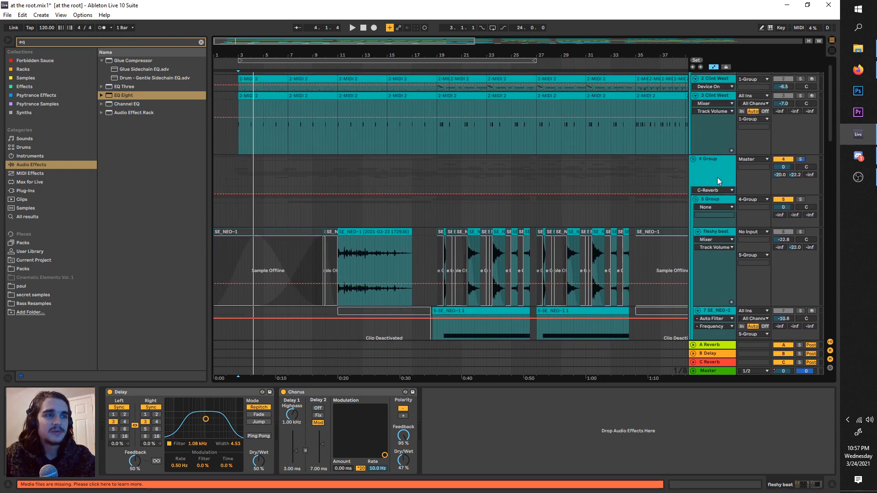
pyautogui.click(716, 199)
pyautogui.click(709, 169)
pyautogui.click(717, 199)
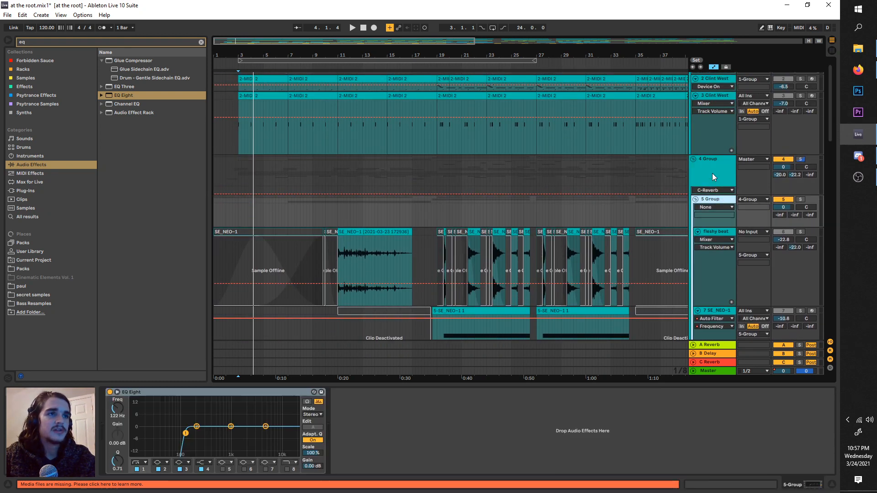
pyautogui.click(711, 174)
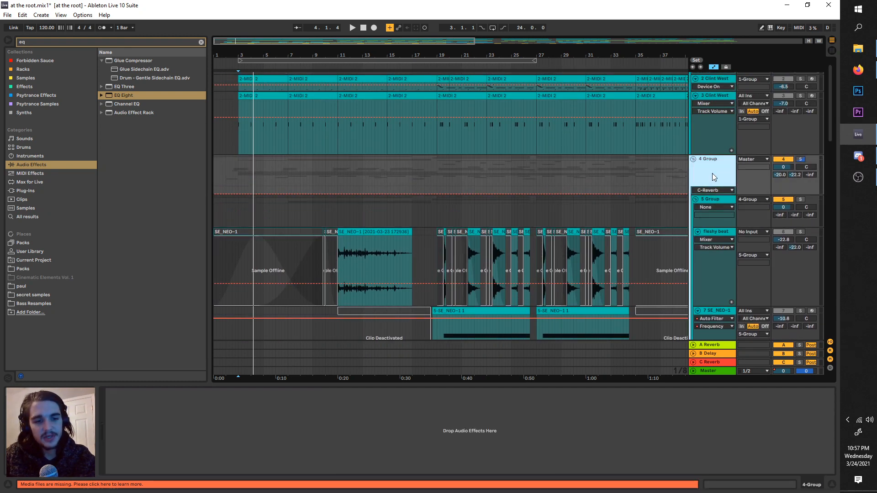
# Step: Rename the parent group 4 Group, below the drum group, as "not drums"
pyautogui.scroll(1, 712, 173)
pyautogui.click(721, 77)
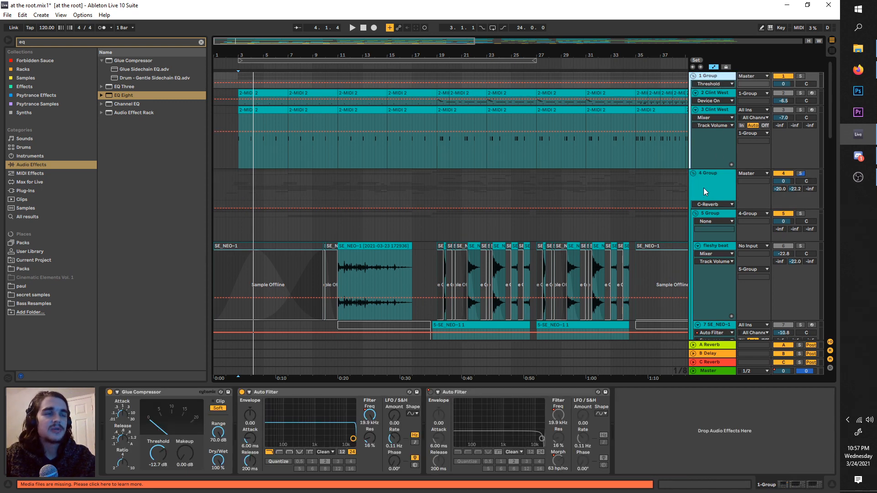
pyautogui.click(703, 192)
pyautogui.rightClick(704, 187)
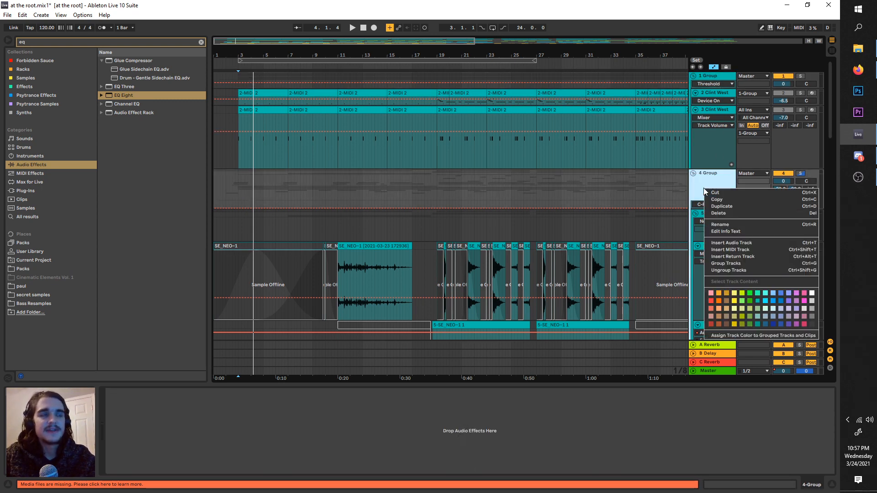
pyautogui.click(731, 226)
pyautogui.write('not')
pyautogui.press('Return')
pyautogui.write('drums')
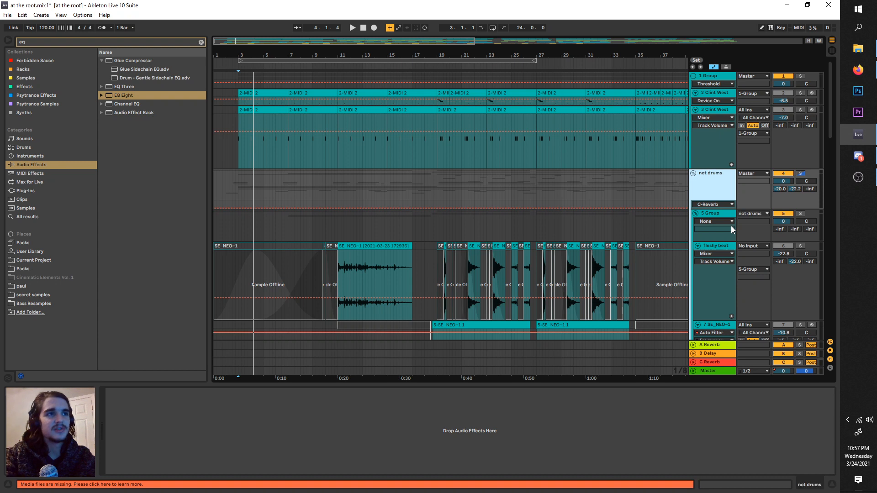
pyautogui.press('Return')
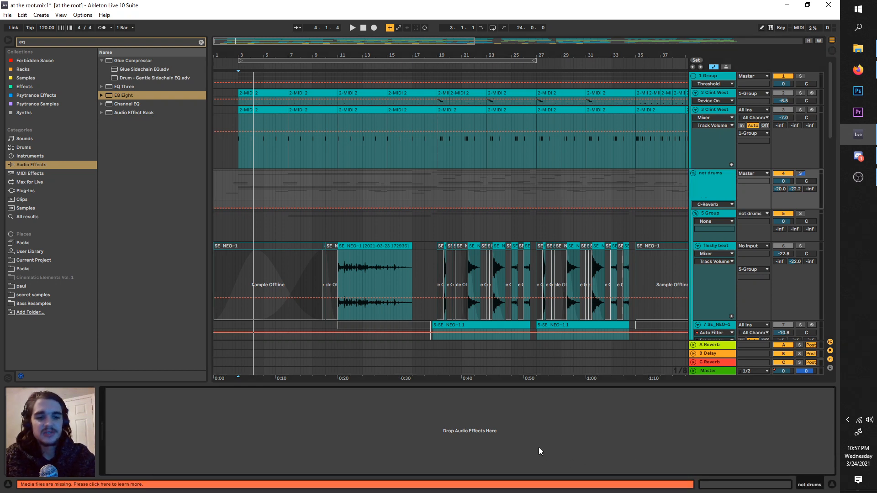
# Step: Solo the 3 Clint West track in the drum group and play it back on its own
pyautogui.click(796, 118)
pyautogui.click(799, 112)
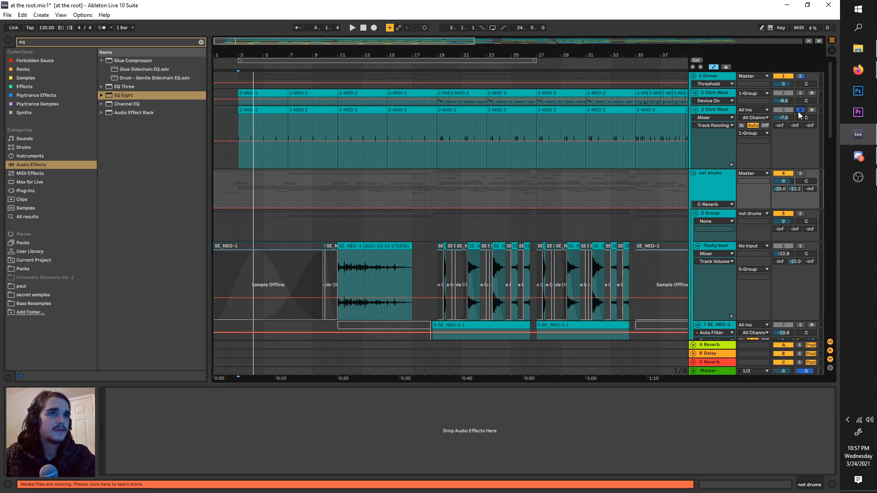
pyautogui.press('space')
pyautogui.scroll(2, 268, 133)
pyautogui.hscroll(-3, 251, 133)
# Step: Search the audio effects for "compress" and add a Compressor to the not drums group
pyautogui.click(718, 174)
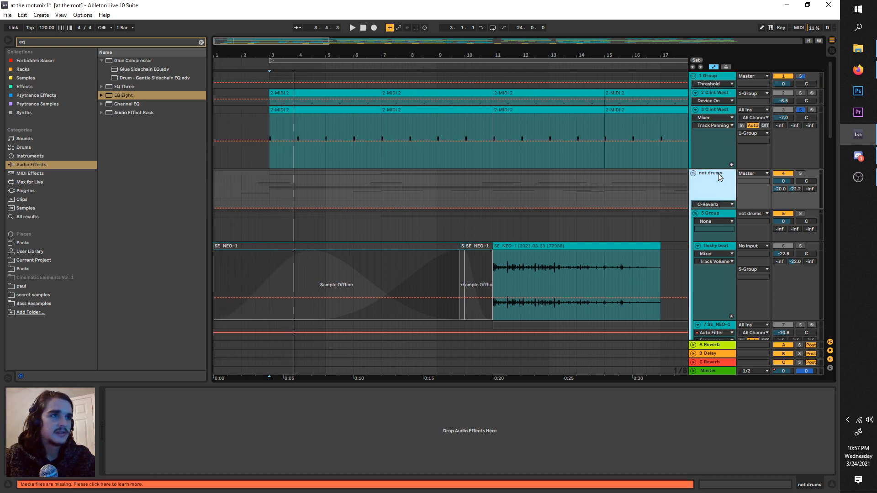
pyautogui.hotkey('ctrl', 'f')
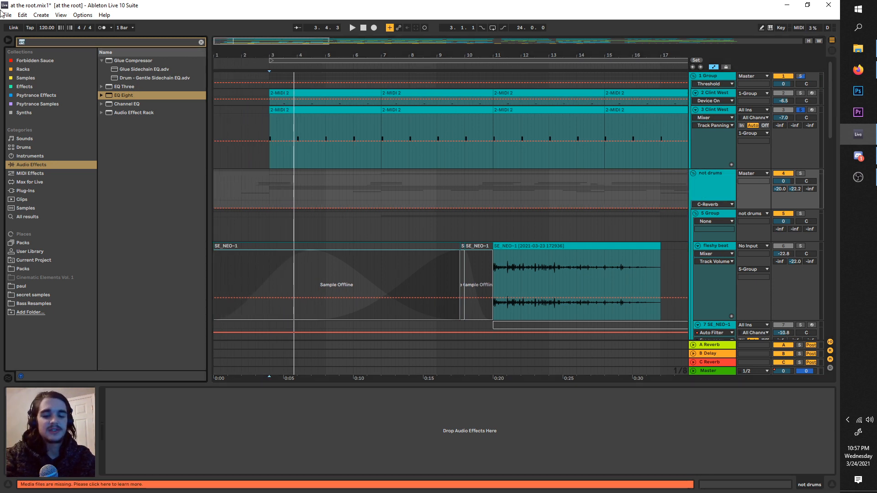
pyautogui.write('compress')
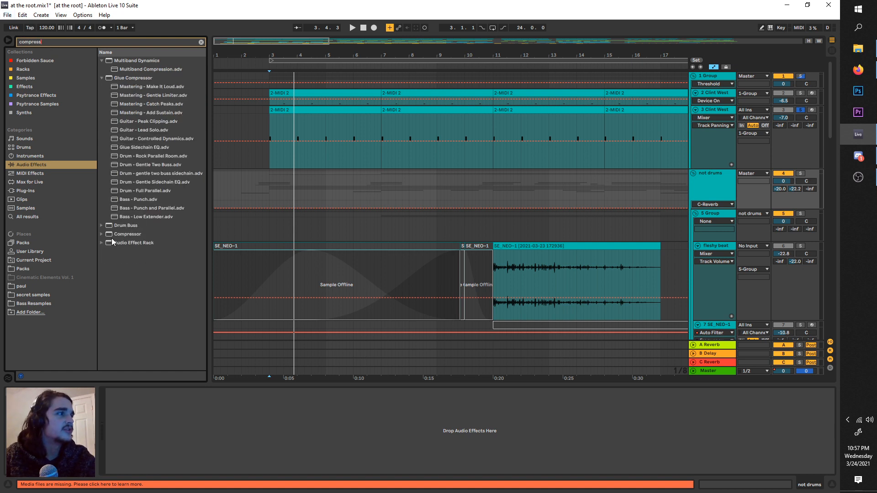
pyautogui.moveTo(109, 239); pyautogui.dragTo(160, 407)
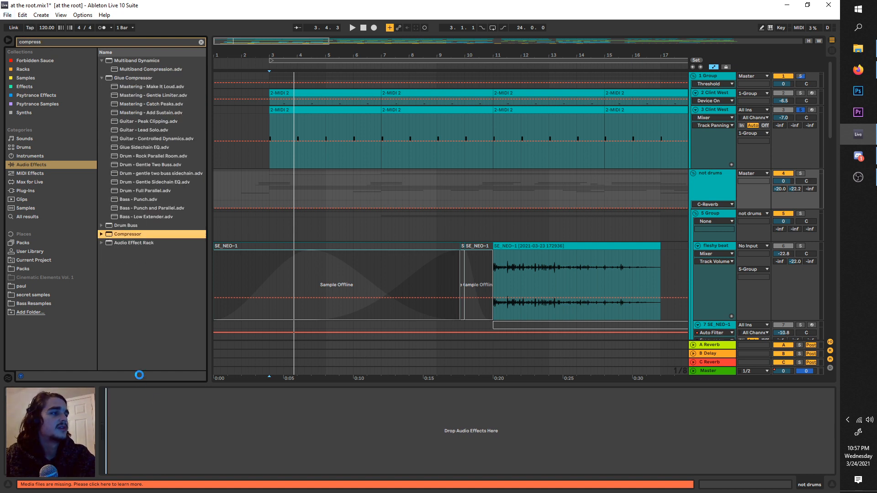
pyautogui.click(712, 182)
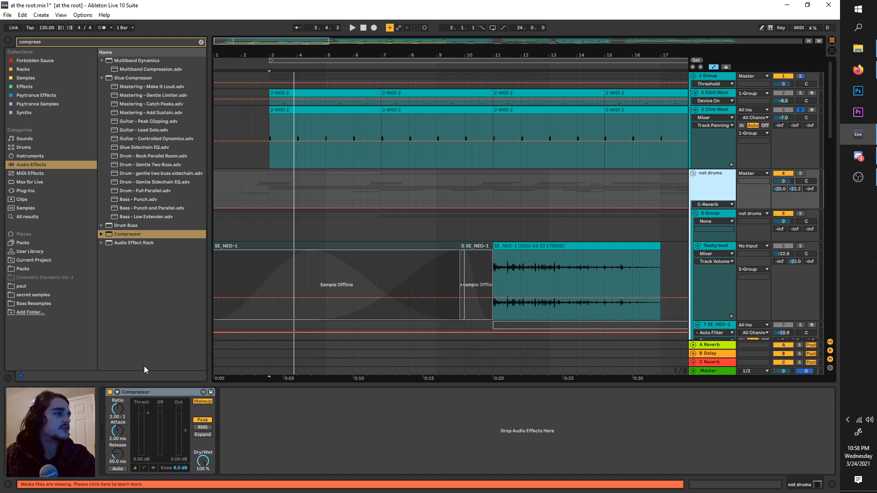
pyautogui.scroll(2, 267, 153)
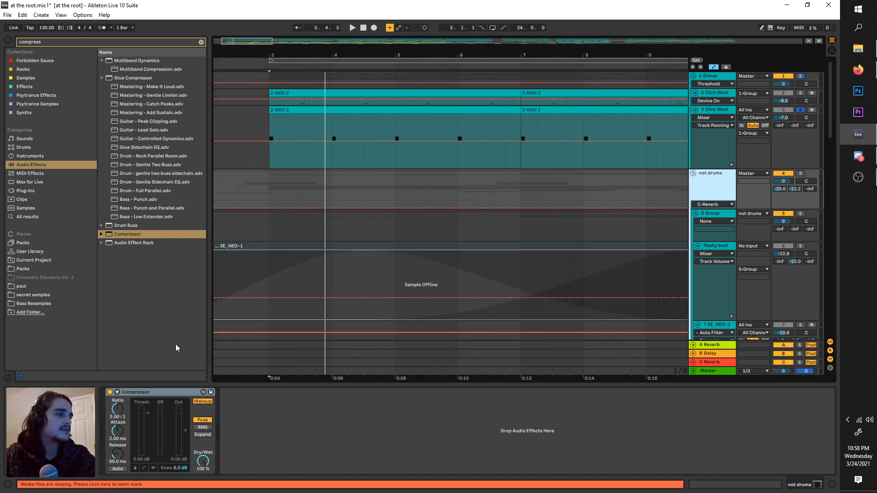
# Step: Enable the sidechain on the not drums group's Compressor and look through its available audio sources
pyautogui.click(117, 392)
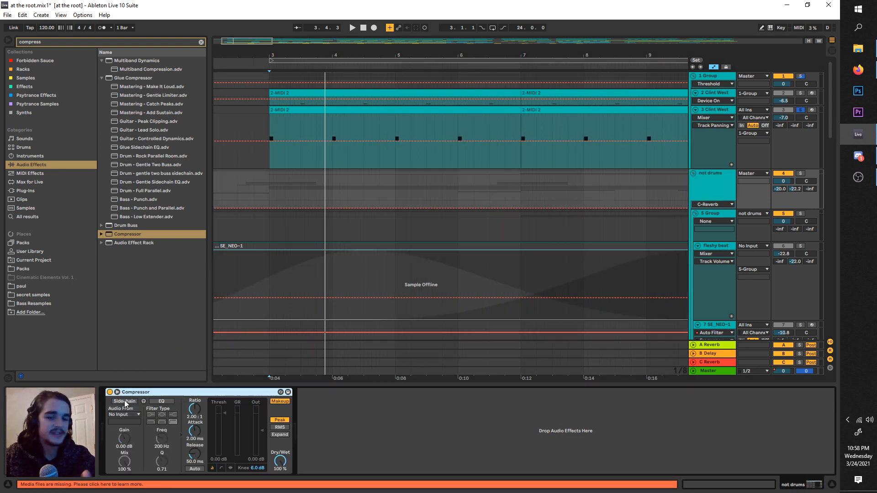
pyautogui.click(124, 401)
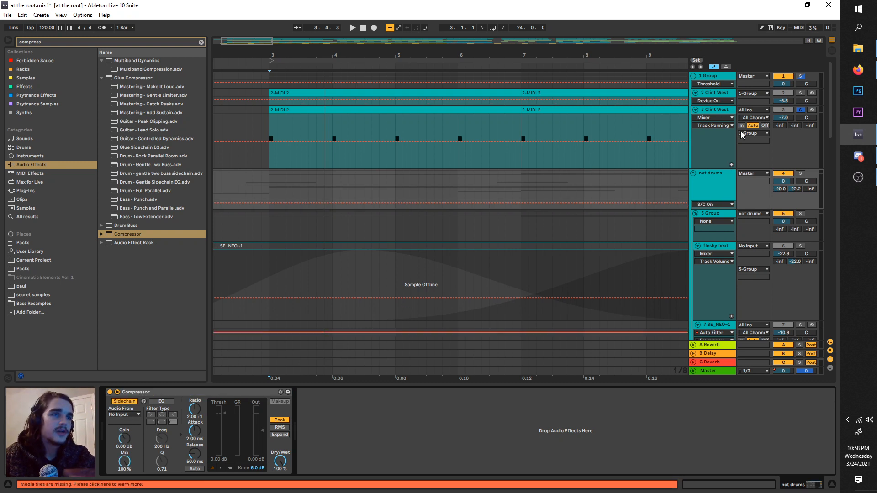
pyautogui.click(124, 415)
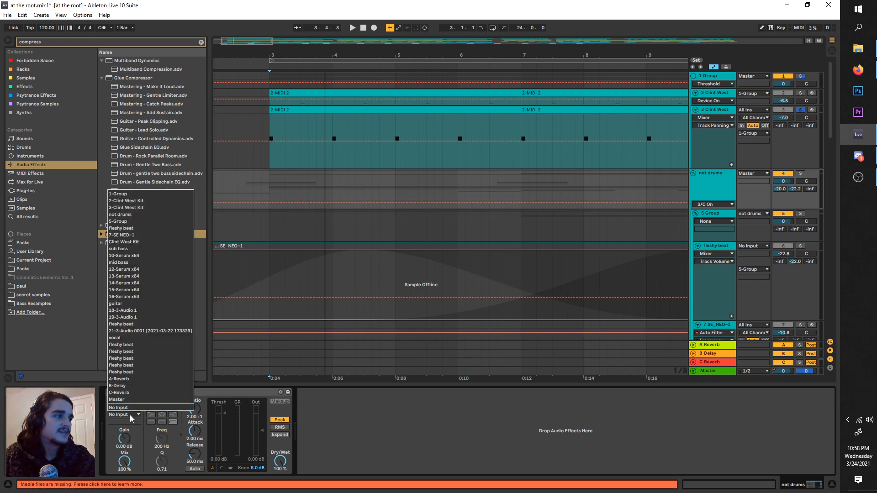
pyautogui.click(712, 108)
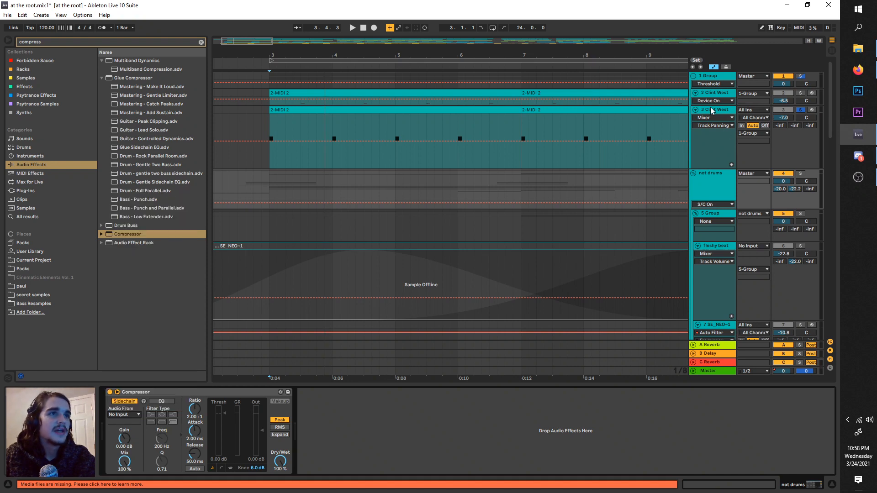
# Step: Play the soloed 3 Clint West track briefly to identify it and rename it "kick"
pyautogui.click(712, 109)
pyautogui.press('space')
pyautogui.rightClick(714, 108)
pyautogui.click(727, 146)
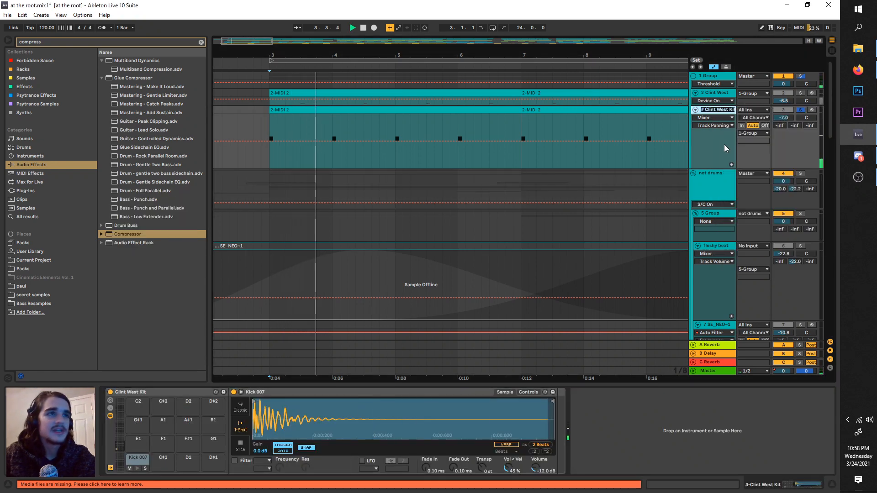
pyautogui.write('kick')
pyautogui.press('Return')
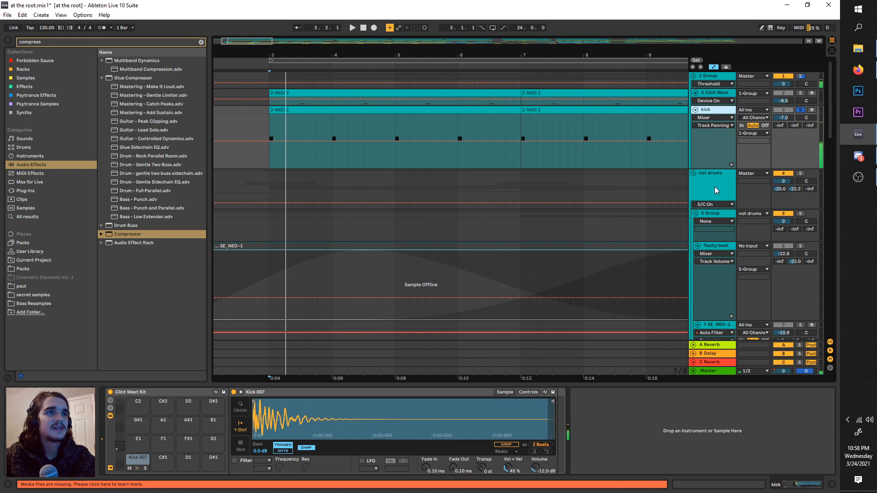
# Step: Set the sidechain source of the not drums group's Compressor to the kick track
pyautogui.click(715, 186)
pyautogui.click(137, 415)
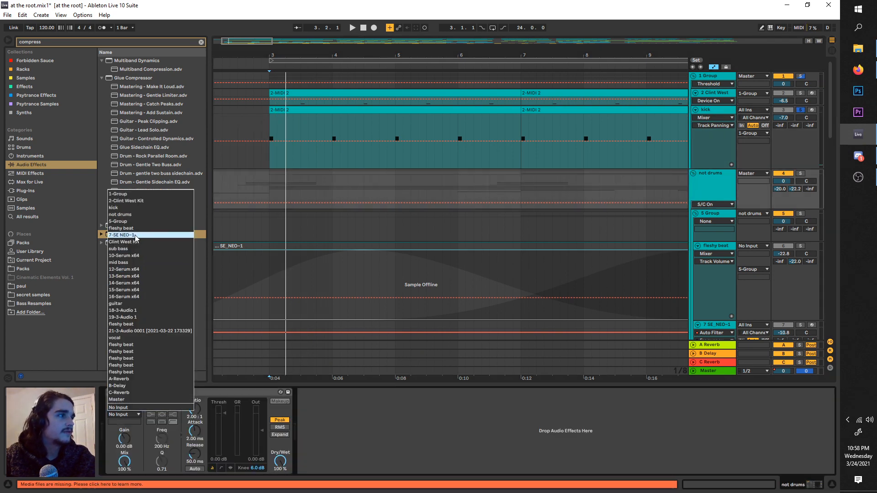
pyautogui.click(130, 208)
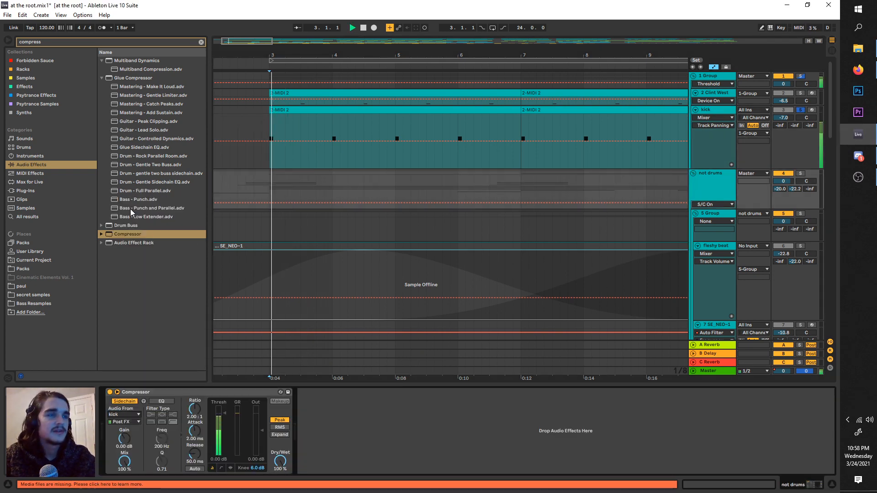
# Step: Play the not drums group soloed and switch its Compressor to the activity view
pyautogui.click(800, 173)
pyautogui.press('space')
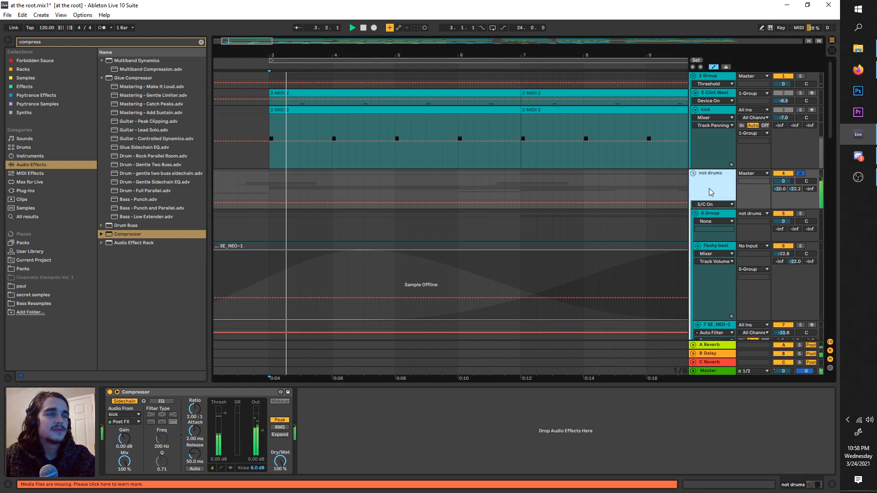
pyautogui.click(230, 468)
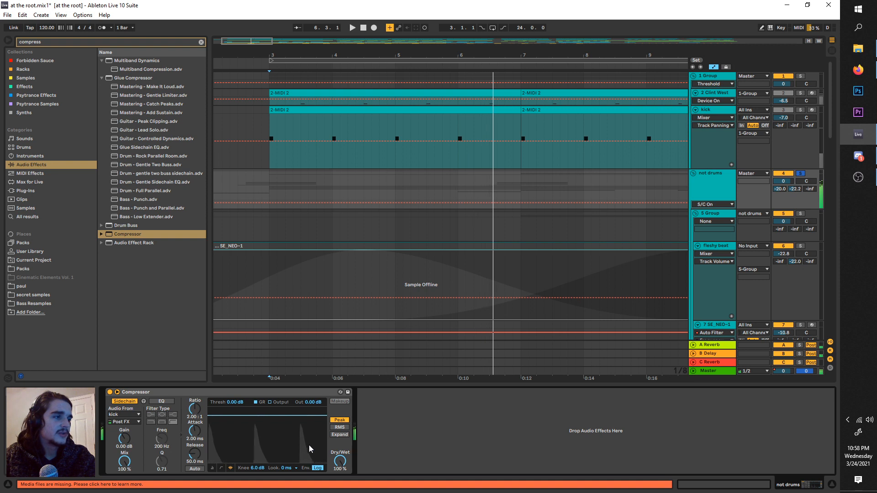
# Step: Raise the Compressor's sidechain gain to 13.8 dB and play the group to check the gain reduction
pyautogui.press('space')
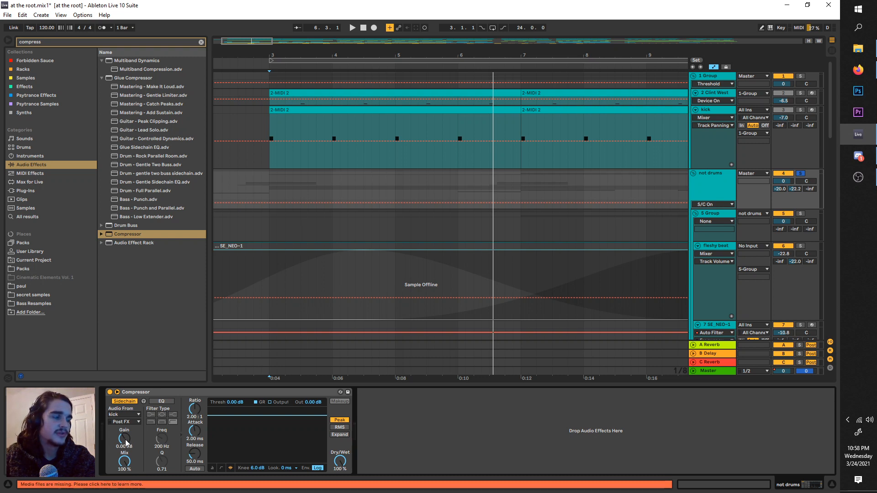
pyautogui.press('space')
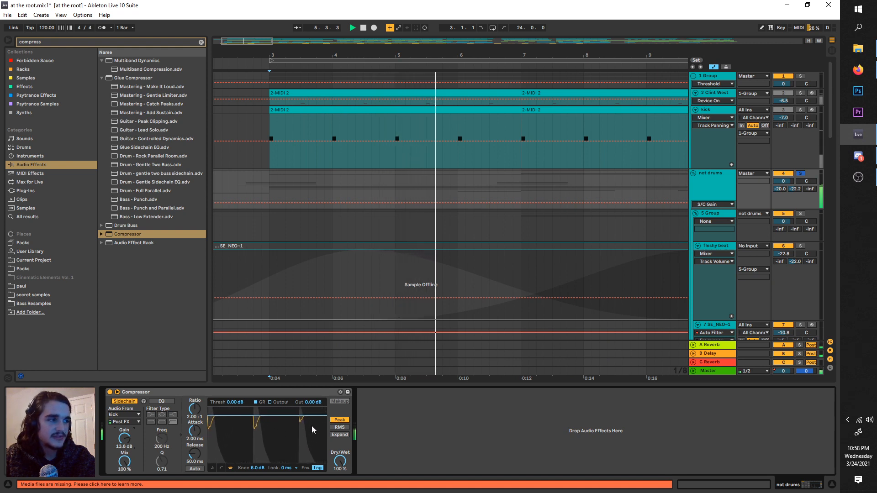
pyautogui.press('space')
pyautogui.press('space')
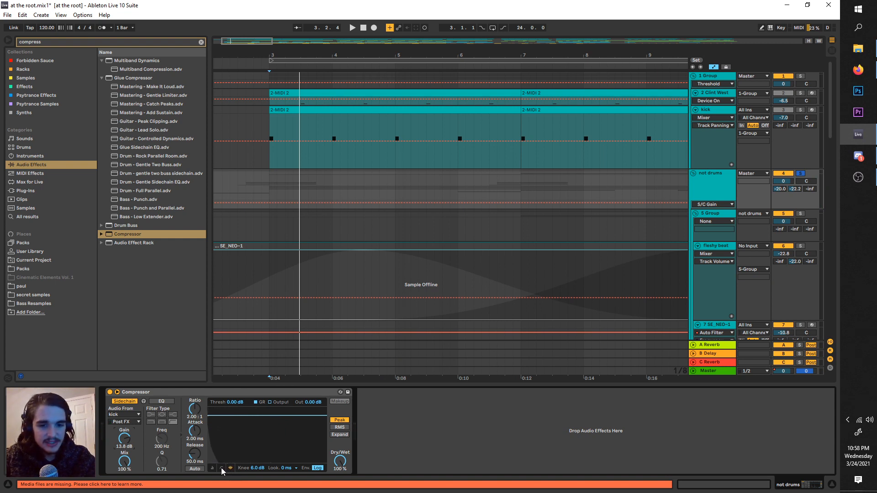
# Step: Using the Compressor's transfer curve, set the ratio to inf:1 and the threshold to -39.7 dB, and play the result in the activity view
pyautogui.click(221, 468)
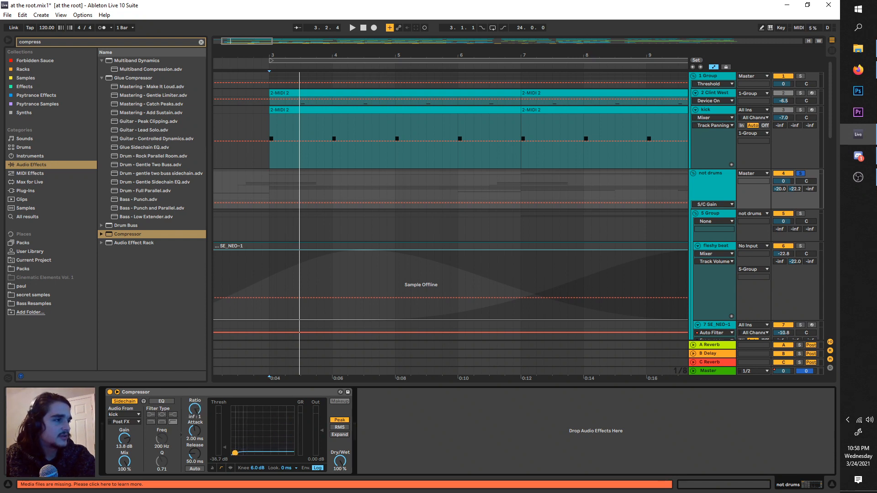
pyautogui.click(231, 467)
pyautogui.press('space')
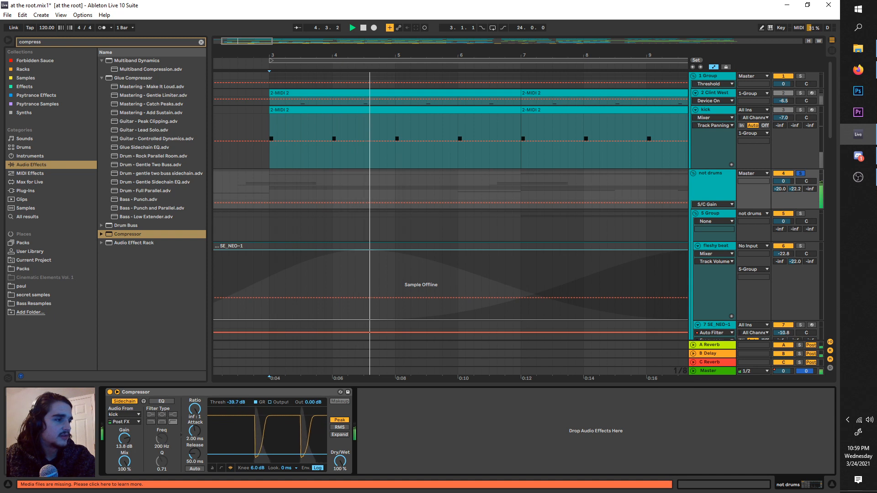
# Step: Lower the Compressor's threshold to -67.1 dB and compare a 1.00:1 ratio with inf:1 during playback, keeping inf:1
pyautogui.moveTo(237, 402); pyautogui.dragTo(238, 442)
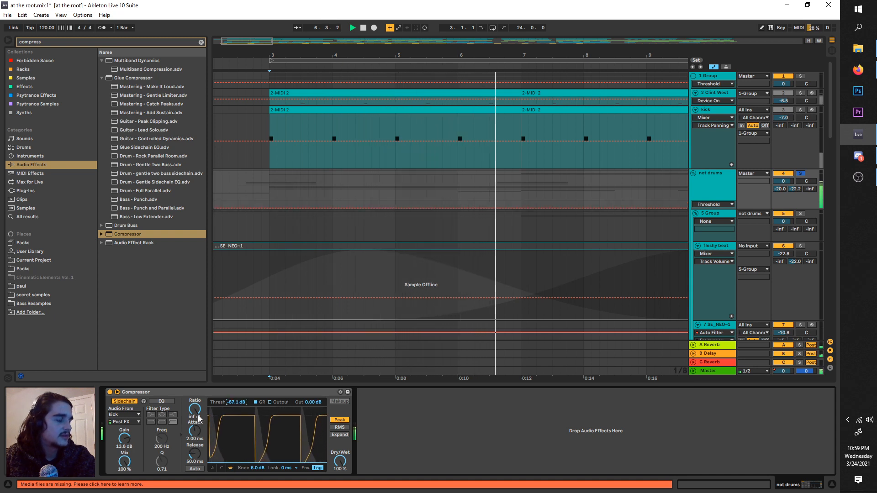
pyautogui.moveTo(199, 418); pyautogui.dragTo(199, 452)
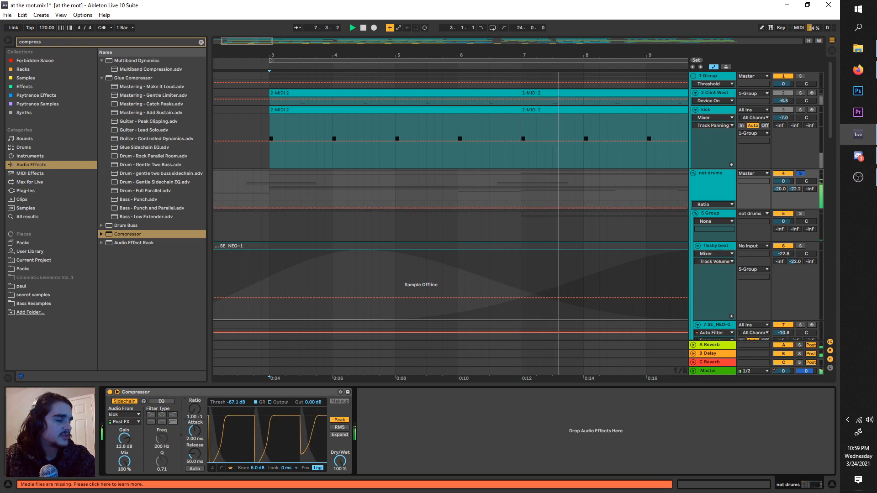
pyautogui.moveTo(195, 415); pyautogui.dragTo(195, 379)
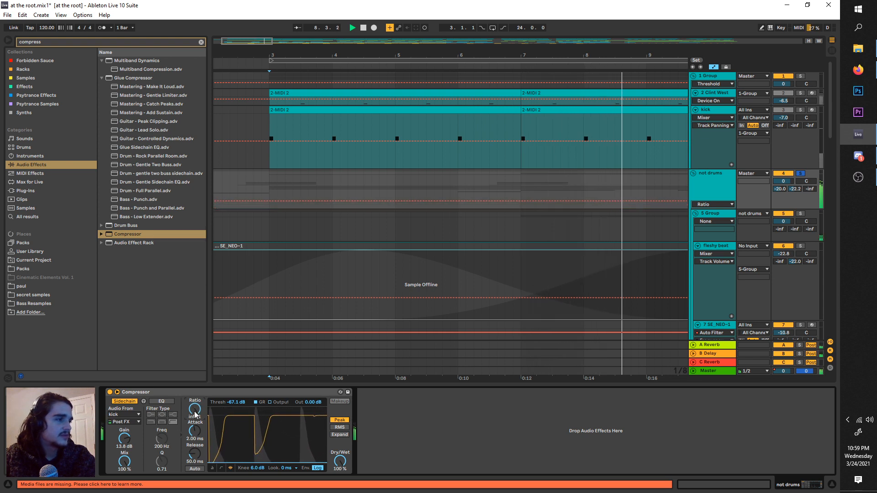
# Step: Compare a 3.00 s release with a 1.00 ms release on the Compressor during playback, keeping 1.00 ms
pyautogui.moveTo(196, 454); pyautogui.dragTo(196, 388)
pyautogui.press('space')
pyautogui.press('space')
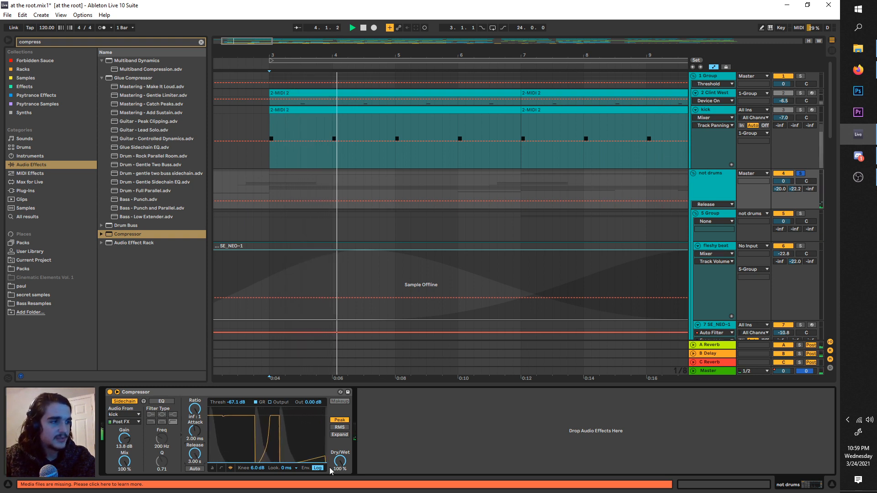
pyautogui.moveTo(195, 456); pyautogui.dragTo(195, 489)
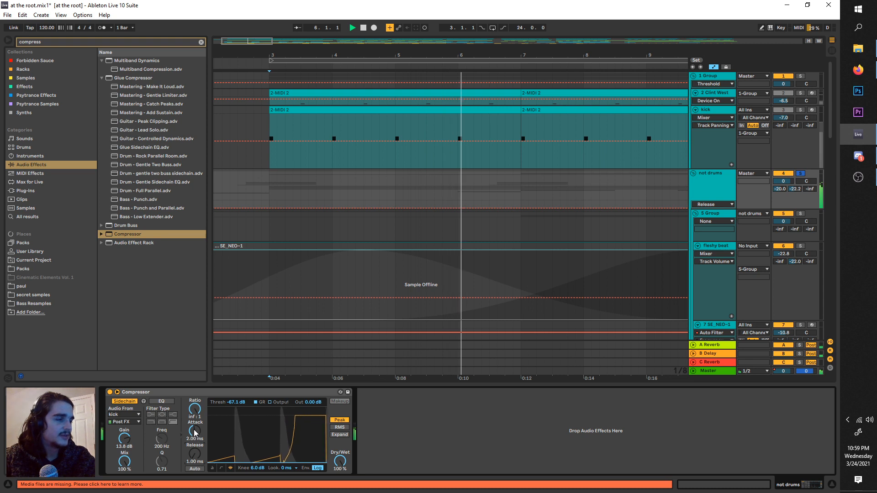
# Step: Try Compressor attack times of 1.00 s and 0.01 ms during playback and settle on 2.19 ms
pyautogui.moveTo(195, 433); pyautogui.dragTo(195, 366)
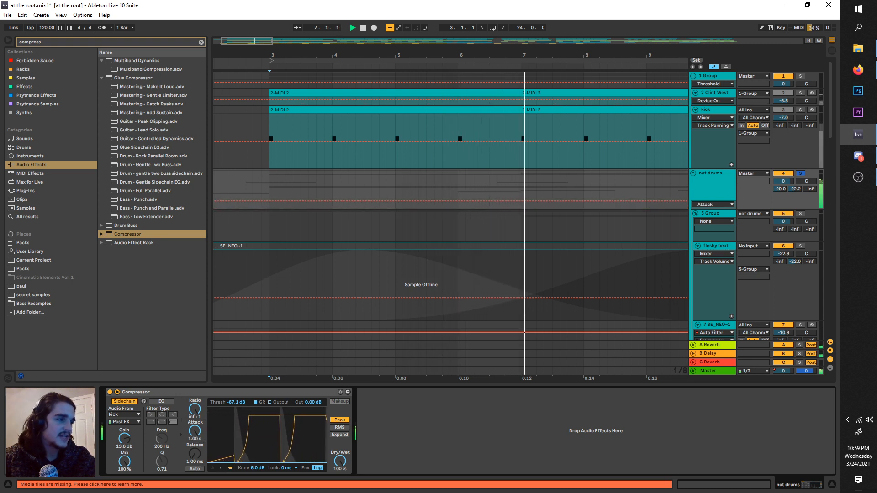
pyautogui.moveTo(194, 433); pyautogui.dragTo(195, 484)
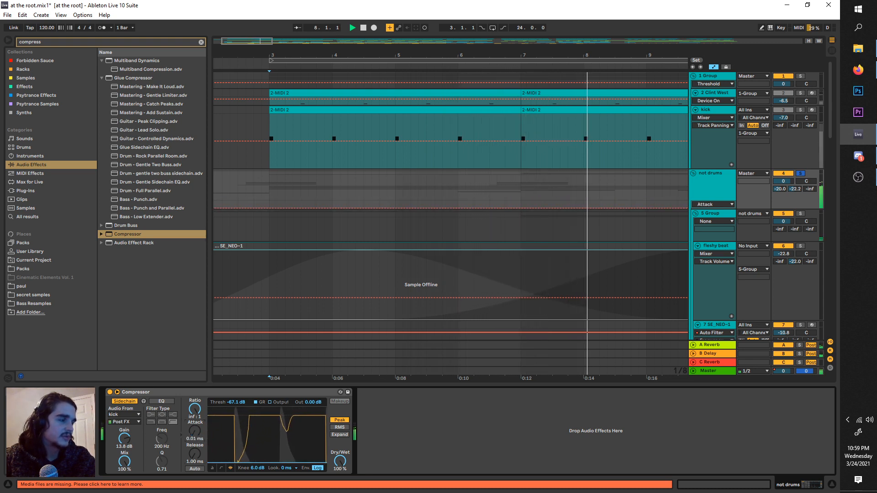
pyautogui.moveTo(195, 432); pyautogui.dragTo(195, 402)
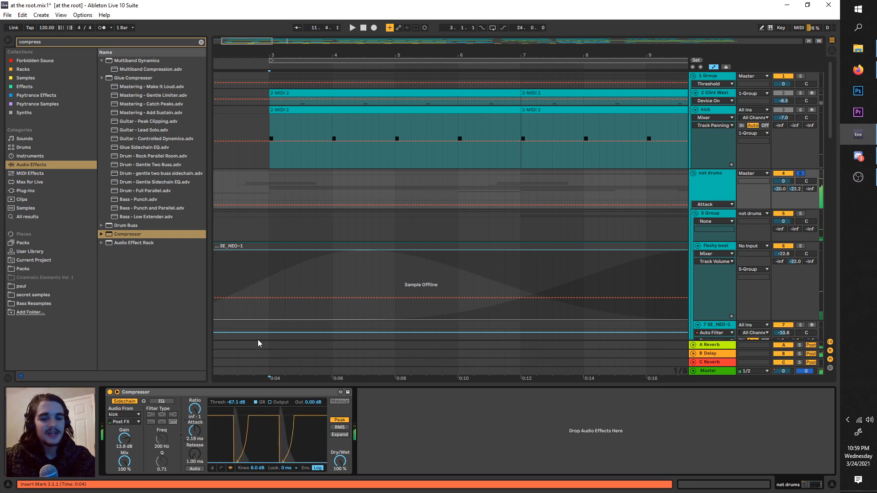
# Step: Turn off solo on the not drums group and play the full mix with the sidechain compression
pyautogui.click(805, 173)
pyautogui.press('space')
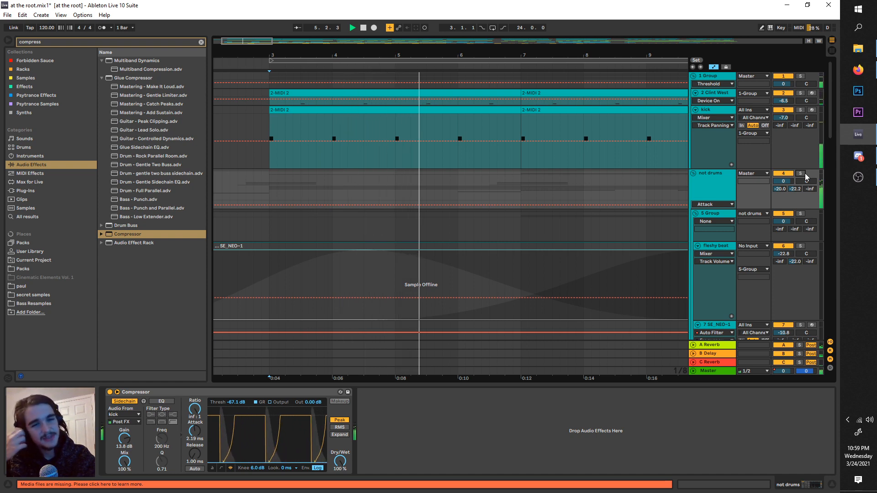
# Step: Shorten the kick track's Kick 007 sample, set its Fade Out to 176 ms, and play it against the not drums sidechain
pyautogui.click(709, 111)
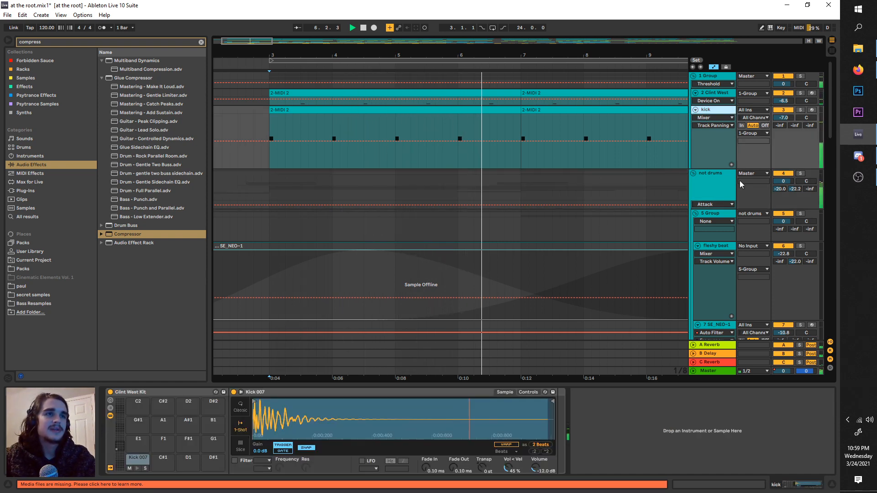
pyautogui.press('space')
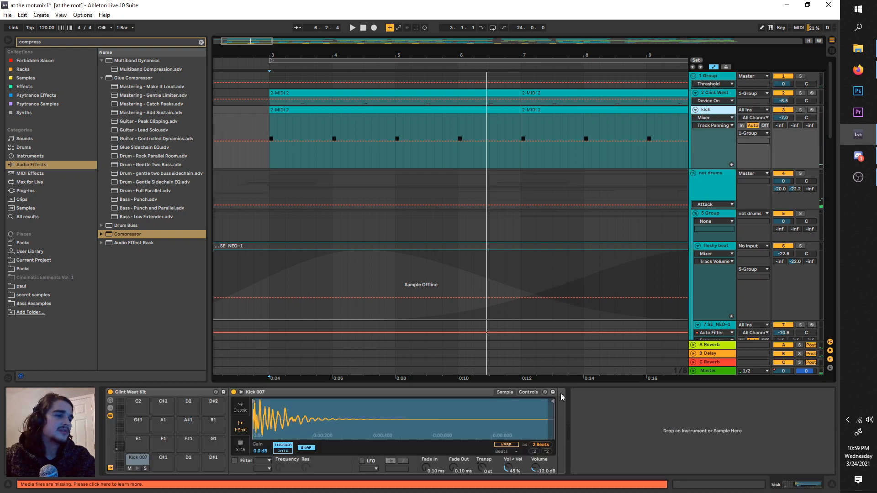
pyautogui.moveTo(552, 398); pyautogui.dragTo(383, 399)
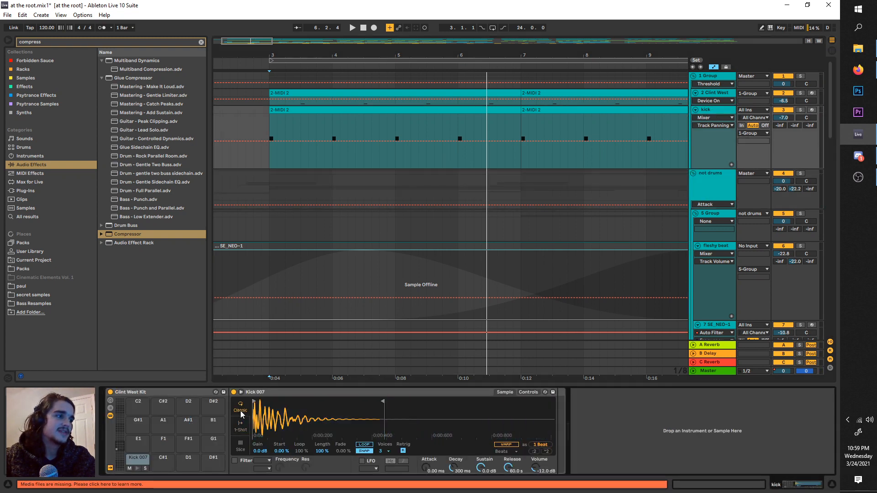
pyautogui.moveTo(451, 464); pyautogui.dragTo(452, 450)
pyautogui.press('space')
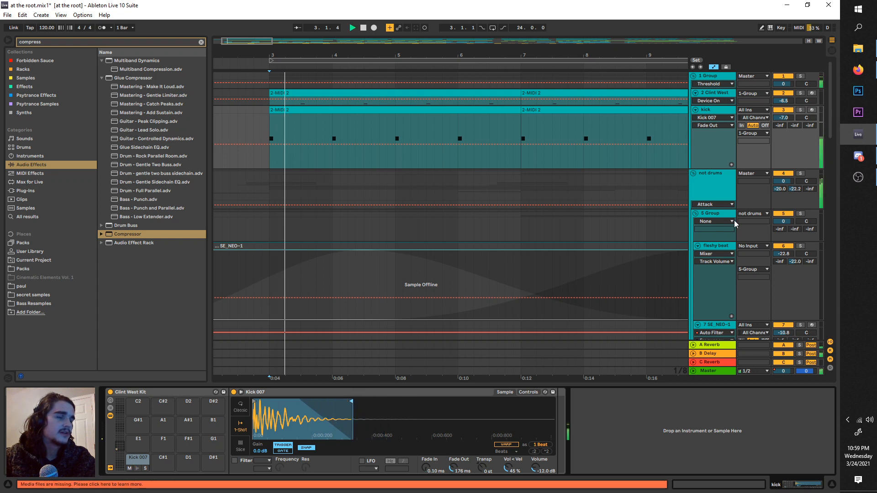
pyautogui.click(709, 186)
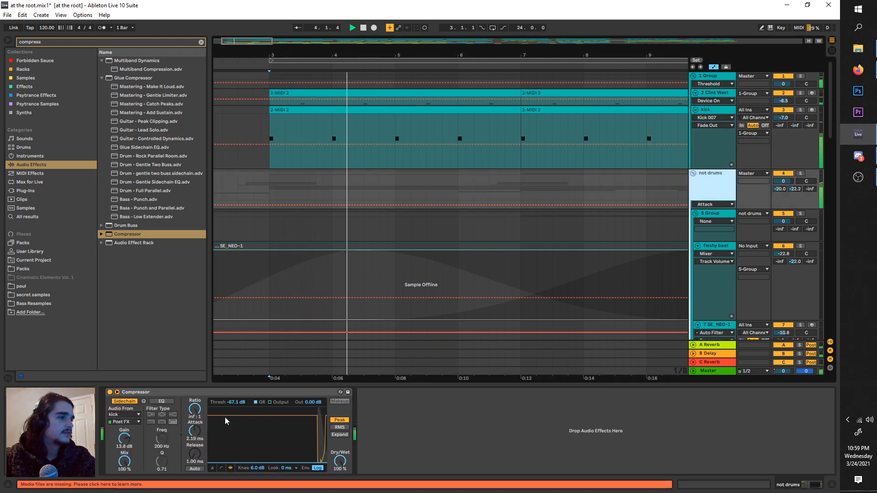
# Step: Duplicate the kick track, solo the copy, and trim its Kick 007 sample down to the opening hit
pyautogui.click(730, 113)
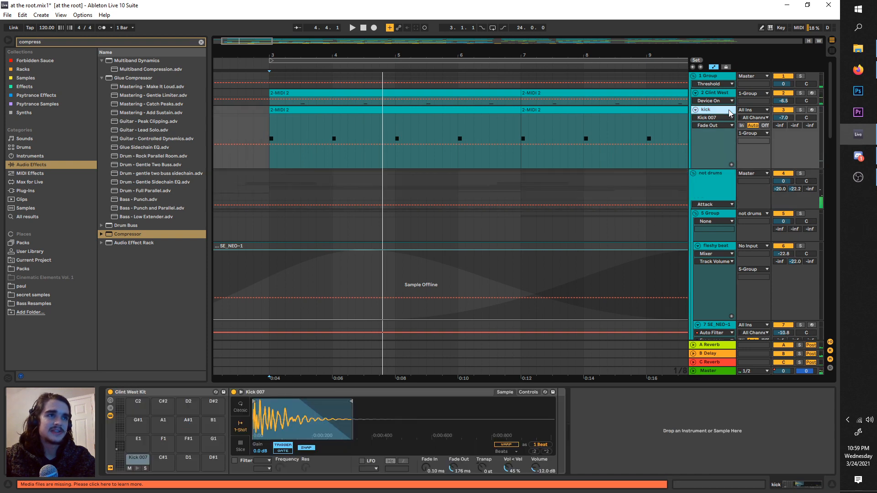
pyautogui.hotkey('ctrl', 'd')
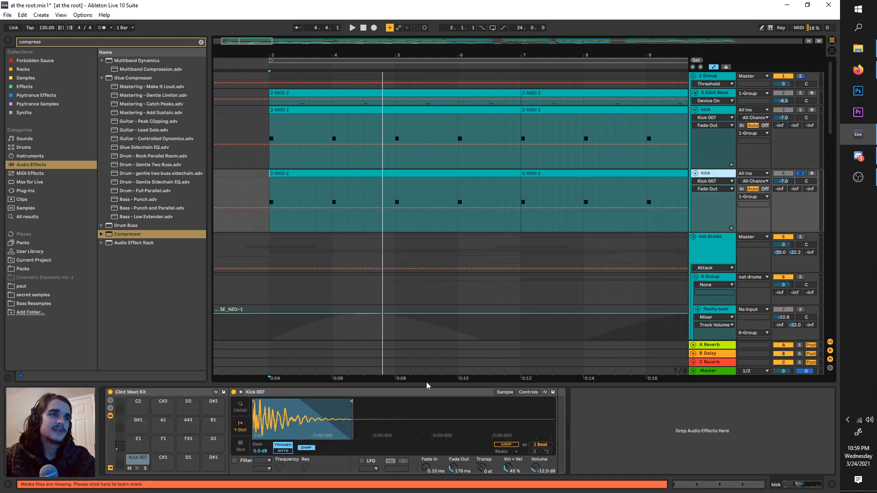
pyautogui.moveTo(350, 402); pyautogui.dragTo(270, 402)
pyautogui.press('space')
pyautogui.press('space')
pyautogui.press('space')
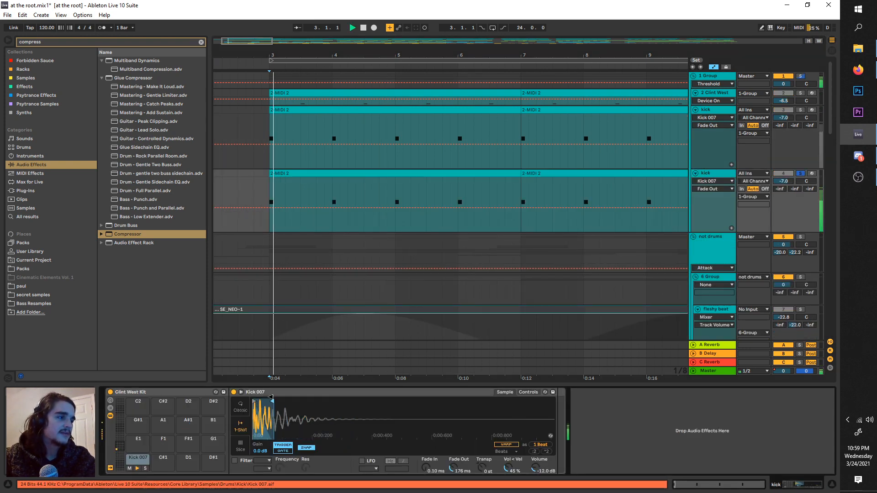
# Step: Set the duplicate kick's Fade Out to 2.00 s and trim its sample slightly shorter while auditioning it
pyautogui.press('space')
pyautogui.moveTo(451, 477); pyautogui.dragTo(452, 450)
pyautogui.press('space')
pyautogui.press('space')
pyautogui.press('space')
pyautogui.press('space')
pyautogui.press('space')
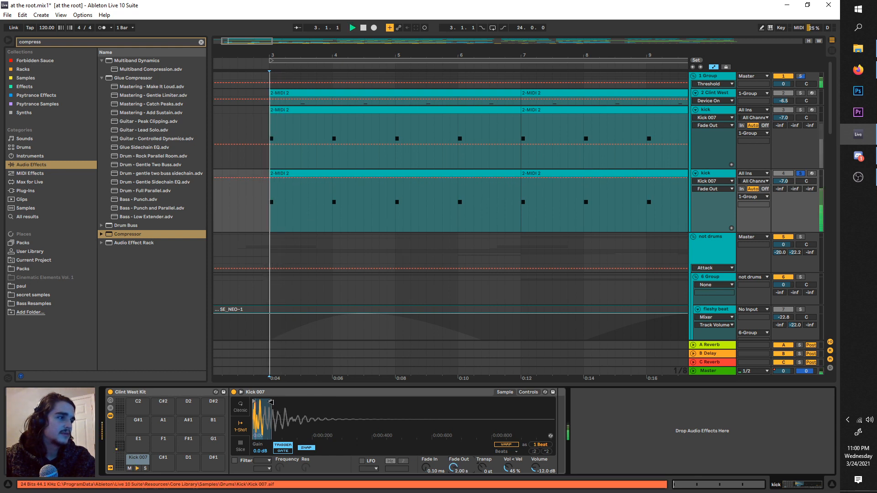
pyautogui.moveTo(271, 402); pyautogui.dragTo(262, 400)
pyautogui.press('space')
pyautogui.press('space')
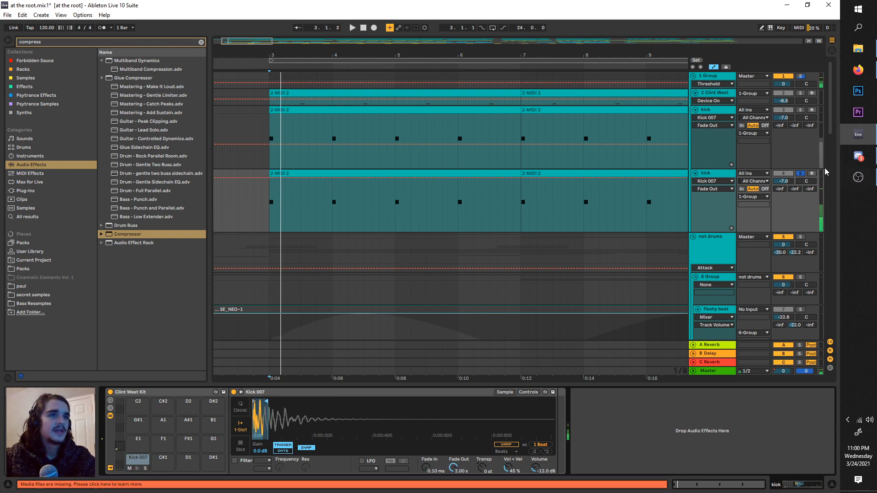
# Step: Unsolo and deactivate the duplicated kick track, and rename it click
pyautogui.click(785, 174)
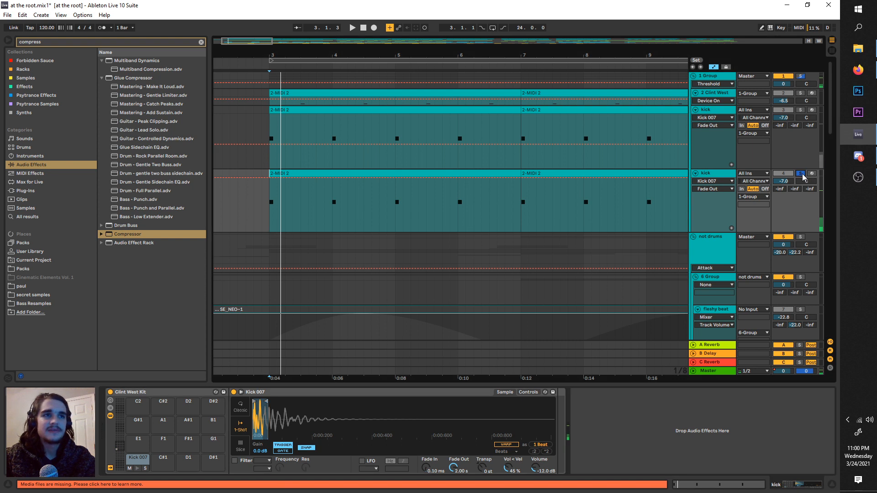
pyautogui.rightClick(723, 178)
pyautogui.click(736, 212)
pyautogui.write('cil')
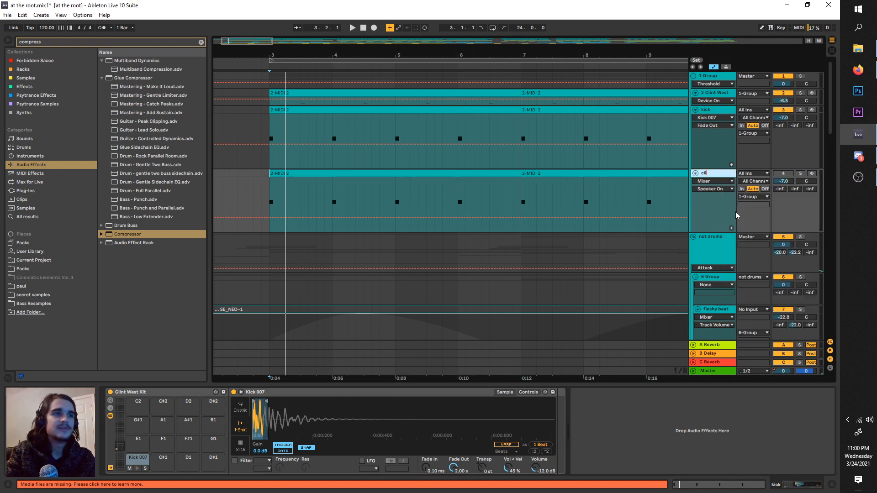
pyautogui.press('BackSpace')
pyautogui.press('BackSpace')
pyautogui.write('lick')
pyautogui.press('Return')
# Step: Set the not drums Compressor's sidechain input to the click track and play the mix
pyautogui.click(726, 254)
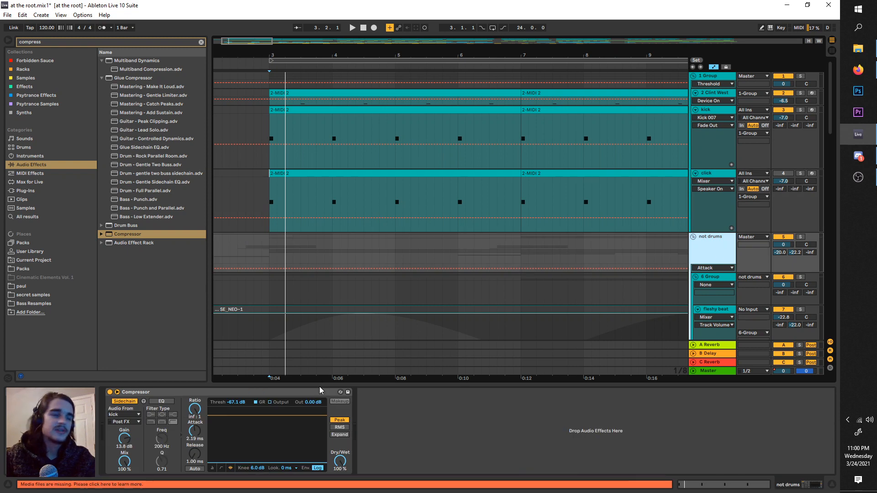
pyautogui.click(115, 414)
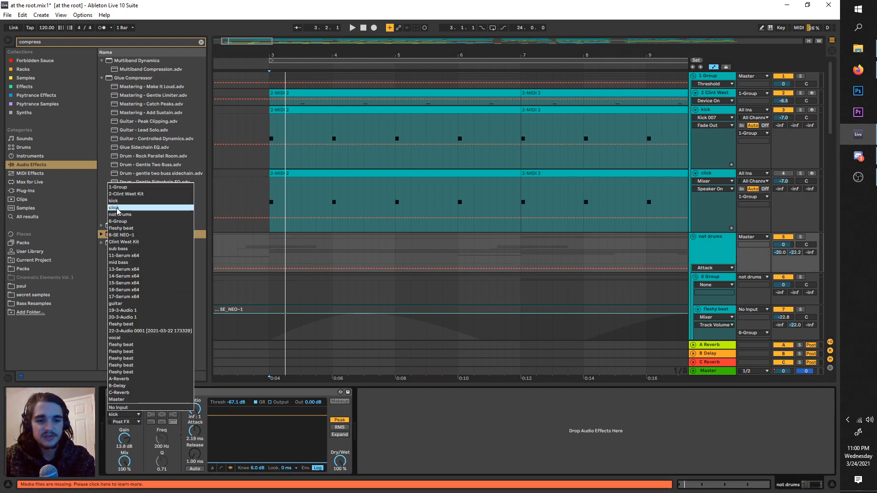
pyautogui.click(117, 210)
pyautogui.press('space')
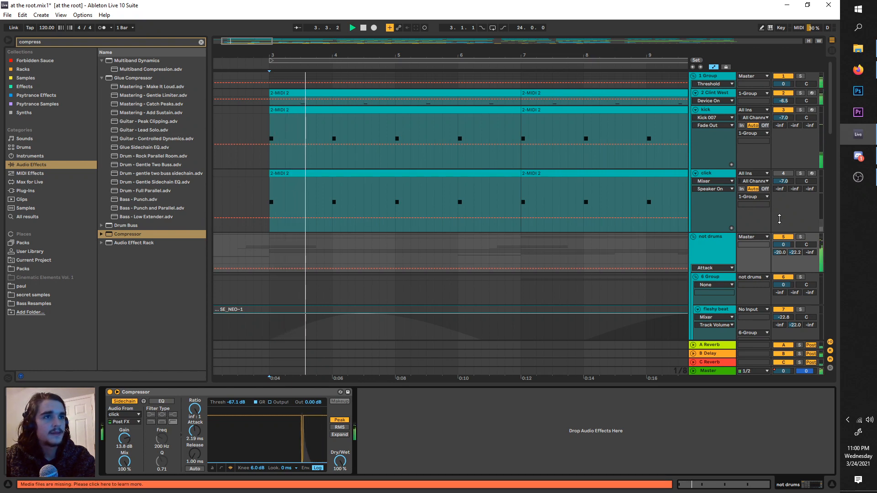
# Step: Compare the not drums group and the click track in solo during repeated playback, ending with not drums soloed
pyautogui.click(802, 238)
pyautogui.press('space')
pyautogui.press('space')
pyautogui.press('space')
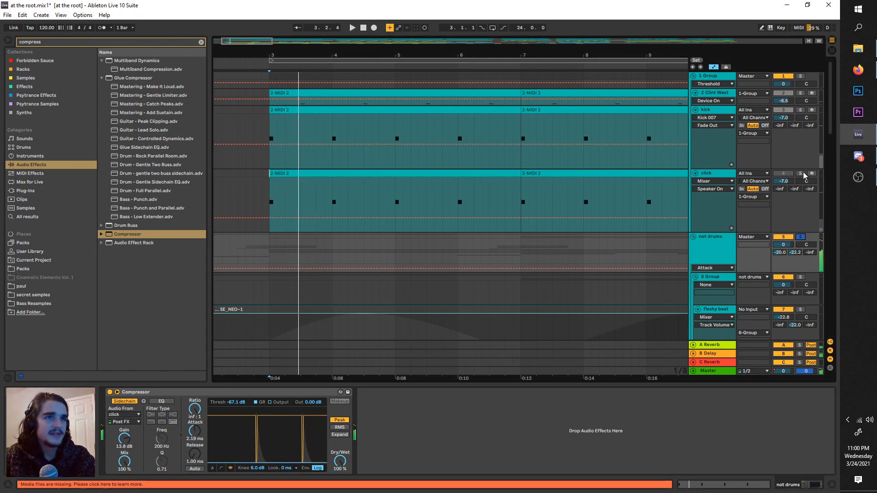
pyautogui.click(803, 174)
pyautogui.press('space')
pyautogui.press('space')
pyautogui.press('space')
pyautogui.press('space')
pyautogui.press('space')
pyautogui.click(802, 237)
pyautogui.press('space')
pyautogui.press('space')
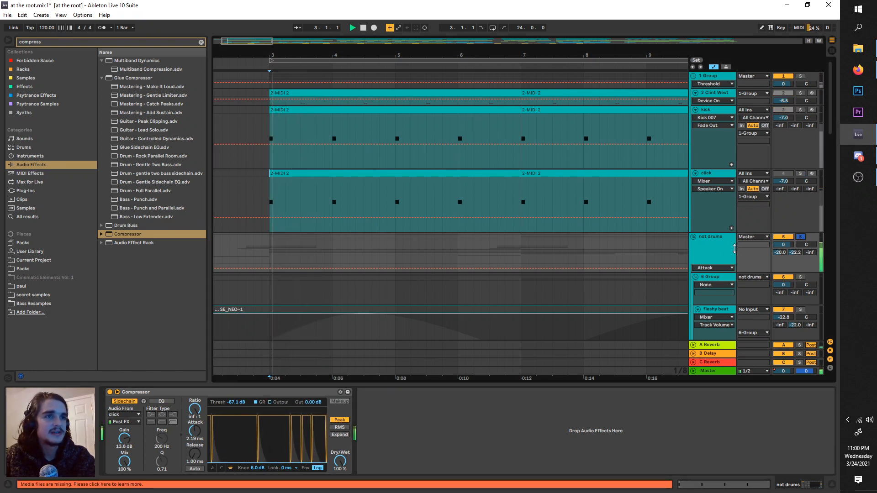
# Step: Set the not drums Compressor's release to 98.7 ms, then unsolo the group and play the full mix
pyautogui.click(734, 249)
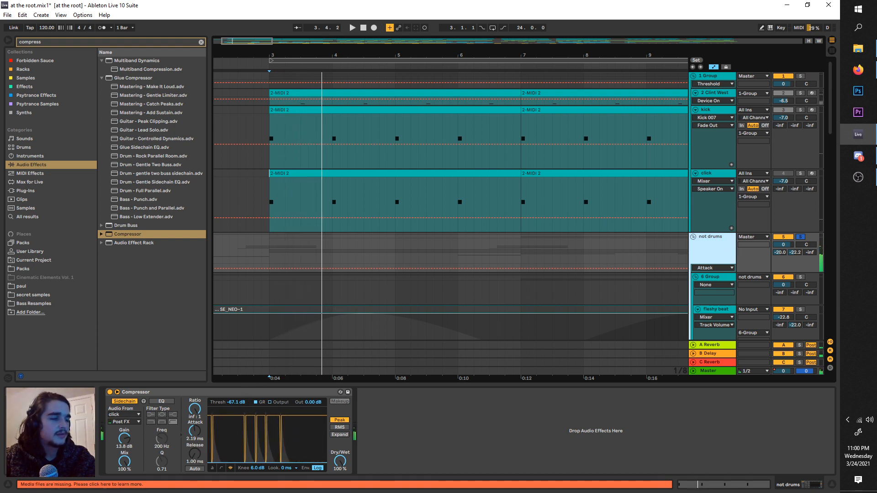
pyautogui.moveTo(194, 454); pyautogui.dragTo(195, 439)
pyautogui.press('space')
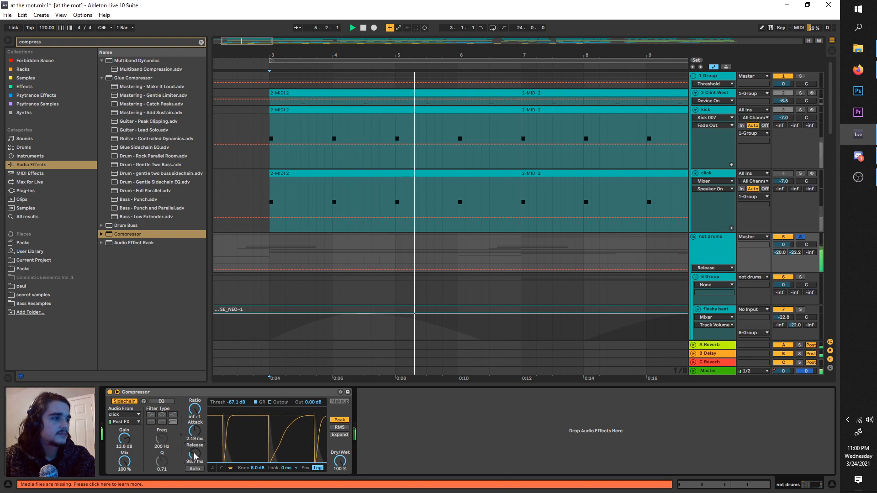
pyautogui.click(801, 237)
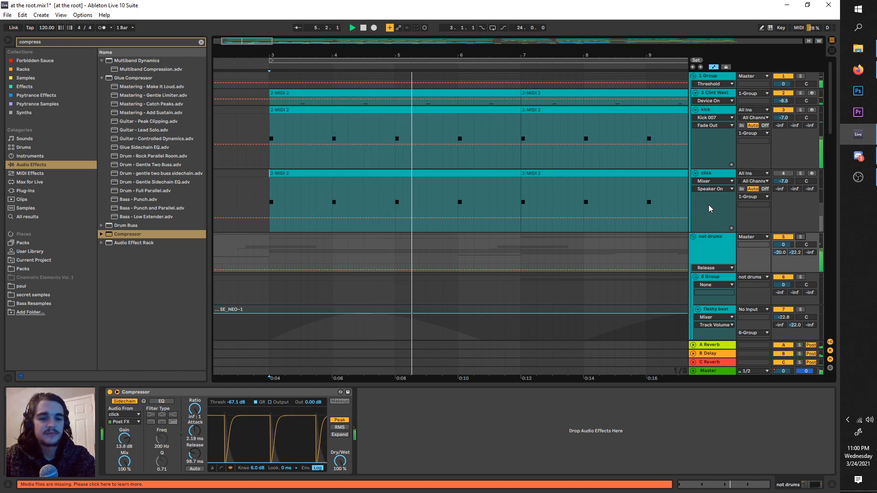
pyautogui.click(719, 239)
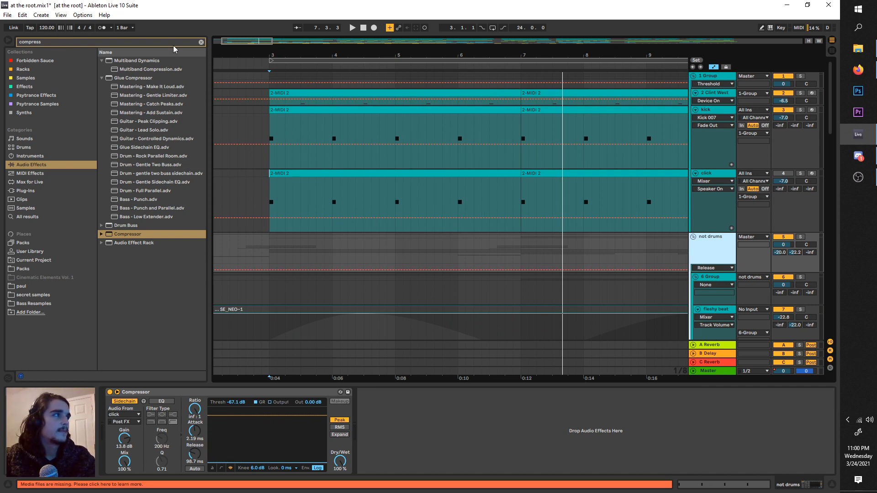
# Step: Try the sidechain EQ on the not drums Compressor with its current filter type, lowering the frequency and auditioning it
pyautogui.click(732, 114)
pyautogui.click(703, 176)
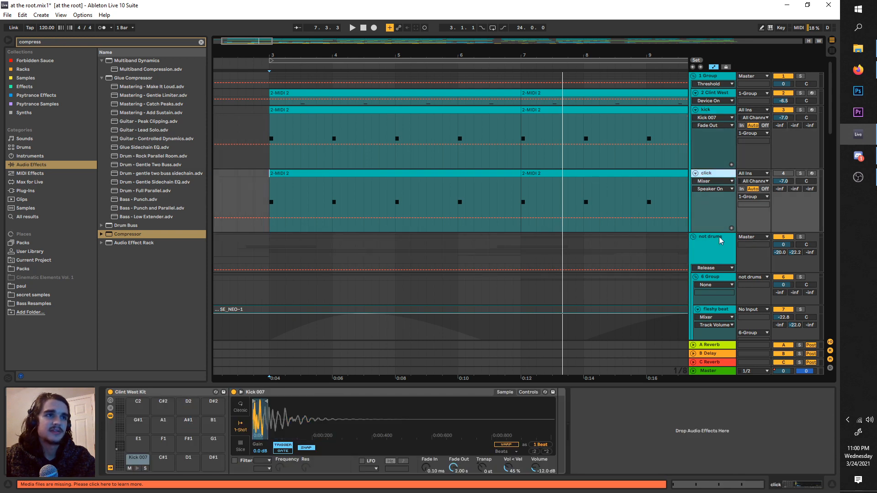
pyautogui.click(720, 240)
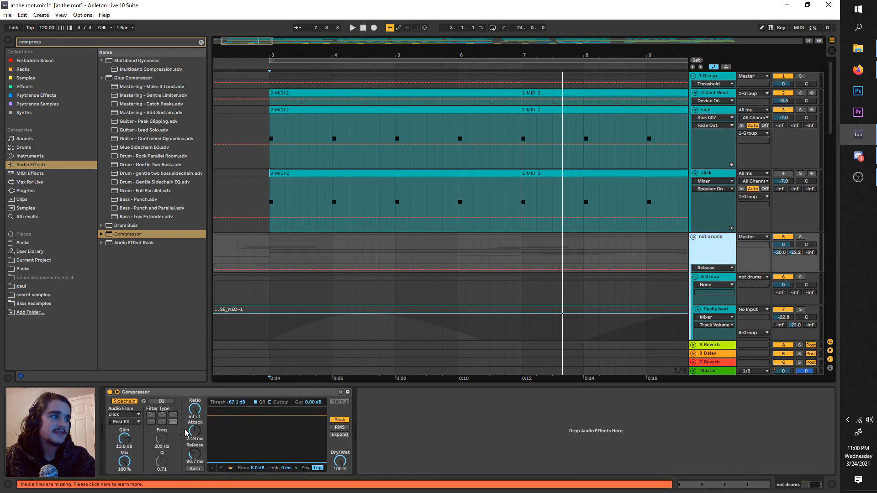
pyautogui.click(160, 403)
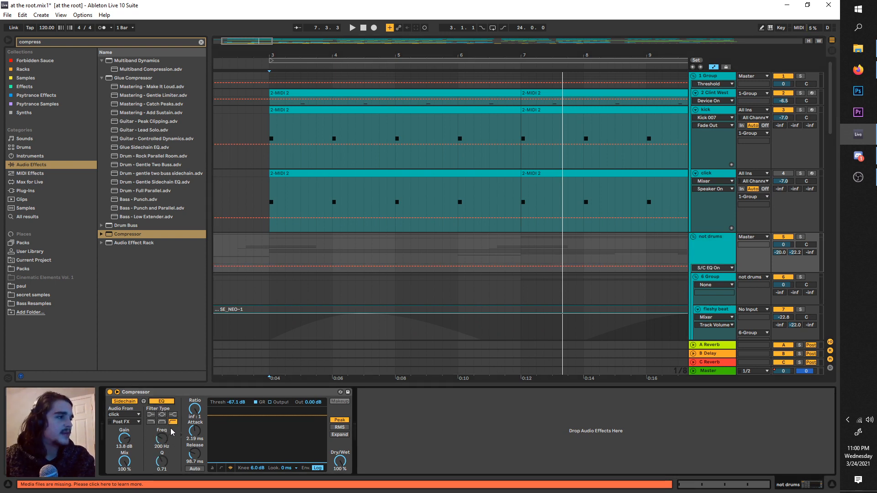
pyautogui.moveTo(164, 439); pyautogui.dragTo(162, 482)
pyautogui.press('space')
# Step: Try a low-pass sidechain filter at 227, 119 and 153 Hz during playback, then turn the sidechain EQ off
pyautogui.press('space')
pyautogui.press('space')
pyautogui.press('space')
pyautogui.press('space')
pyautogui.press('space')
pyautogui.click(152, 421)
pyautogui.press('space')
pyautogui.press('space')
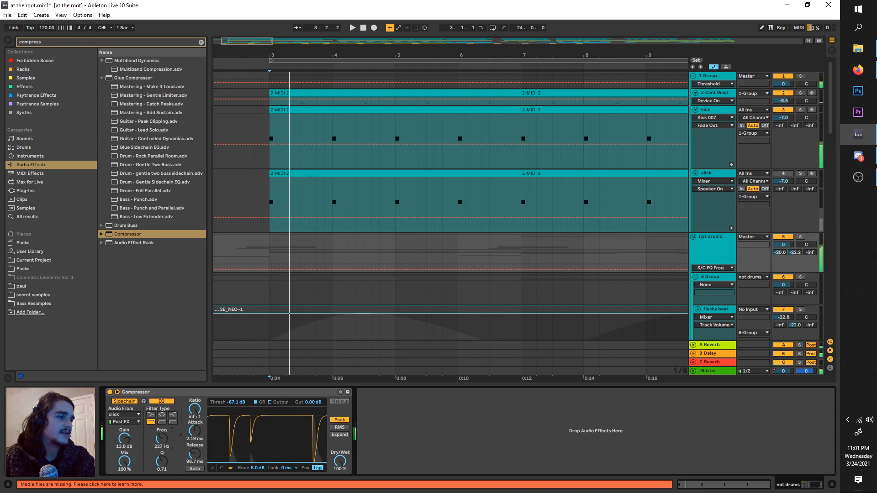
pyautogui.press('space')
pyautogui.moveTo(162, 438); pyautogui.dragTo(162, 446)
pyautogui.press('space')
pyautogui.press('space')
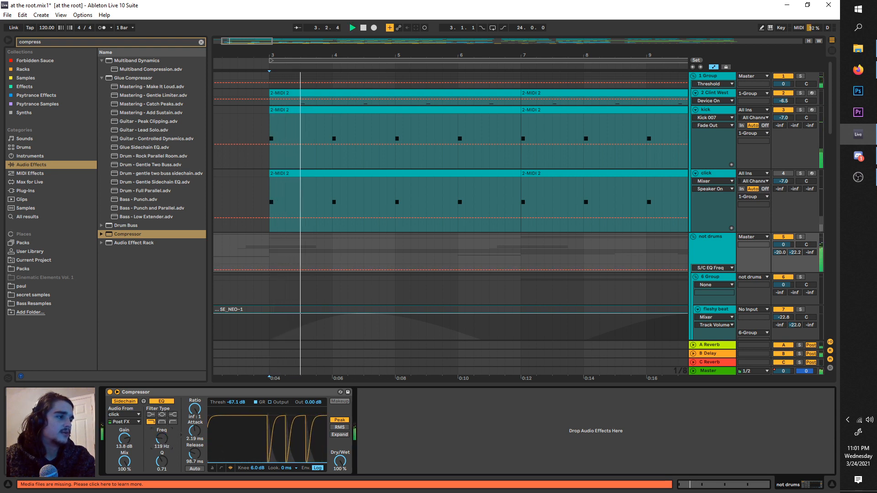
pyautogui.moveTo(162, 440); pyautogui.dragTo(162, 437)
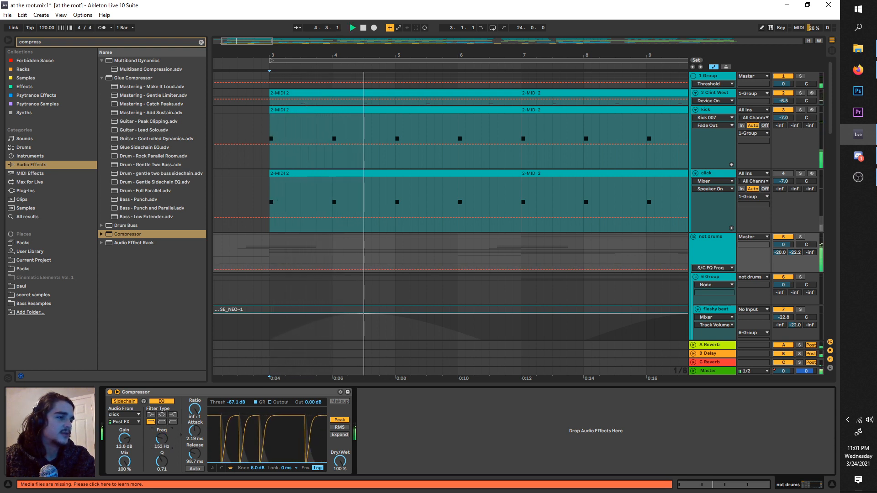
pyautogui.press('space')
pyautogui.click(161, 401)
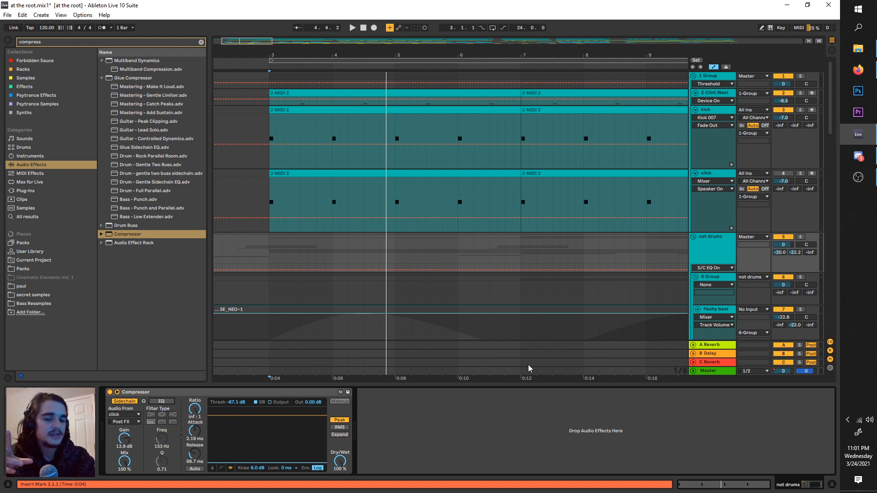
# Step: Solo the 1 Group drums, play them with the click track deactivated, and collapse the click track
pyautogui.click(733, 177)
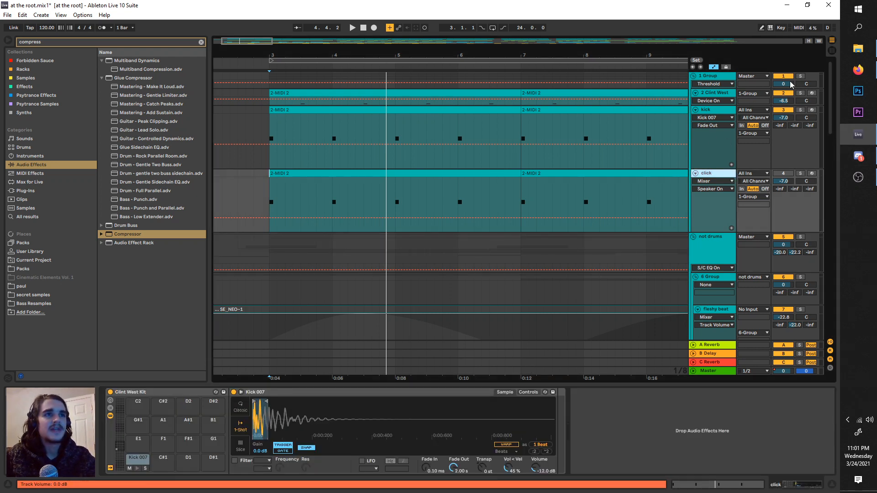
pyautogui.press('space')
pyautogui.click(713, 173)
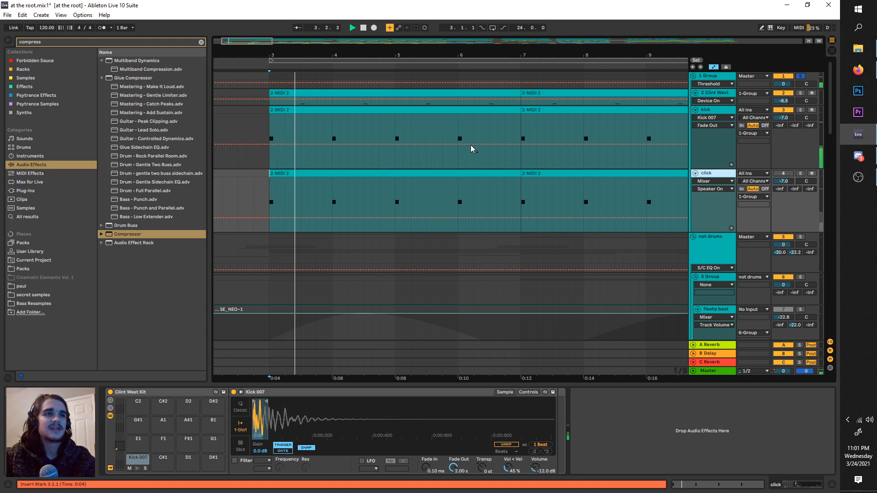
pyautogui.click(696, 174)
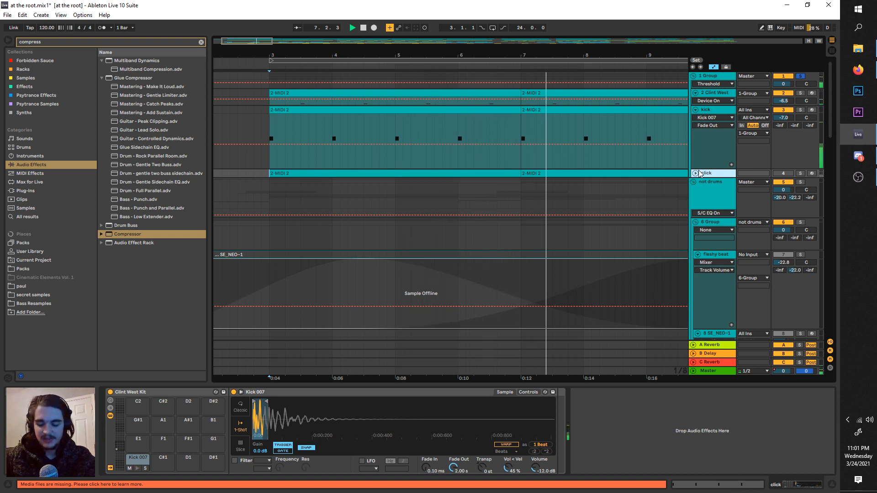
pyautogui.press('space')
# Step: Solo the kick track and play its opening hits from bar 3
pyautogui.click(717, 110)
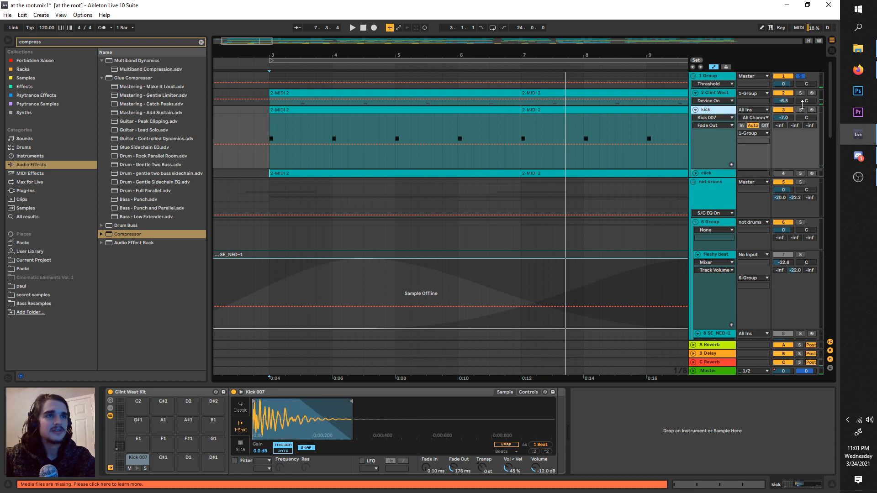
pyautogui.click(801, 110)
pyautogui.press('space')
pyautogui.scroll(3, 311, 172)
pyautogui.hscroll(-1, 299, 148)
pyautogui.hscroll(-3, 299, 148)
pyautogui.press('space')
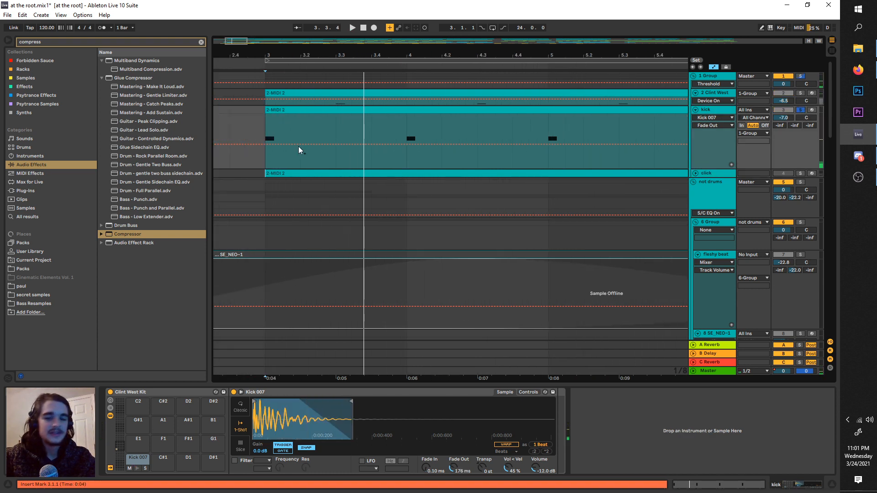
pyautogui.hscroll(-1, 298, 140)
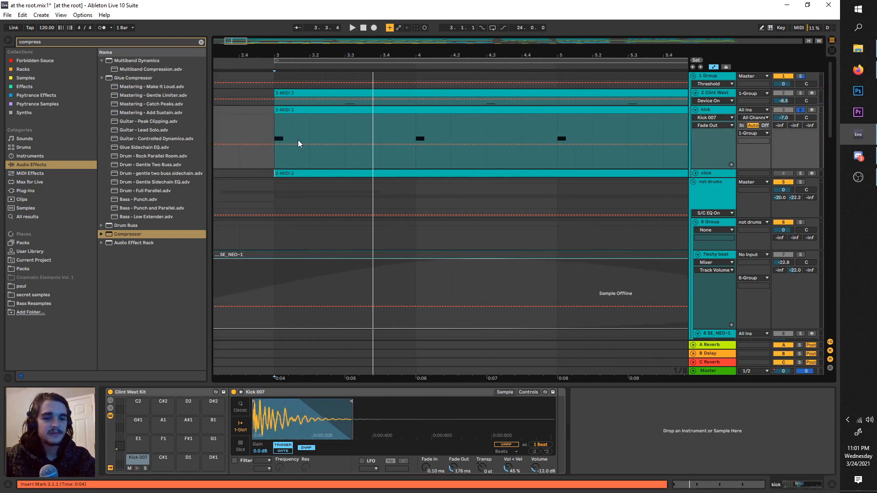
pyautogui.hscroll(-1, 298, 139)
pyautogui.press('space')
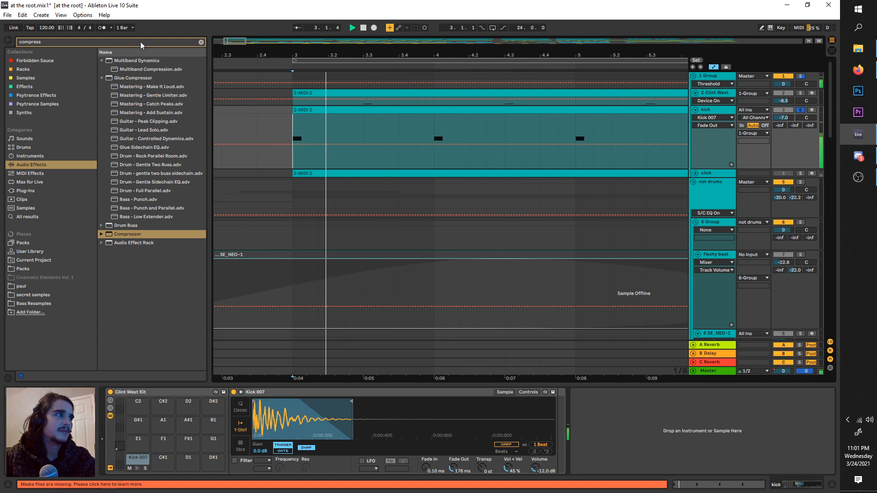
# Step: Find kick samples in the paul folder, replace the kick track's Kick 007 with Bunting Kick 2, and play it from bar 3
pyautogui.doubleClick(93, 40)
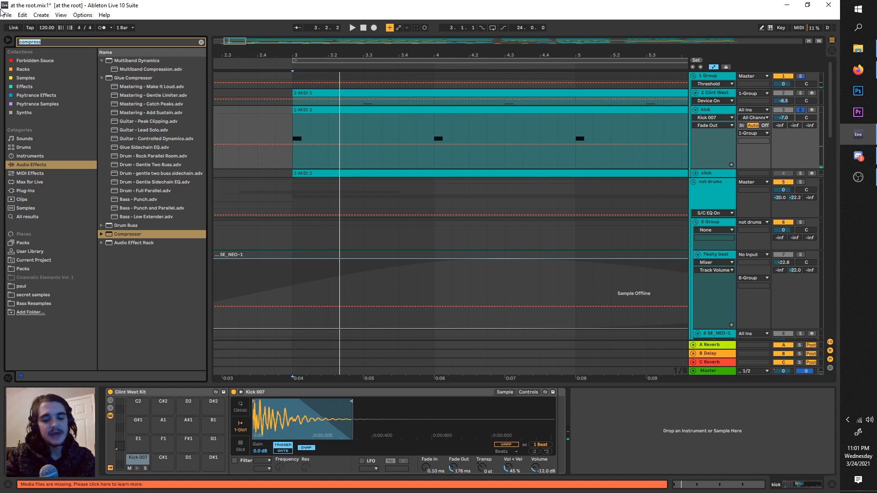
pyautogui.write('kick')
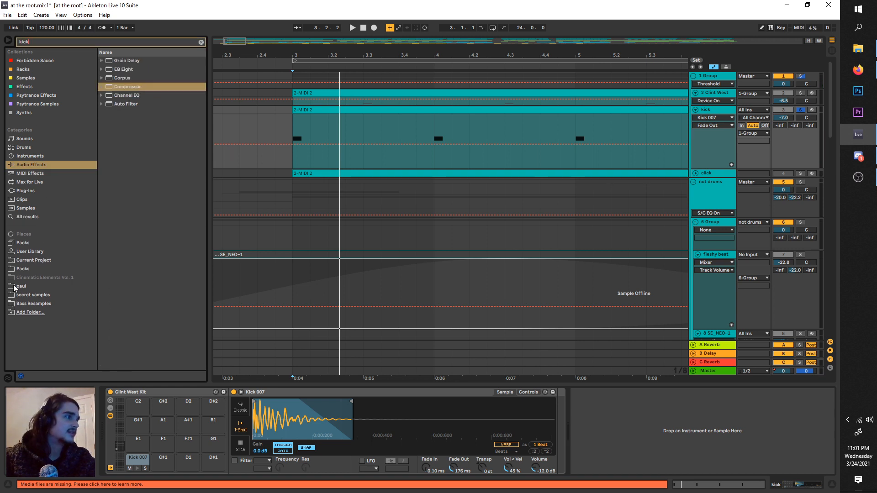
pyautogui.click(25, 286)
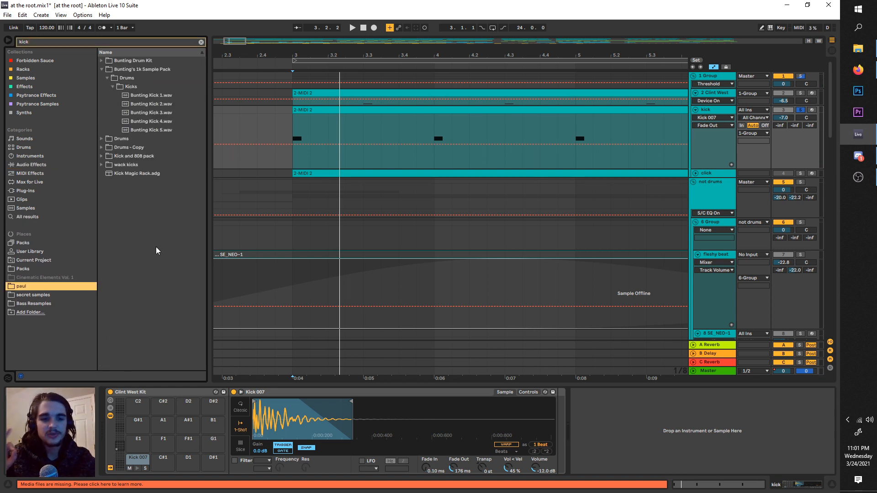
pyautogui.click(134, 104)
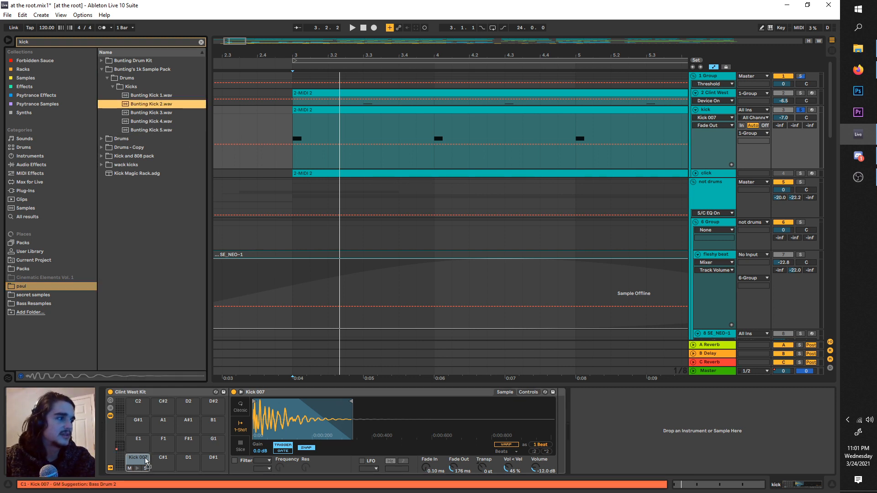
pyautogui.press('space')
pyautogui.click(292, 124)
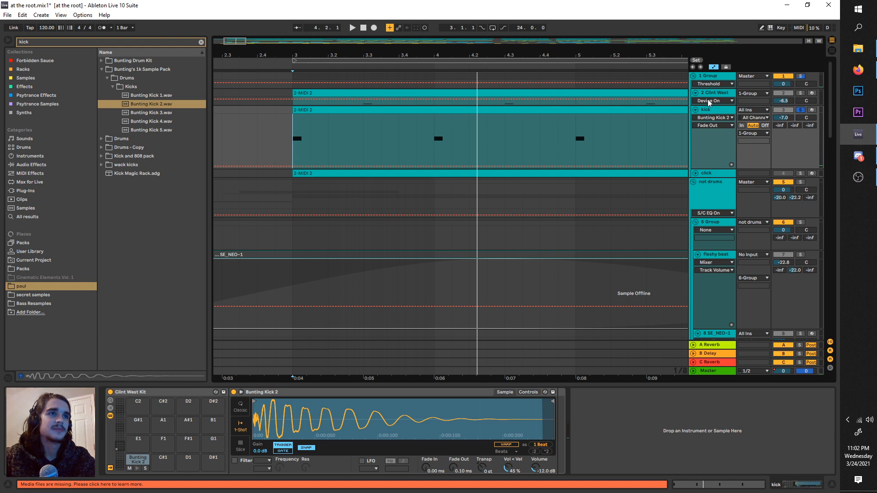
# Step: Enlarge and solo the 2 Clint West track, and play its snare hit from 3.3.1 several times
pyautogui.moveTo(710, 106); pyautogui.dragTo(711, 137)
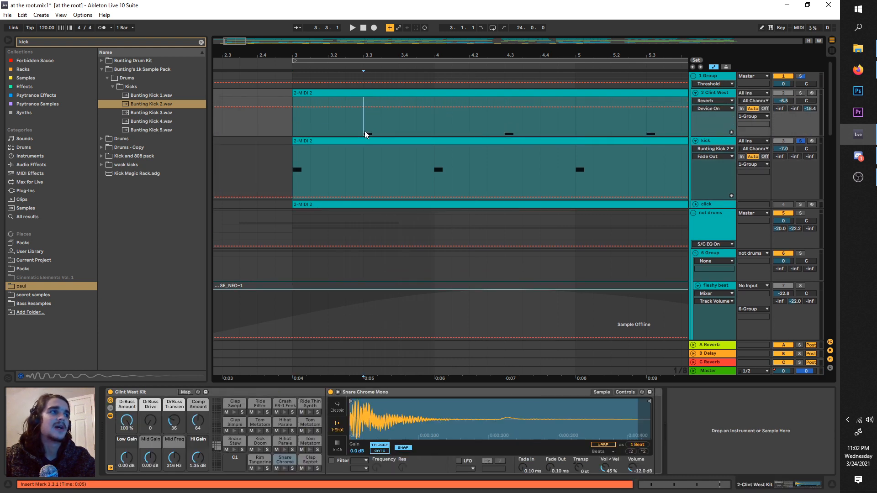
pyautogui.click(799, 94)
pyautogui.press('space')
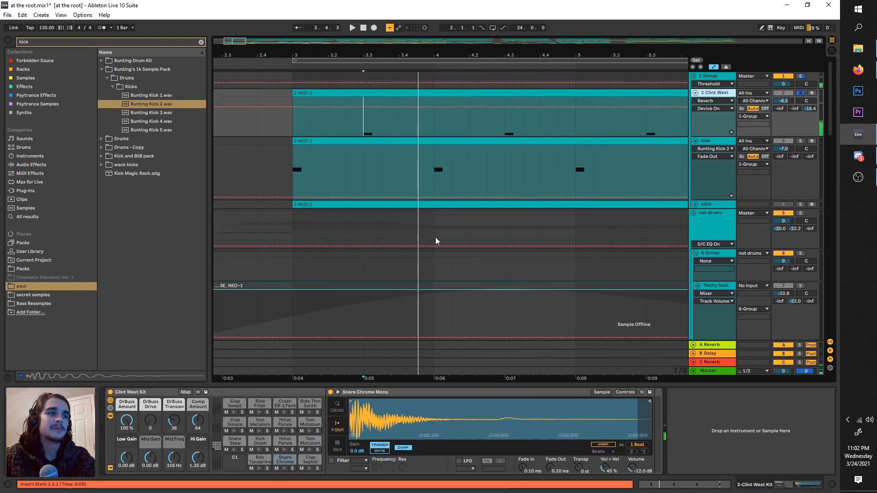
pyautogui.press('space')
pyautogui.press('space')
pyautogui.press('space')
pyautogui.press('space')
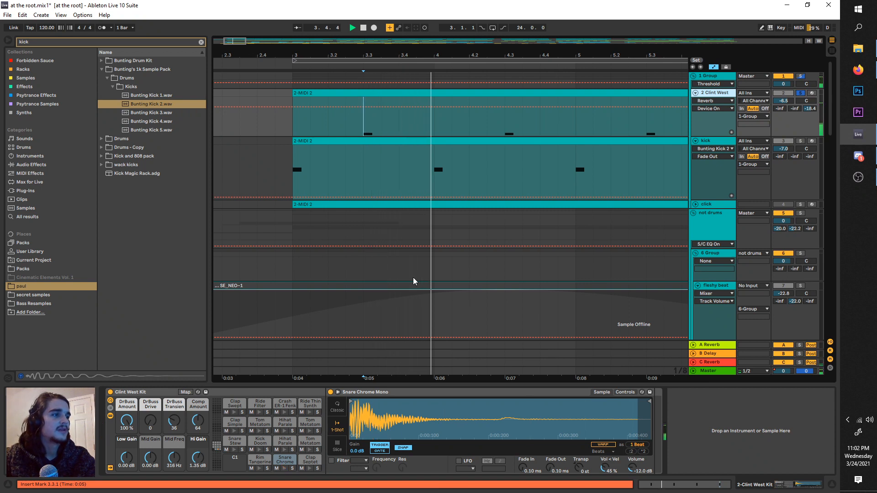
pyautogui.press('space')
pyautogui.press('space')
pyautogui.press('space')
pyautogui.press('space')
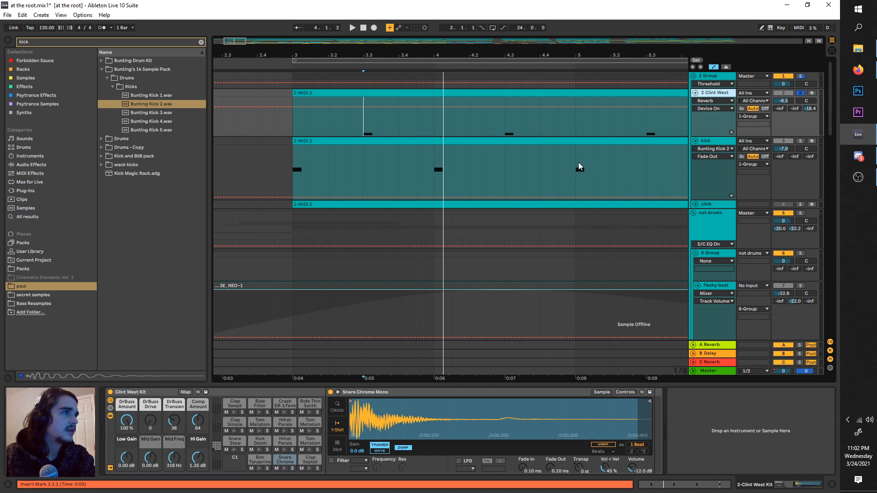
# Step: Shorten the Snare Chrome Mono sample with a 91.1 ms fade out, repeatedly auditioning the hit from 3.3.1
pyautogui.press('space')
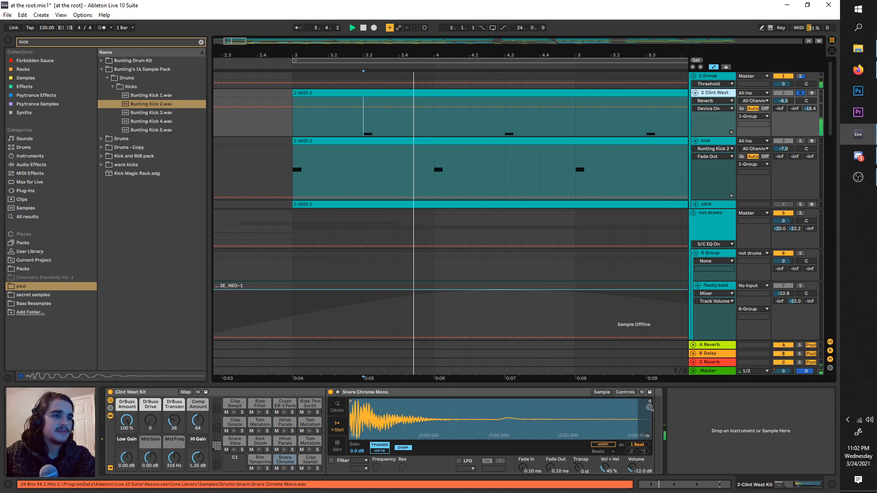
pyautogui.press('space')
pyautogui.moveTo(651, 402)
pyautogui.mouseDown()
pyautogui.moveTo(575, 400)
pyautogui.moveTo(523, 387)
pyautogui.moveTo(484, 389)
pyautogui.moveTo(471, 403)
pyautogui.moveTo(485, 403)
pyautogui.moveTo(473, 399)
pyautogui.mouseUp()
pyautogui.press('space')
pyautogui.press('space')
pyautogui.press('space')
pyautogui.press('space')
pyautogui.press('space')
pyautogui.press('space')
pyautogui.press('space')
pyautogui.press('space')
pyautogui.press('space')
pyautogui.press('space')
pyautogui.press('space')
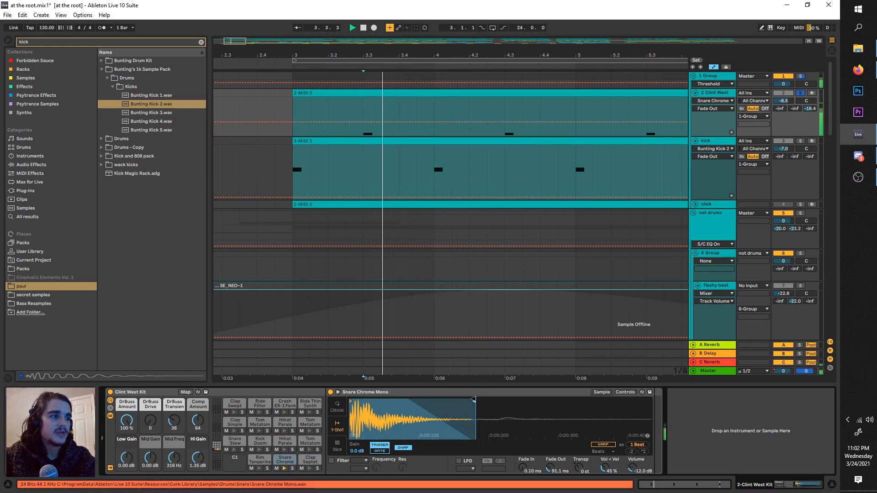
pyautogui.press('space')
pyautogui.press('space')
pyautogui.press('space')
pyautogui.press('space')
pyautogui.press('space')
pyautogui.press('space')
pyautogui.press('space')
pyautogui.press('space')
pyautogui.press('space')
pyautogui.press('space')
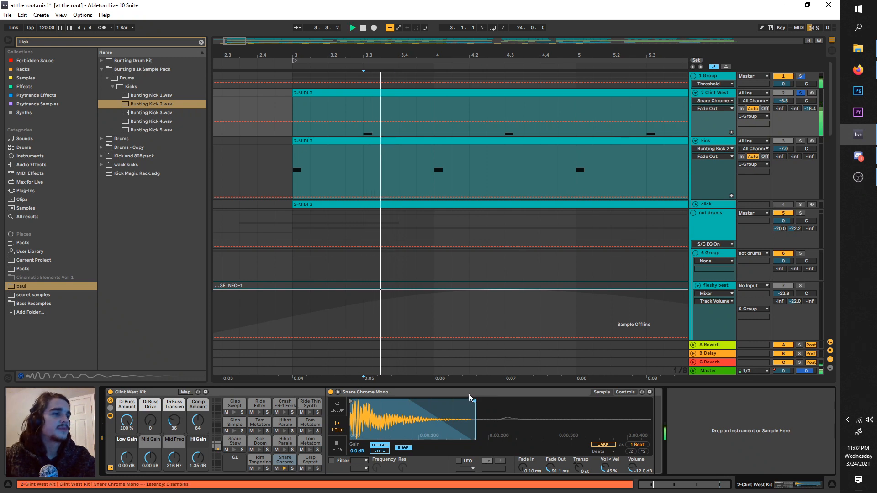
pyautogui.press('space')
pyautogui.press('space')
pyautogui.press('space')
pyautogui.press('space')
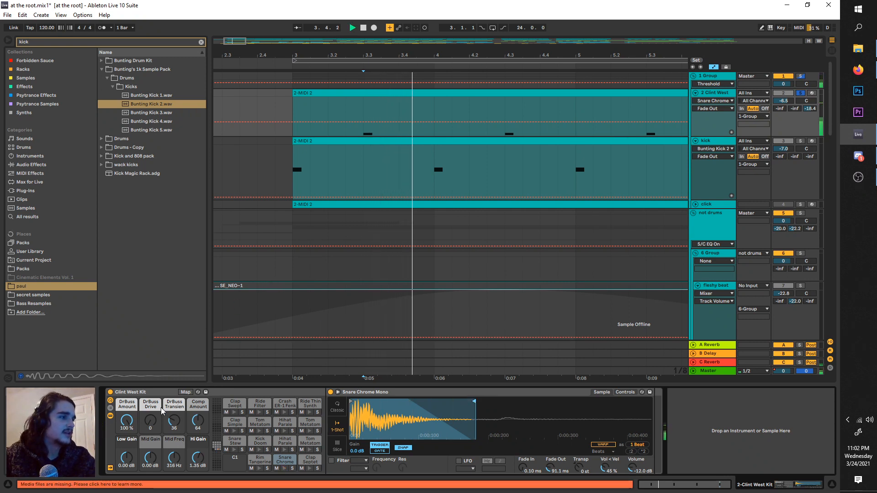
pyautogui.press('space')
pyautogui.press('space')
pyautogui.press('space')
# Step: Search the audio effects for "drum bus", add Drum Buss to the 2 Clint West track, and play the snare through it
pyautogui.click(56, 43)
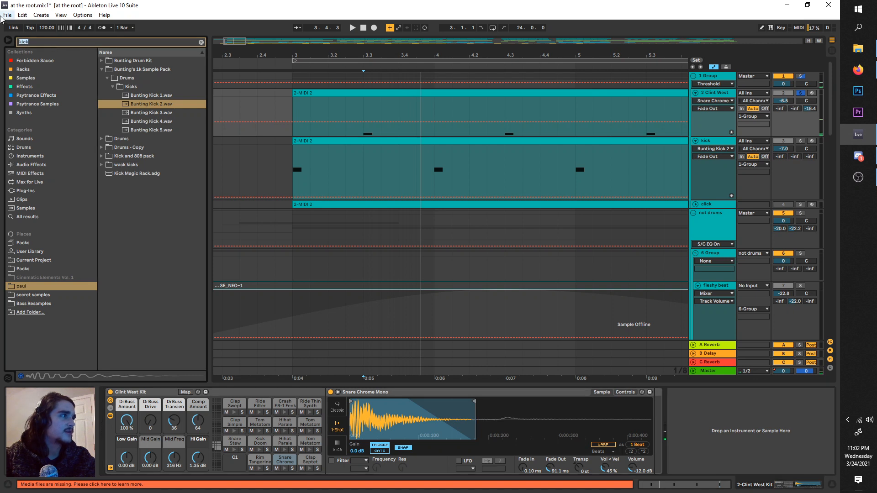
pyautogui.write('drum bus')
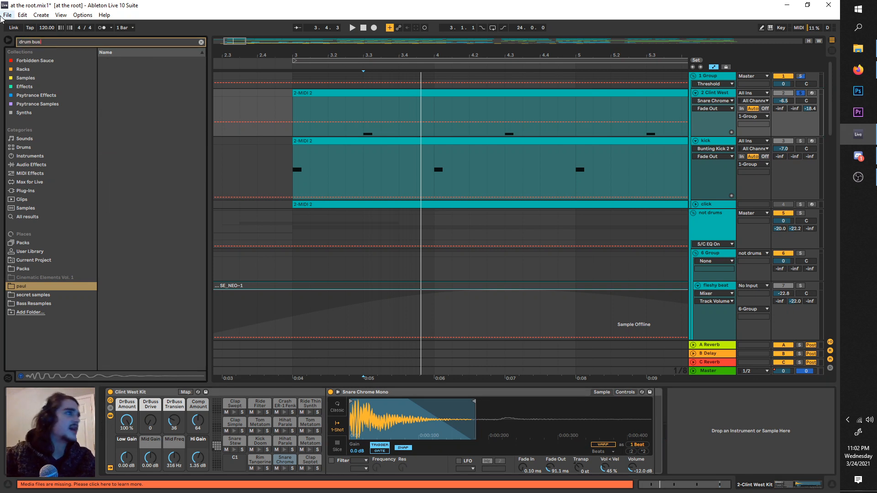
pyautogui.click(47, 165)
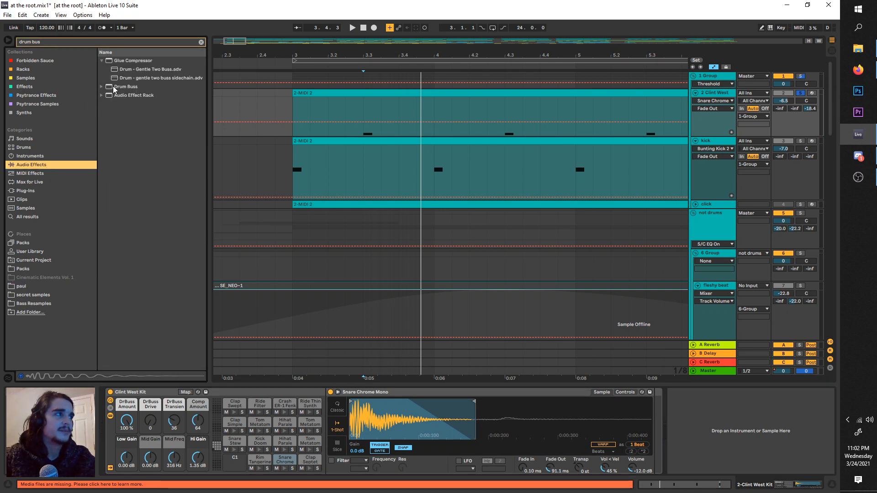
pyautogui.click(115, 87)
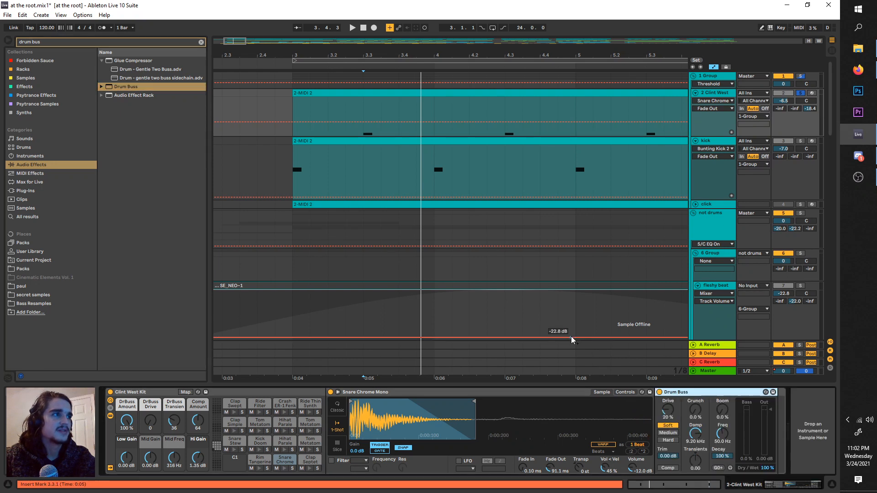
pyautogui.press('space')
pyautogui.press('space')
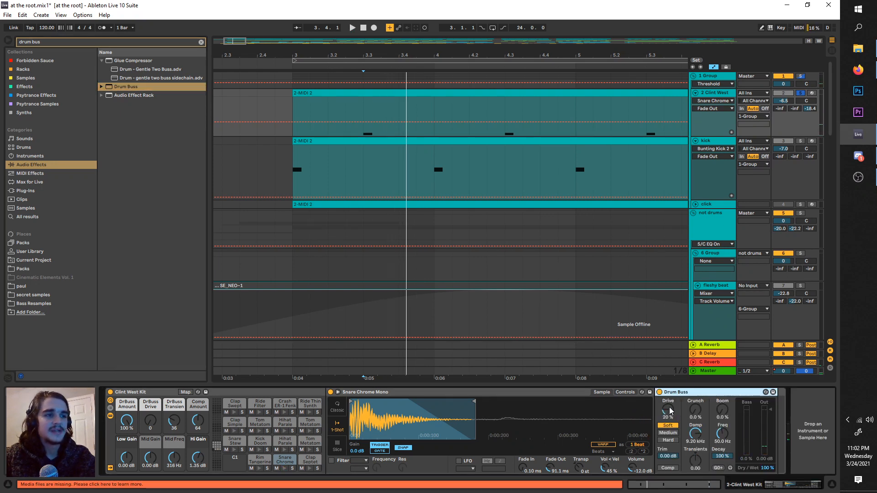
# Step: Audition Drum Buss drive amounts and types on the snare, ending with Soft drive at 0.0 % and Damp at 20.0 kHz
pyautogui.moveTo(670, 411); pyautogui.dragTo(670, 352)
pyautogui.press('space')
pyautogui.press('space')
pyautogui.press('space')
pyautogui.press('space')
pyautogui.press('space')
pyautogui.press('space')
pyautogui.press('space')
pyautogui.press('space')
pyautogui.press('space')
pyautogui.press('space')
pyautogui.press('space')
pyautogui.press('space')
pyautogui.press('space')
pyautogui.press('space')
pyautogui.press('space')
pyautogui.press('space')
pyautogui.press('space')
pyautogui.click(668, 440)
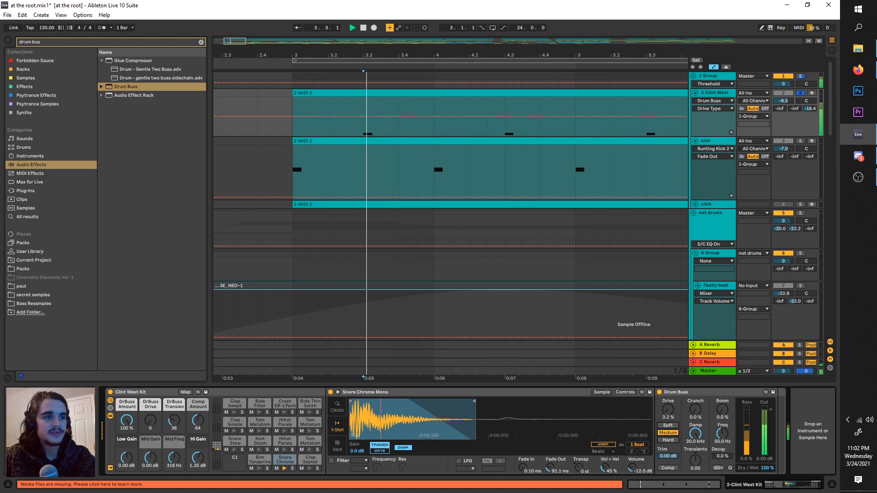
pyautogui.click(670, 426)
pyautogui.doubleClick(670, 409)
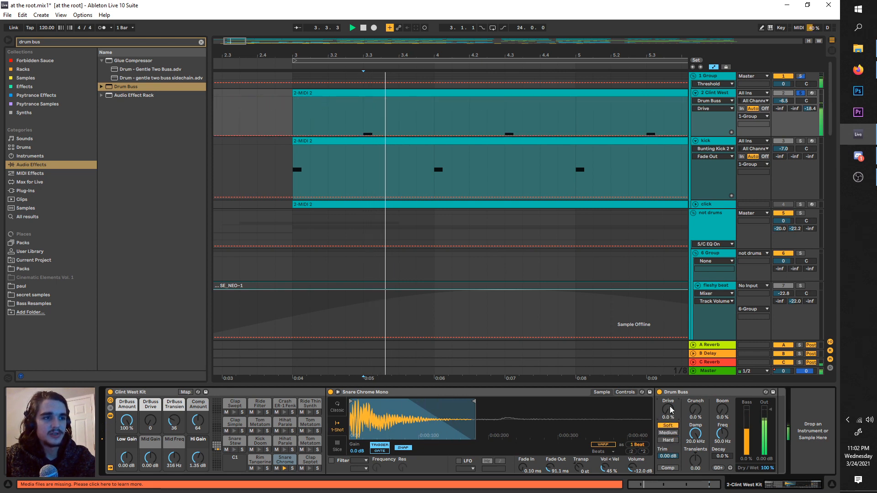
# Step: Audition the snare's Drum Buss Boom at 100 % with varied frequency and decay, then set Boom to 0.0 % with Freq at 30.0 Hz
pyautogui.press('space')
pyautogui.press('space')
pyautogui.moveTo(724, 410); pyautogui.dragTo(724, 349)
pyautogui.press('space')
pyautogui.press('space')
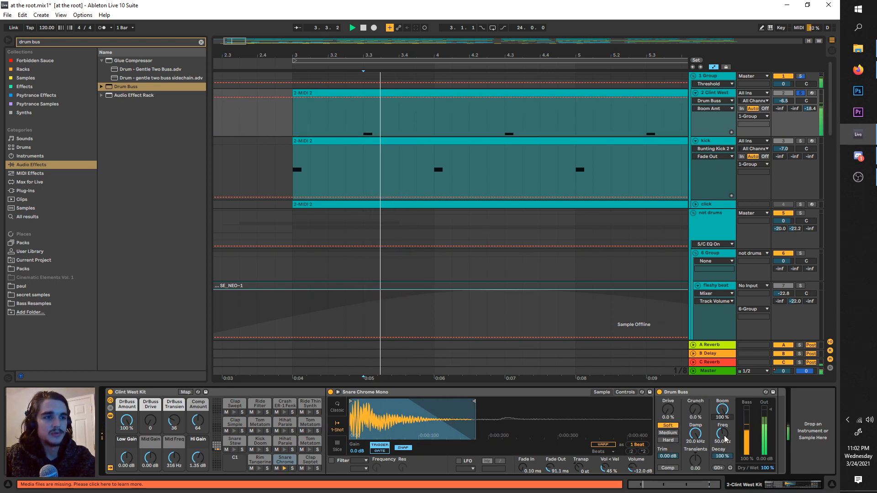
pyautogui.moveTo(723, 433); pyautogui.dragTo(723, 420)
pyautogui.press('space')
pyautogui.press('space')
pyautogui.moveTo(728, 459); pyautogui.dragTo(727, 492)
pyautogui.press('space')
pyautogui.press('space')
pyautogui.press('space')
pyautogui.press('space')
pyautogui.moveTo(723, 411); pyautogui.dragTo(723, 471)
pyautogui.press('space')
pyautogui.press('space')
pyautogui.press('space')
pyautogui.press('space')
pyautogui.press('space')
pyautogui.press('space')
pyautogui.press('space')
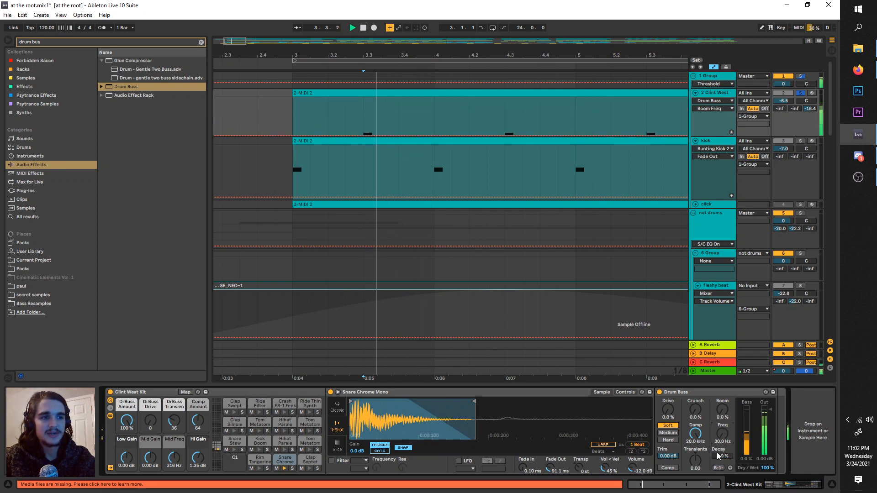
# Step: Try the snare's Drum Buss Transients at -0.62 and 0.65 during playback, then reset it to 0.00
pyautogui.moveTo(699, 461); pyautogui.dragTo(699, 492)
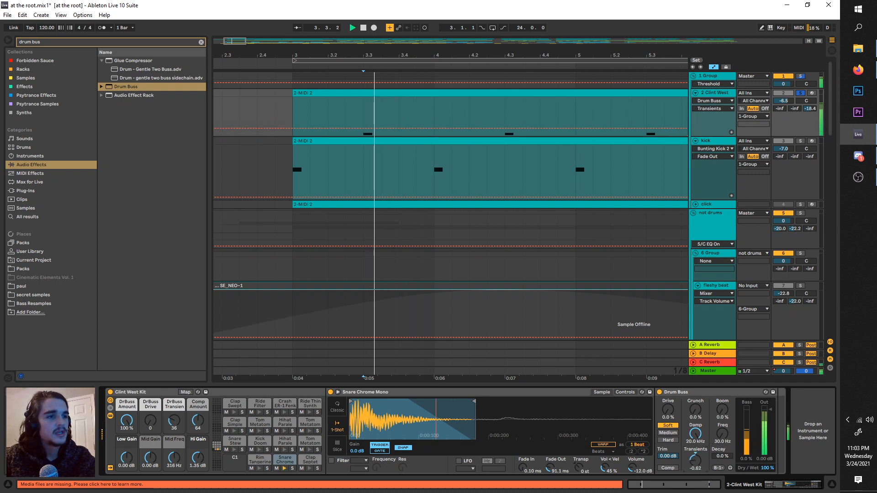
pyautogui.press('space')
pyautogui.press('space')
pyautogui.press('space')
pyautogui.moveTo(696, 461); pyautogui.dragTo(696, 393)
pyautogui.press('space')
pyautogui.press('space')
pyautogui.press('space')
pyautogui.press('space')
pyautogui.press('space')
pyautogui.press('space')
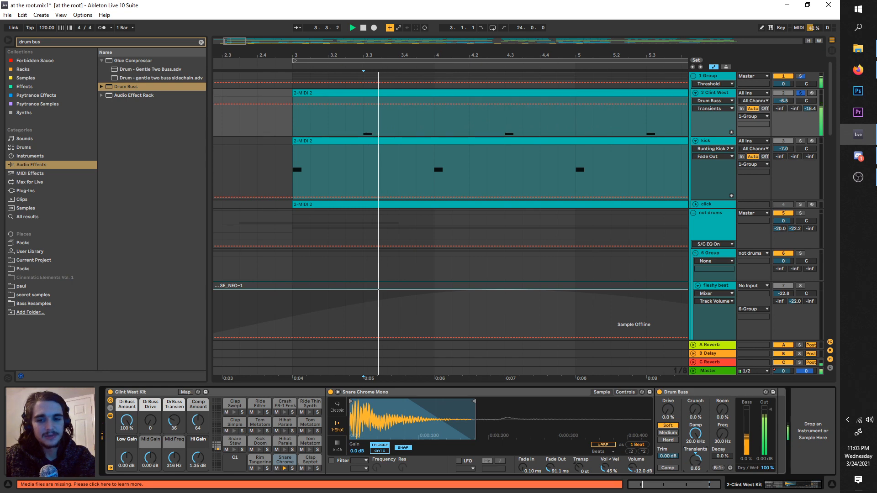
pyautogui.rightClick(695, 461)
pyautogui.click(728, 375)
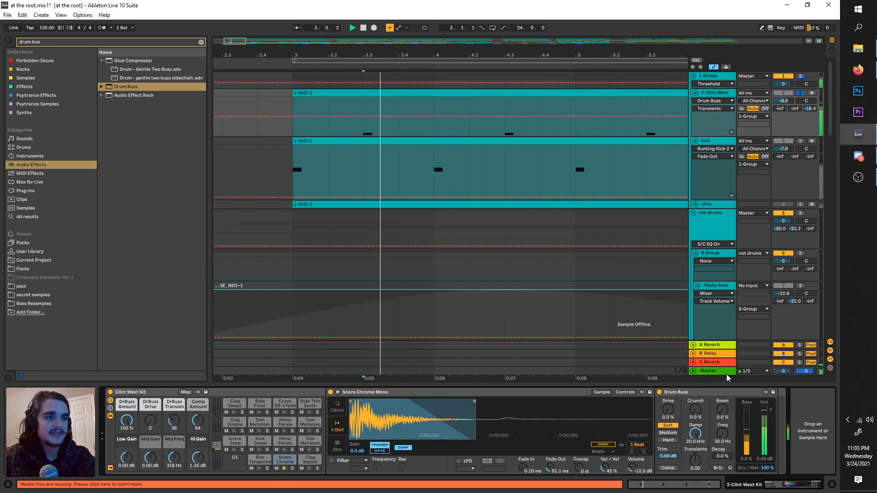
# Step: Copy the snare's Drum Buss onto the kick track, solo the kick, and audition its hit from bar 3
pyautogui.click(677, 392)
pyautogui.press('space')
pyautogui.click(720, 142)
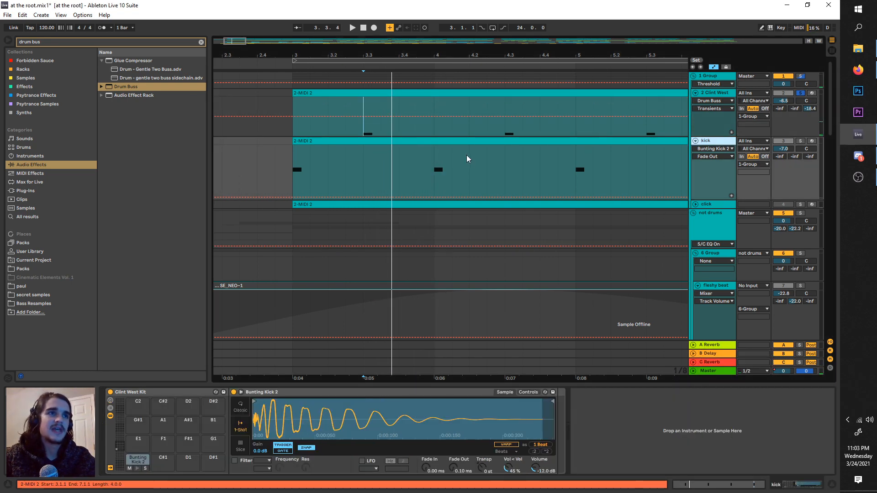
pyautogui.click(297, 172)
pyautogui.click(719, 147)
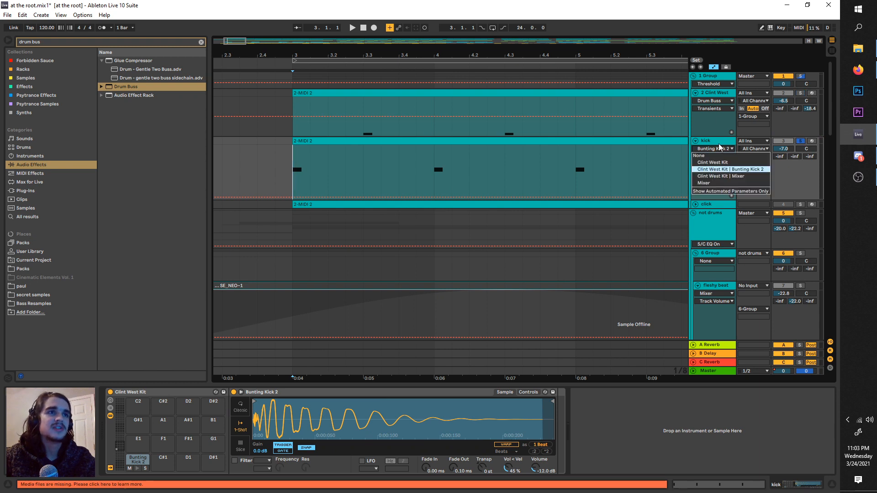
pyautogui.click(719, 143)
pyautogui.press('space')
pyautogui.press('space')
pyautogui.click(559, 405)
pyautogui.hotkey('ctrl', 'v')
pyautogui.press('space')
pyautogui.press('space')
pyautogui.press('space')
pyautogui.press('space')
pyautogui.press('space')
pyautogui.press('space')
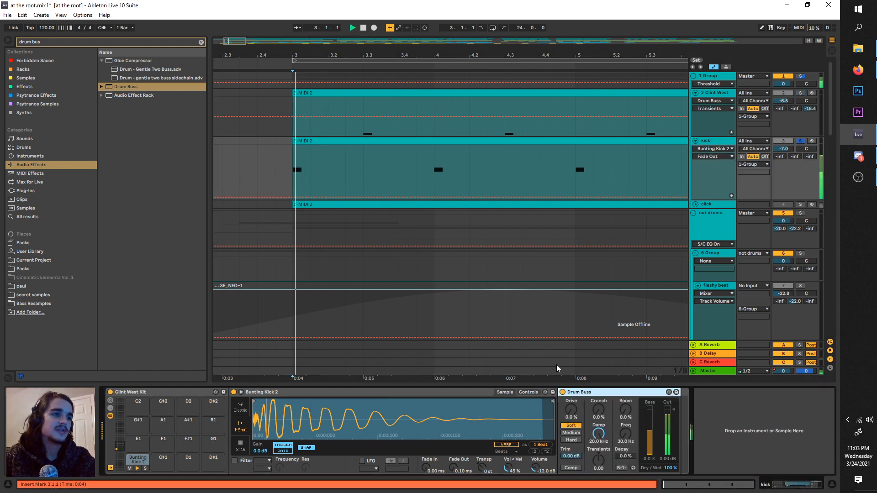
pyautogui.press('space')
pyautogui.press('space')
pyautogui.press('space')
pyautogui.press('space')
pyautogui.press('space')
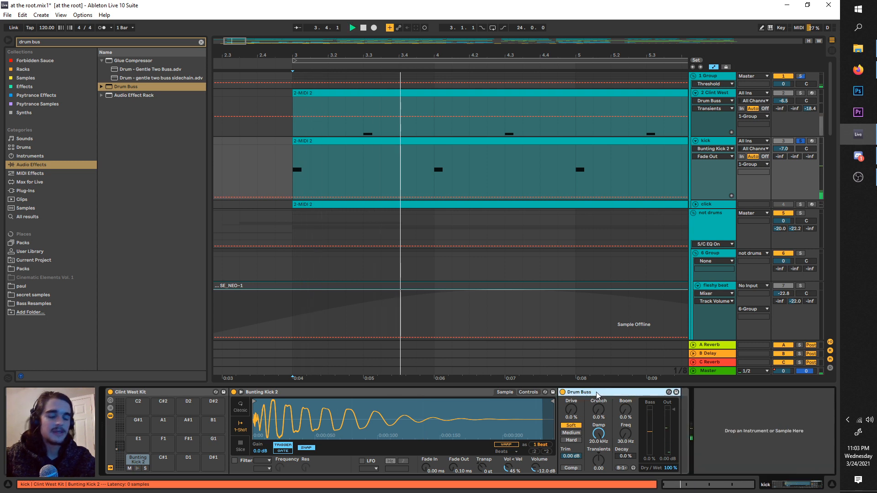
# Step: Delete the Drum Buss from the kick track and play the kick from bar 3 without it
pyautogui.press('space')
pyautogui.press('Delete')
pyautogui.click(292, 160)
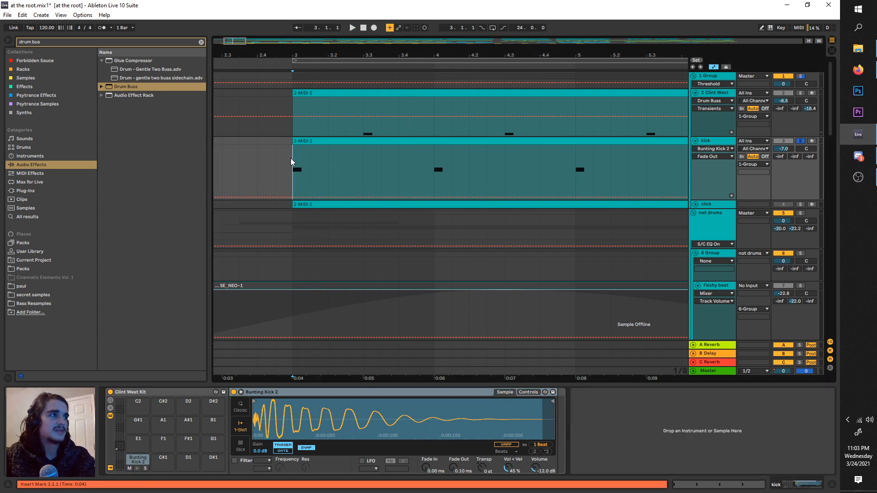
pyautogui.press('space')
pyautogui.press('space')
pyautogui.press('space')
pyautogui.press('space')
pyautogui.press('space')
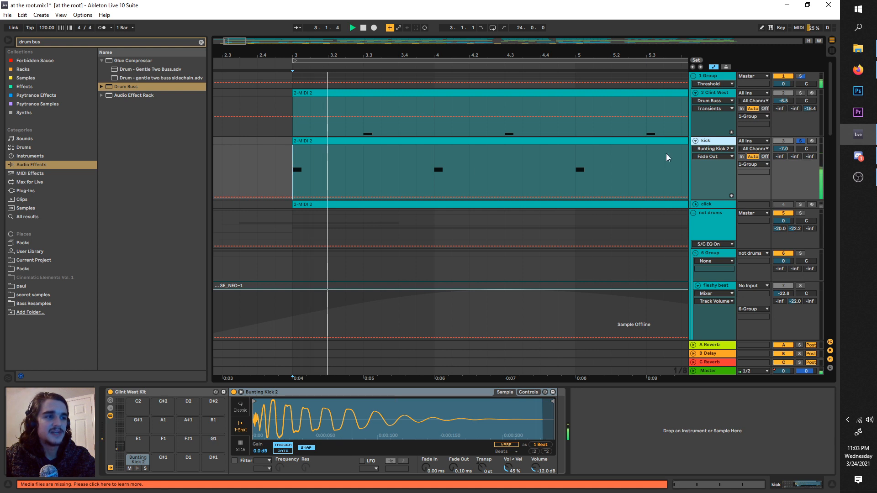
pyautogui.press('space')
# Step: Solo the 2 Clint West track again and play its processed snare from 3.3.1
pyautogui.click(722, 95)
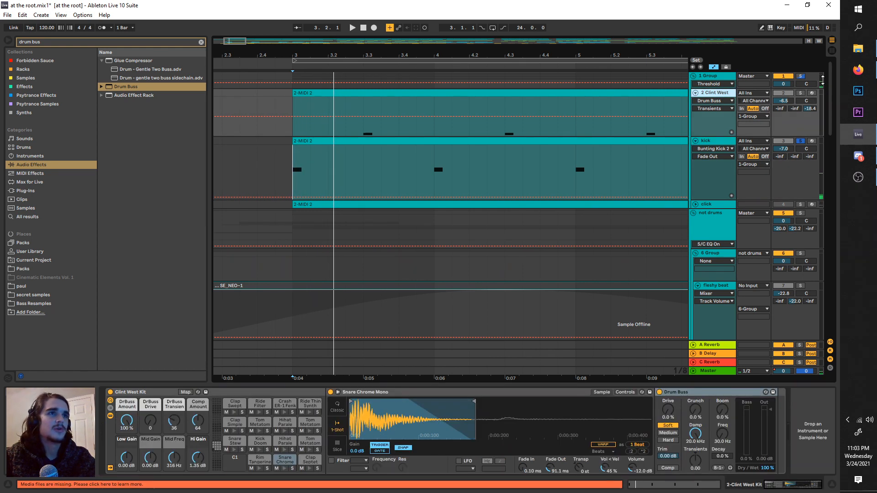
pyautogui.press('space')
pyautogui.click(366, 102)
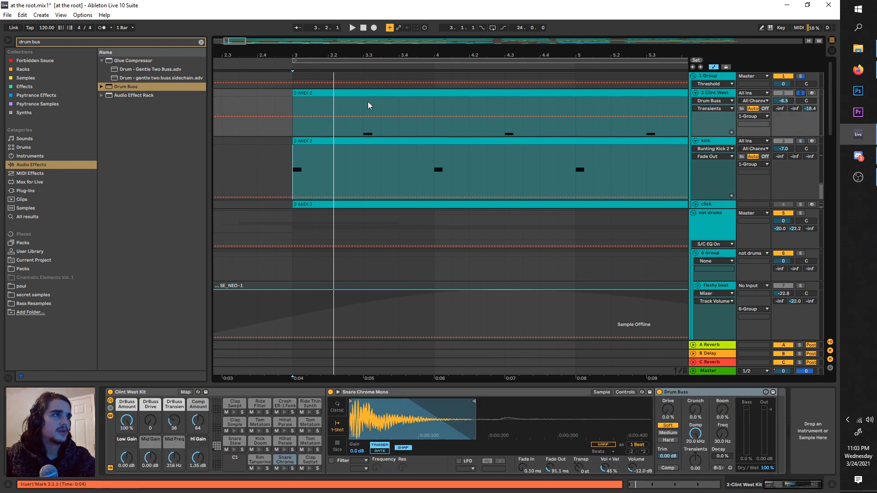
pyautogui.press('space')
# Step: Search the audio effects for "punch", add the Glue Compressor preset Bass - Punch after the snare's Drum Buss, and play the snare
pyautogui.hotkey('ctrl', 'f')
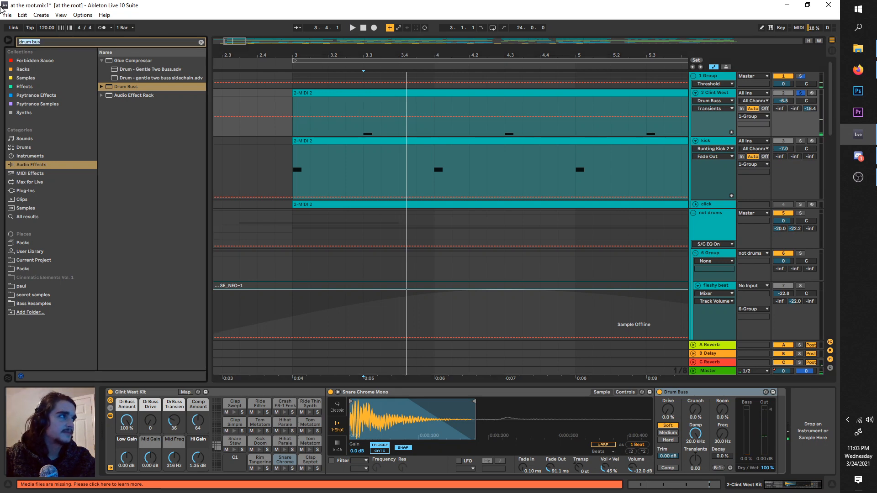
pyautogui.write('punch')
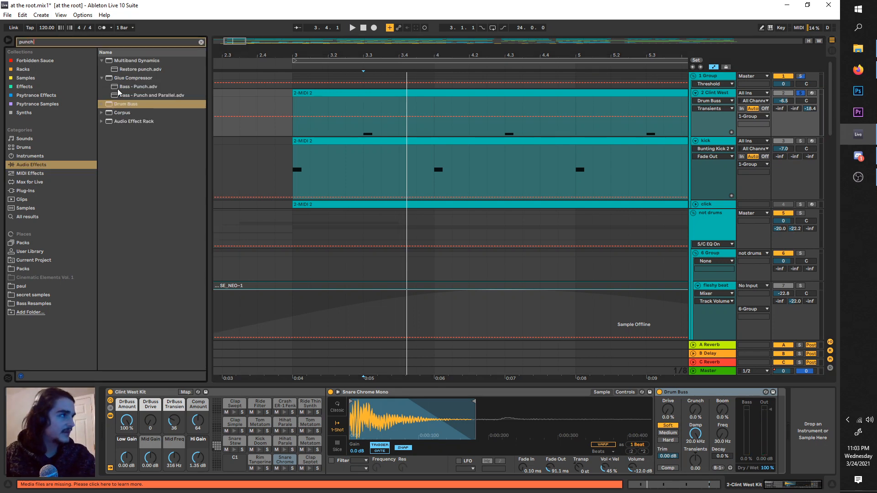
pyautogui.moveTo(118, 90); pyautogui.dragTo(730, 449)
pyautogui.moveTo(738, 400); pyautogui.dragTo(749, 395)
pyautogui.press('space')
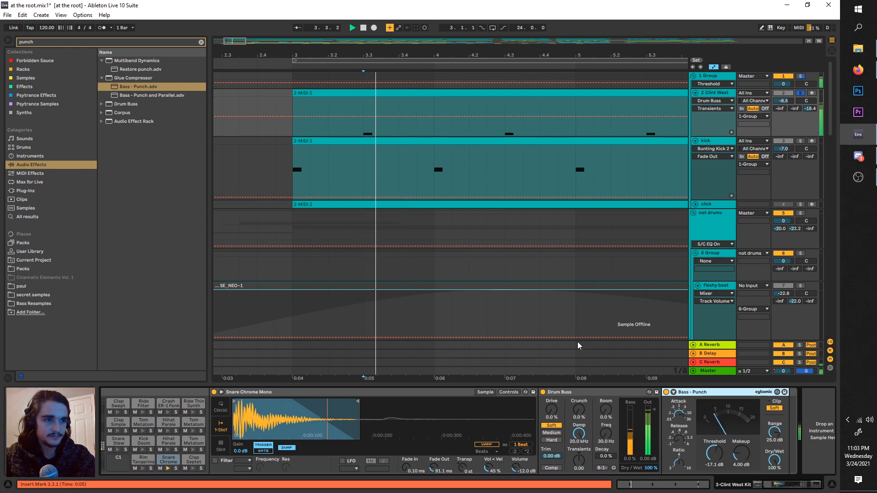
pyautogui.press('space')
pyautogui.click(118, 87)
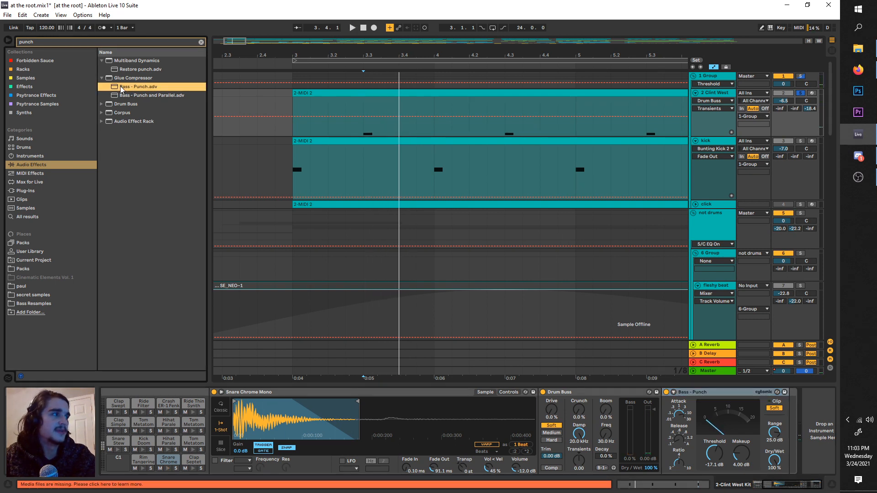
pyautogui.press('space')
pyautogui.press('space')
# Step: Inspect the Bass - Punch compressor's Attack and Release and play the compressed snare hit repeatedly
pyautogui.click(680, 416)
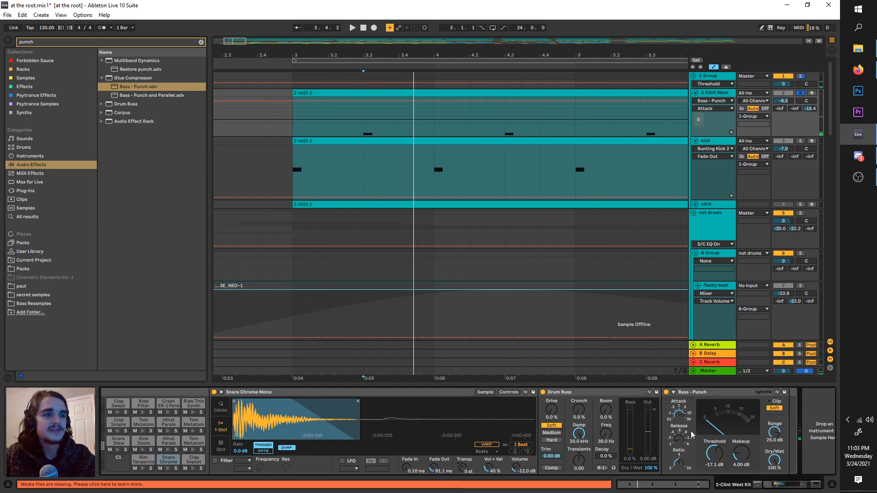
pyautogui.click(683, 440)
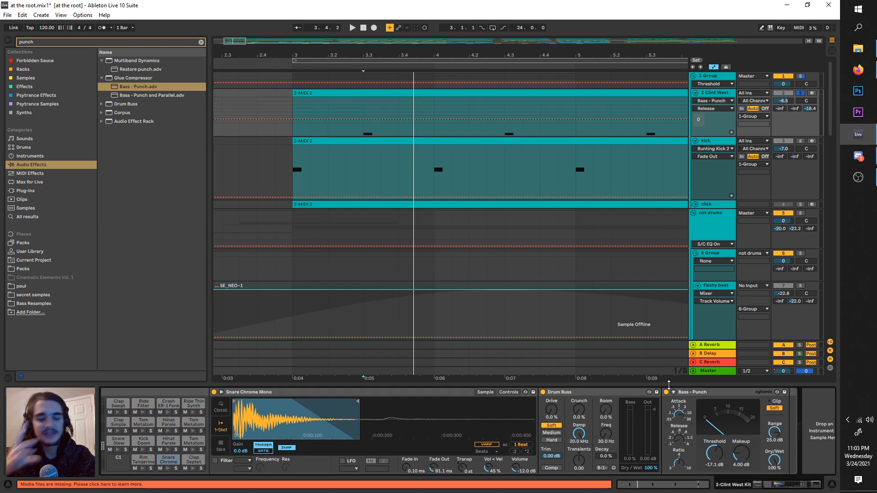
pyautogui.press('space')
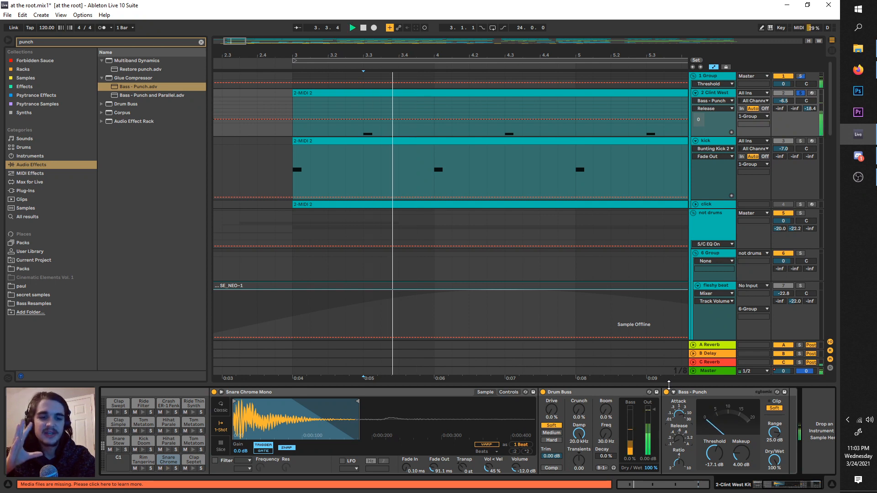
pyautogui.press('space')
pyautogui.press('space')
pyautogui.press('space')
pyautogui.press('space')
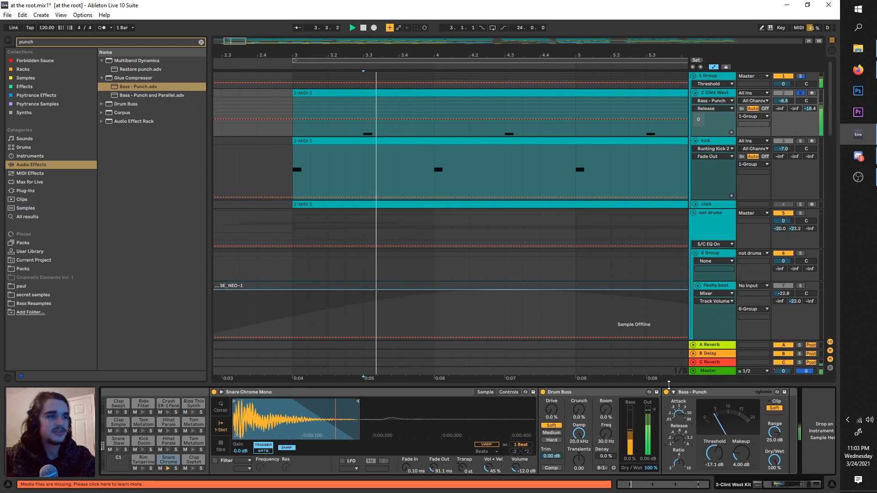
# Step: Try a second copy of the Bass - Punch compressor on the snare, then delete the duplicate
pyautogui.click(702, 392)
pyautogui.hotkey('ctrl', 'd')
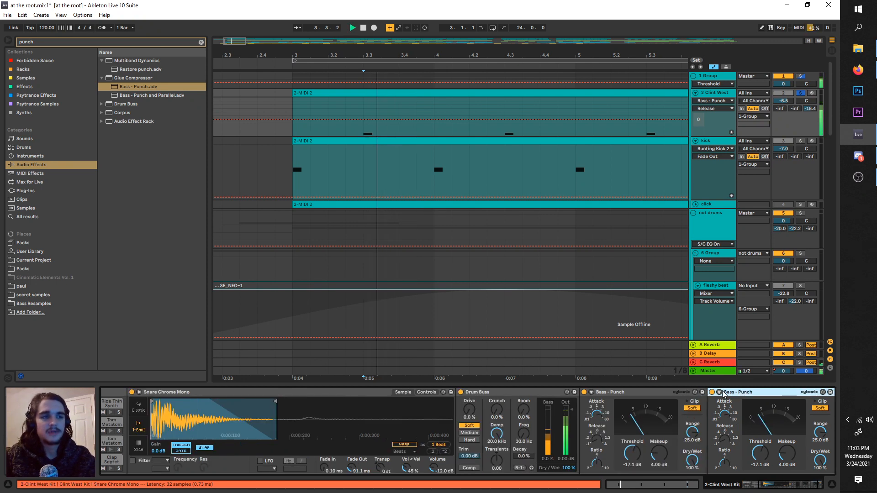
pyautogui.press('Delete')
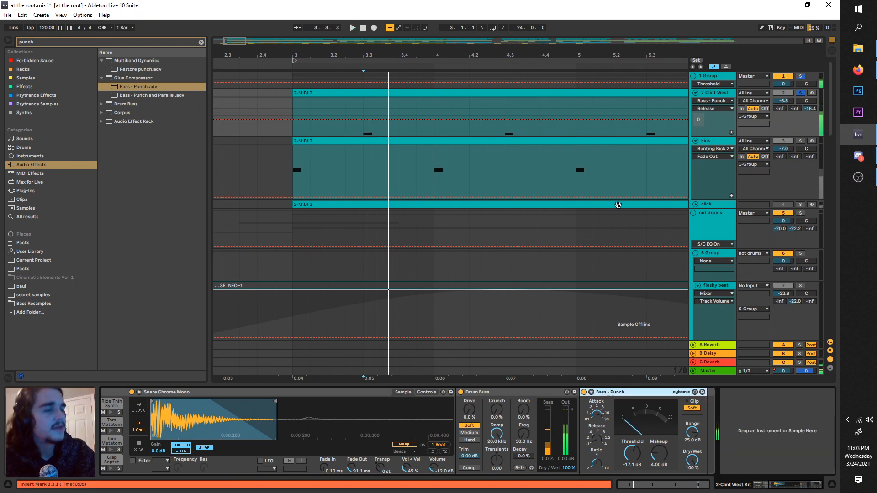
pyautogui.press('space')
# Step: Return the 2 Clint West track volume to its default of 0 and play the snare
pyautogui.rightClick(783, 102)
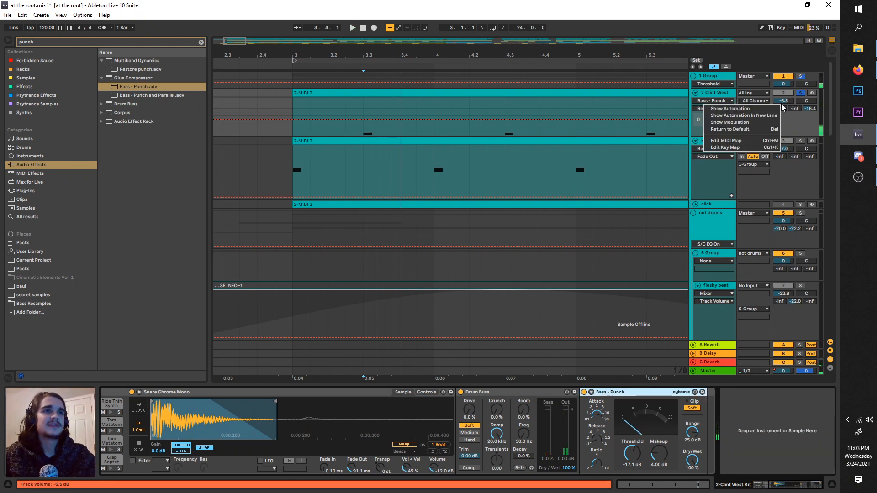
pyautogui.click(765, 130)
pyautogui.press('space')
pyautogui.press('space')
pyautogui.press('space')
pyautogui.press('space')
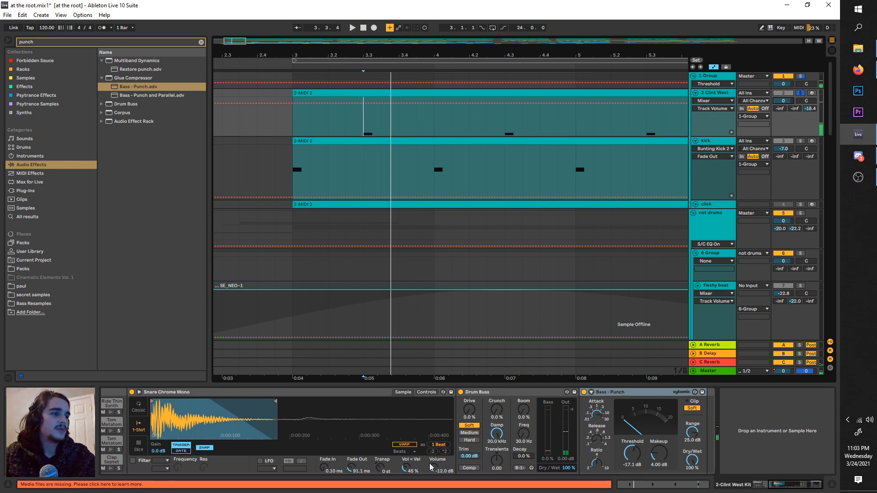
# Step: Raise the Snare Chrome sample volume to 11.4 dB and turn off Bass - Punch's soft clipping while auditioning the snare
pyautogui.moveTo(431, 464); pyautogui.dragTo(432, 425)
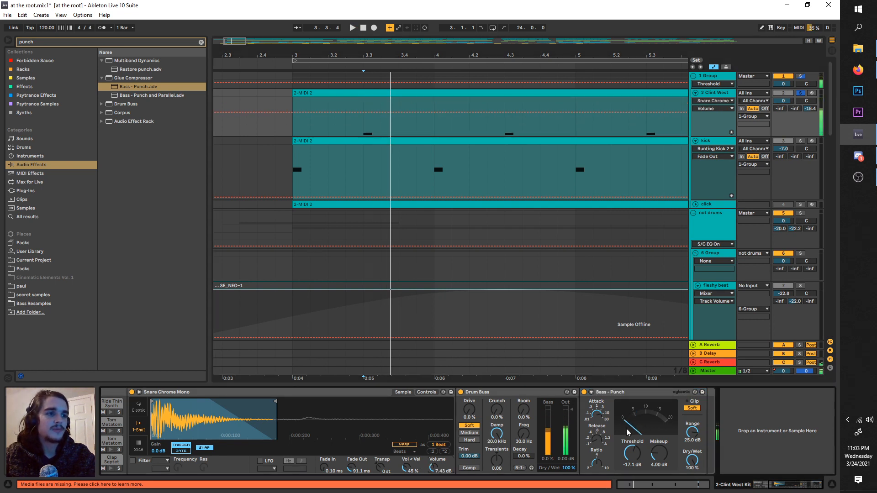
pyautogui.click(686, 410)
pyautogui.press('space')
pyautogui.press('space')
pyautogui.press('space')
pyautogui.moveTo(433, 468); pyautogui.dragTo(434, 459)
pyautogui.press('space')
pyautogui.press('space')
# Step: Bypass the snare's Bass - Punch compressor and Drum Buss, playing the hit after each change
pyautogui.press('space')
pyautogui.click(584, 393)
pyautogui.press('space')
pyautogui.press('space')
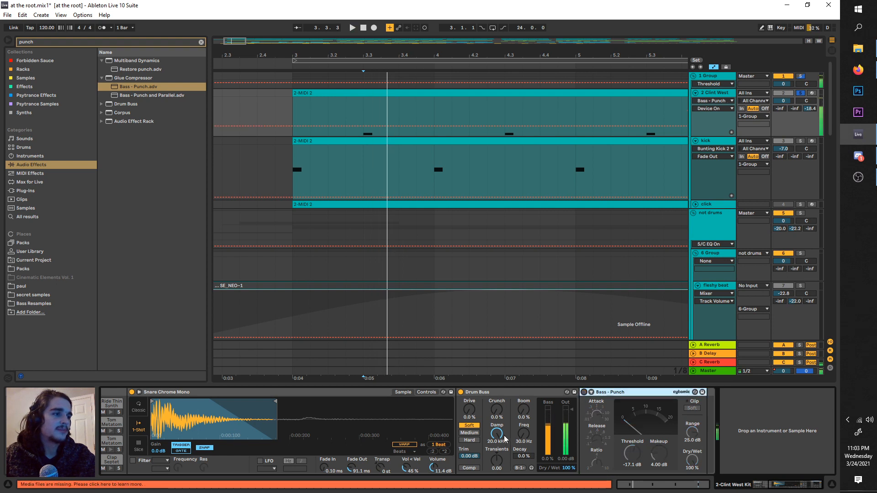
pyautogui.press('space')
pyautogui.press('space')
pyautogui.press('space')
# Step: Try the Snare Chrome sample volume at 36.0 dB during playback, then undo that volume change
pyautogui.press('space')
pyautogui.click(460, 393)
pyautogui.press('space')
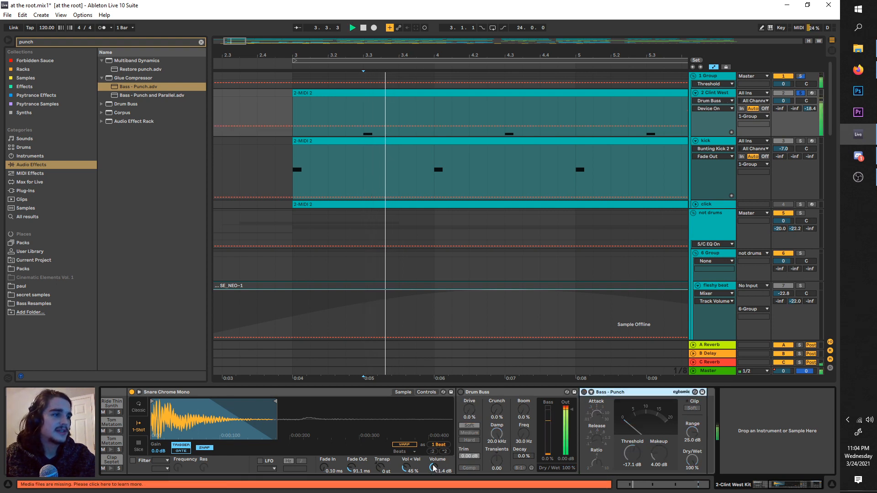
pyautogui.moveTo(433, 467); pyautogui.dragTo(433, 420)
pyautogui.press('space')
pyautogui.press('space')
pyautogui.press('space')
pyautogui.press('space')
pyautogui.press('space')
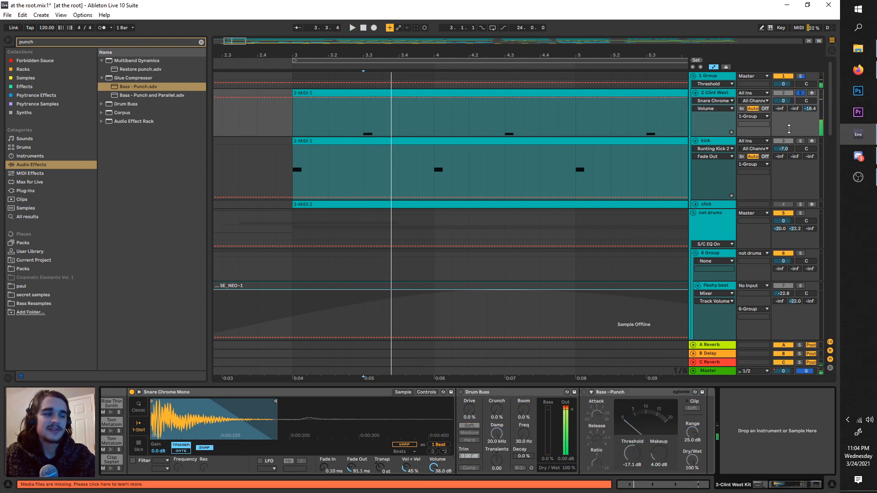
pyautogui.hotkey('ctrl', 'z')
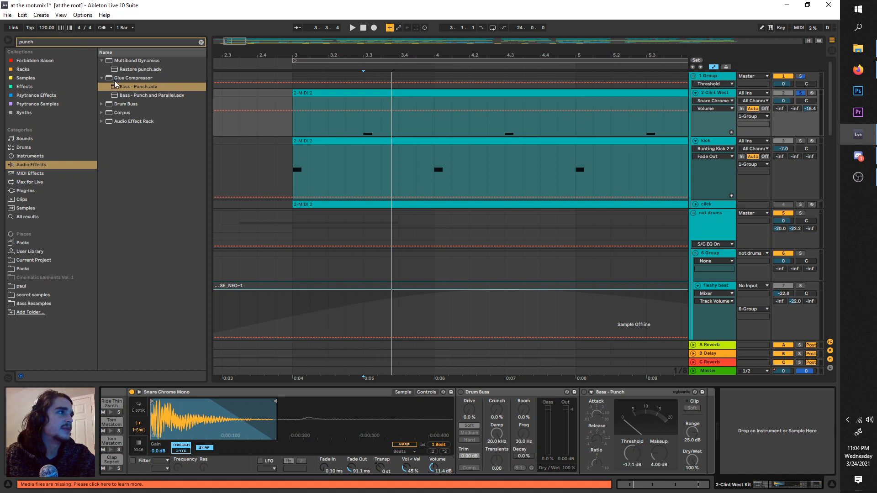
# Step: Add a default Glue Compressor at the end of the snare's device chain and play the snare
pyautogui.moveTo(115, 81); pyautogui.dragTo(709, 432)
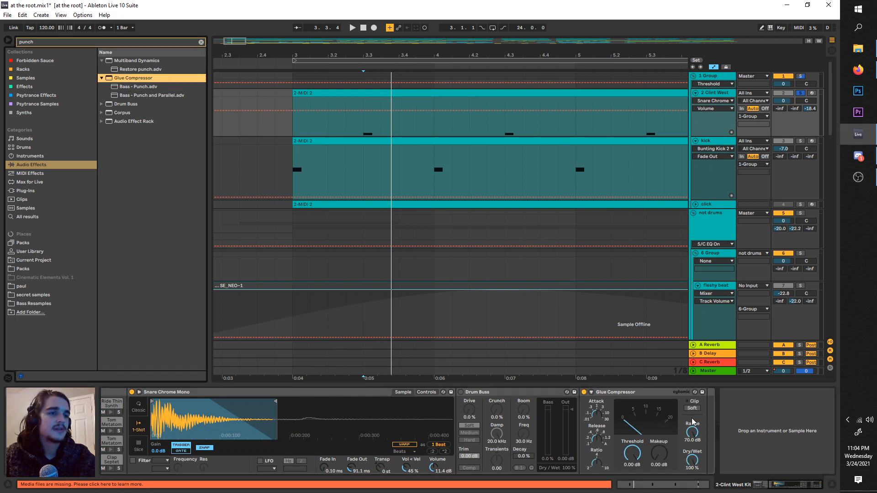
pyautogui.moveTo(115, 85); pyautogui.dragTo(722, 420)
pyautogui.press('space')
# Step: Try the new Glue Compressor's Makeup at 20.0 dB during playback, then lower it to 8.41 dB
pyautogui.press('space')
pyautogui.press('space')
pyautogui.press('space')
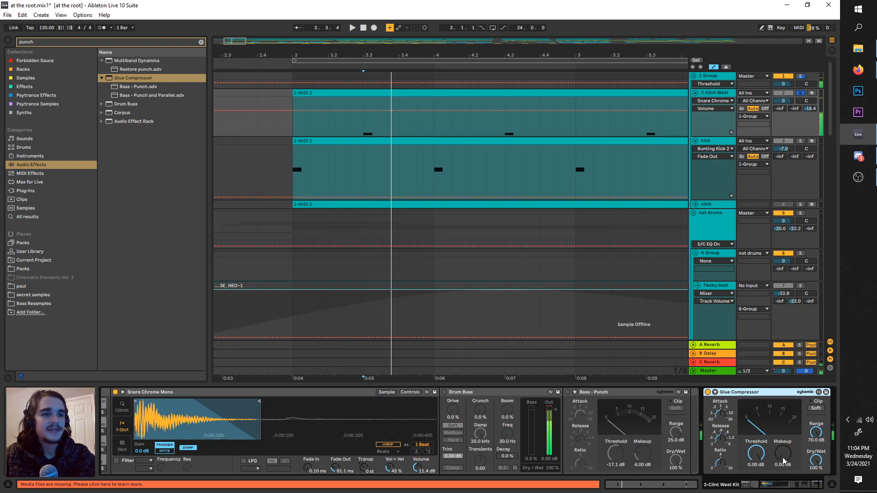
pyautogui.moveTo(784, 458); pyautogui.dragTo(784, 406)
pyautogui.press('space')
pyautogui.press('space')
pyautogui.press('space')
pyautogui.press('space')
pyautogui.press('space')
pyautogui.press('space')
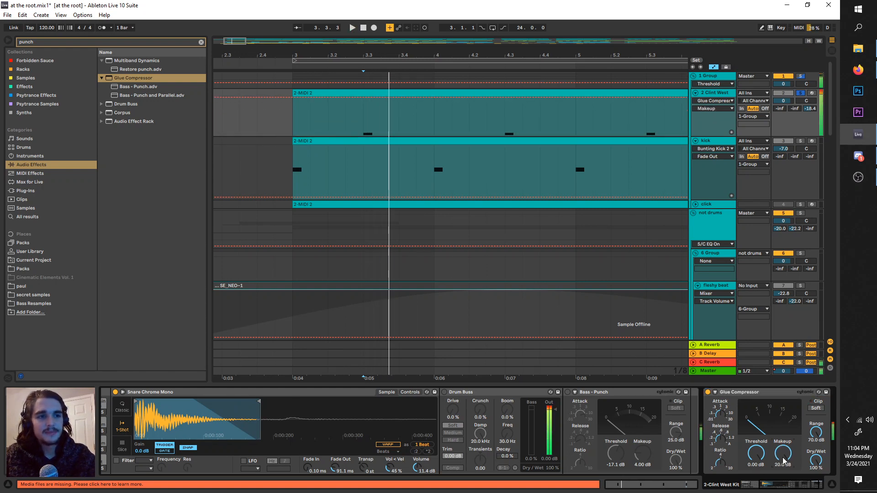
pyautogui.moveTo(784, 462); pyautogui.dragTo(784, 491)
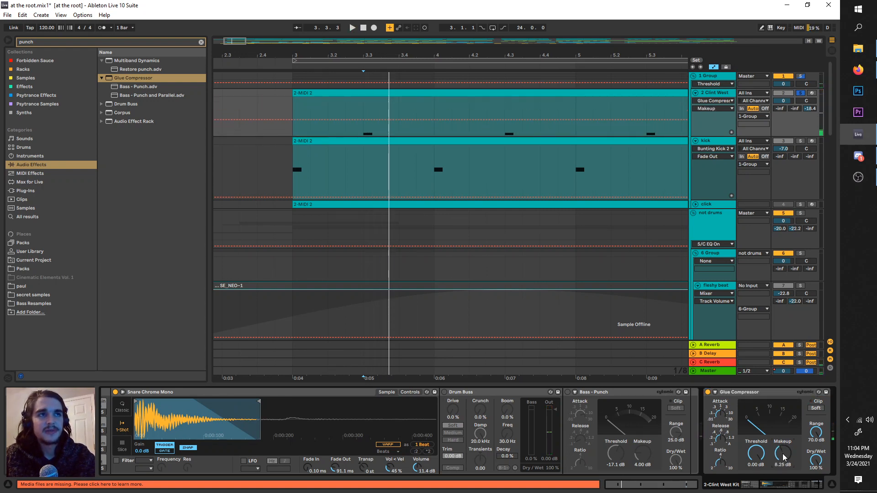
pyautogui.click(416, 474)
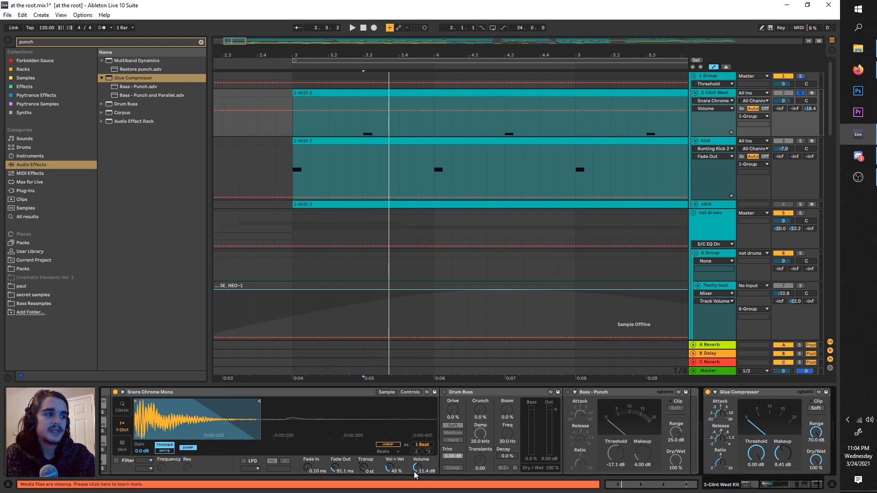
pyautogui.click(796, 109)
pyautogui.hotkey('ctrl', 'z')
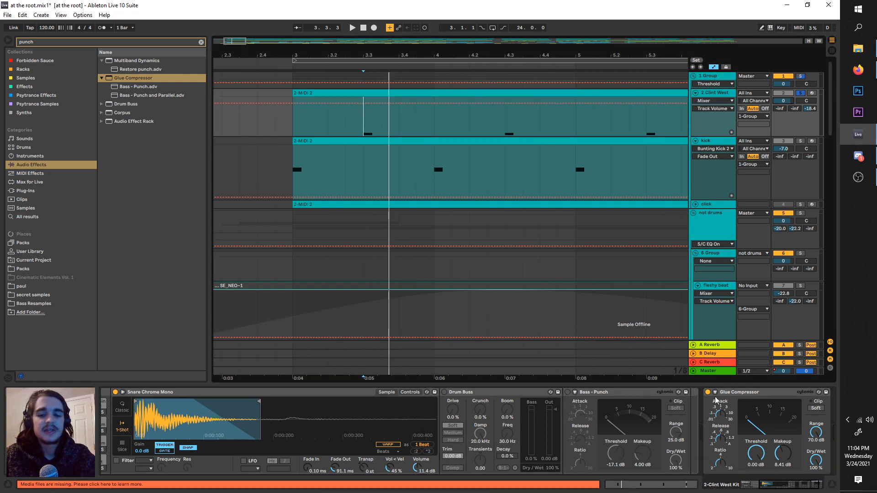
# Step: Raise the Glue Compressor's Makeup back to 20.0 dB and play the snare
pyautogui.click(720, 399)
pyautogui.press('space')
pyautogui.moveTo(737, 453); pyautogui.dragTo(803, 142)
pyautogui.press('space')
pyautogui.press('space')
# Step: Compare the snare with the Glue Compressor's soft clipping on and off, and leave soft clipping on
pyautogui.click(770, 408)
pyautogui.press('space')
pyautogui.press('space')
pyautogui.press('space')
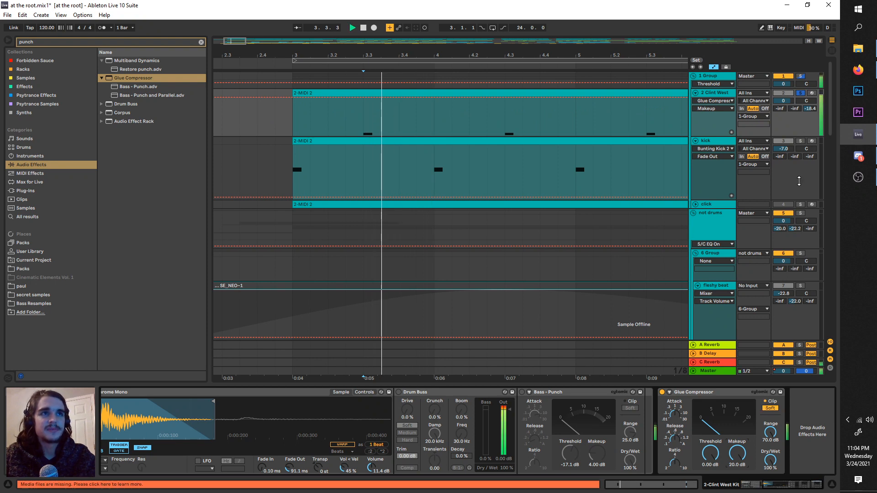
pyautogui.click(770, 409)
pyautogui.press('space')
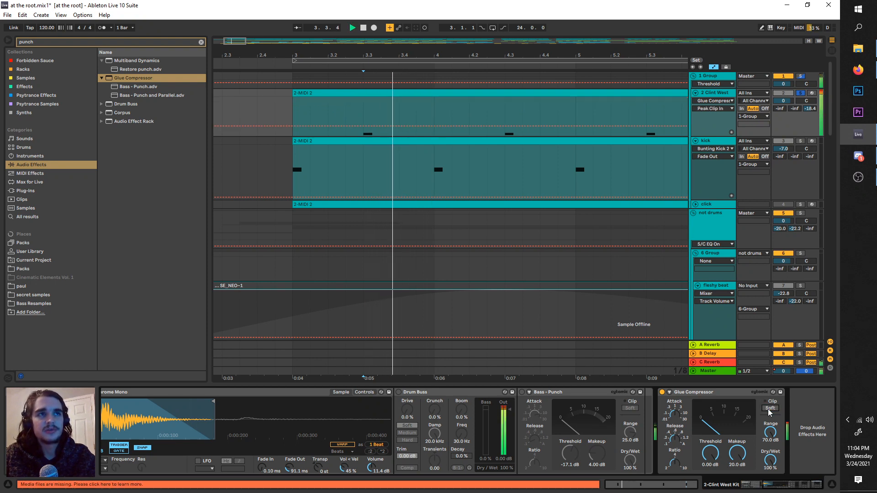
pyautogui.press('space')
pyautogui.click(770, 410)
# Step: Lower the Glue Compressor's Makeup to 0.00 dB while playing the soft-clipped snare
pyautogui.press('space')
pyautogui.press('space')
pyautogui.press('space')
pyautogui.moveTo(738, 454); pyautogui.dragTo(738, 484)
pyautogui.press('space')
pyautogui.press('space')
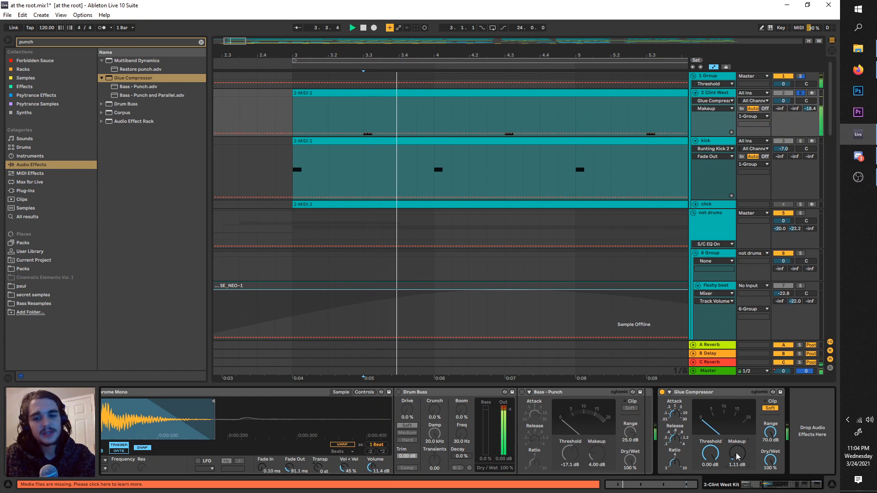
pyautogui.press('space')
# Step: Bypass the added Glue Compressor, re-enable Bass - Punch and Drum Buss, and play the snare
pyautogui.click(663, 393)
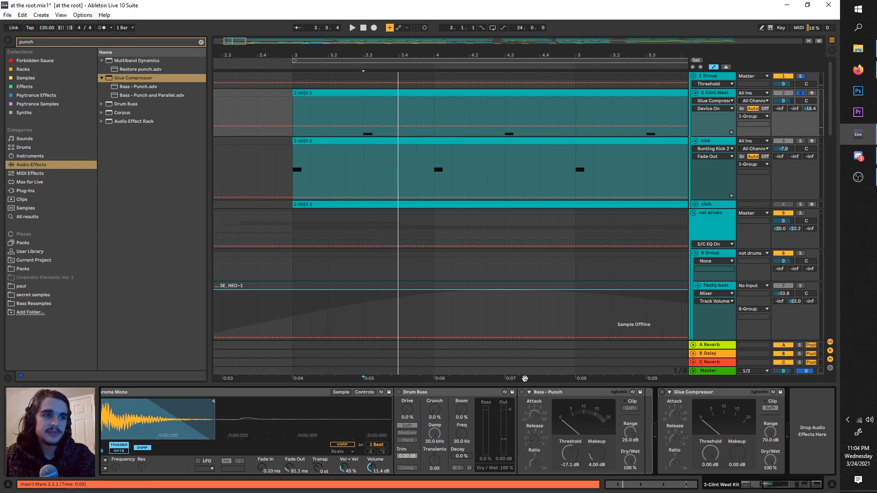
pyautogui.click(522, 393)
pyautogui.click(399, 393)
pyautogui.press('space')
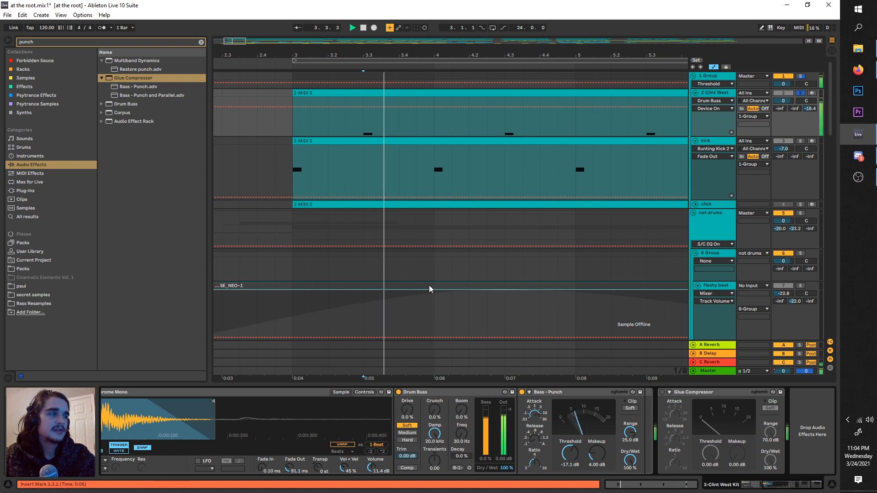
# Step: Try the Snare Chrome volume at its default of -12.0 dB, then set it to -6.86 dB and play the snare
pyautogui.rightClick(372, 466)
pyautogui.click(396, 376)
pyautogui.press('space')
pyautogui.press('space')
pyautogui.press('space')
pyautogui.press('space')
pyautogui.press('space')
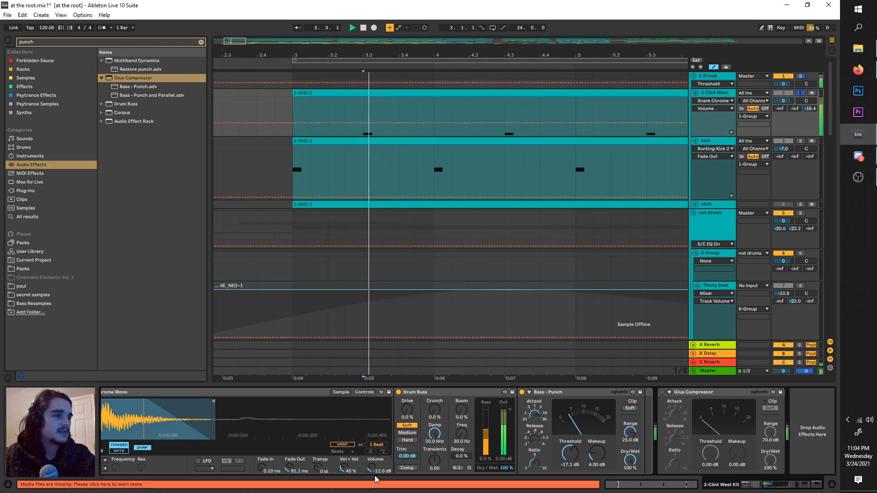
pyautogui.hotkey('ctrl', 'z')
pyautogui.press('space')
pyautogui.press('space')
pyautogui.press('space')
# Step: Turn off the snare, kick and drum group solos and play the full mix from bar 3
pyautogui.click(800, 93)
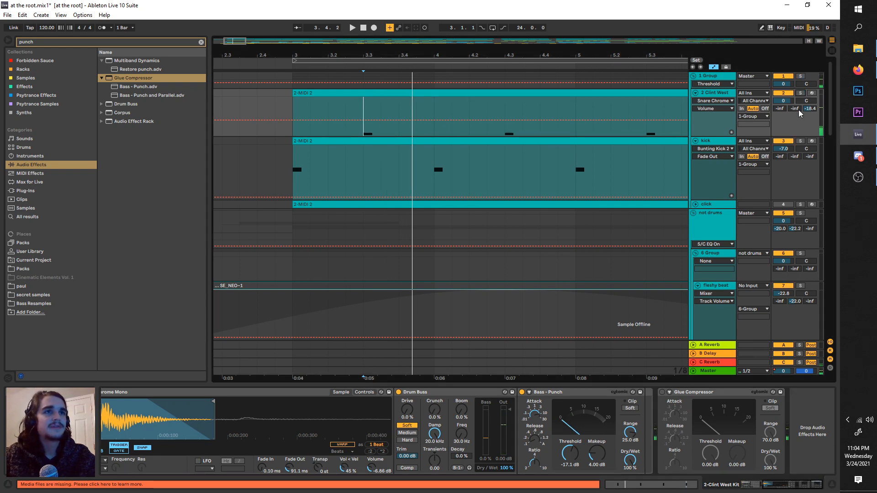
pyautogui.click(801, 142)
pyautogui.press('space')
pyautogui.click(295, 161)
pyautogui.press('space')
pyautogui.press('space')
pyautogui.scroll(-2, 295, 162)
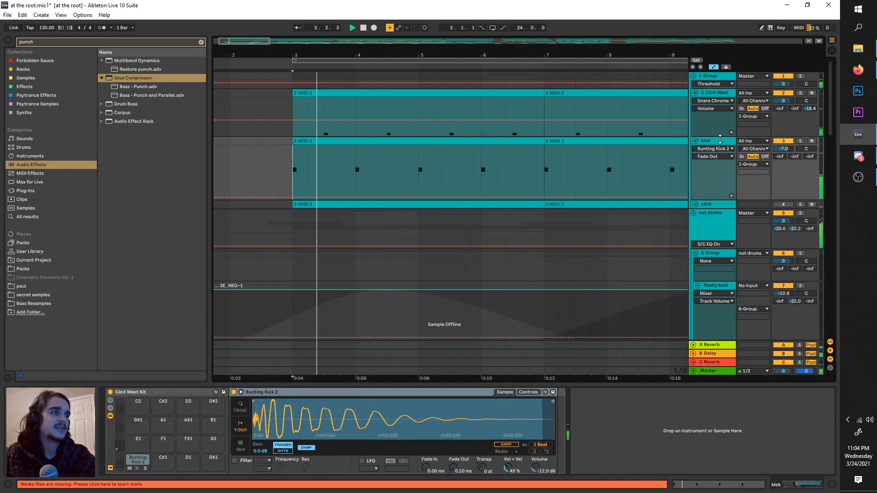
# Step: Balance the drums during playback with 2 Clint West at -9.4 dB and kick at -2.0 dB, then display the 1 Group effects
pyautogui.moveTo(783, 100); pyautogui.dragTo(783, 109)
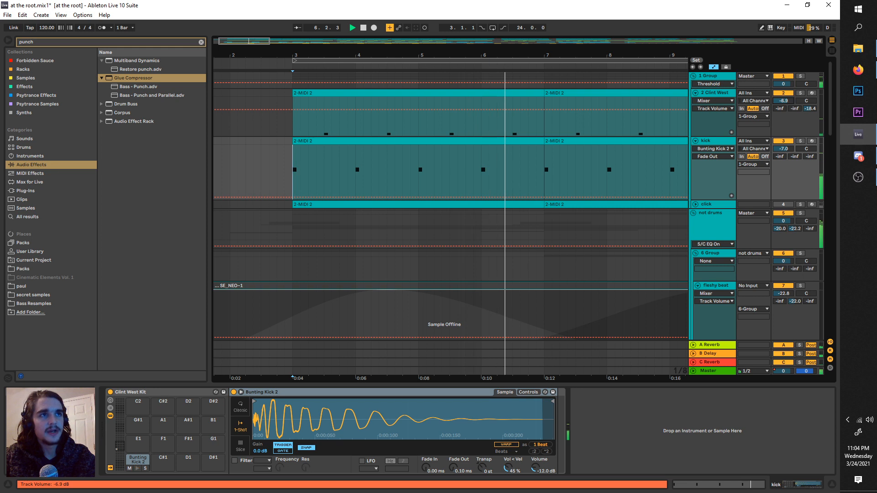
pyautogui.moveTo(783, 149); pyautogui.dragTo(784, 143)
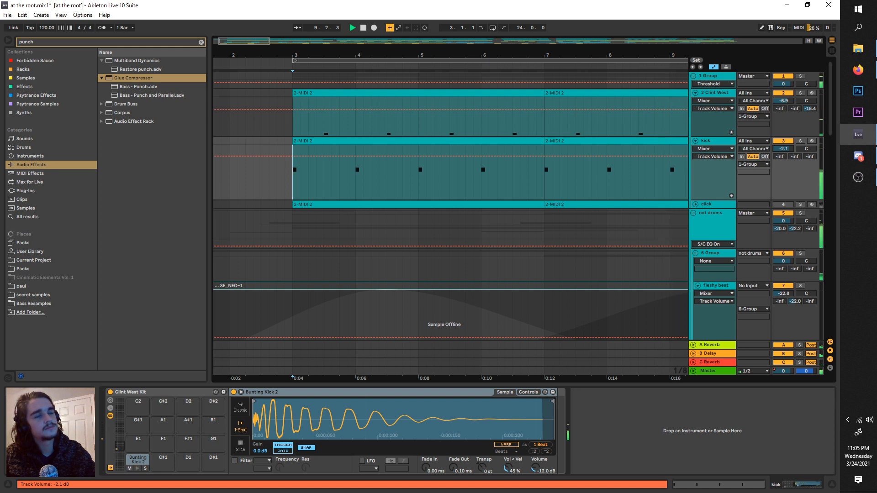
pyautogui.moveTo(783, 100); pyautogui.dragTo(783, 99)
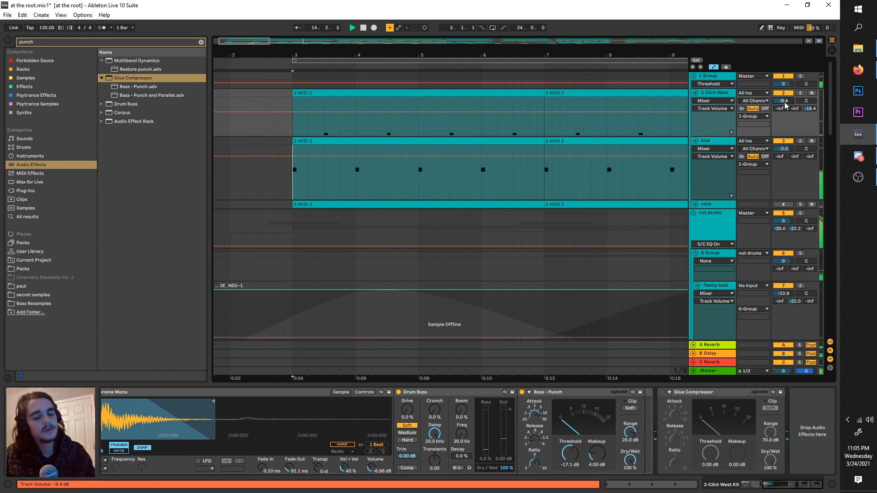
pyautogui.click(715, 82)
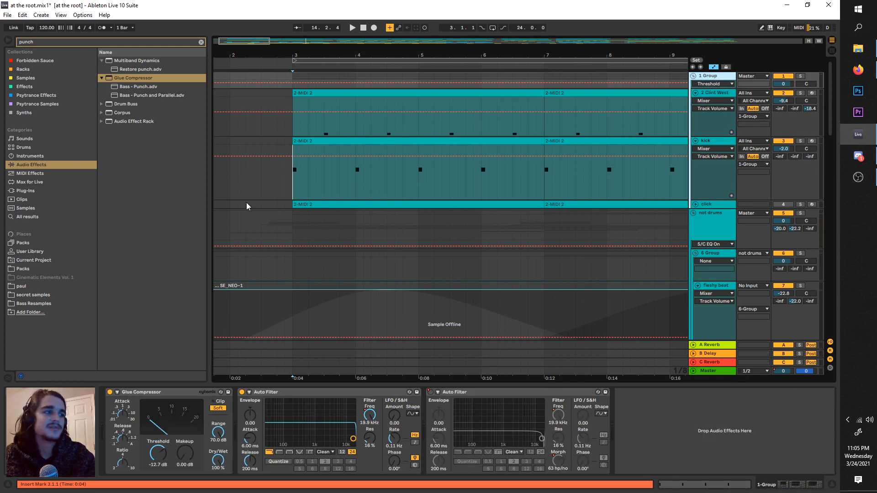
# Step: Search the audio effects for "para", load the Drum - Full Parallel Glue Compressor preset on 1 Group, and play
pyautogui.press('space')
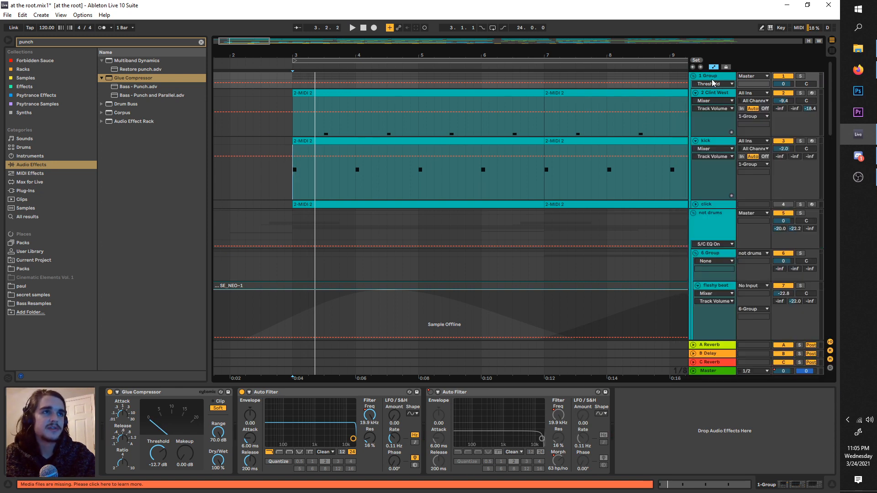
pyautogui.click(71, 43)
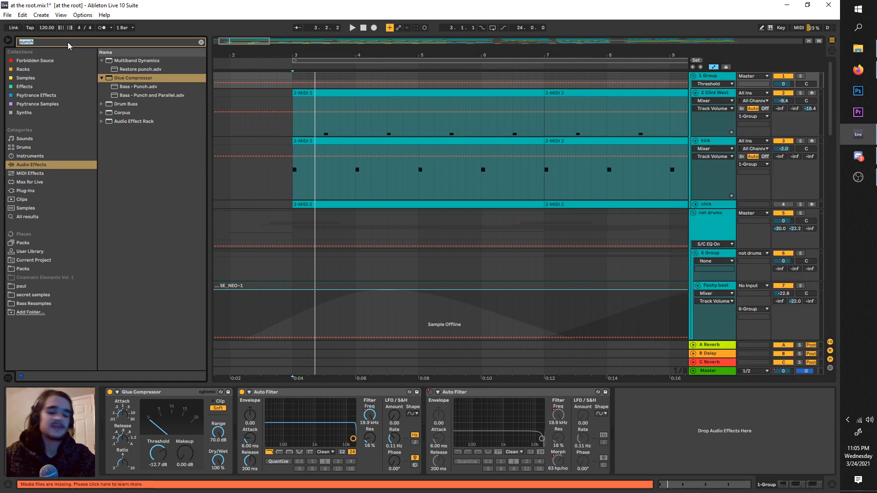
pyautogui.write('para')
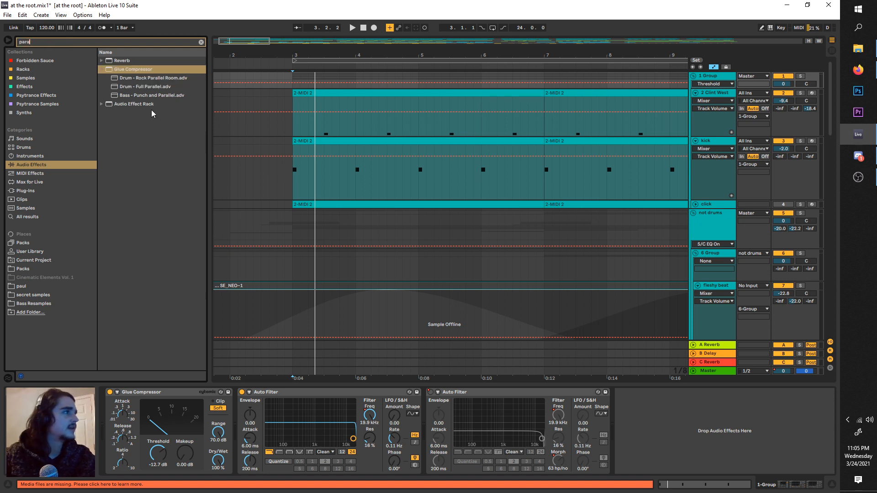
pyautogui.doubleClick(124, 86)
pyautogui.press('space')
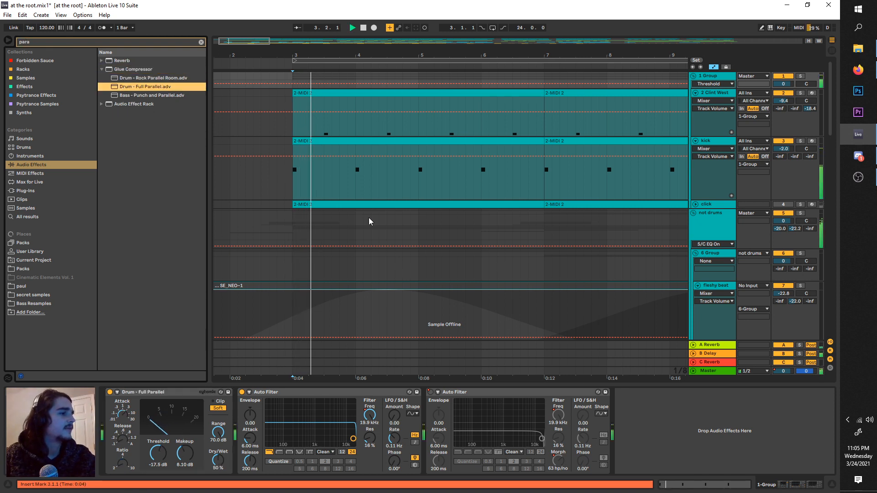
# Step: Compare the mix with the Drum - Full Parallel compressor bypassed and re-enabled during playback
pyautogui.click(109, 392)
pyautogui.press('space')
pyautogui.press('space')
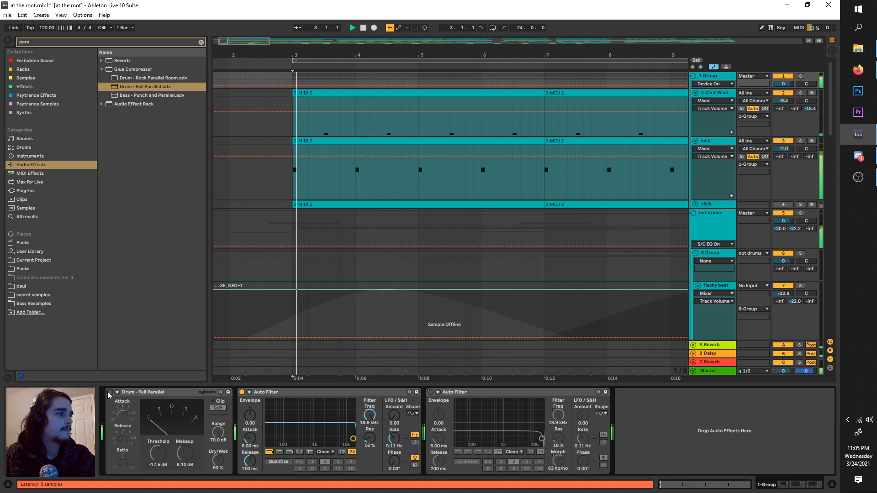
pyautogui.click(109, 392)
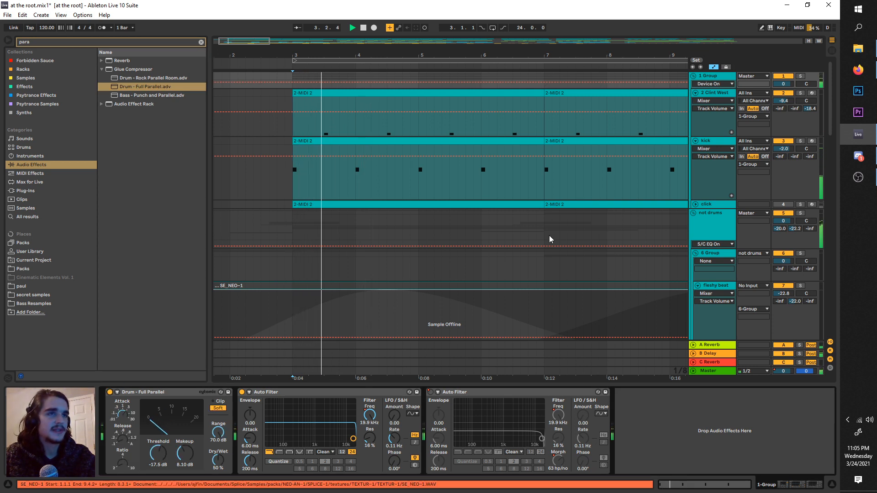
# Step: Lower the kick track volume to -6.1 dB and display the kick's devices
pyautogui.moveTo(784, 149); pyautogui.dragTo(784, 157)
pyautogui.click(706, 141)
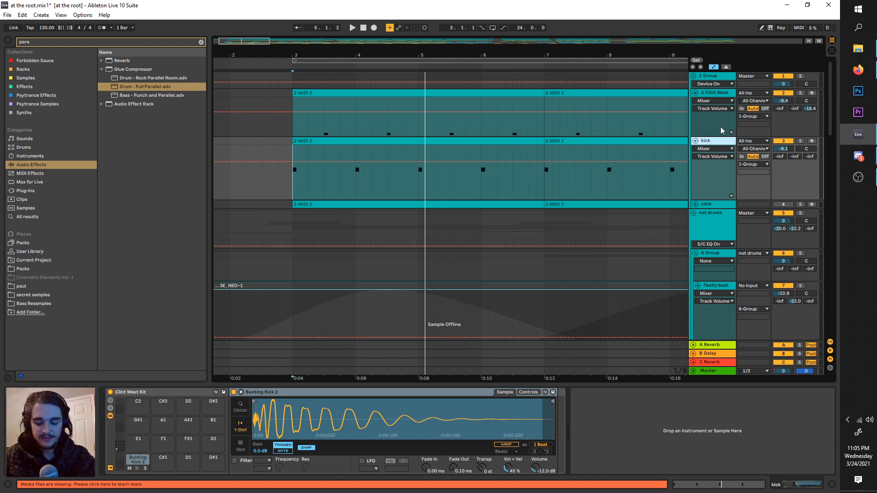
pyautogui.scroll(-1, 700, 145)
pyautogui.scroll(1, 710, 138)
# Step: Solo the 2 Clint West snare track, move the loop start to 3.3.1, and play the snare
pyautogui.click(714, 94)
pyautogui.press('space')
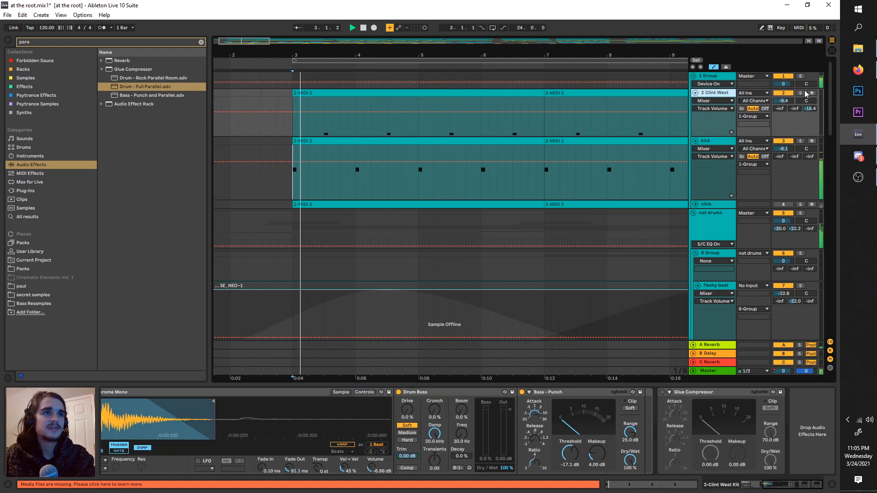
pyautogui.click(801, 94)
pyautogui.press('space')
pyautogui.moveTo(330, 61); pyautogui.dragTo(362, 63)
pyautogui.press('space')
pyautogui.press('space')
# Step: Search for "eq", add EQ Eight after the Glue Compressor on 2 Clint West, and set filter 1 to a steep low cut
pyautogui.moveTo(94, 41); pyautogui.dragTo(1, 36)
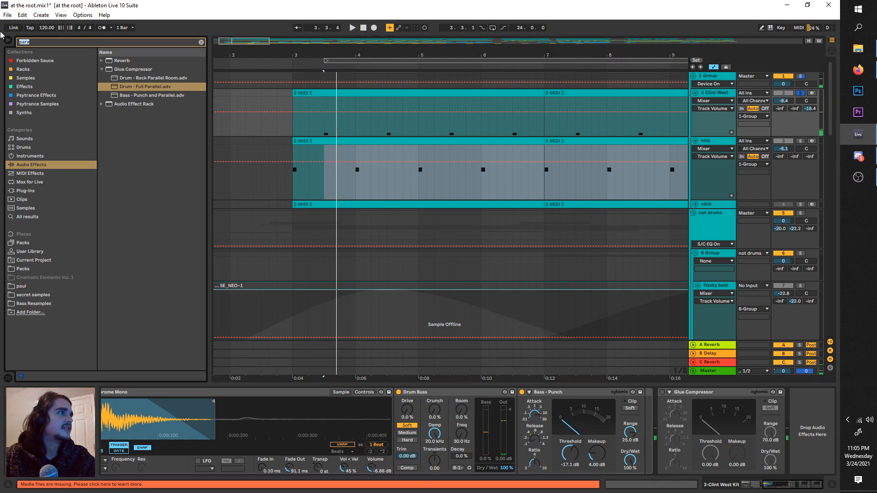
pyautogui.write('eq')
pyautogui.moveTo(116, 97); pyautogui.dragTo(789, 451)
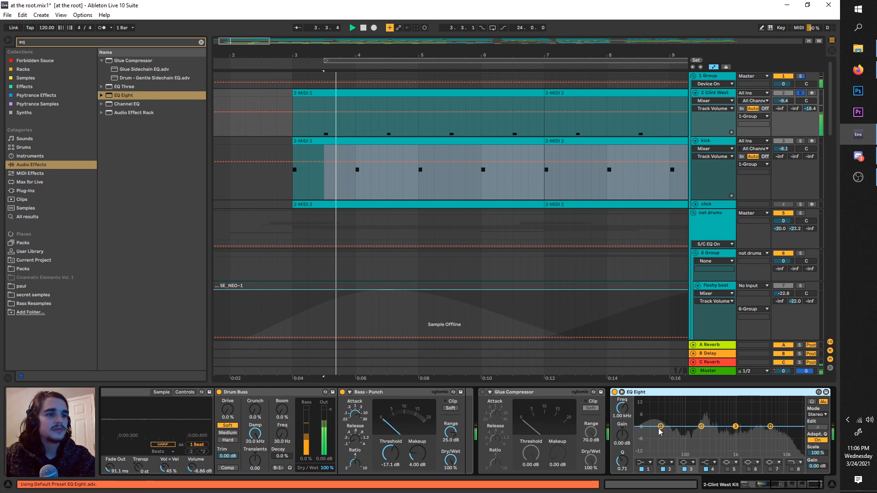
pyautogui.click(645, 462)
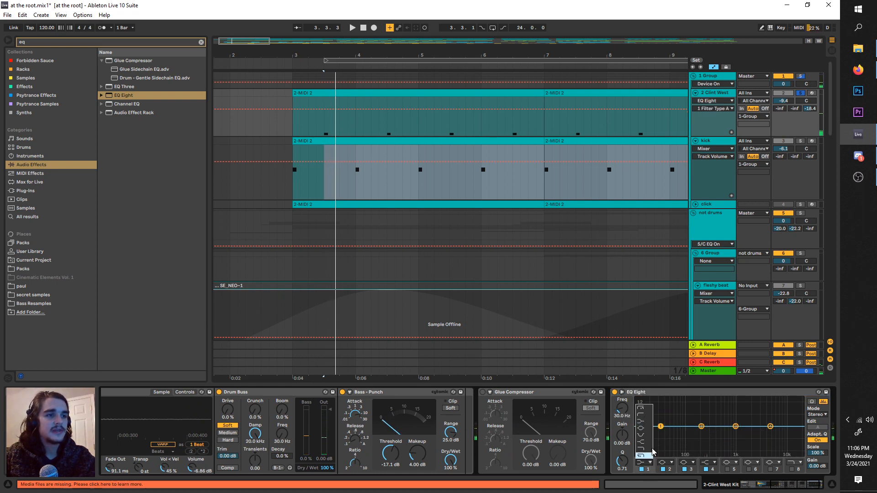
pyautogui.click(641, 408)
pyautogui.press('space')
# Step: Adjust EQ Eight's filter 1 low cut while the snare plays, settling it just above 100 Hz
pyautogui.moveTo(660, 426); pyautogui.dragTo(700, 435)
pyautogui.press('space')
pyautogui.press('space')
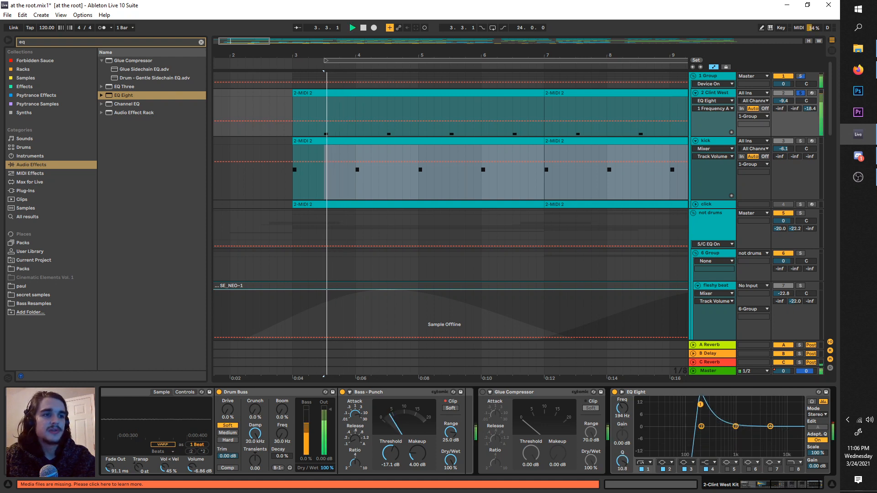
pyautogui.moveTo(700, 405); pyautogui.dragTo(697, 434)
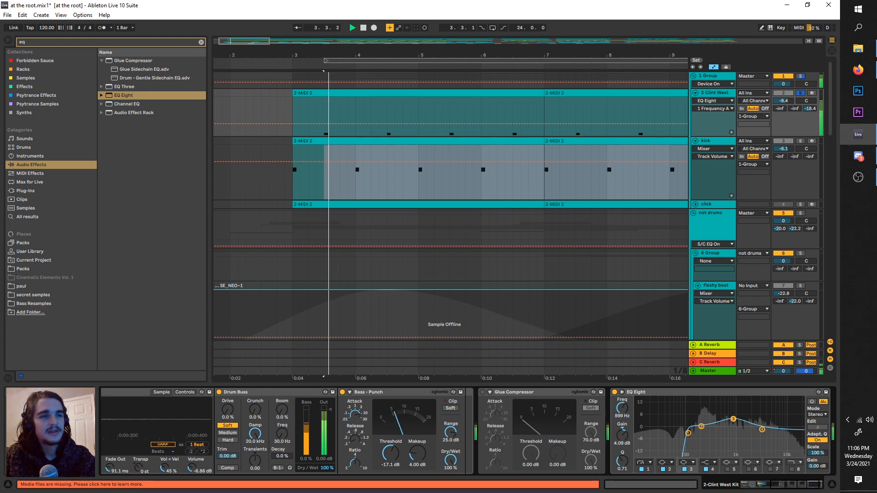
# Step: Sweep EQ Eight's filter 3 at Q 2.03 with a 15 dB boost, then cut 2.86 dB at 3.52 kHz
pyautogui.moveTo(623, 461); pyautogui.dragTo(622, 445)
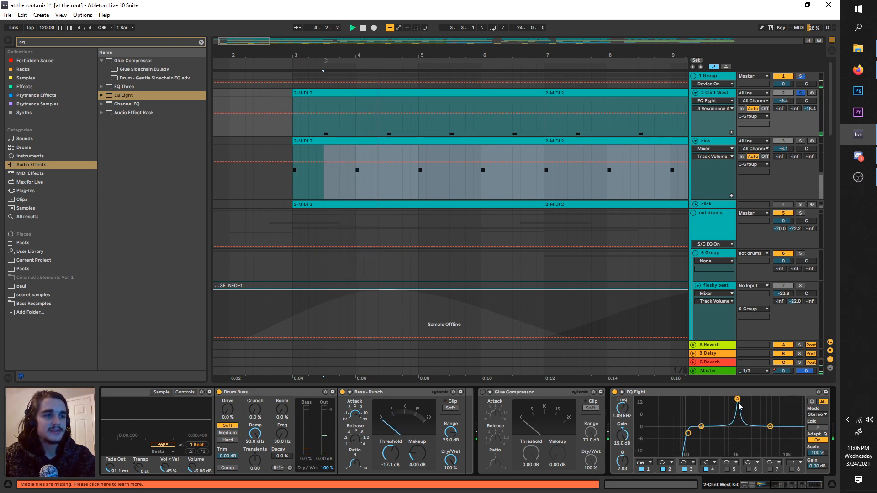
pyautogui.moveTo(739, 403); pyautogui.dragTo(743, 403)
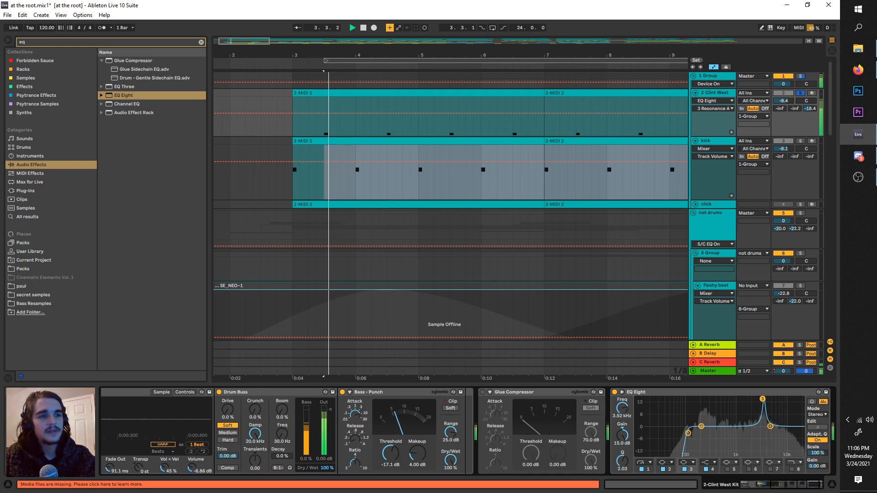
pyautogui.moveTo(622, 437); pyautogui.dragTo(622, 462)
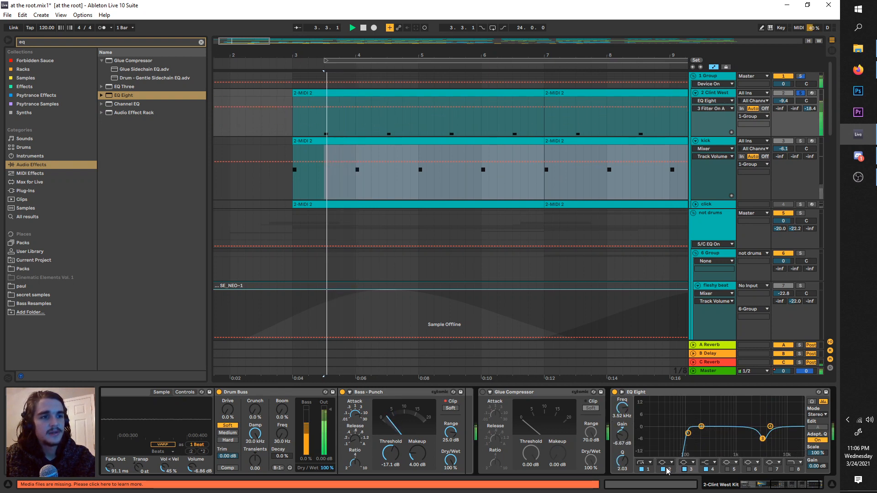
pyautogui.moveTo(631, 448); pyautogui.dragTo(631, 436)
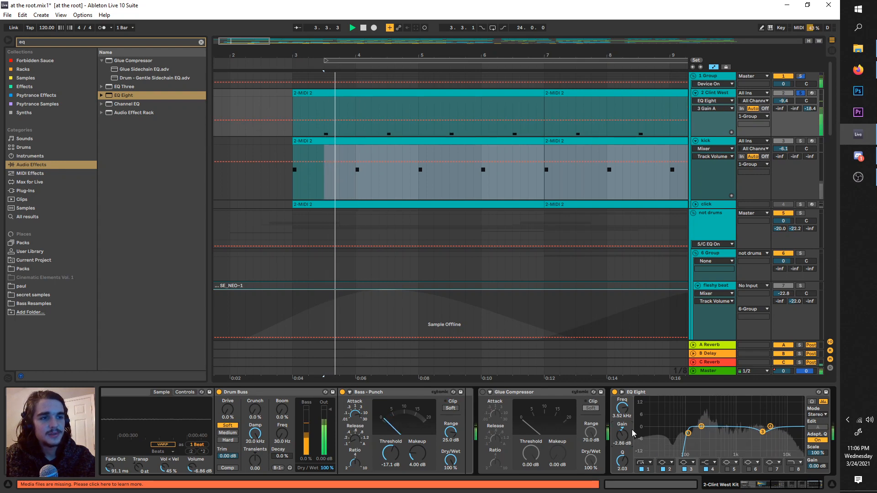
# Step: Solo the kick for a listen without leaving it armed, then solo 2 Clint West again and play the snare
pyautogui.click(727, 142)
pyautogui.click(809, 141)
pyautogui.click(800, 141)
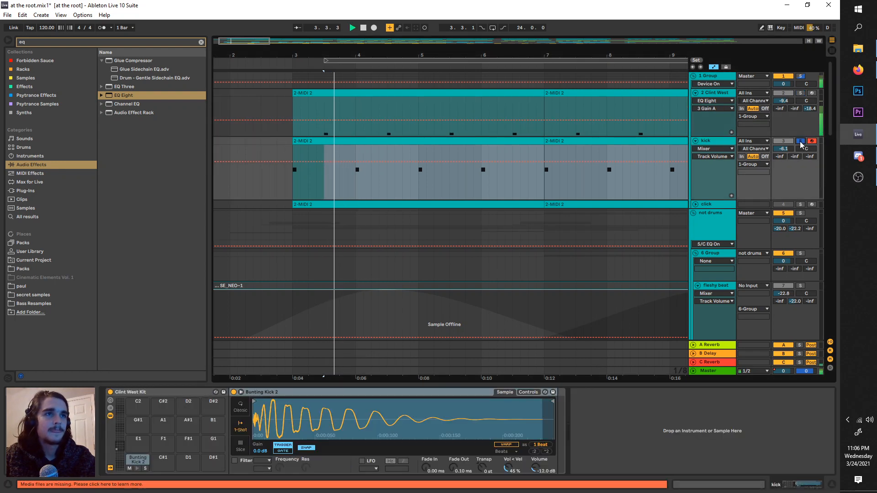
pyautogui.click(811, 141)
pyautogui.press('space')
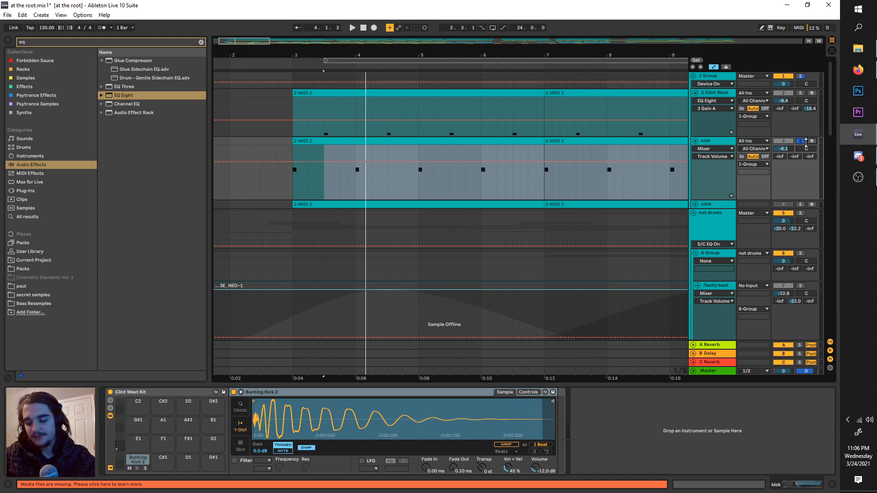
pyautogui.press('space')
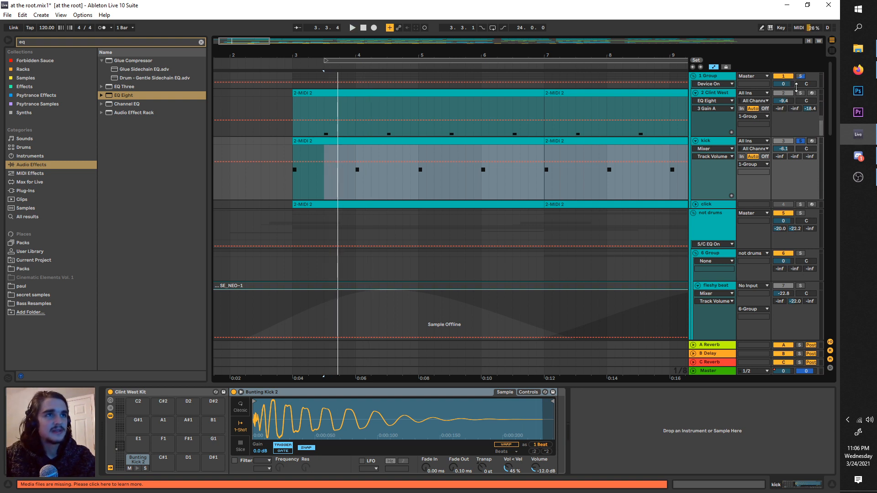
pyautogui.click(746, 98)
pyautogui.press('space')
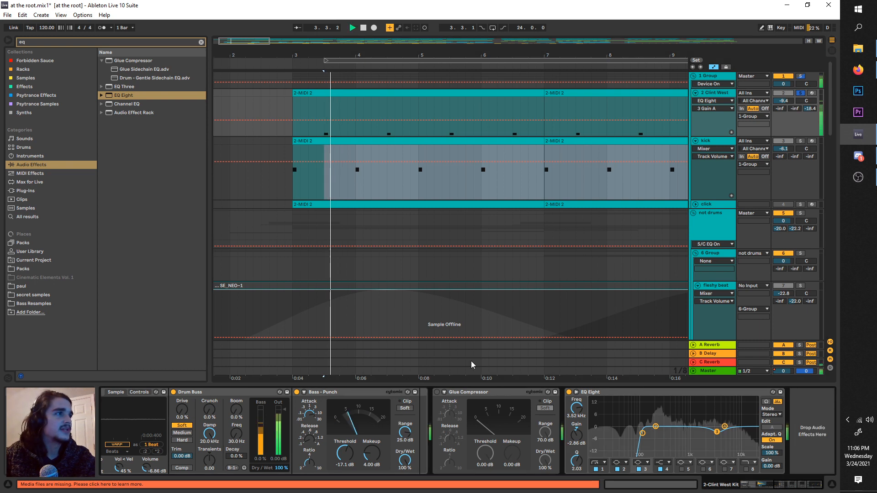
# Step: Search all results for "wider" and add the Wider plug-in after EQ Eight on 2 Clint West
pyautogui.press('space')
pyautogui.hotkey('ctrl', 'f')
pyautogui.write('wider')
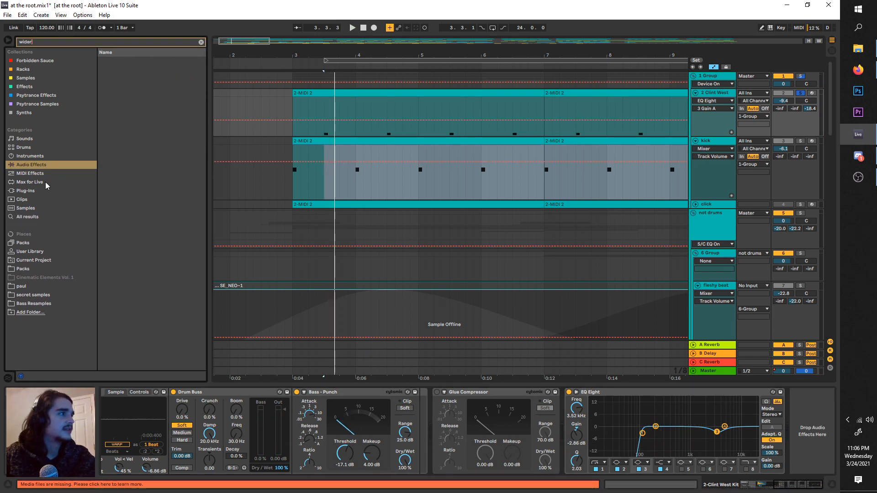
pyautogui.click(68, 215)
pyautogui.moveTo(499, 251); pyautogui.dragTo(814, 431)
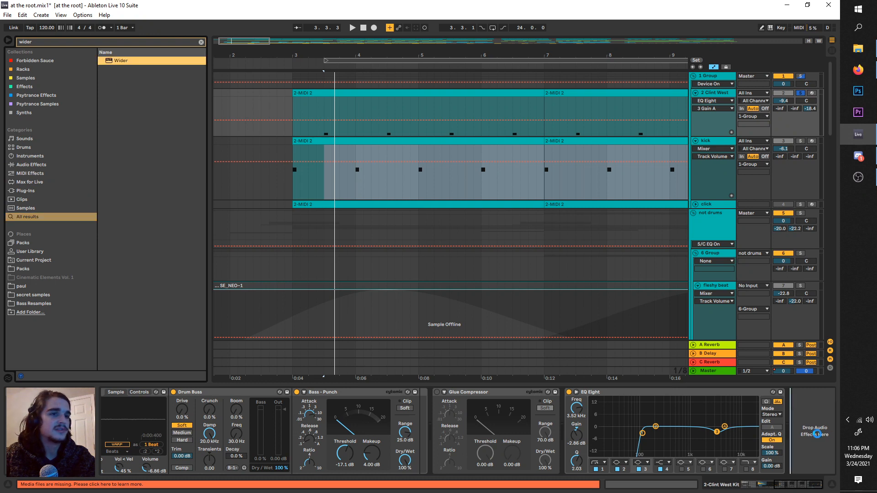
# Step: Try Wider at 35% on the playing snare, then bypass the plug-in and close its window
pyautogui.press('space')
pyautogui.press('space')
pyautogui.moveTo(280, 218); pyautogui.dragTo(291, 205)
pyautogui.press('space')
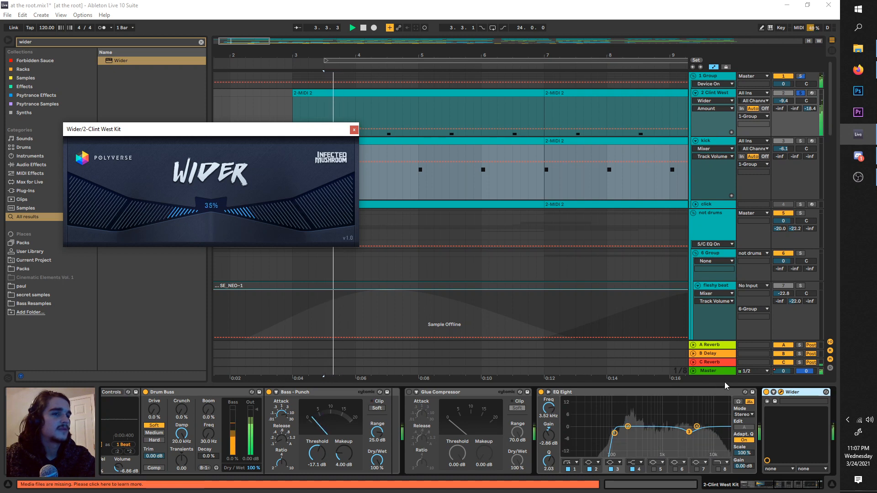
pyautogui.click(771, 395)
pyautogui.click(767, 392)
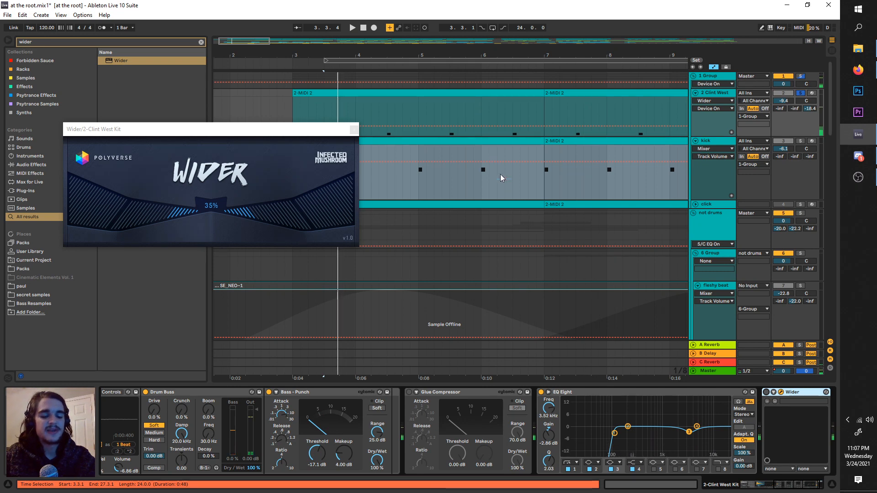
pyautogui.click(354, 129)
# Step: Move the loop start to bar 3 and turn off the 2 Clint West solo
pyautogui.scroll(-2, 363, 131)
pyautogui.moveTo(372, 60); pyautogui.dragTo(358, 61)
pyautogui.click(299, 171)
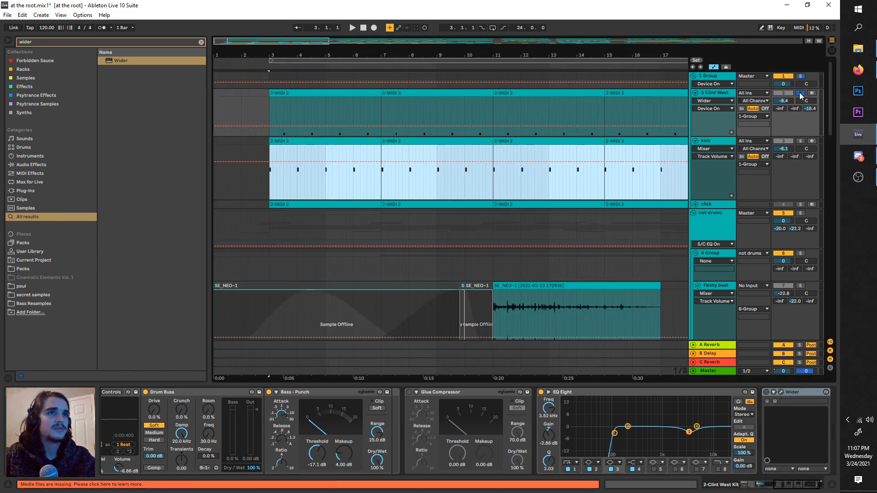
pyautogui.click(801, 95)
# Step: Move the loop start to bar 11 and play the full mix from there
pyautogui.scroll(-1, 300, 81)
pyautogui.moveTo(293, 60); pyautogui.dragTo(513, 60)
pyautogui.scroll(-3, 545, 249)
pyautogui.scroll(-5, 545, 249)
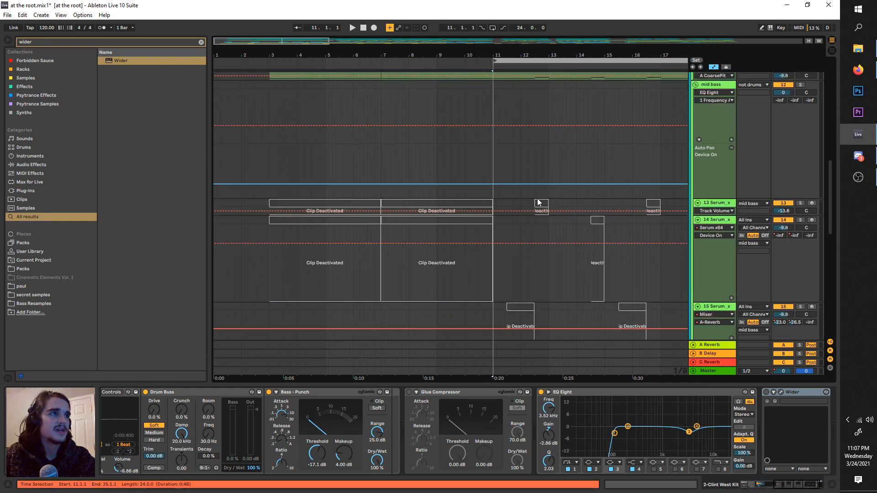
pyautogui.scroll(-10, 538, 202)
pyautogui.press('space')
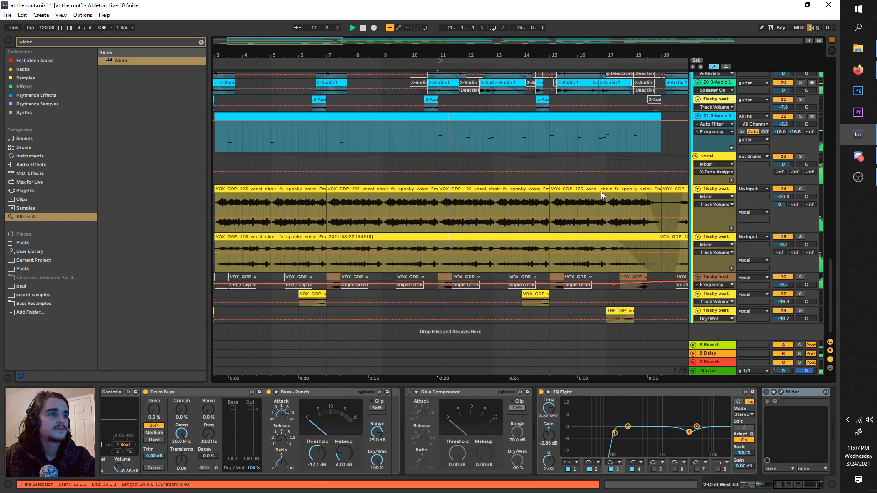
# Step: Move the loop start to 19.2.3, play the section with the active mid bass clips, and stop
pyautogui.press('space')
pyautogui.moveTo(544, 195); pyautogui.dragTo(453, 191)
pyautogui.click(423, 65)
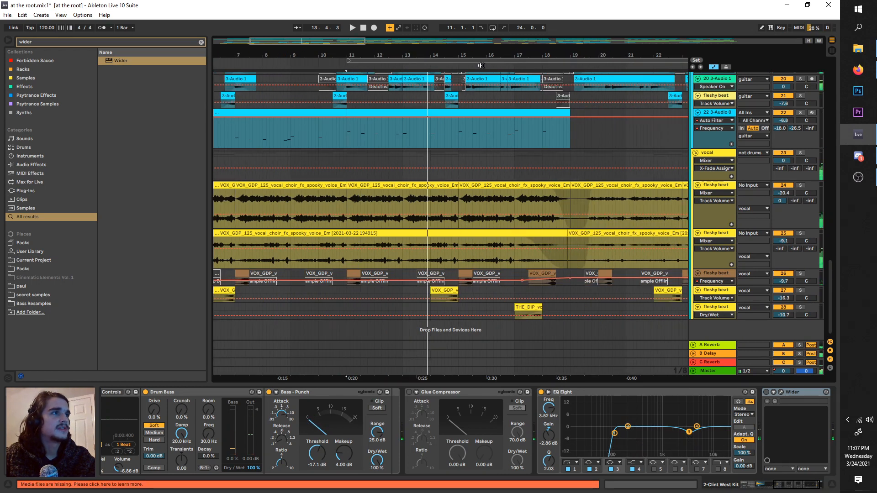
pyautogui.click(481, 65)
pyautogui.scroll(-5, 463, 135)
pyautogui.scroll(4, 463, 135)
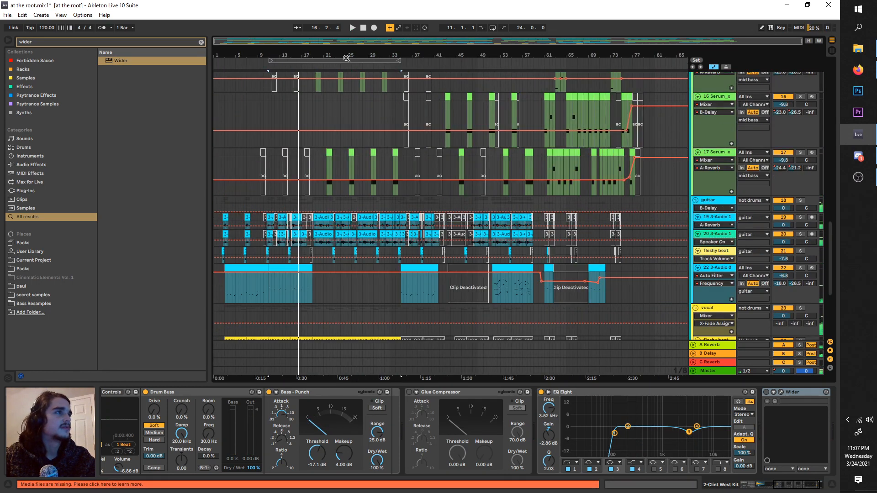
pyautogui.moveTo(346, 58); pyautogui.dragTo(396, 61)
pyautogui.press('space')
pyautogui.scroll(3, 331, 106)
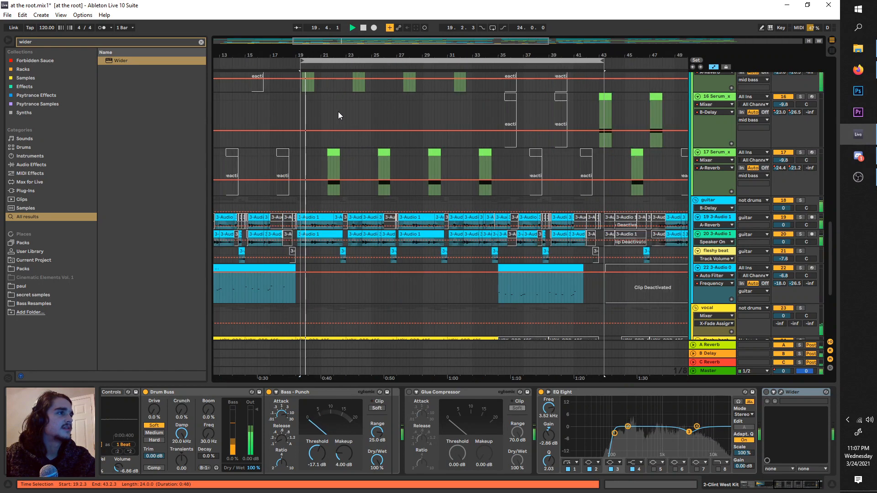
pyautogui.scroll(3, 318, 113)
pyautogui.moveTo(317, 113); pyautogui.dragTo(335, 187)
pyautogui.press('space')
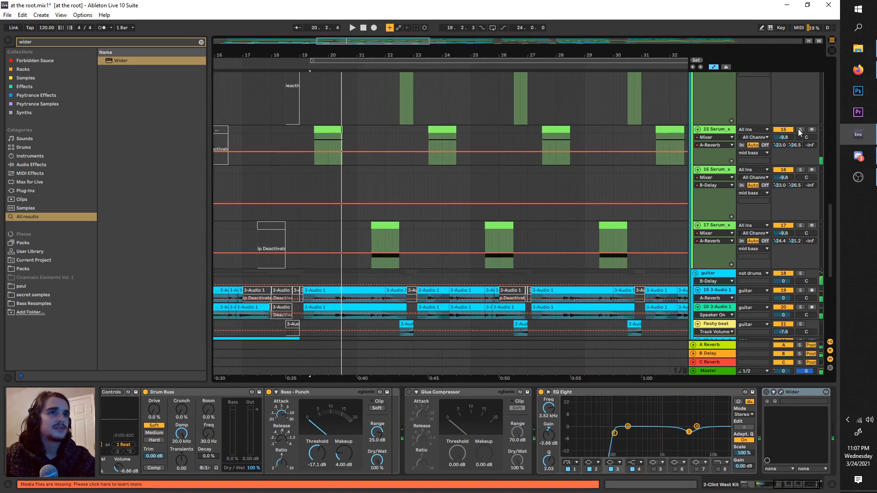
# Step: Solo the 15 Serum_x64 track, play it from 19.2.3, and display its device
pyautogui.click(800, 130)
pyautogui.press('space')
pyautogui.click(716, 133)
pyautogui.press('+')
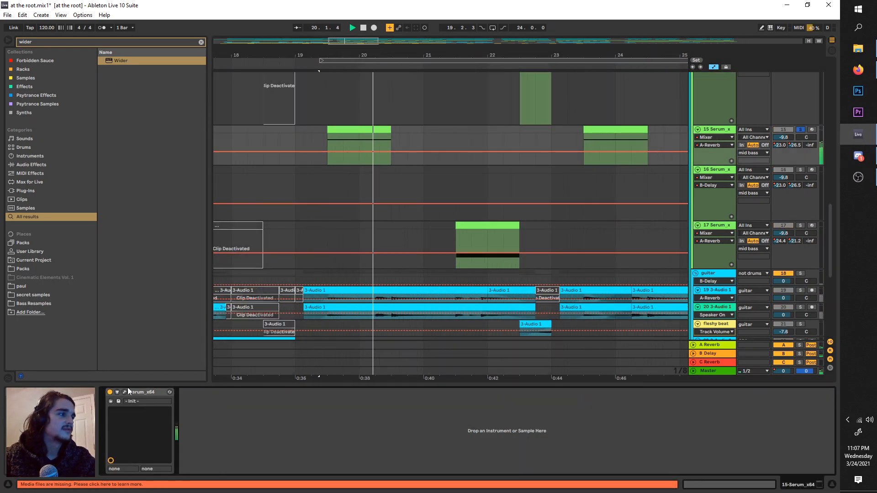
# Step: Open the Serum plug-in window of track 15 and show its FX page
pyautogui.click(125, 392)
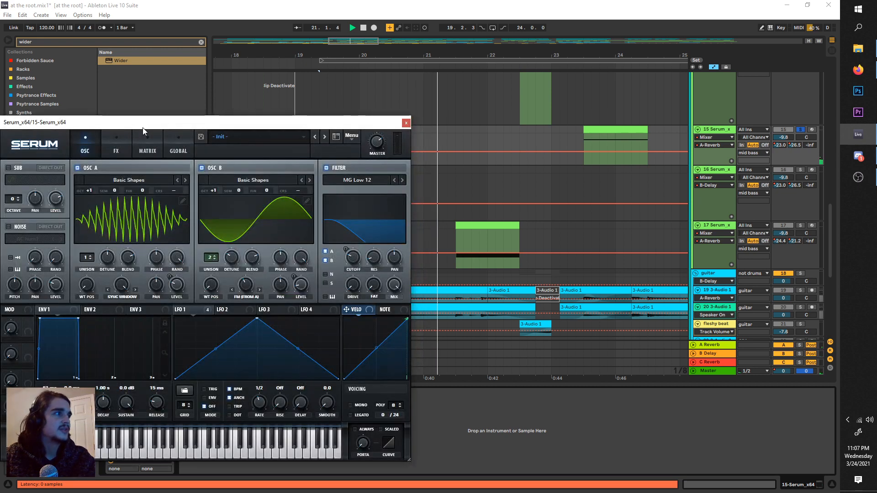
pyautogui.moveTo(143, 128); pyautogui.dragTo(231, 112)
pyautogui.click(196, 132)
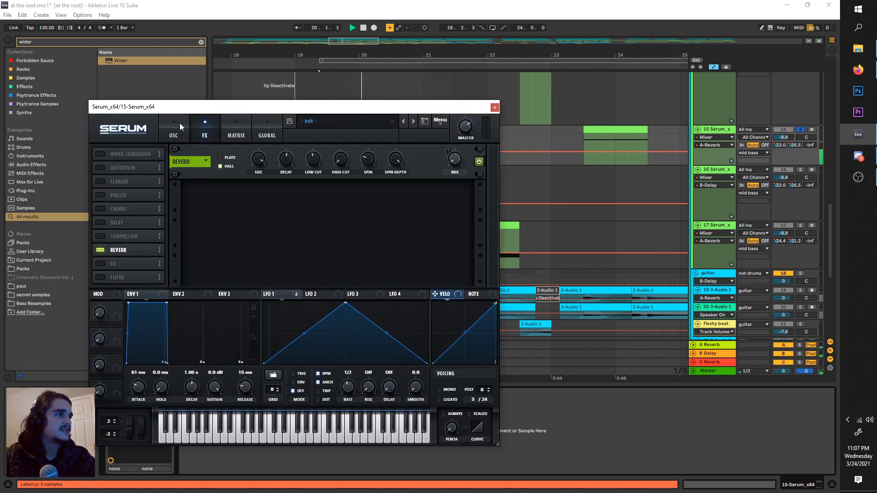
# Step: Move the Serum window clear of the clip, place the insert marker at 19.3.1, and play track 15 from there
pyautogui.moveTo(165, 110); pyautogui.dragTo(363, 157)
pyautogui.click(327, 135)
pyautogui.press('space')
pyautogui.press('space')
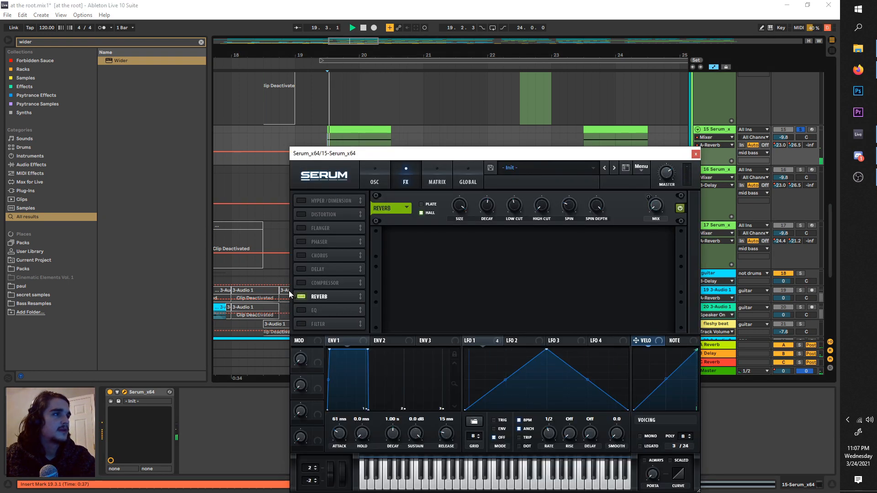
# Step: Compare the sound with Serum's reverb on and off, leave the reverb disabled, and close the plug-in window
pyautogui.click(301, 297)
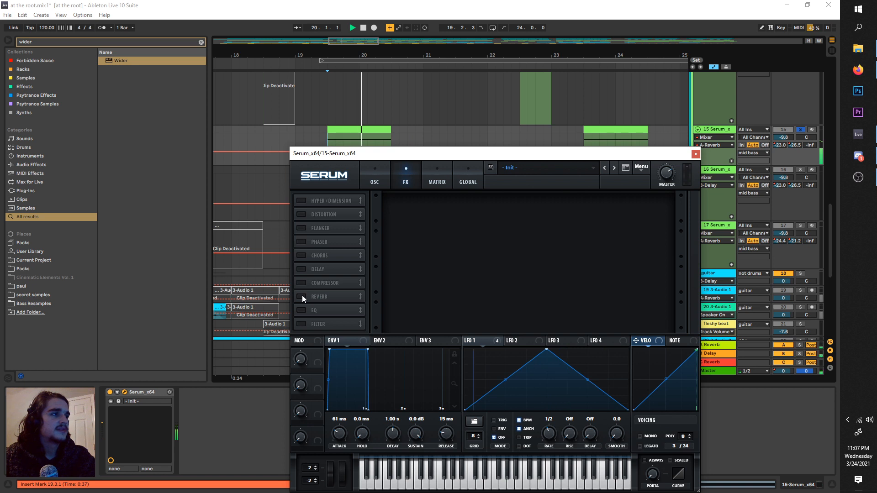
pyautogui.click(301, 297)
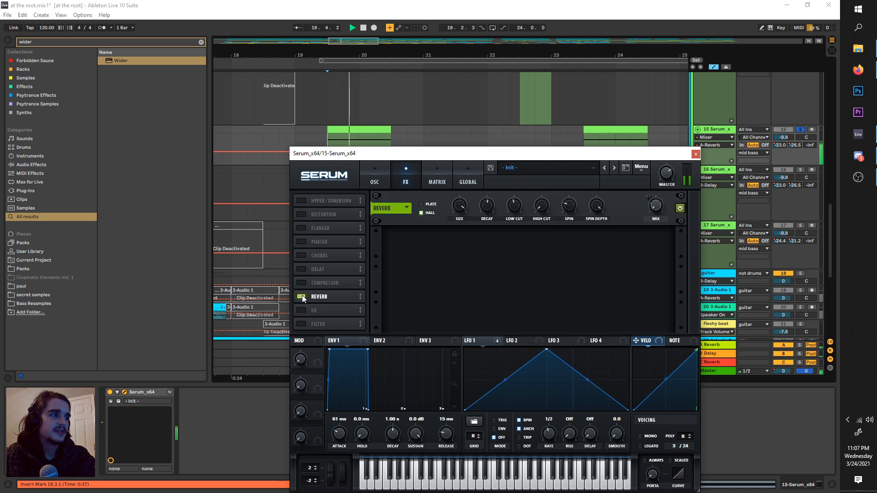
pyautogui.press('space')
pyautogui.click(301, 297)
pyautogui.press('space')
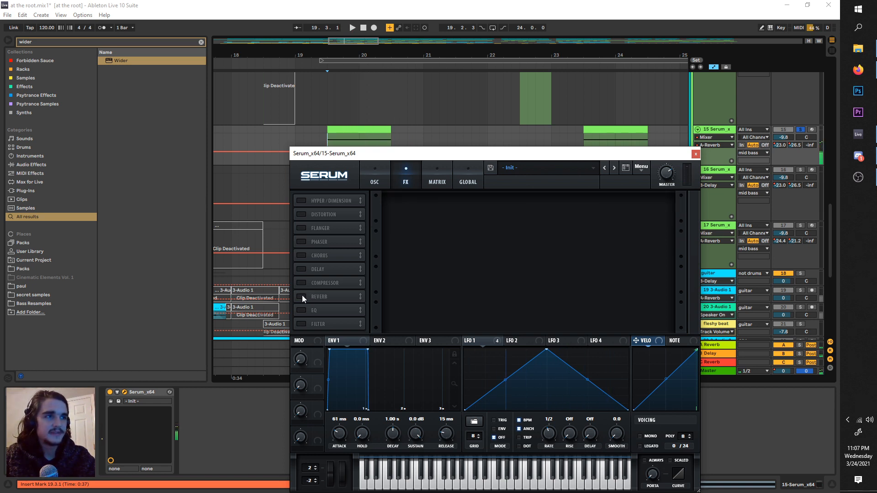
pyautogui.click(696, 154)
pyautogui.hotkey('ctrl', 'f')
pyautogui.write('e')
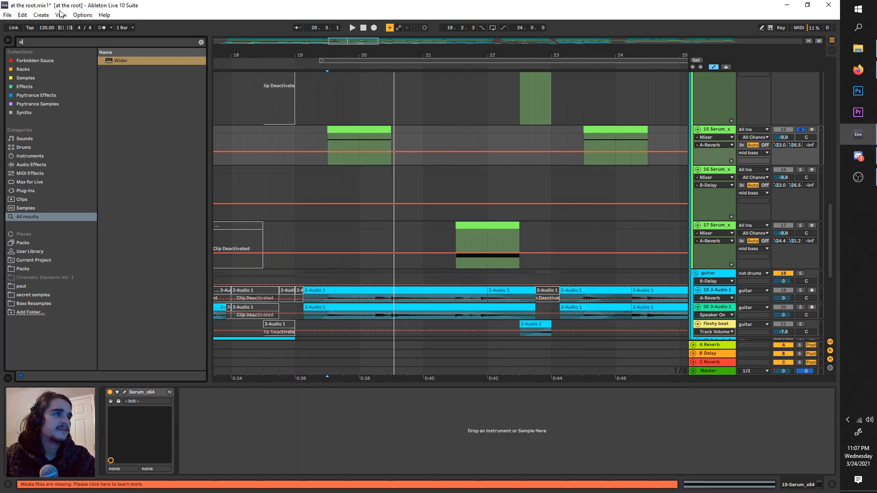
pyautogui.write('q')
pyautogui.moveTo(112, 72); pyautogui.dragTo(86, 71)
# Step: Search the browser for "ott", add the OTT.adv preset after Serum on track 15, and play the sound
pyautogui.hotkey('ctrl', 'f')
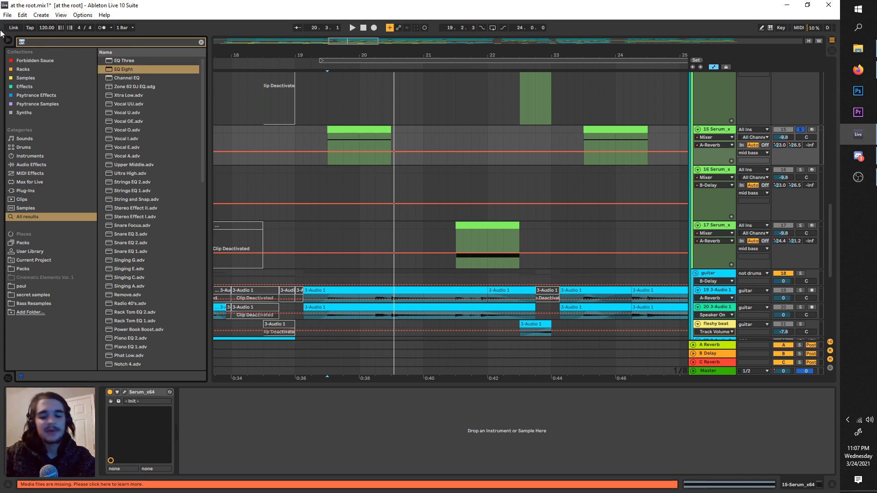
pyautogui.write('ott')
pyautogui.click(113, 79)
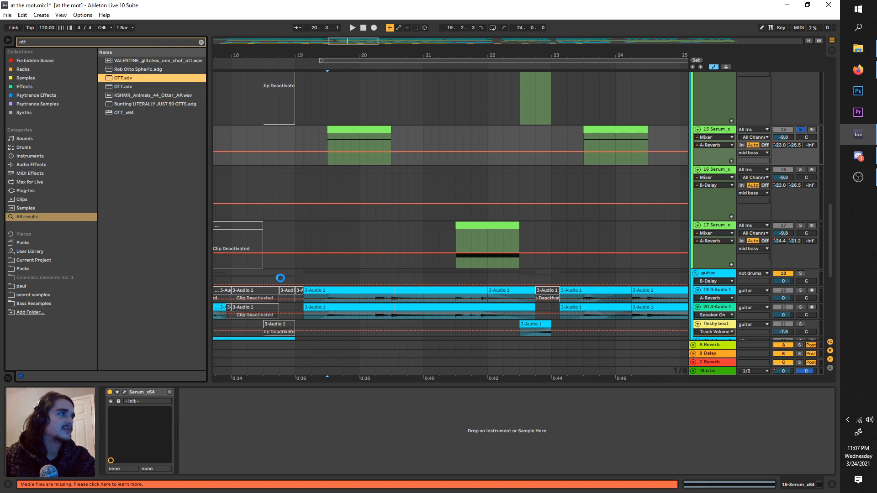
pyautogui.press('space')
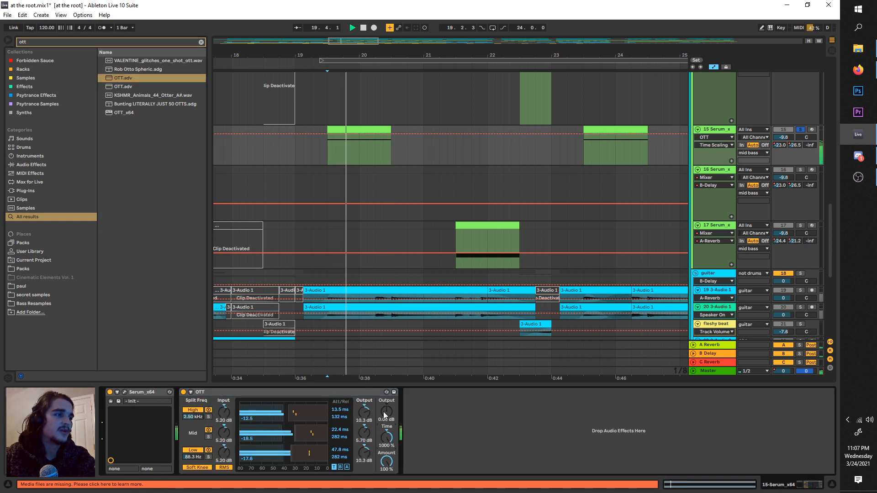
# Step: Compare the mid bass with OTT bypassed and active during playback, leave OTT enabled, and stop
pyautogui.click(183, 392)
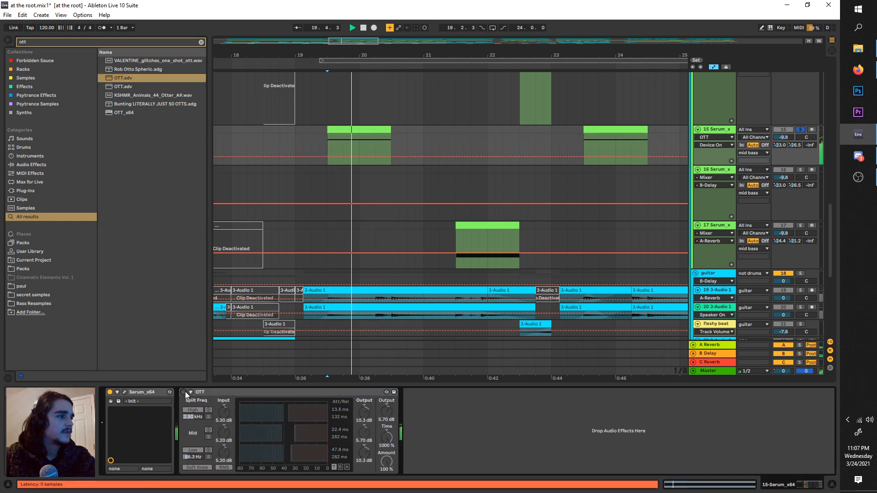
pyautogui.click(184, 392)
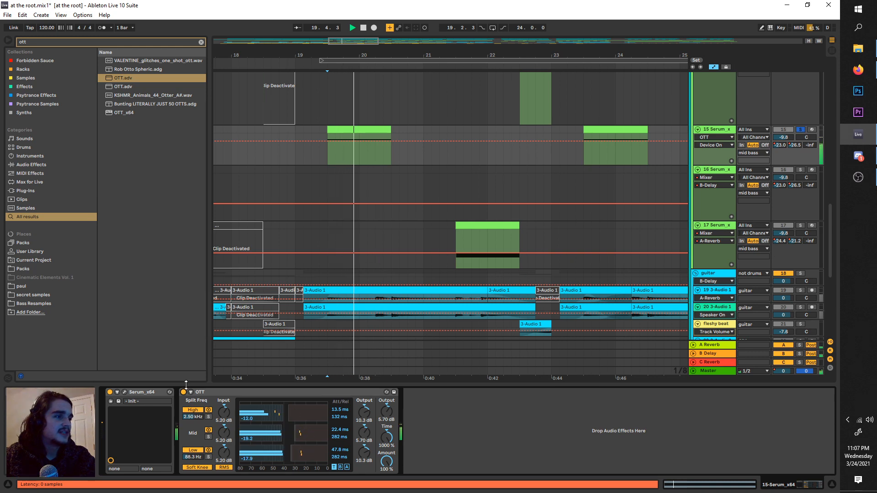
pyautogui.press('space')
pyautogui.press('space')
pyautogui.press('space')
# Step: Search the browser for "sat", add a Saturator to track 15, and place it between Serum and OTT
pyautogui.moveTo(27, 41); pyautogui.dragTo(6, 40)
pyautogui.write('sat')
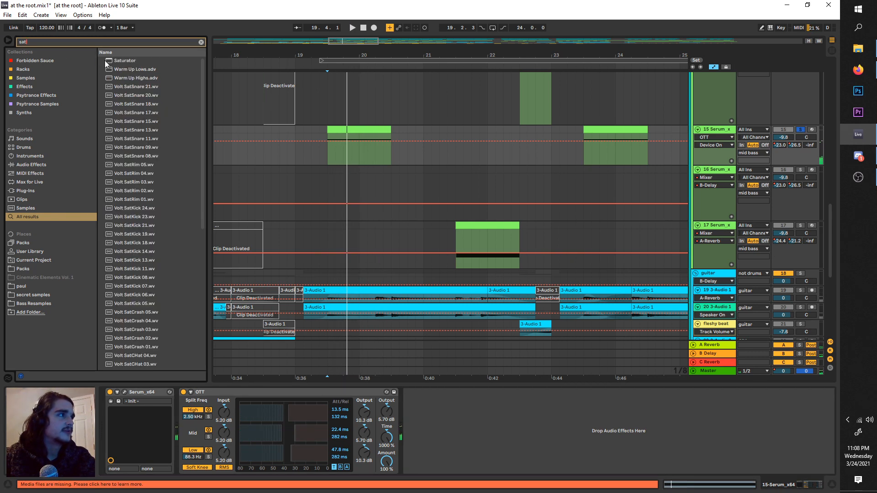
pyautogui.doubleClick(108, 61)
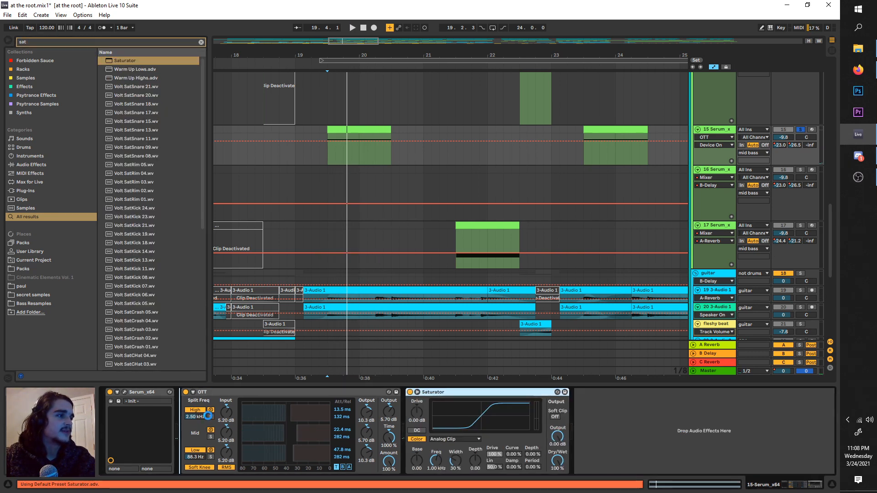
pyautogui.moveTo(208, 416); pyautogui.dragTo(205, 416)
# Step: Set the Saturator's drive to 4.57 dB and audition the mid bass from 19.3.1
pyautogui.moveTo(190, 416); pyautogui.dragTo(190, 410)
pyautogui.press('space')
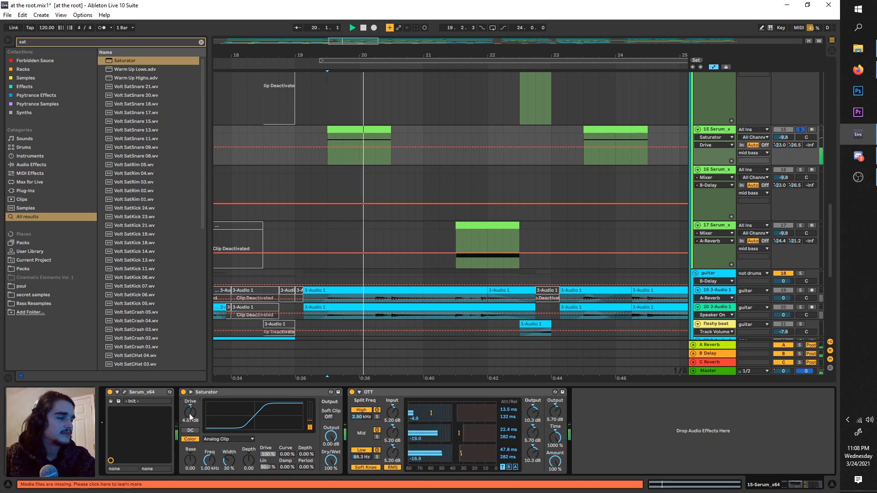
pyautogui.press('space')
pyautogui.press('space')
pyautogui.press('space')
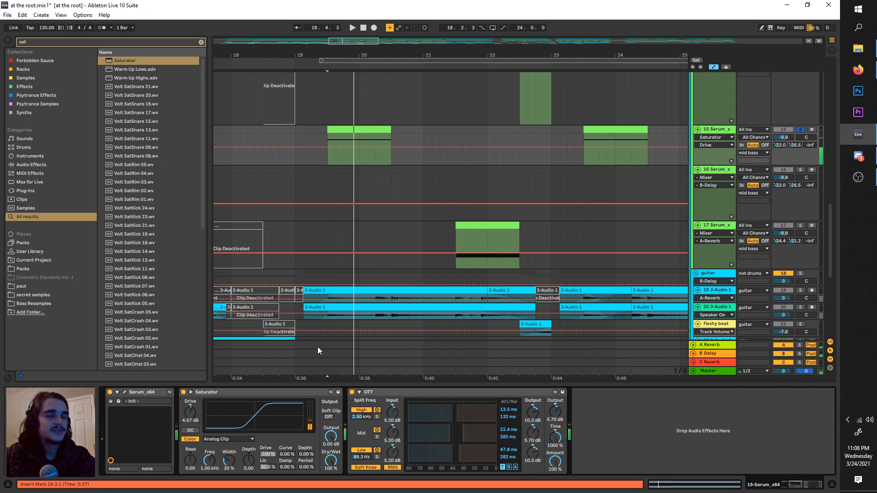
# Step: Search the browser for "eq" and add an EQ Eight after OTT on track 15
pyautogui.click(88, 43)
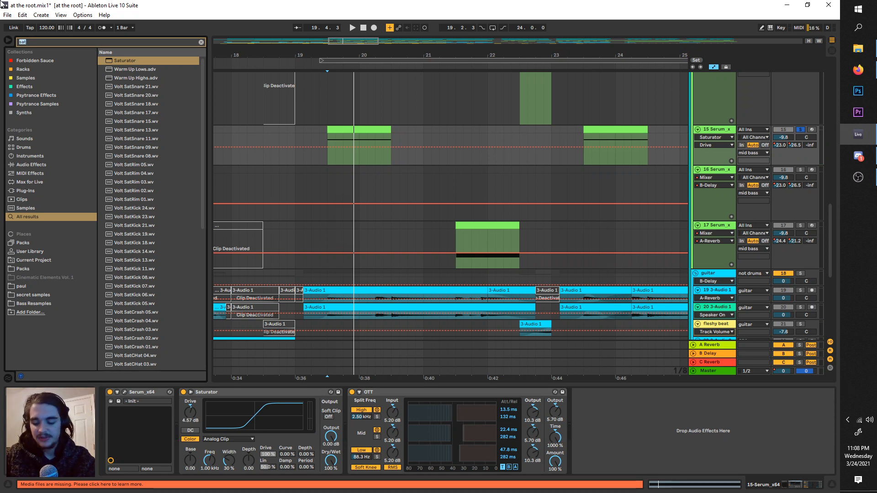
pyautogui.write('q')
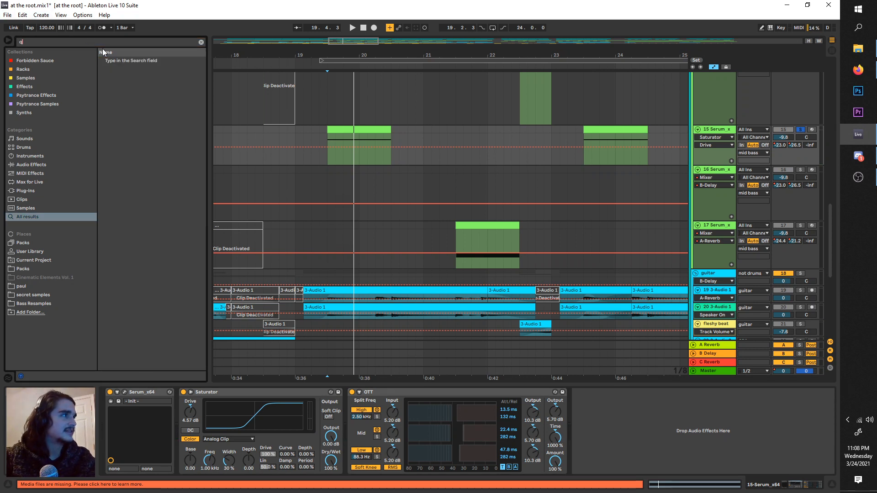
pyautogui.write('q')
pyautogui.press('Down')
pyautogui.press('Down')
pyautogui.press('Return')
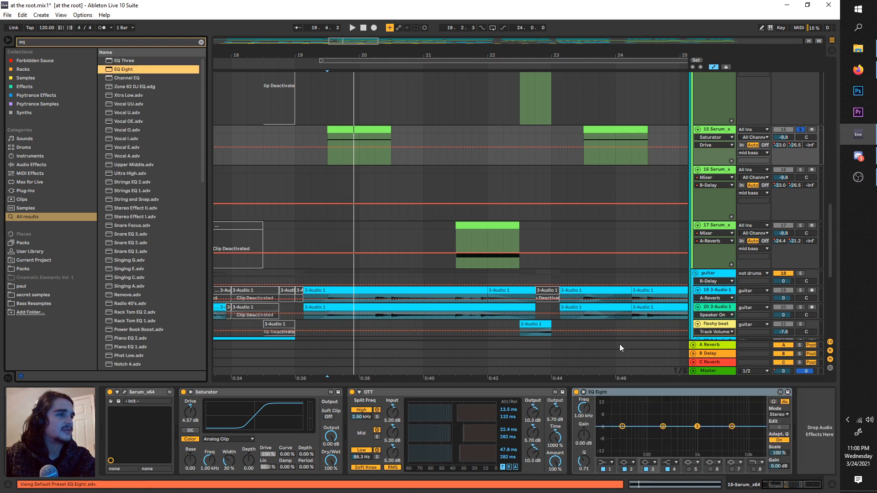
# Step: Boost EQ Eight band 3 by 15.0 dB at 3.30 kHz with a Q of 1.29 while auditioning the mid bass
pyautogui.press('space')
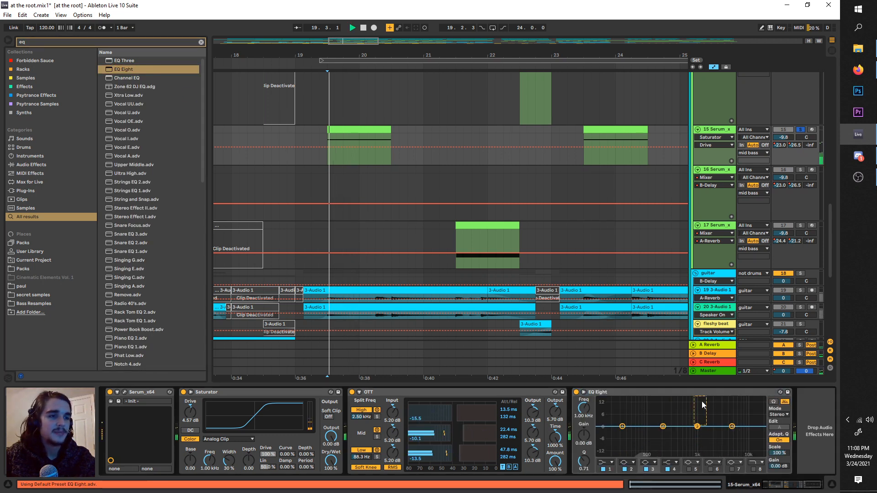
pyautogui.moveTo(722, 400); pyautogui.dragTo(723, 400)
pyautogui.moveTo(584, 459); pyautogui.dragTo(584, 448)
pyautogui.press('space')
pyautogui.press('space')
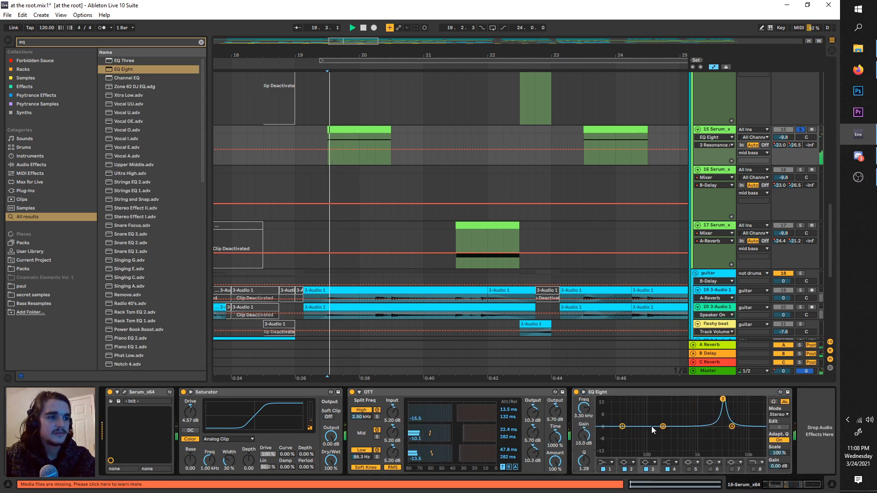
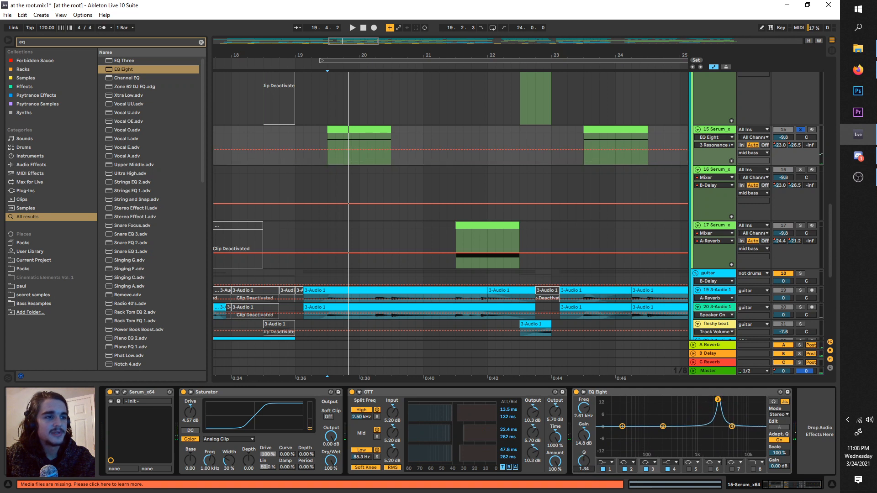
# Step: Set EQ Eight band 3 to a 4.52 dB cut at 2.61 kHz with a Q of 1.65 while auditioning the mid bass
pyautogui.press('space')
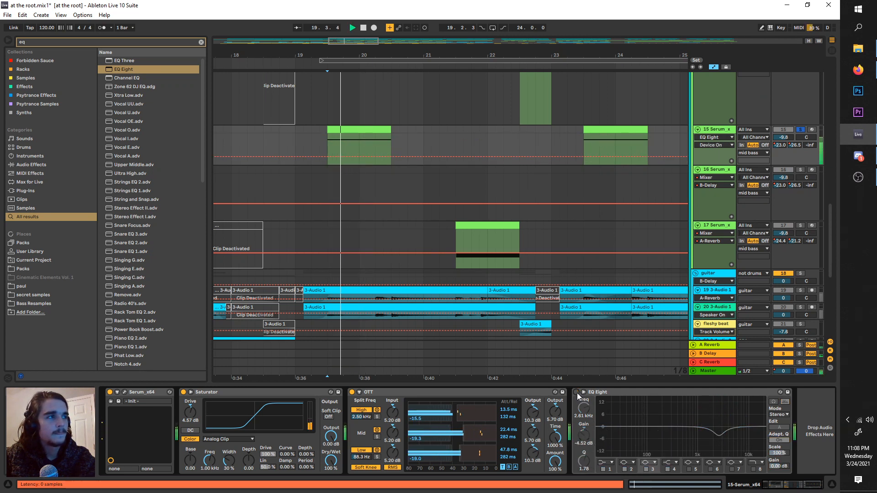
pyautogui.click(585, 455)
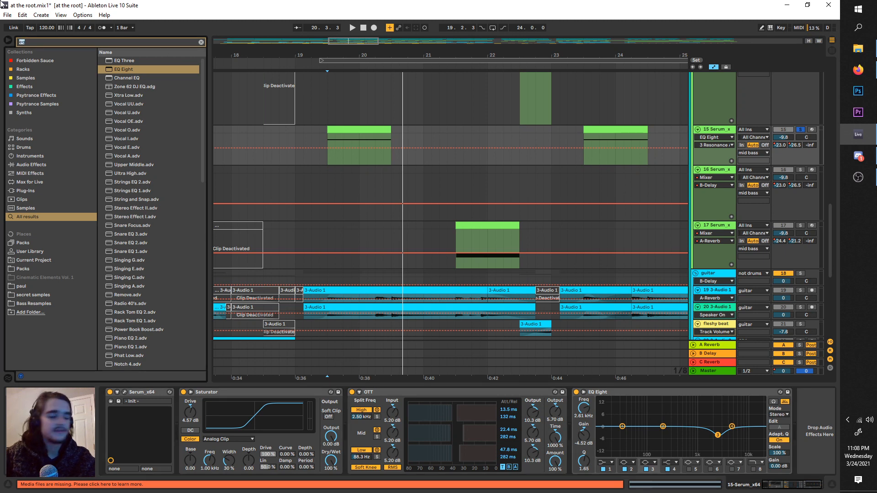
# Step: Search the browser for "wider" and add the Wider plug-in after EQ Eight on track 15
pyautogui.write('wdder')
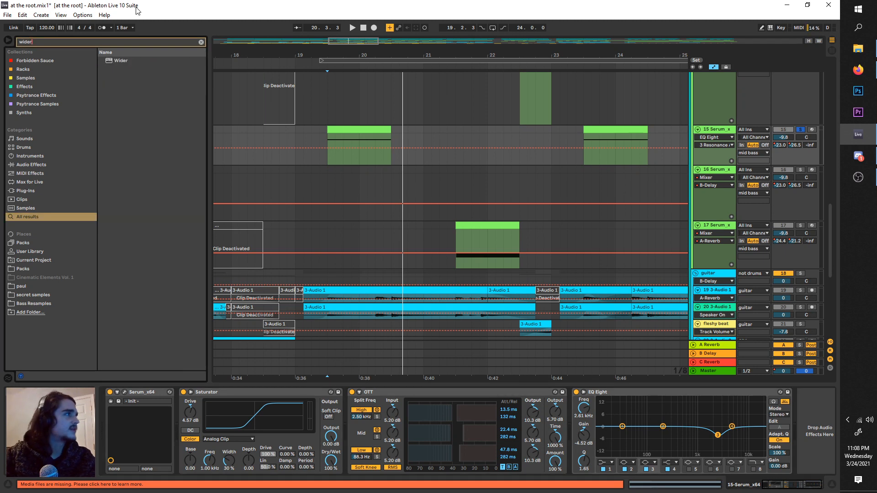
pyautogui.moveTo(167, 61); pyautogui.dragTo(825, 393)
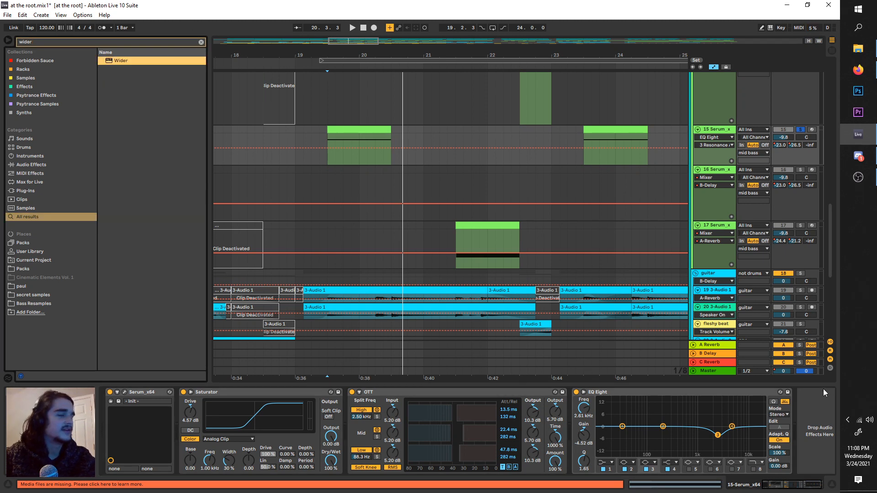
pyautogui.doubleClick(123, 65)
# Step: Set Wider's width to 77%, comparing the soloed mid bass with the plug-in on and off
pyautogui.moveTo(514, 250); pyautogui.dragTo(545, 237)
pyautogui.press('space')
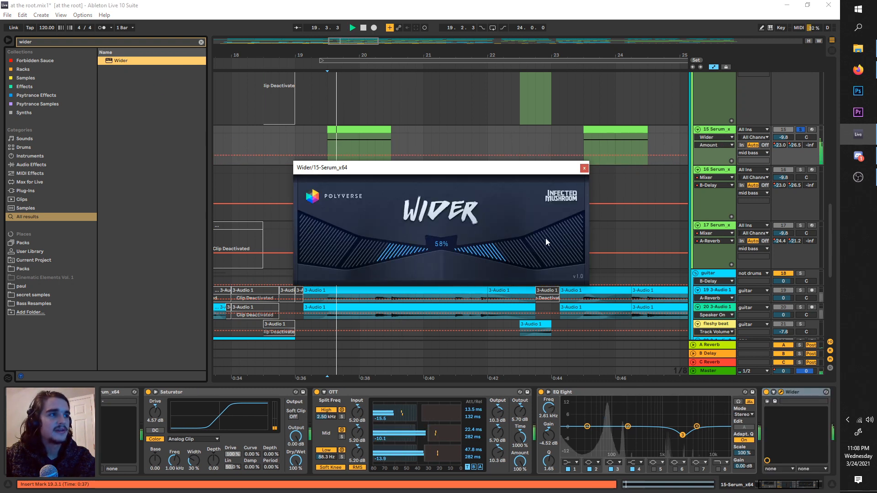
pyautogui.click(766, 392)
pyautogui.press('space')
pyautogui.press('space')
pyautogui.click(766, 393)
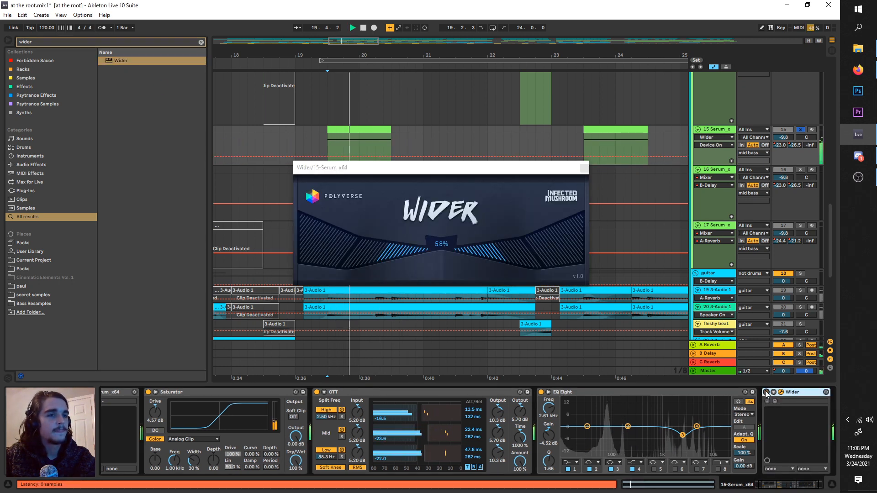
pyautogui.moveTo(517, 268); pyautogui.dragTo(509, 252)
pyautogui.press('space')
pyautogui.press('space')
# Step: Unsolo track 15 to hear the widened mid bass in the full mix, and solo it again
pyautogui.press('space')
pyautogui.click(801, 130)
pyautogui.press('space')
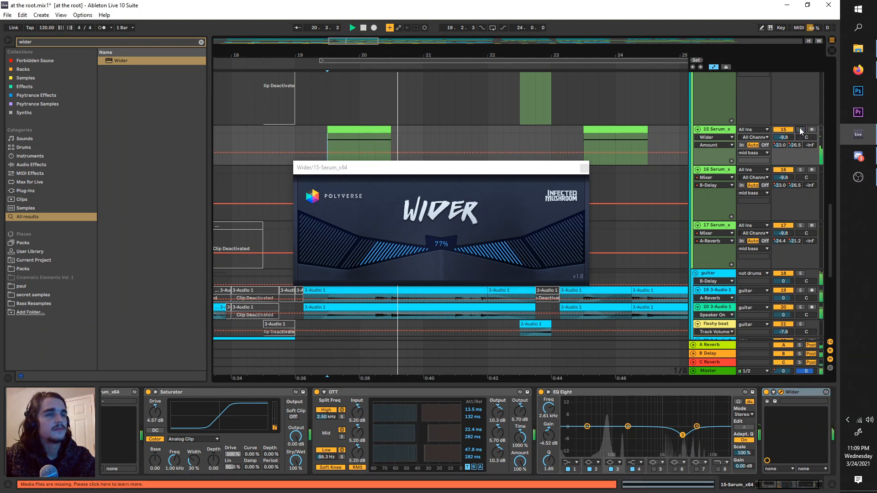
pyautogui.press('space')
pyautogui.click(801, 130)
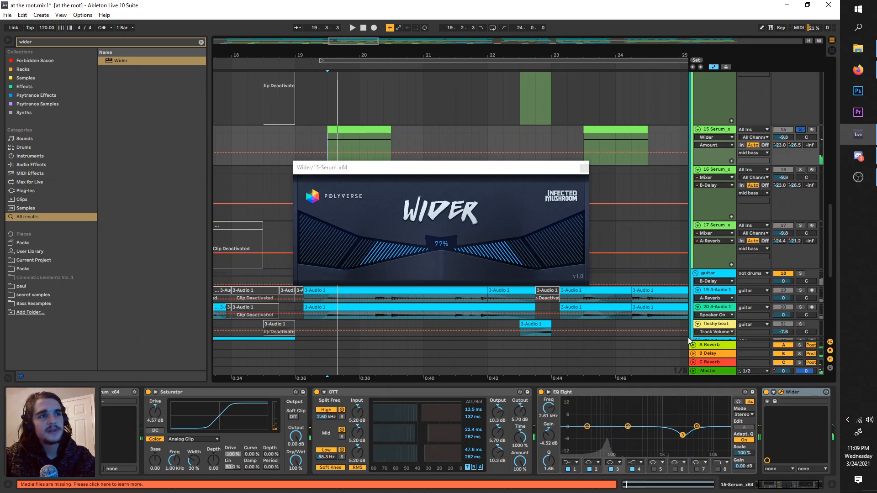
# Step: Search the browser for "rev", add a Reverb after Wider on track 15, and set its quality to High
pyautogui.hscroll(3, 658, 413)
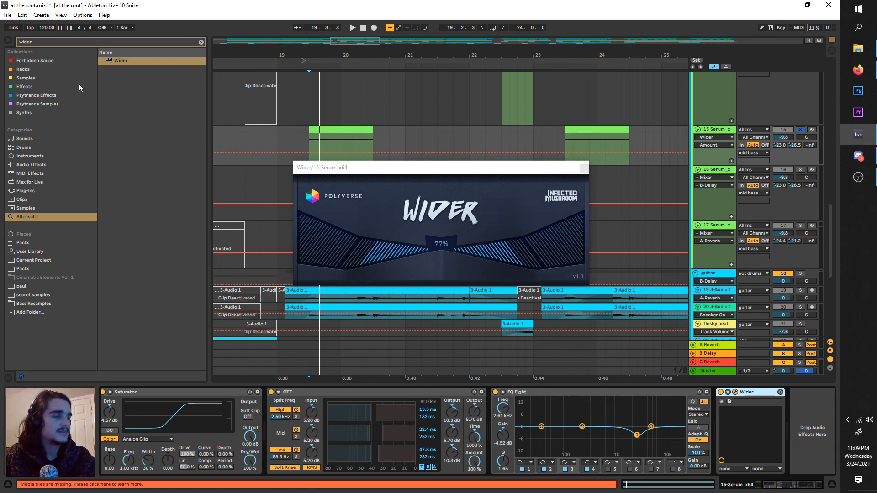
pyautogui.click(67, 45)
pyautogui.write('rev')
pyautogui.moveTo(115, 61); pyautogui.dragTo(797, 420)
pyautogui.press('space')
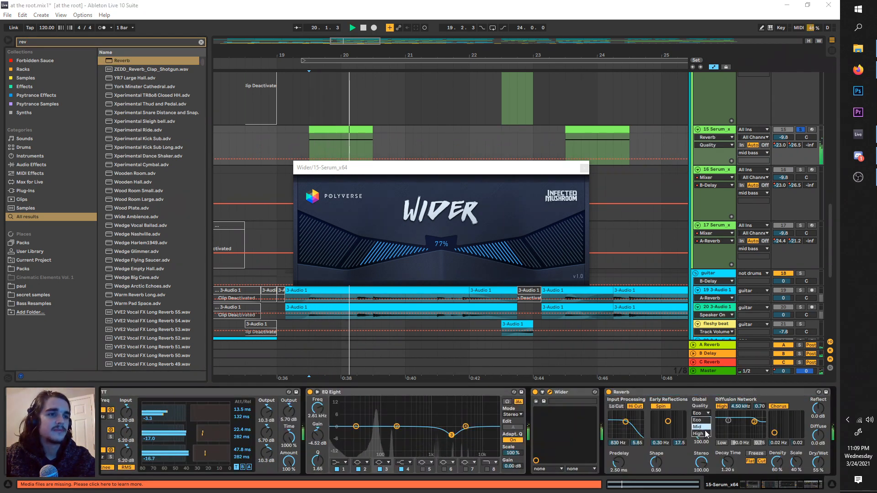
pyautogui.press('space')
pyautogui.press('space')
# Step: Search the browser for "delay", insert a Delay between Wider and Reverb, and turn on its Ping Pong mode
pyautogui.click(51, 42)
pyautogui.write('delay')
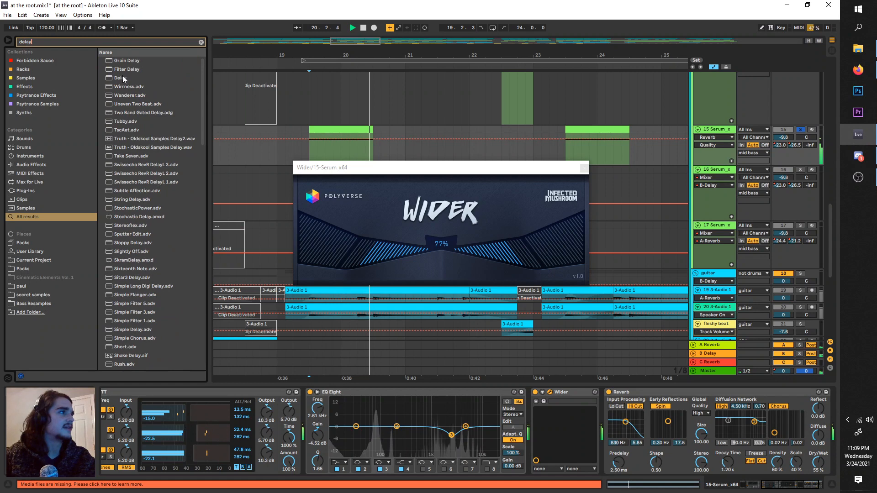
pyautogui.moveTo(120, 78); pyautogui.dragTo(623, 468)
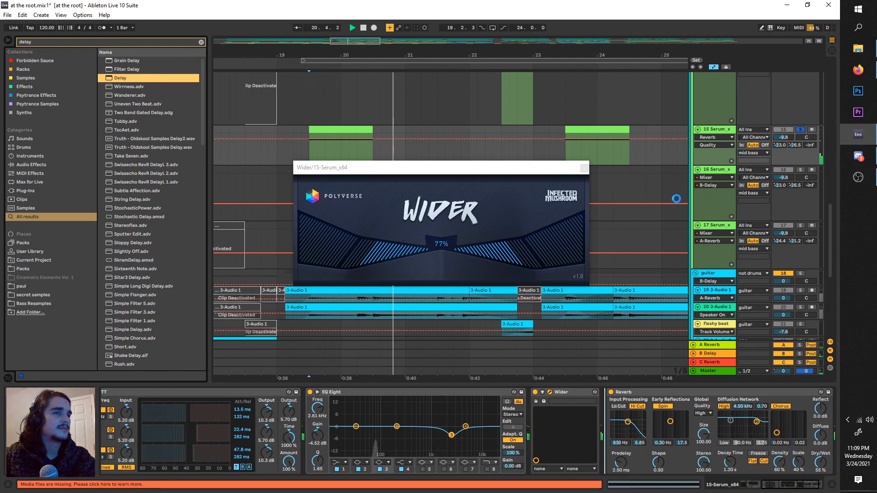
pyautogui.click(749, 436)
pyautogui.press('space')
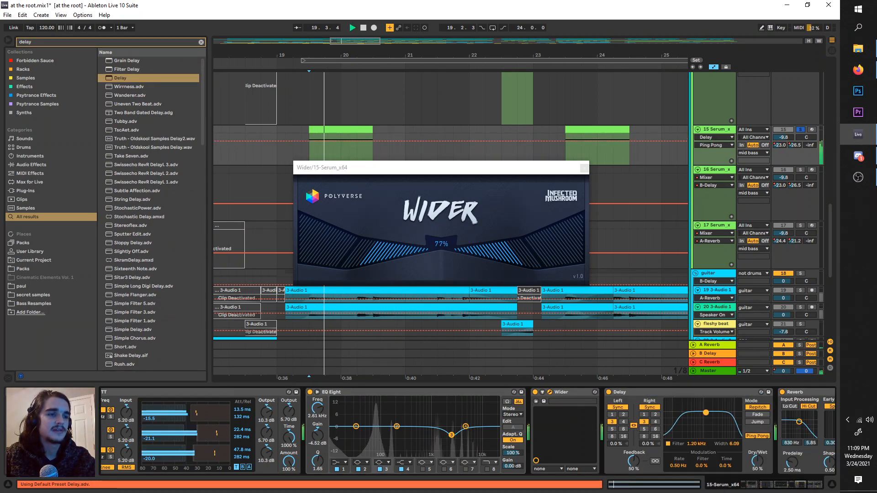
# Step: Switch the Delay to unsynced time at 27.0 ms and set its Dry/Wet to 37%
pyautogui.click(650, 407)
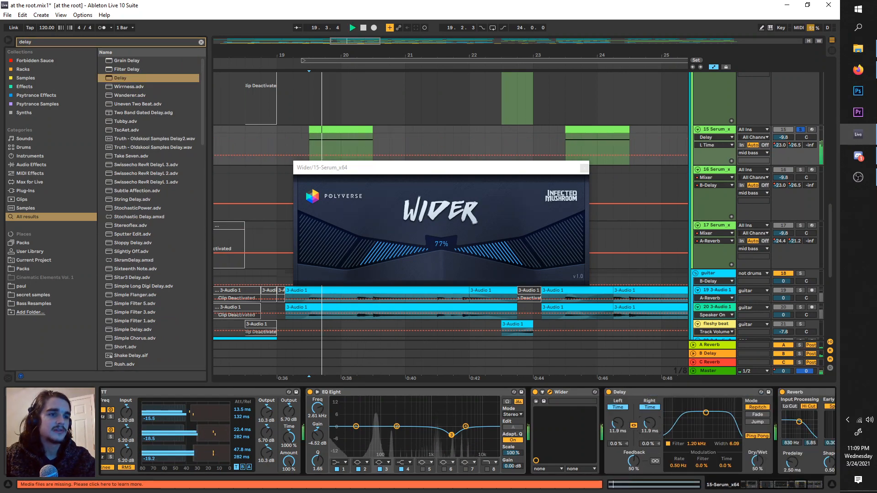
pyautogui.press('space')
pyautogui.press('space')
pyautogui.moveTo(757, 462); pyautogui.dragTo(757, 469)
# Step: Bypass Reverb, Wider and Delay one after another while replaying the soloed mid bass for comparison
pyautogui.click(783, 392)
pyautogui.click(783, 393)
pyautogui.press('space')
pyautogui.press('space')
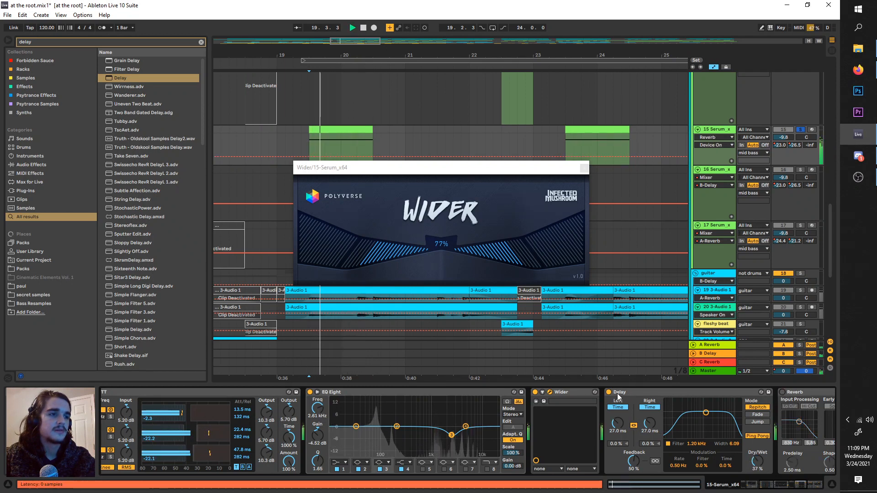
pyautogui.click(535, 392)
pyautogui.press('space')
pyautogui.press('space')
pyautogui.click(608, 392)
pyautogui.press('space')
pyautogui.press('space')
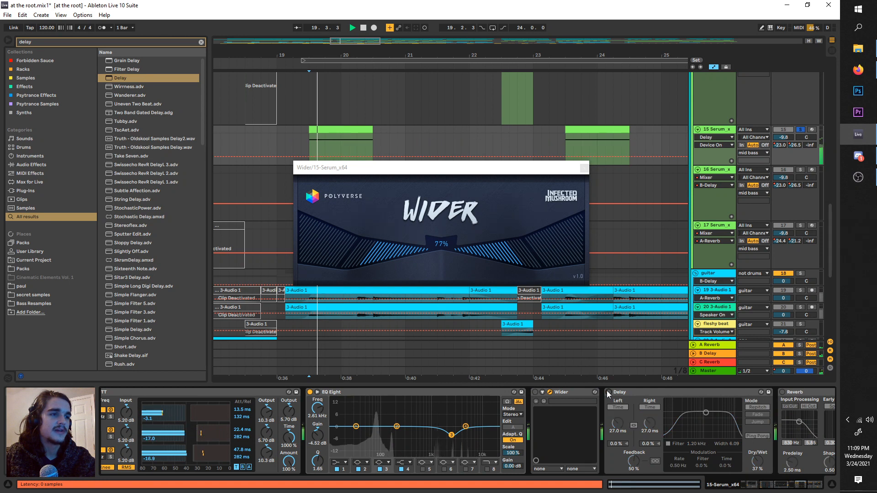
# Step: Re-enable Delay, Reverb and Wider in turn while replaying the soloed mid bass
pyautogui.click(608, 392)
pyautogui.press('space')
pyautogui.press('space')
pyautogui.click(783, 393)
pyautogui.press('space')
pyautogui.press('space')
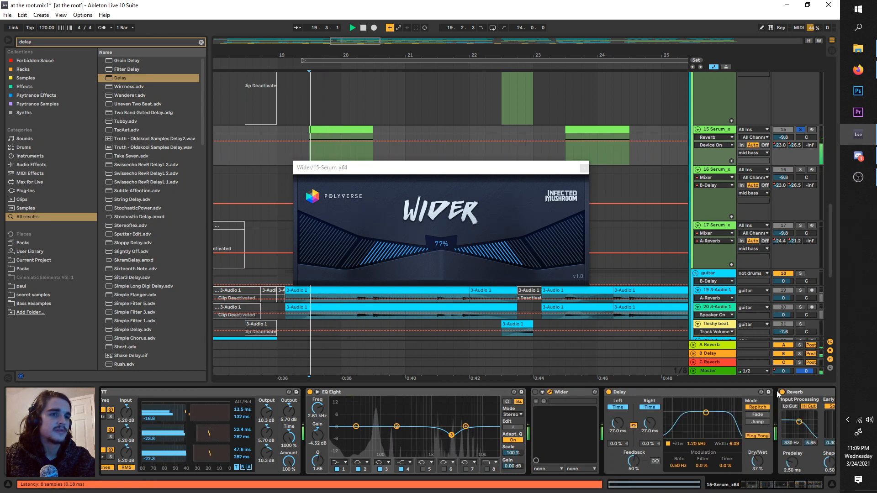
pyautogui.click(535, 392)
pyautogui.press('space')
pyautogui.press('space')
# Step: Turn off the Reverb and Delay on track 15 and close the Wider plug-in window
pyautogui.hscroll(5, 692, 405)
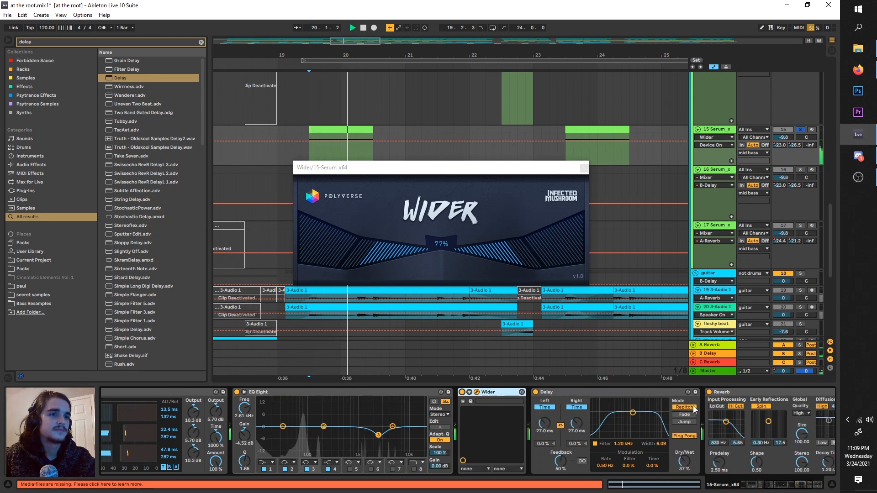
pyautogui.click(681, 392)
pyautogui.press('space')
pyautogui.press('space')
pyautogui.click(509, 393)
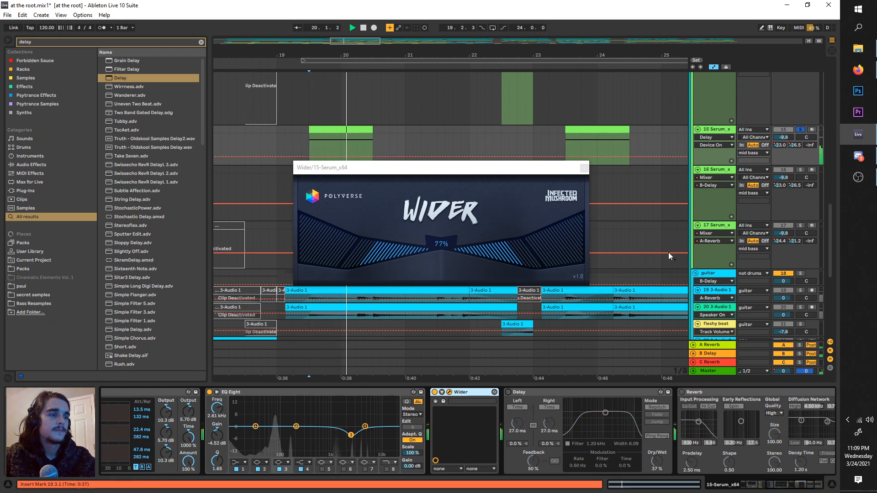
pyautogui.press('space')
pyautogui.click(584, 168)
# Step: Unsolo track 15 and play the full mix from 19.3.1
pyautogui.click(800, 130)
pyautogui.press('space')
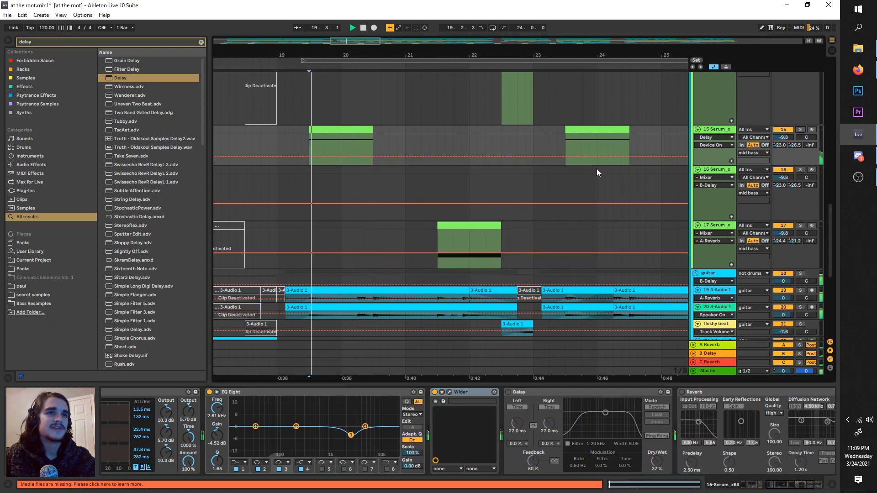
# Step: Move the loop region to start at 21.3.1 and solo the Serum bass on track 17
pyautogui.scroll(-2, 421, 166)
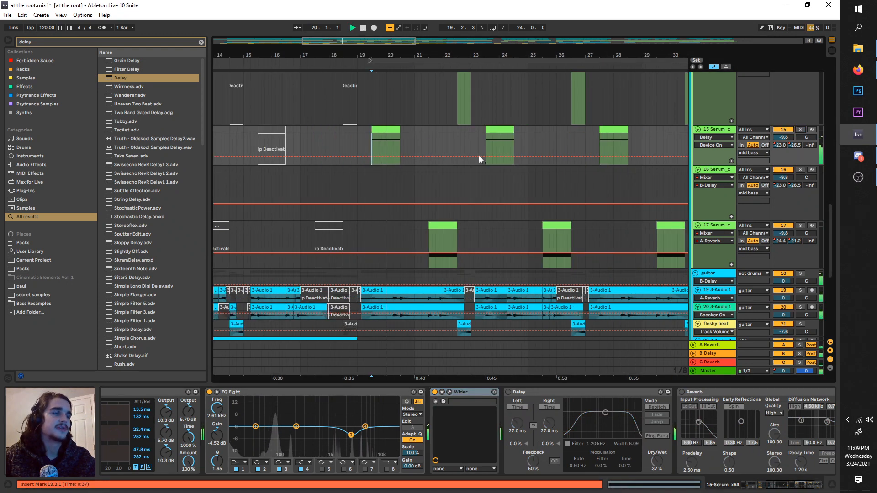
pyautogui.click(722, 226)
pyautogui.moveTo(452, 61); pyautogui.dragTo(485, 73)
pyautogui.press('+')
pyautogui.press('+')
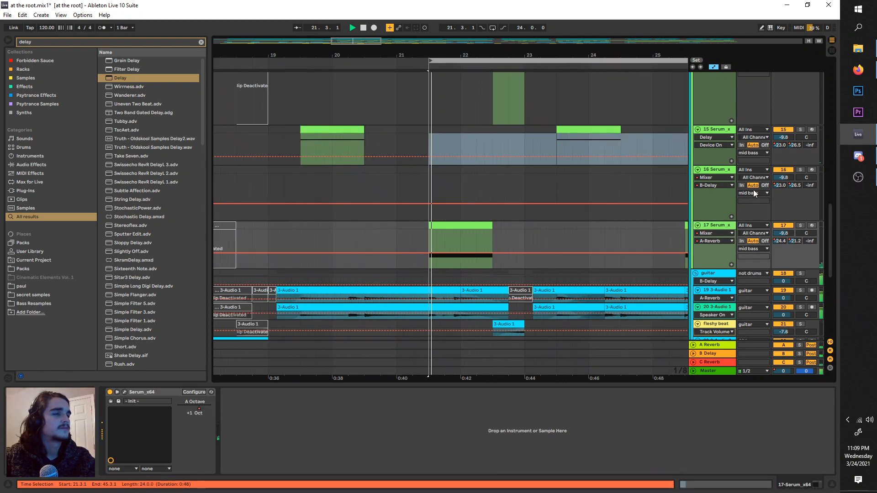
pyautogui.click(801, 225)
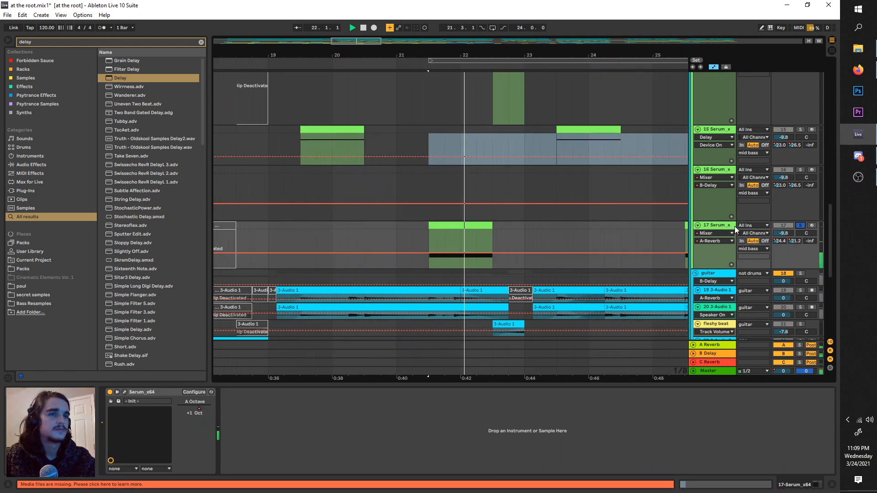
# Step: Open Serum on track 17, turn off the reverb in its effects section, and close the plug-in window
pyautogui.click(125, 392)
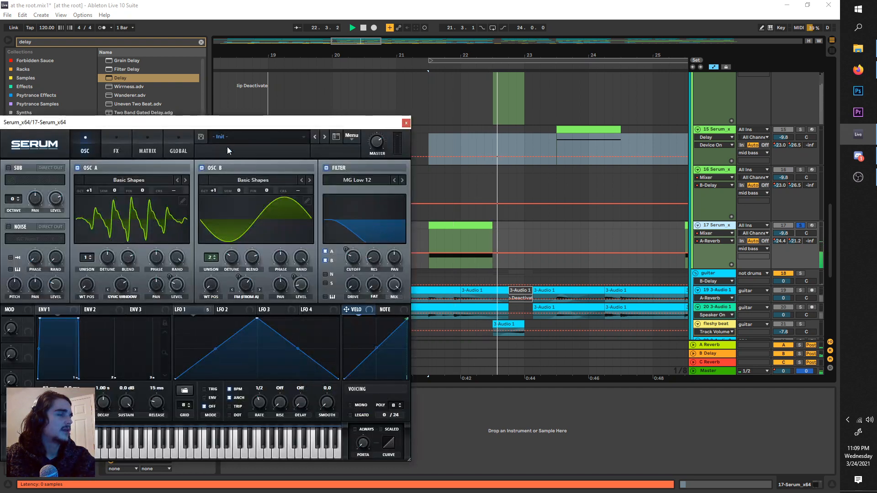
pyautogui.moveTo(225, 117); pyautogui.dragTo(411, 84)
pyautogui.click(300, 111)
pyautogui.click(274, 114)
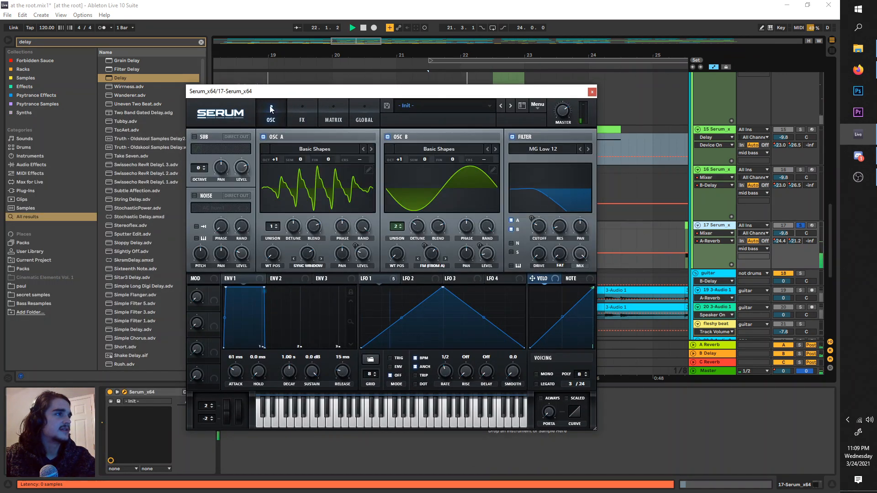
pyautogui.click(302, 118)
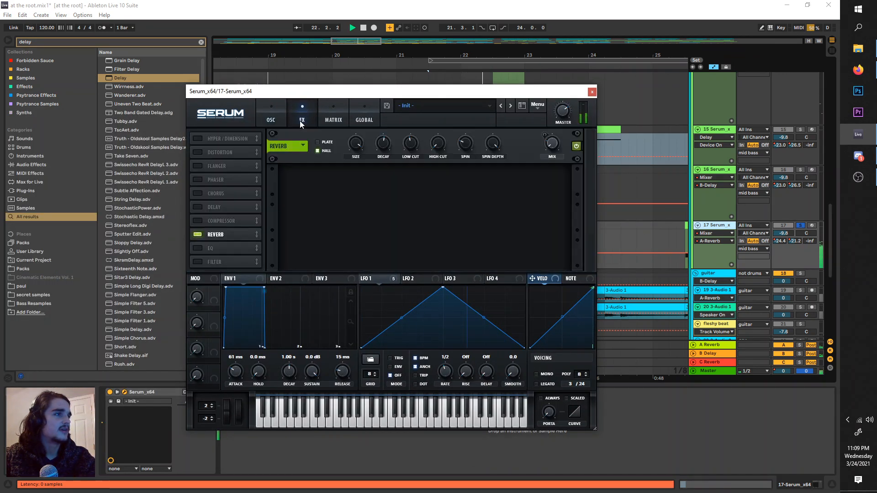
pyautogui.click(198, 234)
pyautogui.click(592, 92)
# Step: Search the audio effects for "eq" and add an EQ Eight after Serum on track 17
pyautogui.click(53, 42)
pyautogui.write('eq')
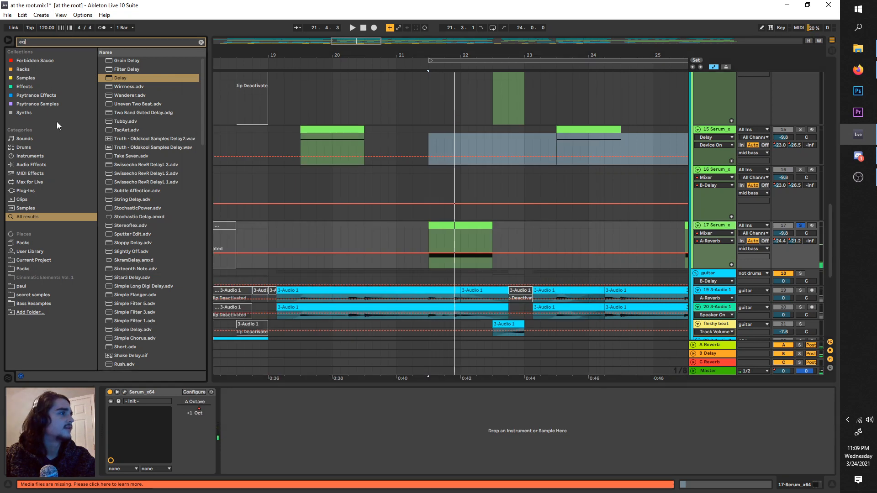
pyautogui.click(37, 166)
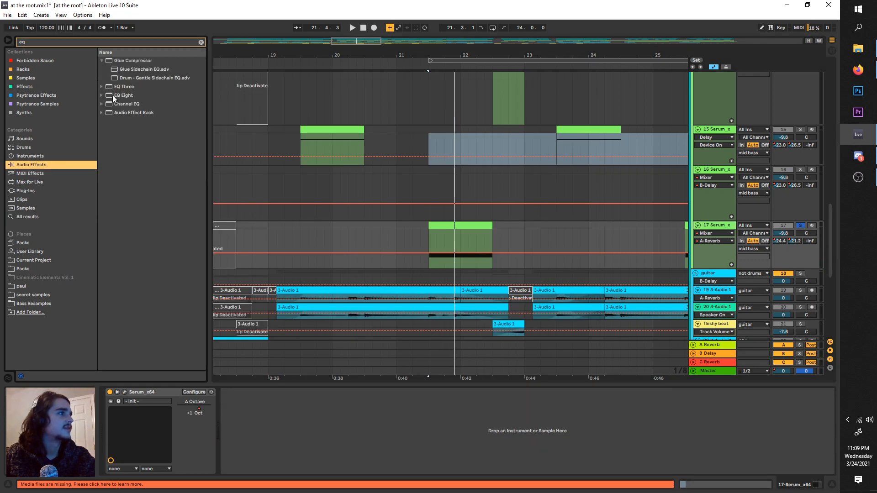
pyautogui.moveTo(112, 95); pyautogui.dragTo(366, 451)
# Step: Cut EQ Eight band 2 by 6.82 dB at 267 Hz with a Q of 0.71 while auditioning track 17
pyautogui.press('space')
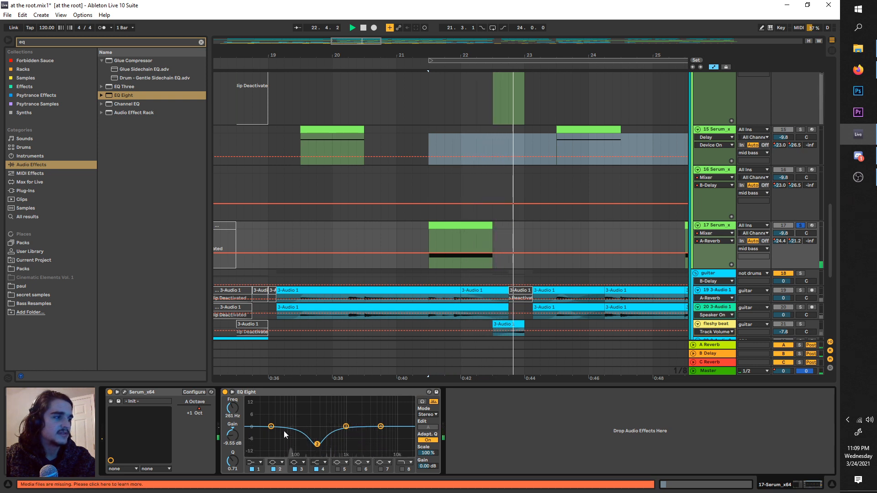
pyautogui.press('space')
pyautogui.moveTo(317, 445)
pyautogui.mouseDown()
pyautogui.moveTo(316, 400)
pyautogui.moveTo(317, 439)
pyautogui.mouseUp()
pyautogui.press('space')
# Step: Search the audio effects for "ott", place OTT between Serum and EQ Eight on track 17, and play it
pyautogui.moveTo(64, 43); pyautogui.dragTo(1, 18)
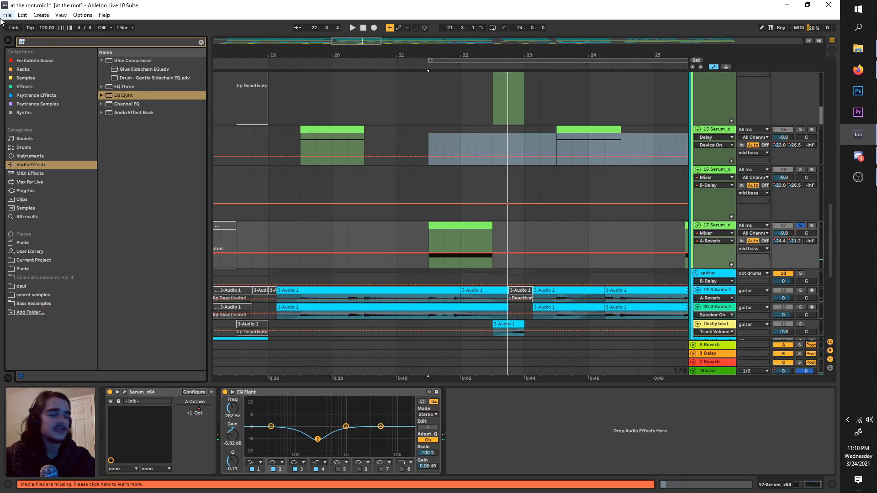
pyautogui.write('ott')
pyautogui.press('Down')
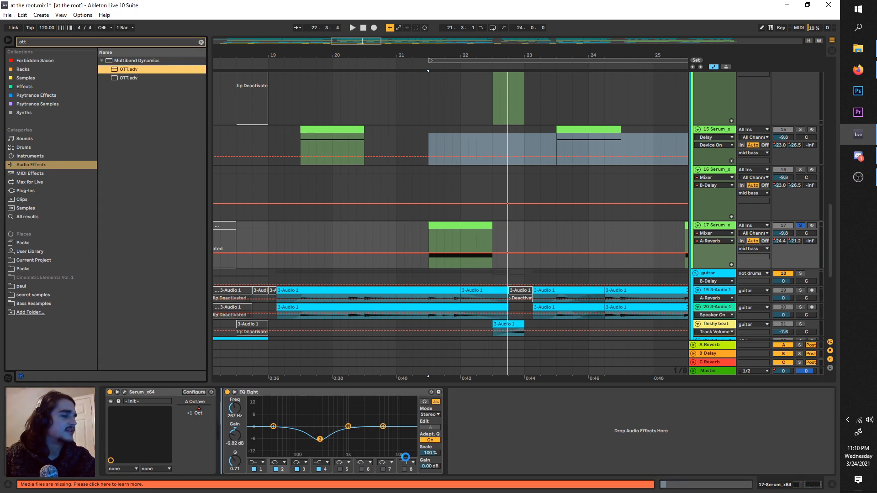
pyautogui.press('Return')
pyautogui.press('space')
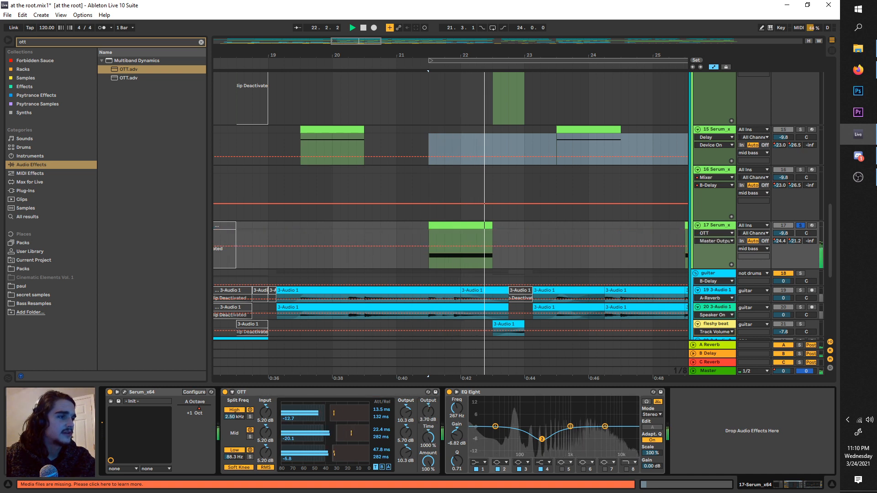
# Step: Set OTT's master output to 4.20 dB and audition the soloed bass from 21.3.1
pyautogui.press('space')
pyautogui.press('space')
pyautogui.moveTo(428, 411)
pyautogui.mouseDown()
pyautogui.moveTo(429, 450)
pyautogui.moveTo(428, 425)
pyautogui.mouseUp()
pyautogui.press('space')
pyautogui.press('space')
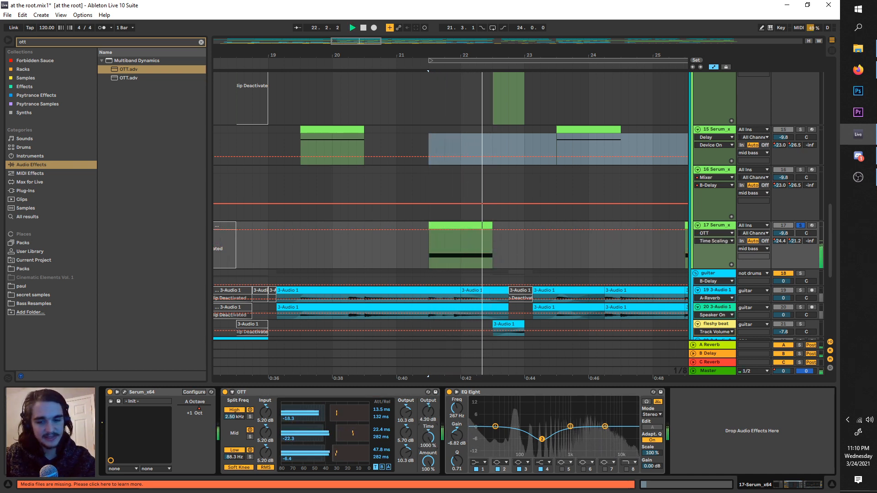
pyautogui.press('space')
pyautogui.press('space')
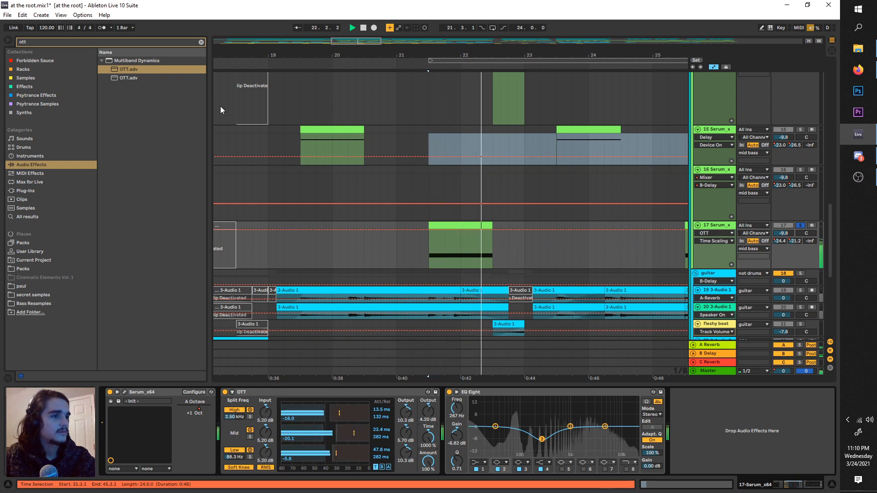
pyautogui.press('space')
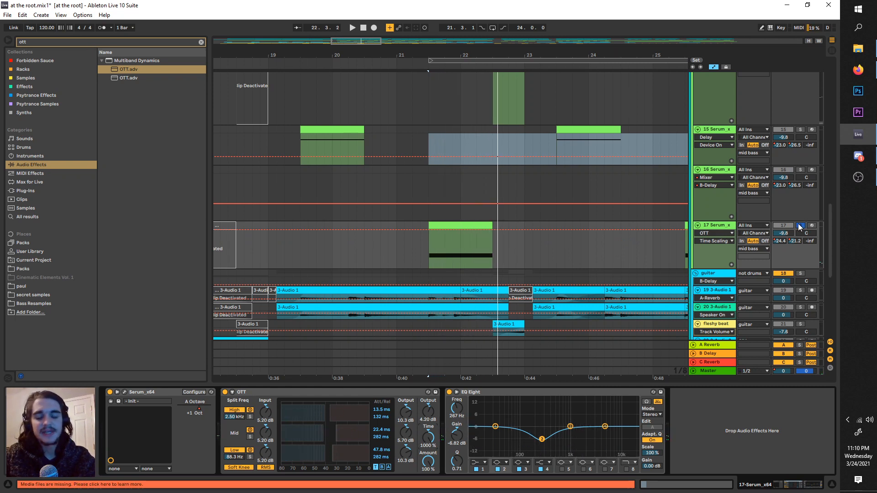
# Step: Unsolo track 17 and play the full mix with the loop starting at 22.3.1
pyautogui.click(799, 226)
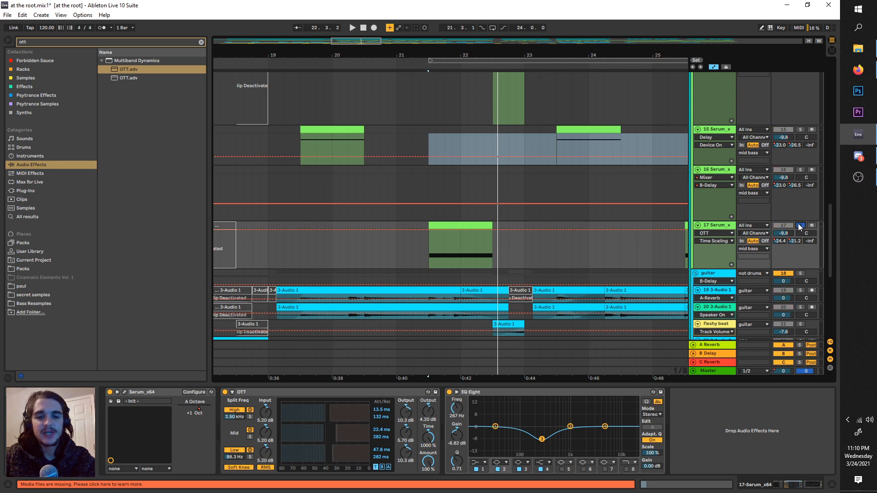
pyautogui.press('space')
pyautogui.click(800, 227)
pyautogui.scroll(-2, 491, 172)
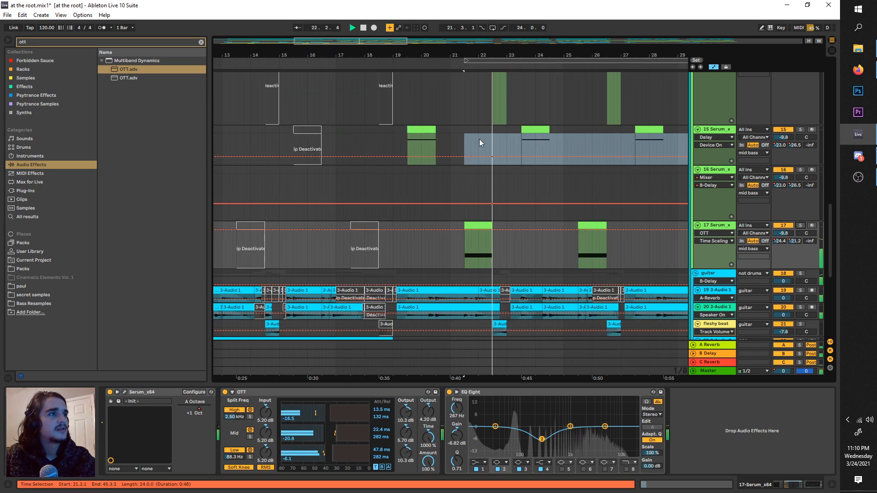
pyautogui.moveTo(506, 61); pyautogui.dragTo(537, 57)
pyautogui.scroll(2, 759, 120)
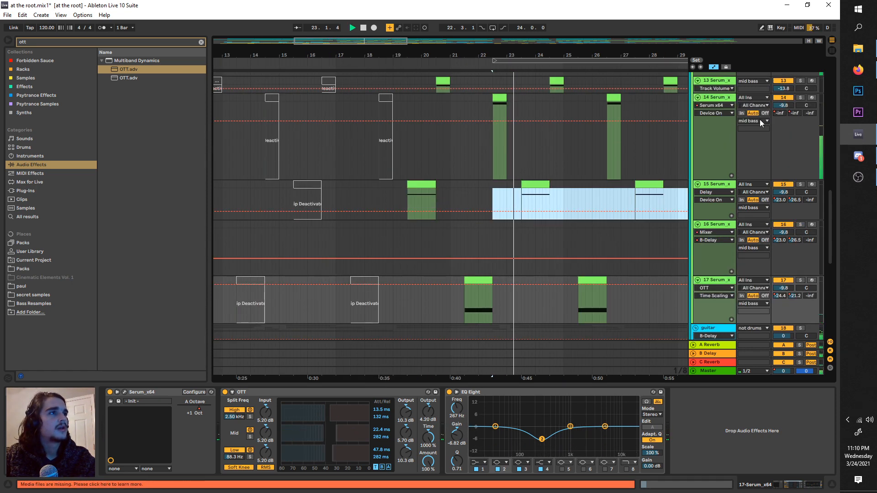
# Step: Solo track 14 and open its Serum editor for playback from 22.3.1
pyautogui.click(801, 97)
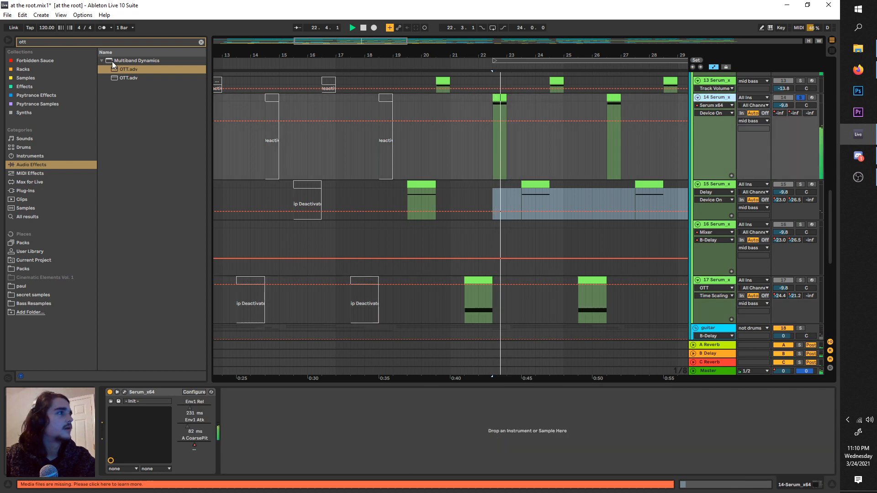
pyautogui.click(119, 392)
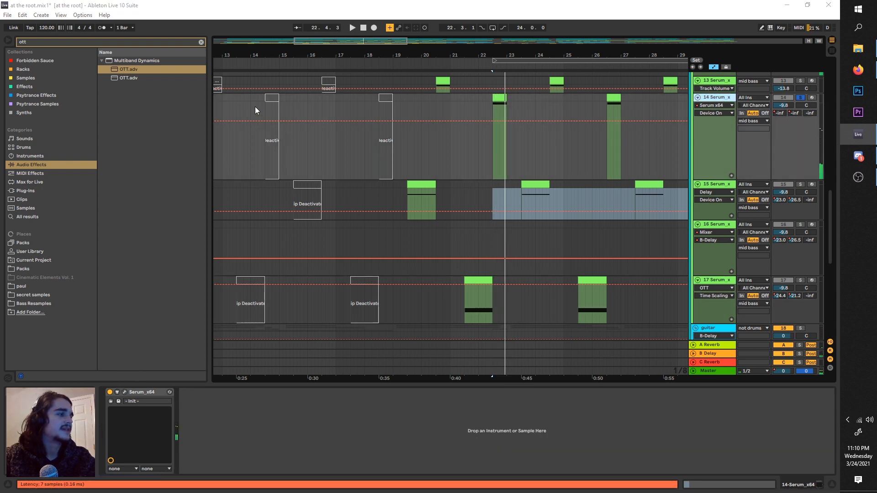
pyautogui.moveTo(215, 124); pyautogui.dragTo(372, 78)
pyautogui.press('space')
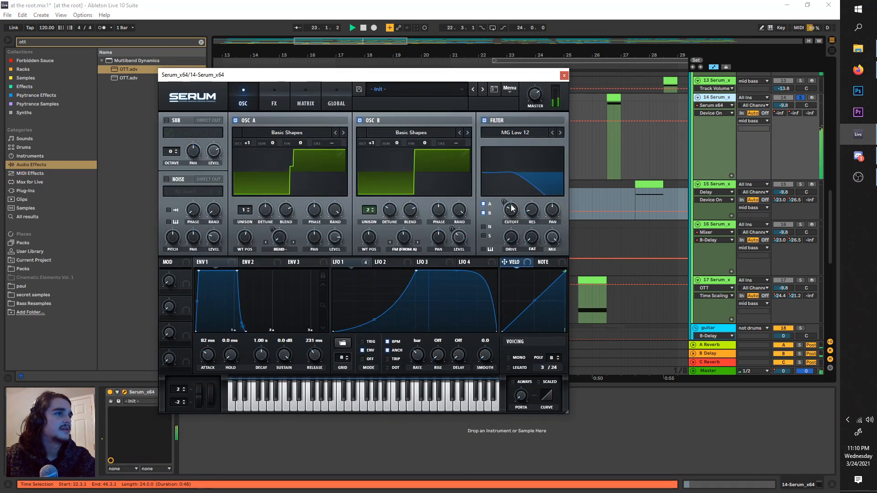
# Step: Lower the oscillator filter cutoff in track 14's Serum and switch off its distortion effect
pyautogui.moveTo(512, 208); pyautogui.dragTo(512, 219)
pyautogui.click(260, 104)
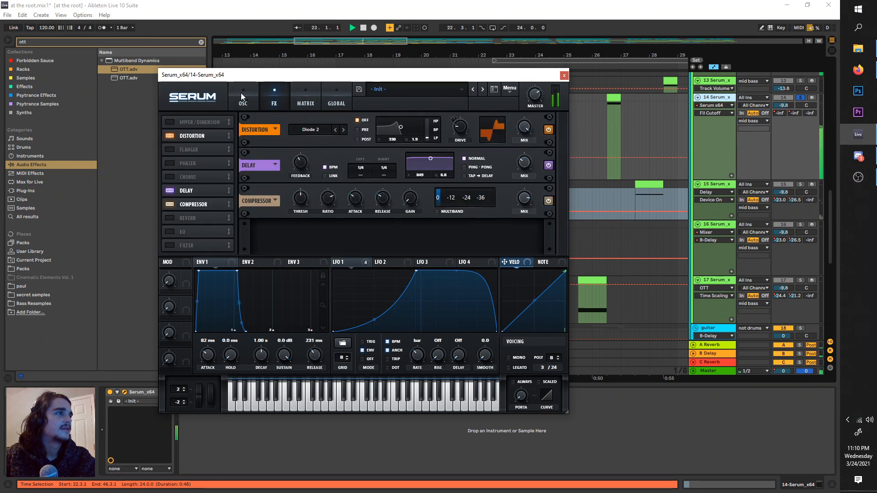
pyautogui.press('space')
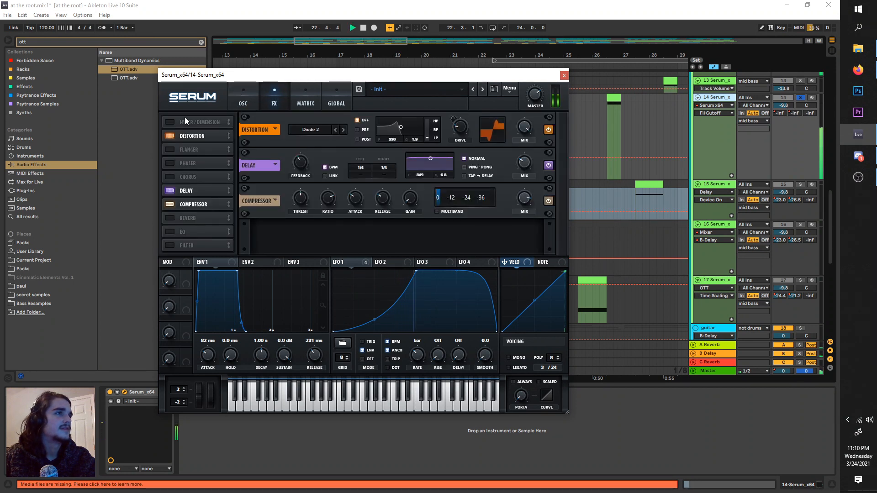
pyautogui.click(167, 135)
pyautogui.press('space')
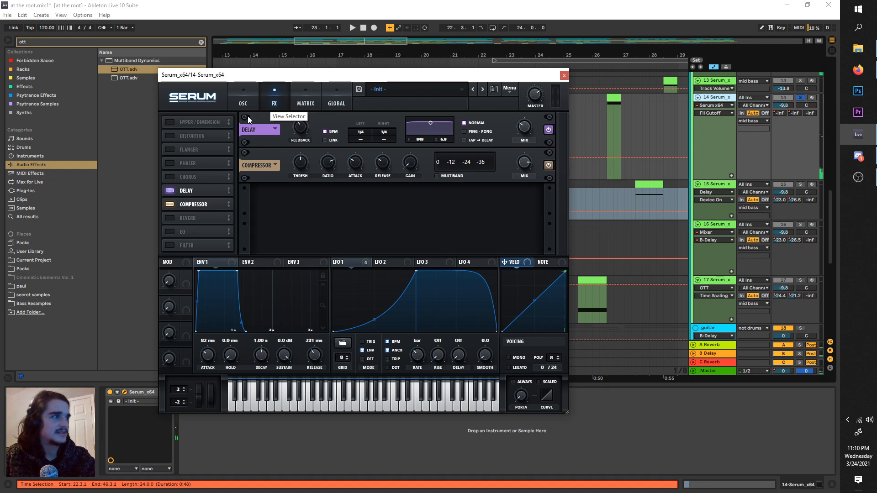
# Step: Enable multiband mode on Serum's compressor and move the compressor ahead of the delay
pyautogui.click(244, 95)
pyautogui.click(273, 94)
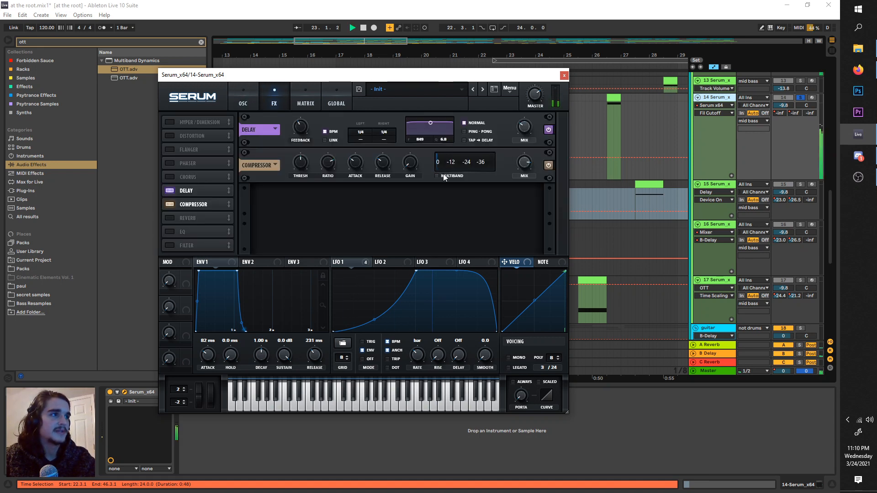
pyautogui.click(443, 176)
pyautogui.moveTo(202, 204); pyautogui.dragTo(203, 184)
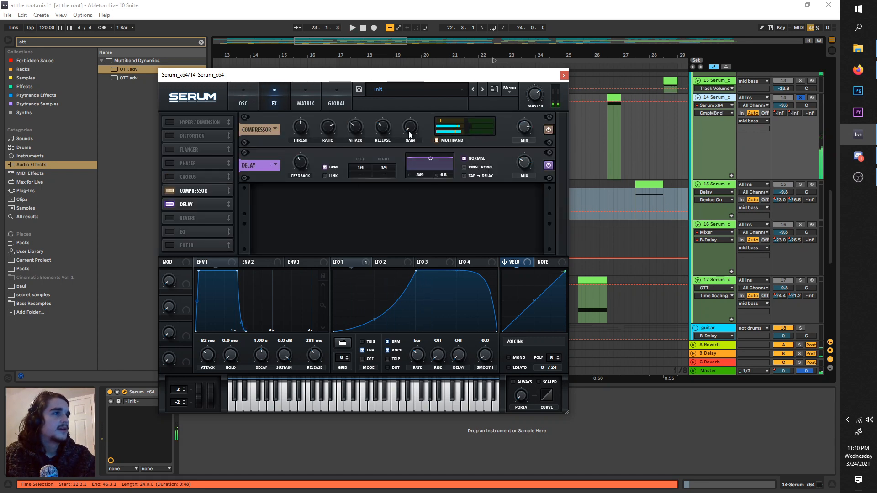
pyautogui.press('space')
# Step: Switch off Serum's oscillator filter, then enable the effects filter and place it between the compressor and delay
pyautogui.click(243, 95)
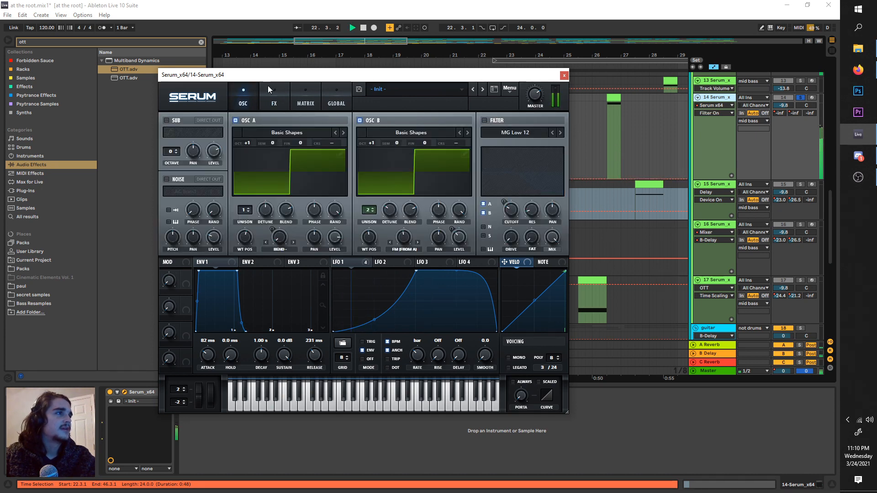
pyautogui.click(267, 87)
pyautogui.press('space')
pyautogui.click(184, 242)
pyautogui.moveTo(184, 243); pyautogui.dragTo(189, 205)
# Step: Assign LFO 1 to the effects filter's cutoff, set the type to MG Low 12 and lower the cutoff
pyautogui.press('space')
pyautogui.moveTo(346, 262); pyautogui.dragTo(371, 173)
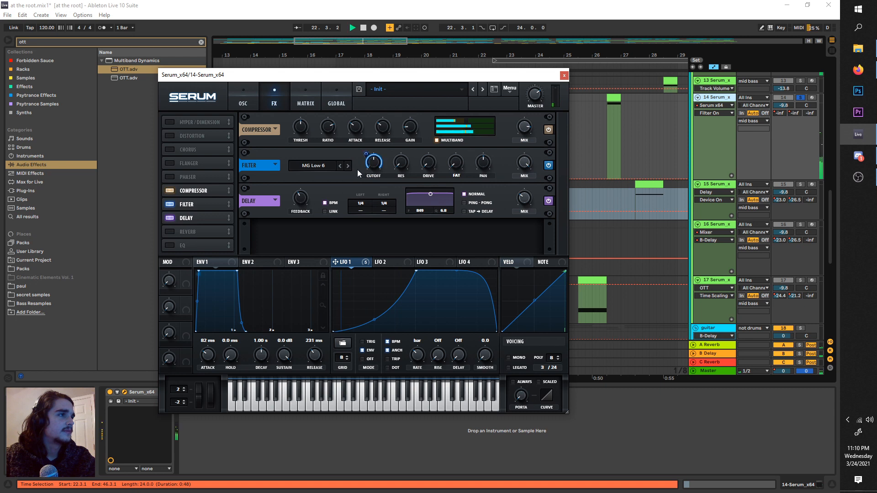
pyautogui.click(348, 165)
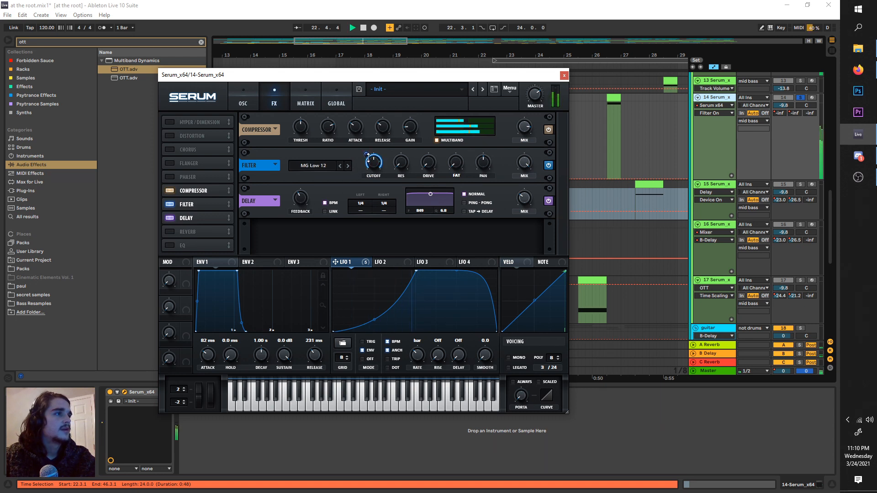
pyautogui.moveTo(367, 160)
pyautogui.moveTo(373, 164); pyautogui.dragTo(372, 171)
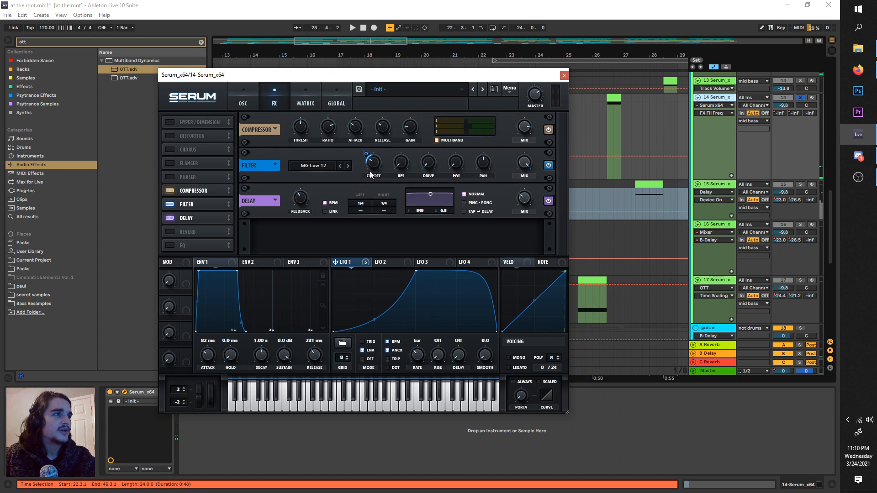
# Step: Set the LFO 1 modulation of the effects filter to about 71 and its cutoff to about 113 Hz while auditioning
pyautogui.press('space')
pyautogui.moveTo(370, 174); pyautogui.dragTo(368, 143)
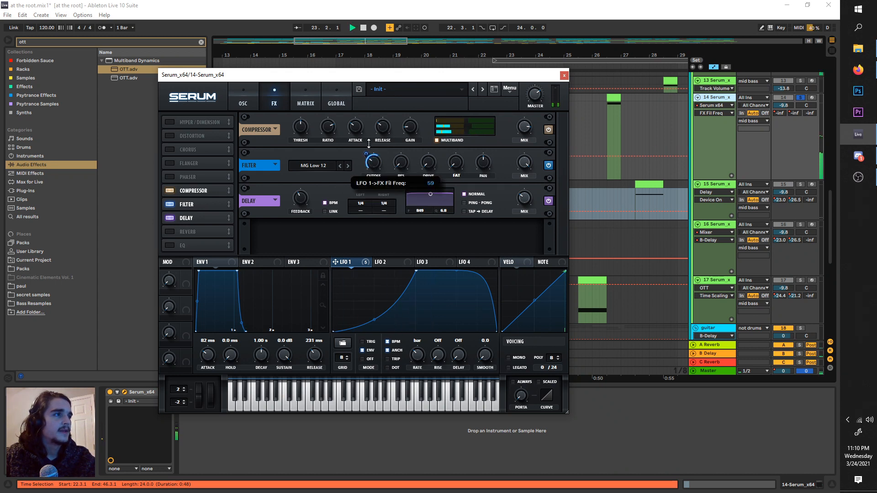
pyautogui.press('space')
pyautogui.press('space')
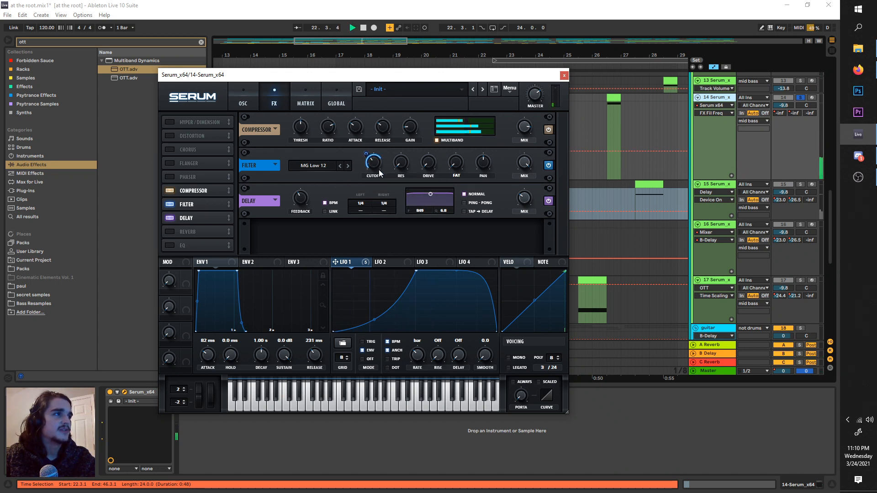
pyautogui.moveTo(370, 164)
pyautogui.press('space')
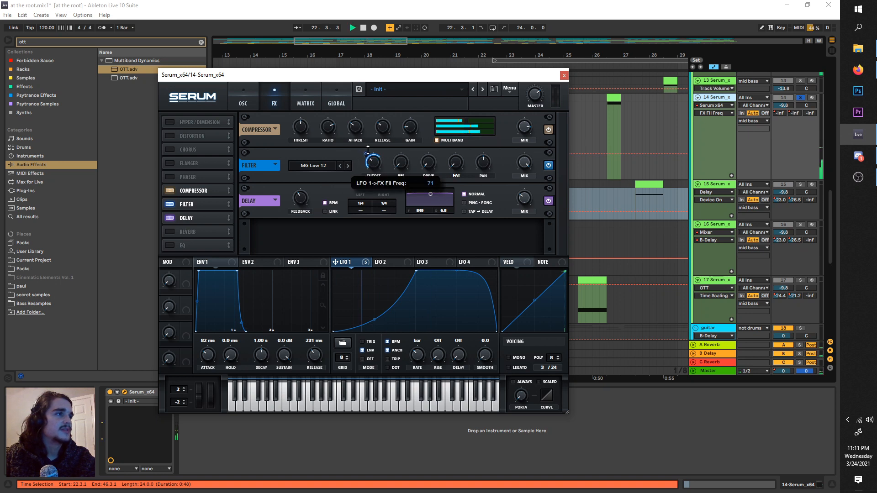
pyautogui.press('space')
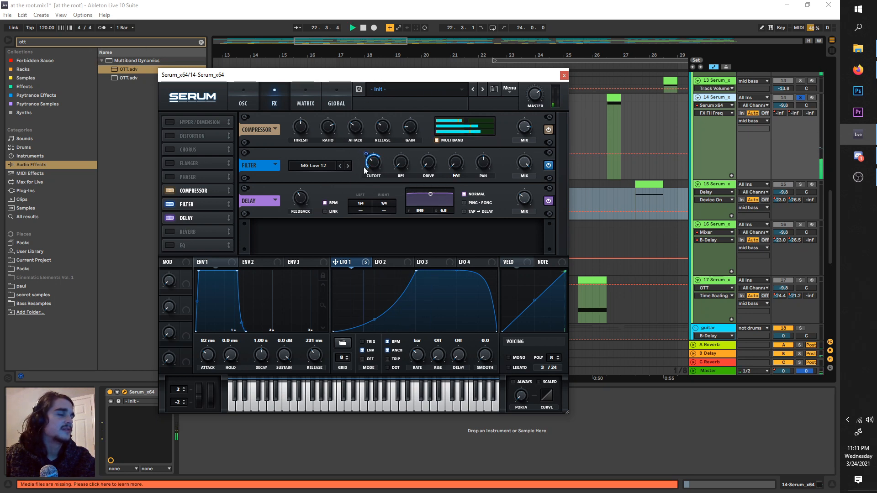
pyautogui.moveTo(373, 158); pyautogui.dragTo(373, 162)
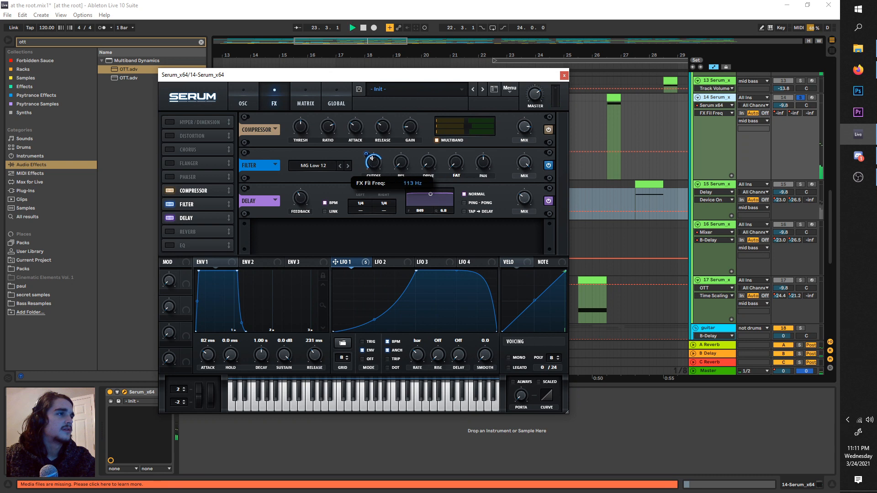
# Step: Unsolo track 14, close the Serum editor and replay the full mix from 22.3.1
pyautogui.press('space')
pyautogui.click(800, 98)
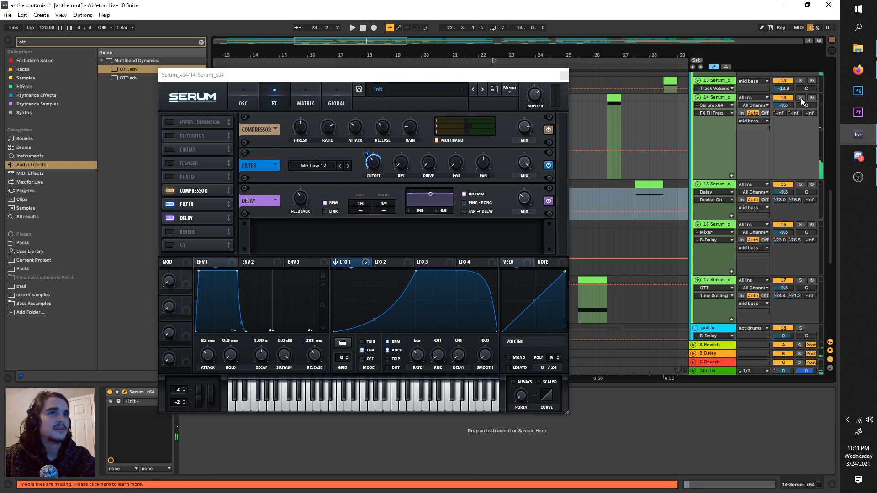
pyautogui.click(564, 76)
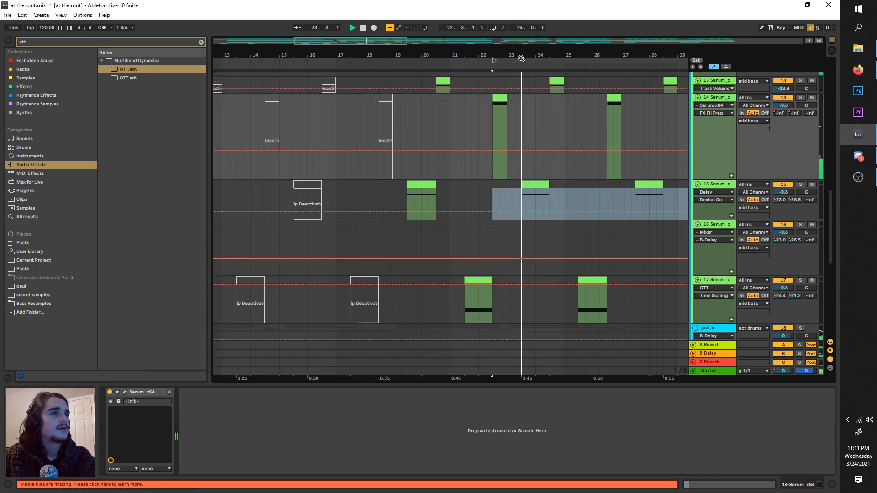
pyautogui.moveTo(530, 61); pyautogui.dragTo(507, 58)
pyautogui.press('space')
pyautogui.press('space')
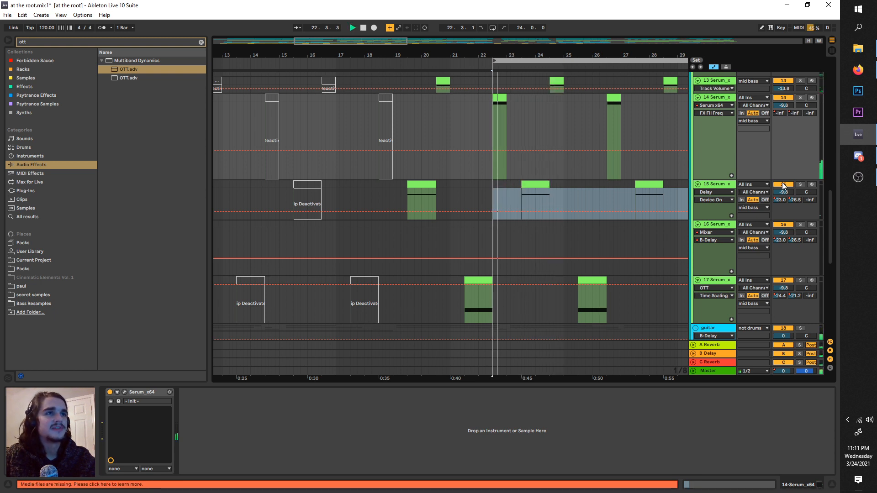
# Step: Listen to the mid basses in the mix while examining track 15's effect chain
pyautogui.scroll(4, 649, 153)
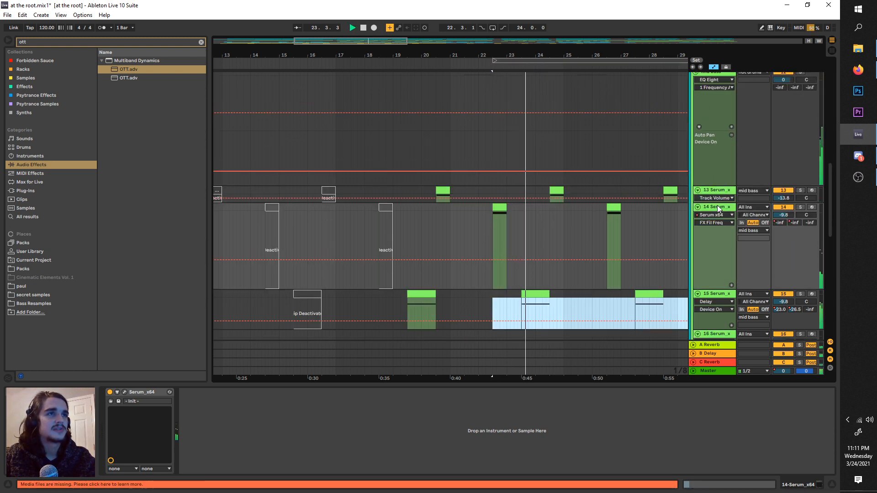
pyautogui.scroll(-3, 715, 183)
pyautogui.click(714, 220)
pyautogui.scroll(-3, 599, 201)
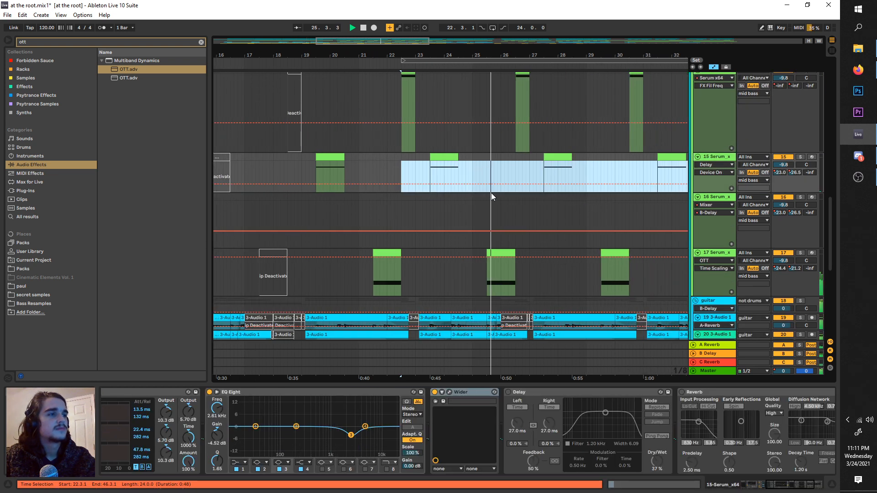
pyautogui.press('space')
pyautogui.scroll(6, 539, 173)
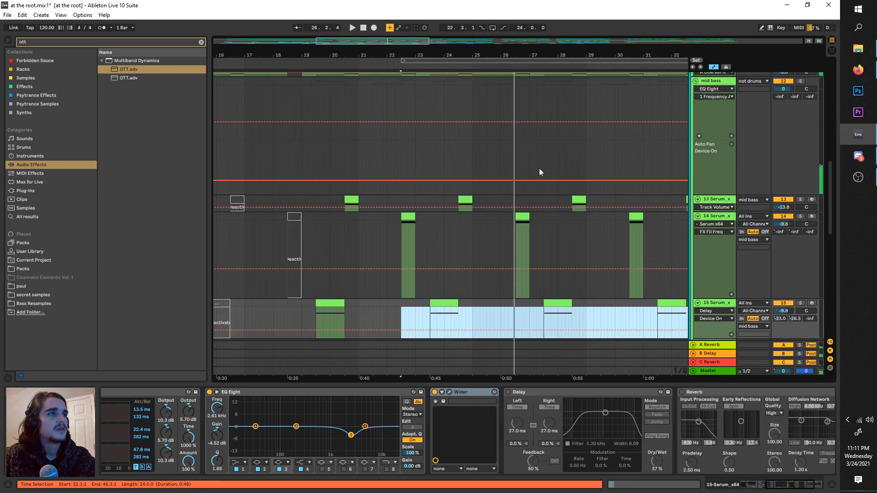
# Step: Search the audio effects for "catch" and add Mastering - Catch Peaks after EQ Eight on the mid bass group
pyautogui.click(725, 195)
pyautogui.scroll(-5, 539, 269)
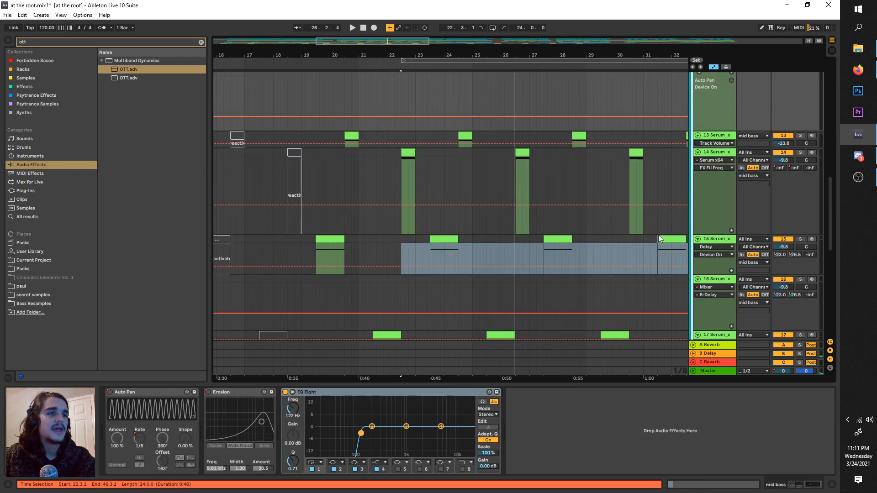
pyautogui.scroll(2, 579, 180)
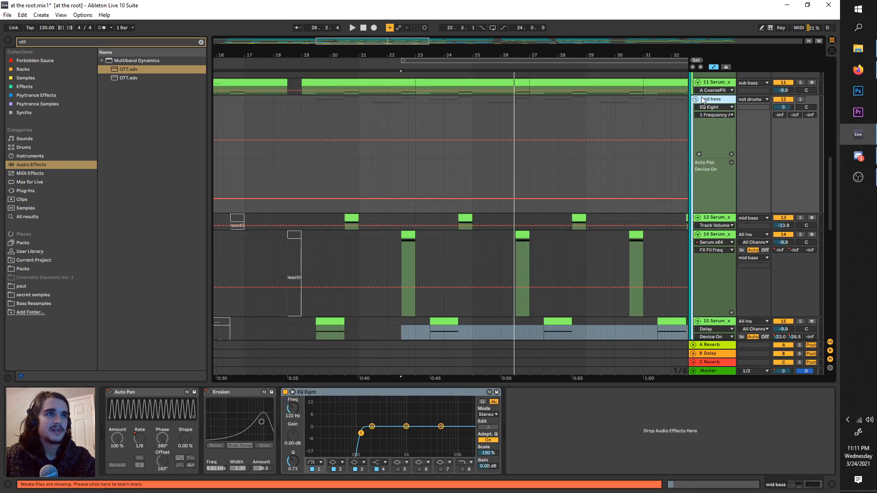
pyautogui.click(57, 41)
pyautogui.press('BackSpace')
pyautogui.press('BackSpace')
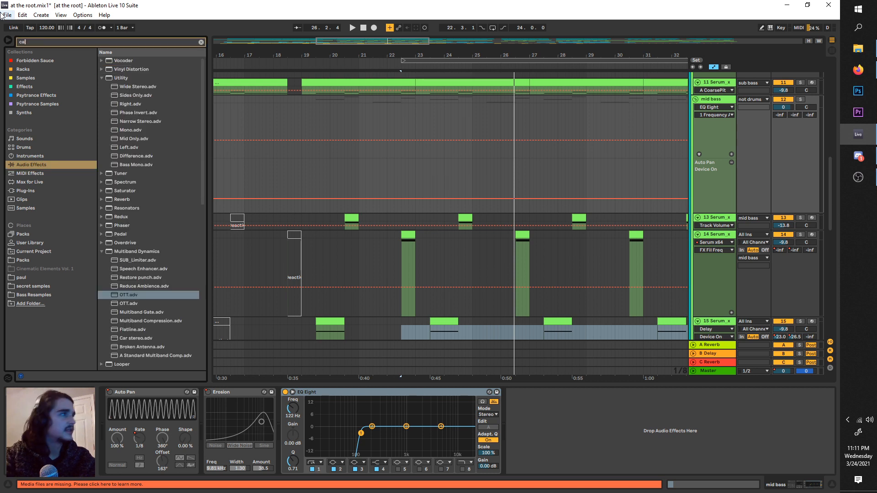
pyautogui.write('catch')
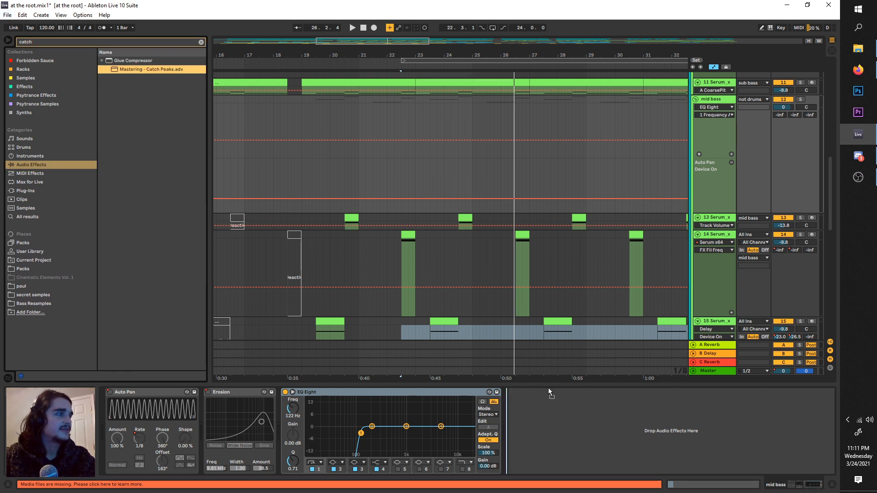
pyautogui.moveTo(470, 430); pyautogui.dragTo(514, 420)
# Step: Set the Catch Peaks threshold to -24.4 dB on the mid bass group and audition the group soloed
pyautogui.press('space')
pyautogui.moveTo(551, 452); pyautogui.dragTo(551, 482)
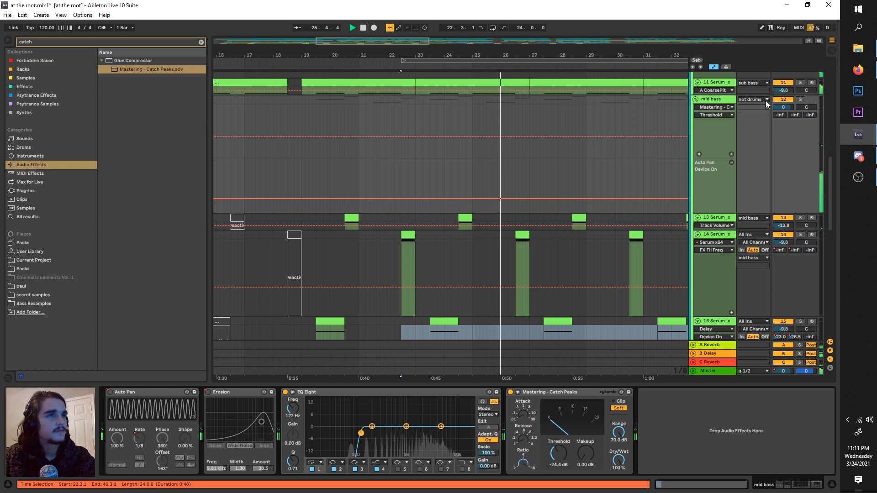
pyautogui.press('space')
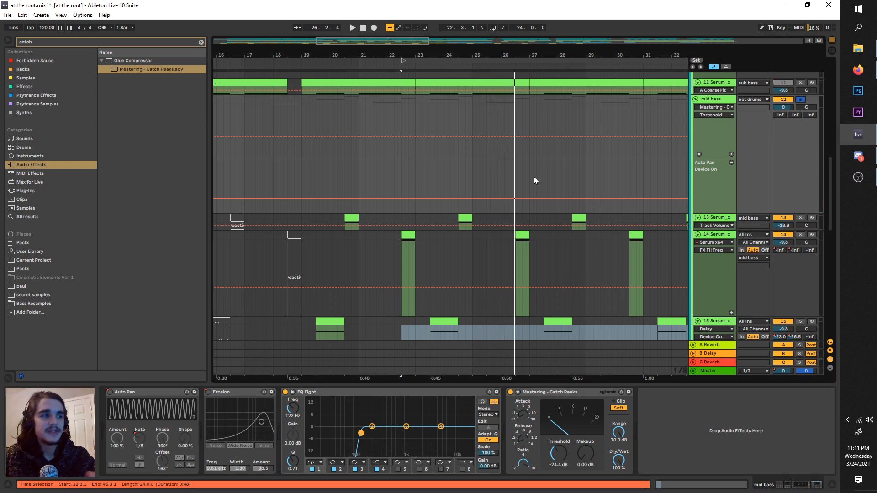
# Step: Place the insert marker at 22.3.1 on track 14 and review the mid bass tracks, displaying track 17's devices
pyautogui.scroll(-4, 534, 177)
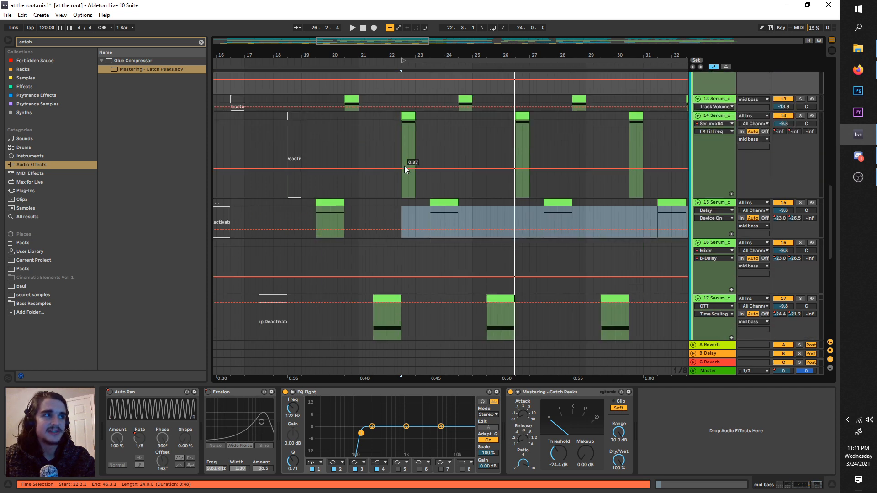
pyautogui.click(406, 148)
pyautogui.click(404, 145)
pyautogui.scroll(-3, 404, 145)
pyautogui.scroll(-2, 407, 146)
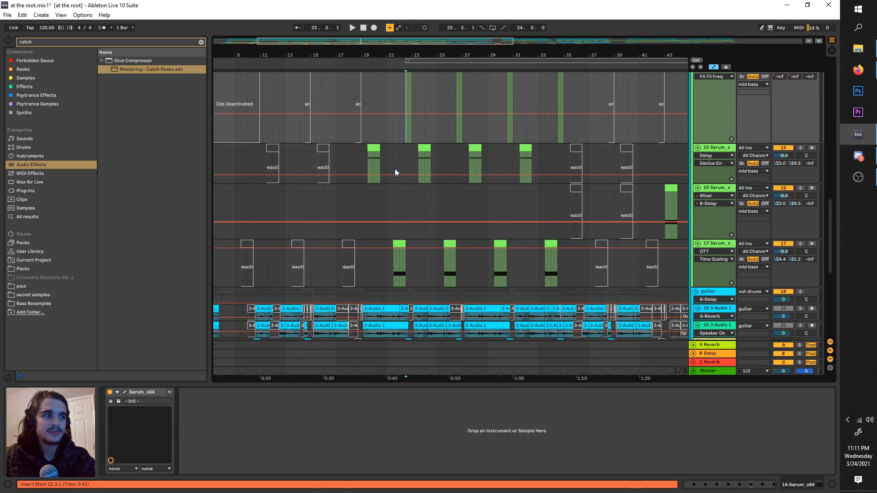
pyautogui.scroll(2, 362, 192)
pyautogui.scroll(-5, 384, 200)
pyautogui.click(707, 192)
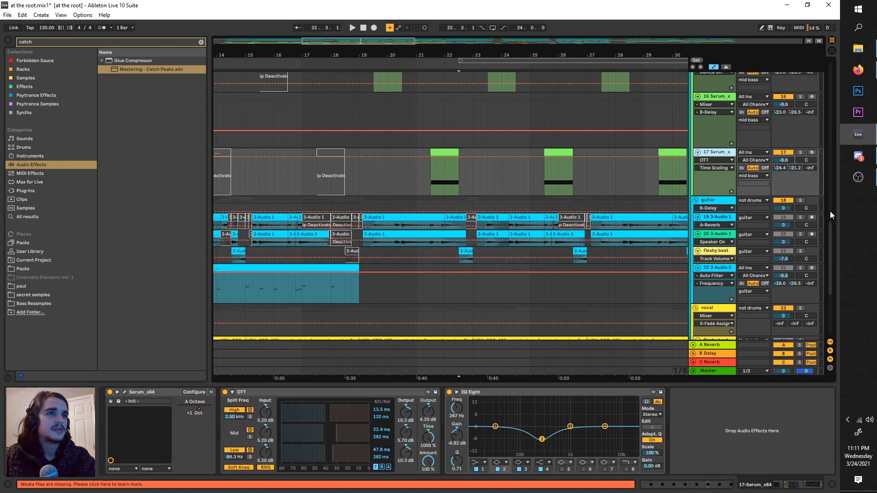
# Step: Solo the guitar group and soften its EQ Eight low cut to 95.8 Hz with a Q of 0.16 while listening
pyautogui.click(796, 201)
pyautogui.click(801, 200)
pyautogui.press('space')
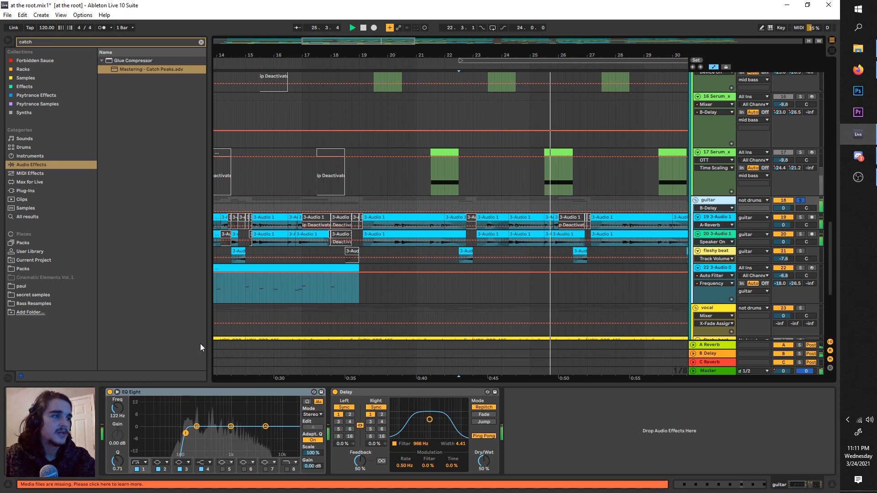
pyautogui.moveTo(185, 439); pyautogui.dragTo(185, 447)
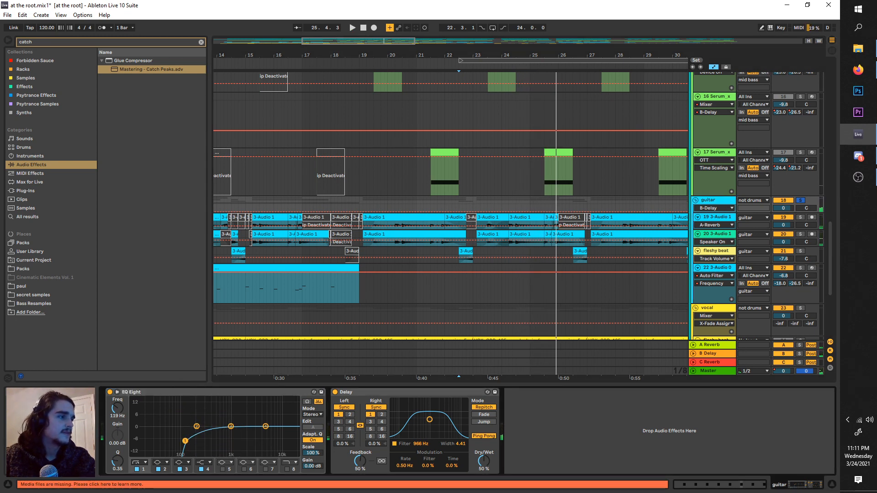
pyautogui.press('space')
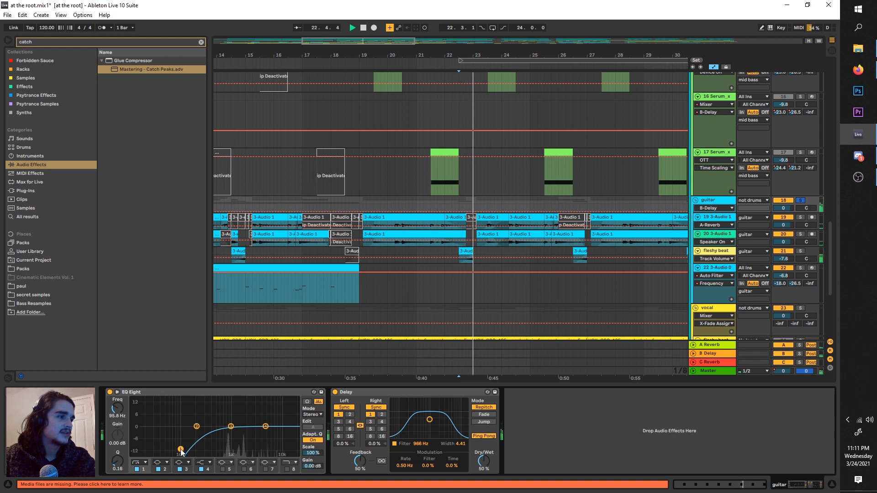
# Step: Duplicate the guitar group's EQ Eight, set the copy to M/S mode and cut the sides by 6.57 dB at 359 Hz
pyautogui.click(228, 391)
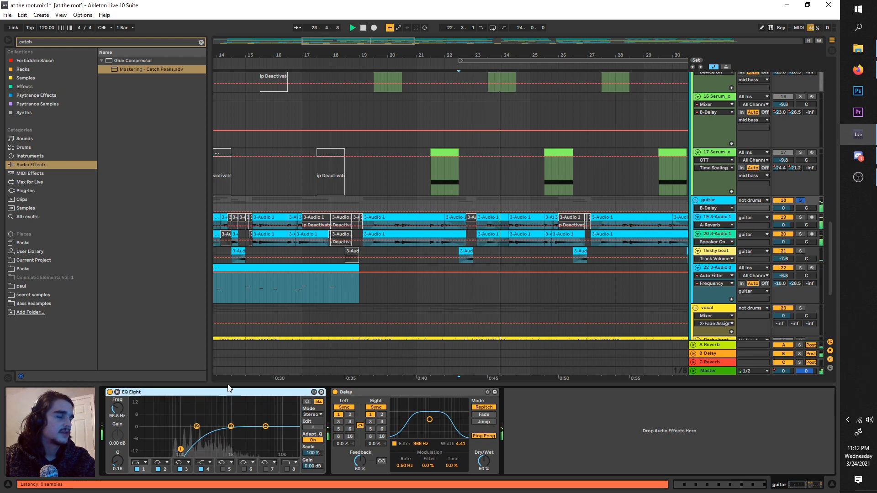
pyautogui.hotkey('ctrl', 'd')
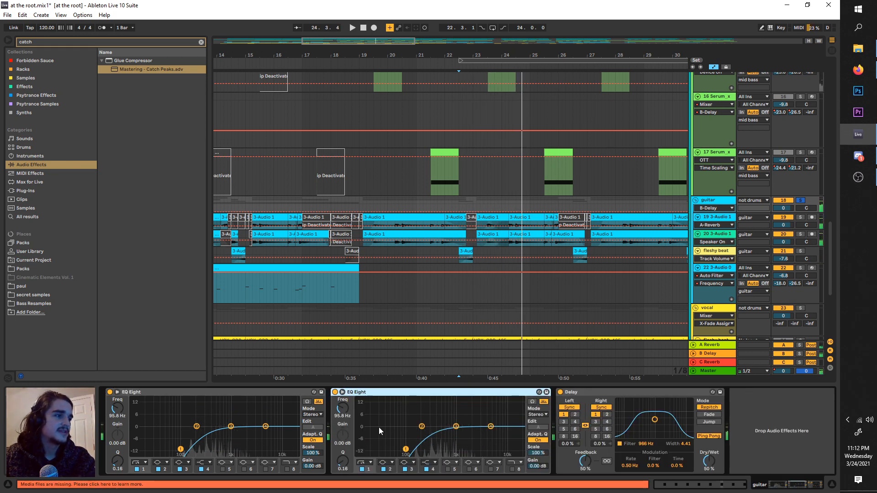
pyautogui.click(538, 414)
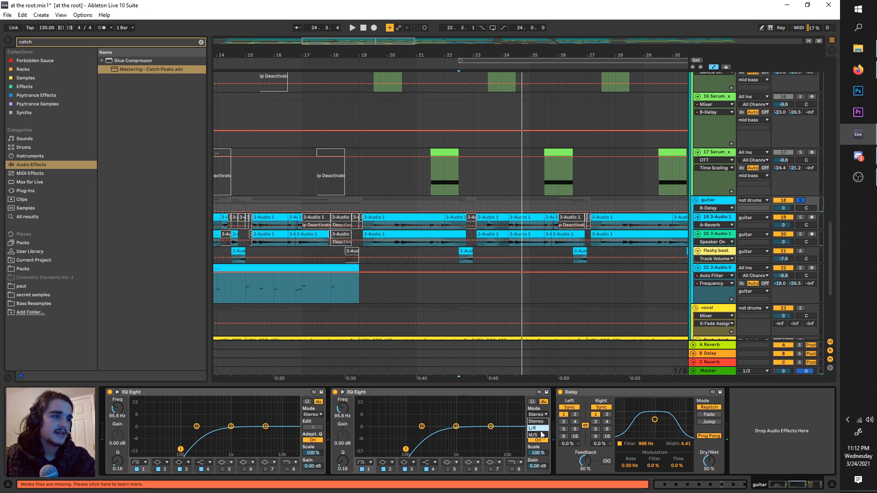
pyautogui.click(543, 434)
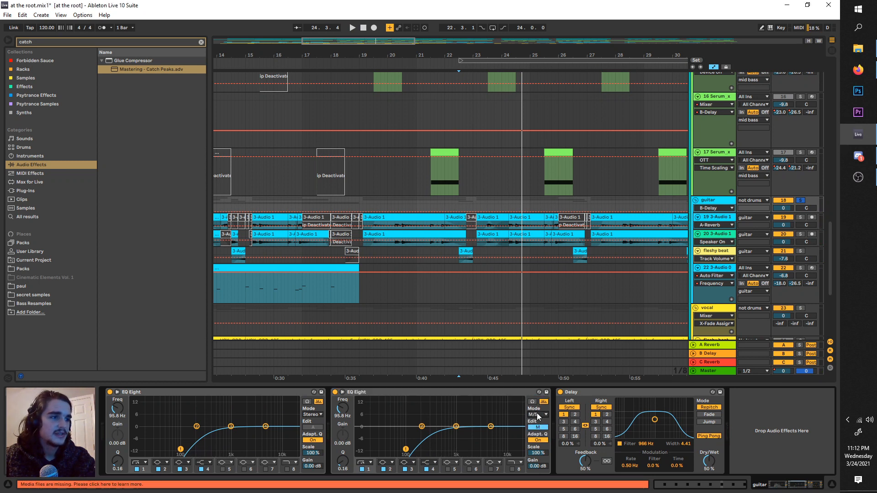
pyautogui.moveTo(441, 426); pyautogui.dragTo(434, 439)
# Step: Audition the soloed guitar group, comparing the sound with its first EQ Eight bypassed and active
pyautogui.press('space')
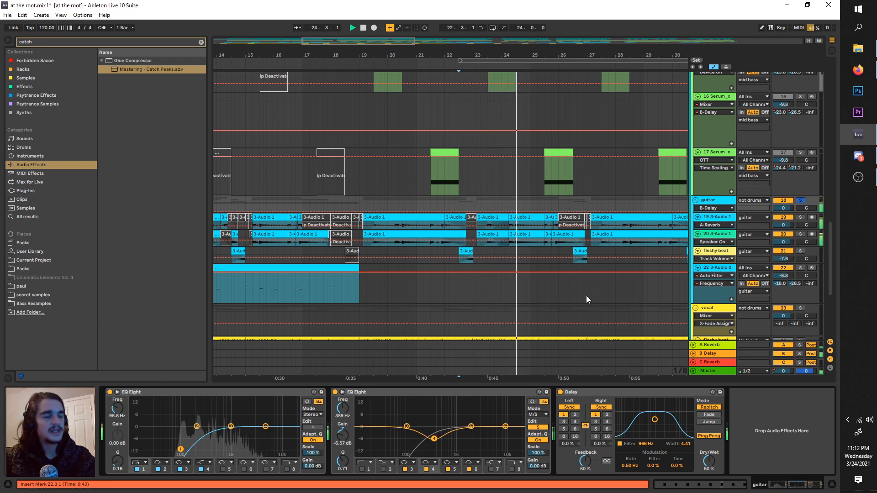
pyautogui.click(110, 392)
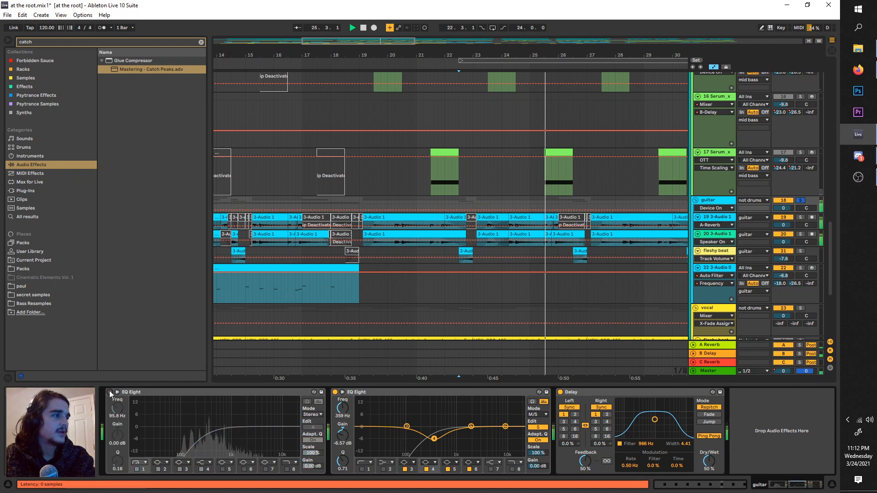
pyautogui.click(110, 392)
pyautogui.scroll(-3, 360, 247)
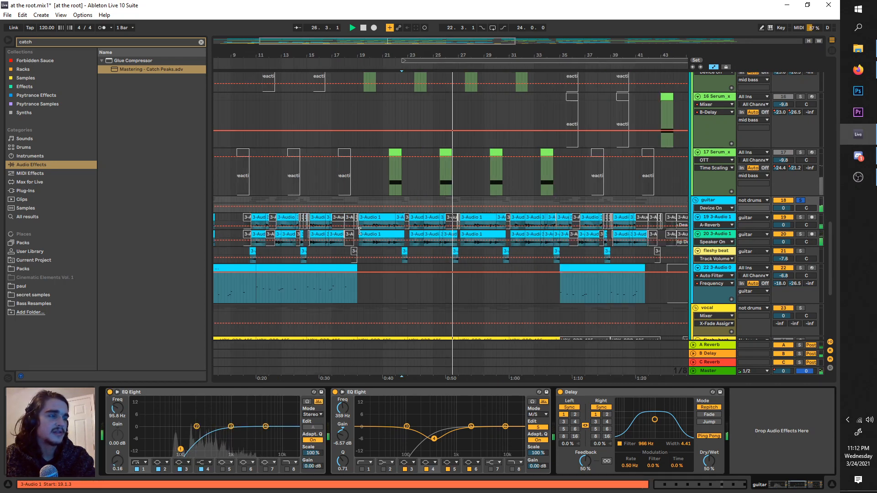
# Step: Unsolo the guitar group and set its volume to 2.0 dB in the full mix, with the loop region starting at 18.4.3
pyautogui.click(800, 201)
pyautogui.hscroll(-1, 452, 73)
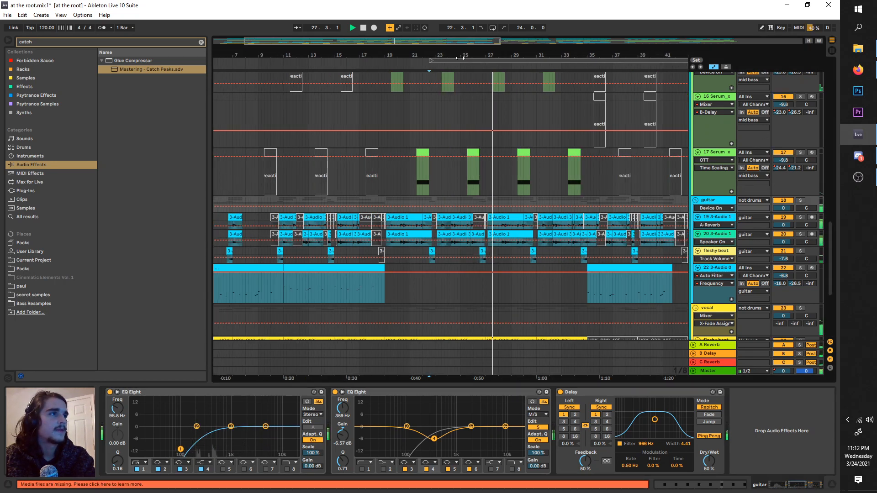
pyautogui.moveTo(464, 59); pyautogui.dragTo(417, 60)
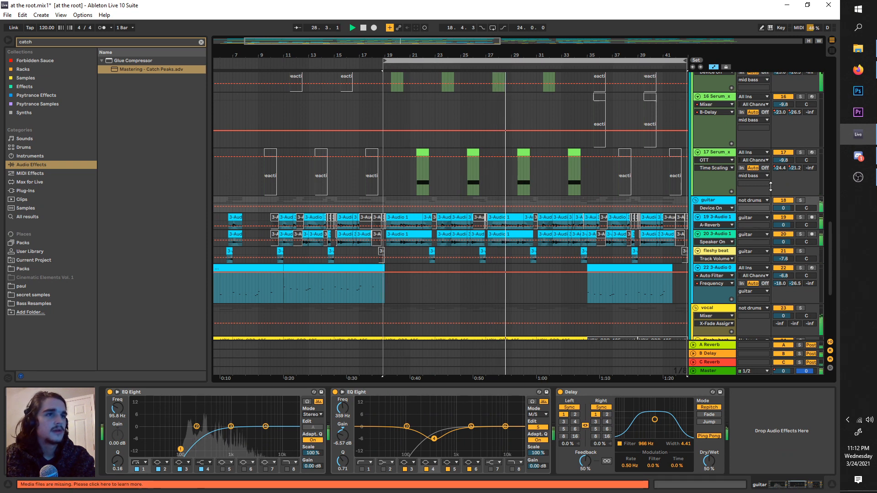
pyautogui.moveTo(783, 208); pyautogui.dragTo(783, 205)
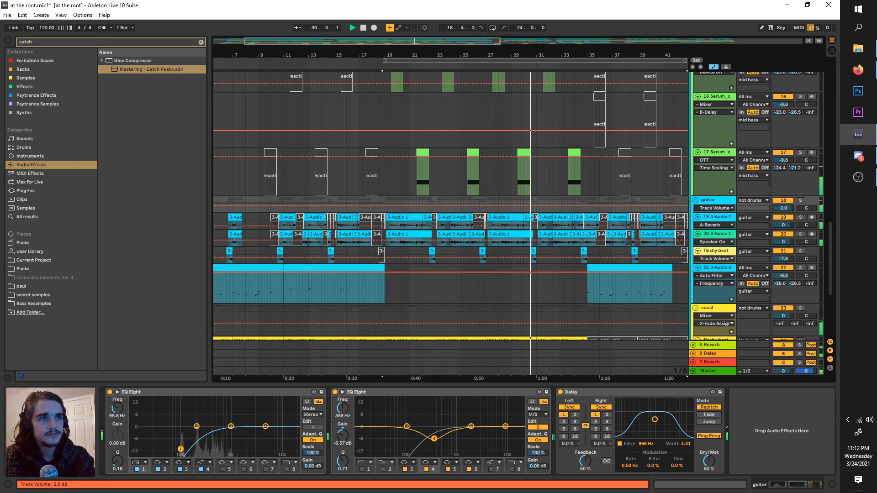
# Step: Solo the vocal group and soften its EQ Eight low cut to 100 Hz with a Q of 0.12 during playback
pyautogui.scroll(-5, 507, 172)
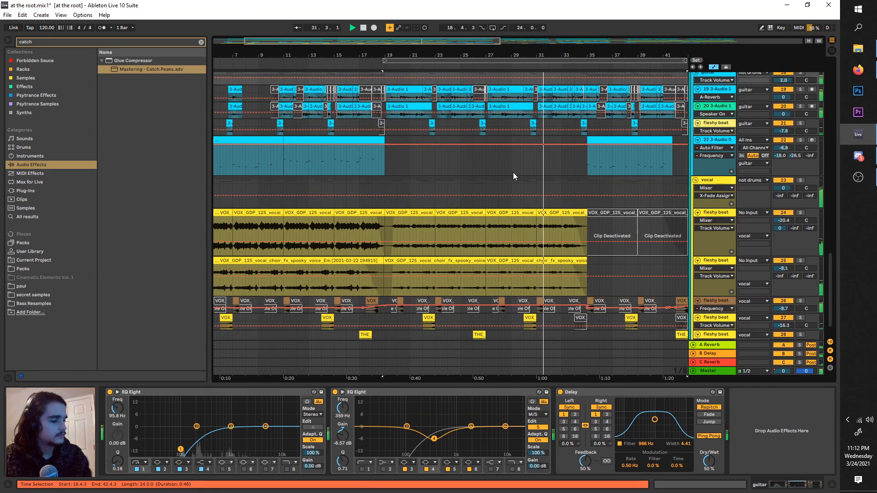
pyautogui.scroll(-1, 517, 175)
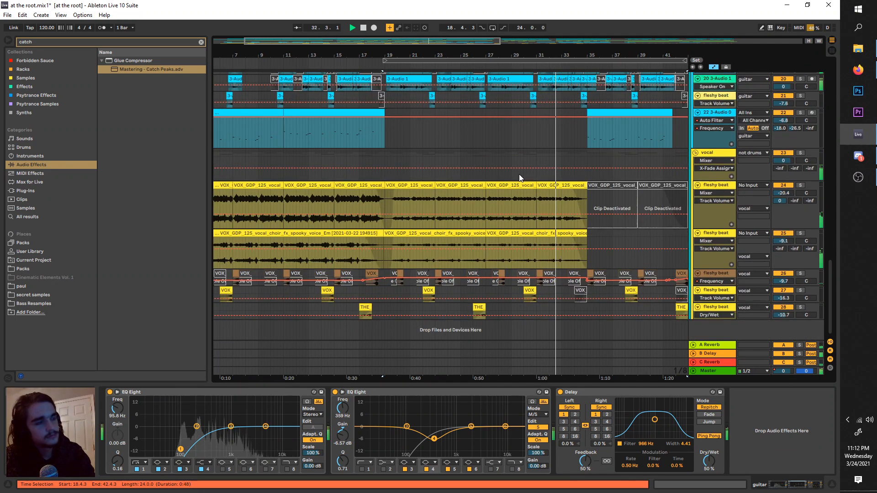
pyautogui.click(800, 153)
pyautogui.press('space')
pyautogui.press('space')
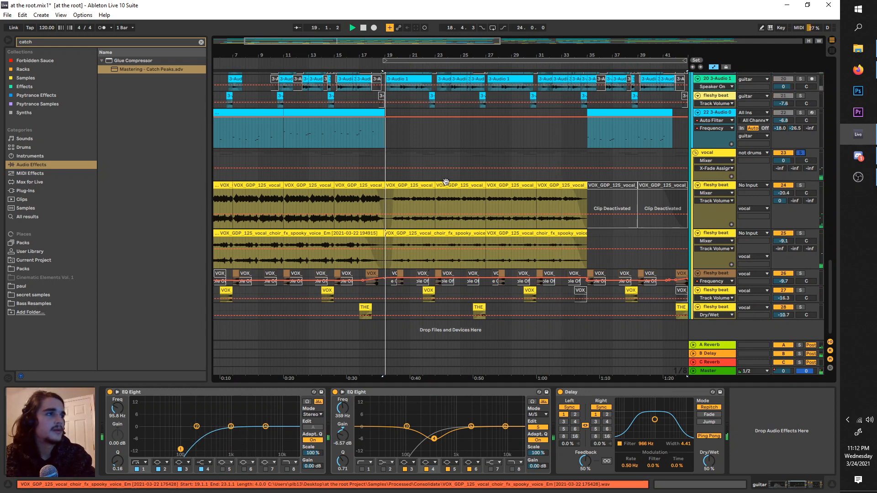
pyautogui.click(717, 165)
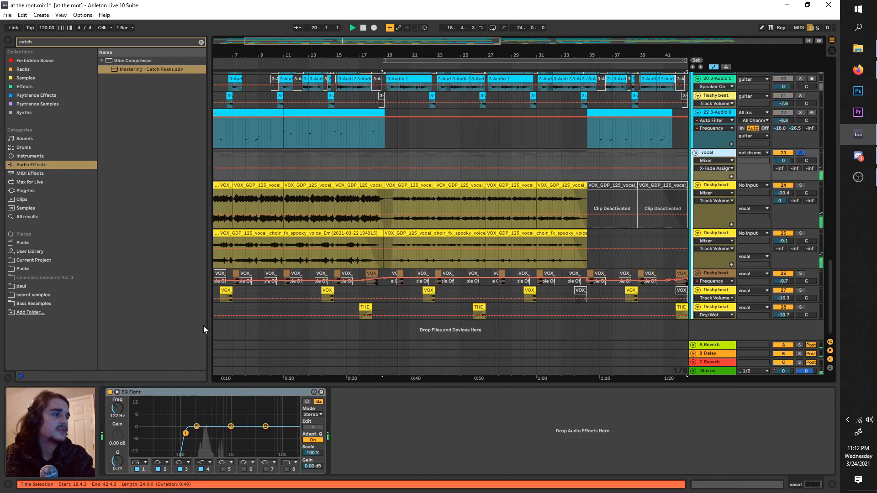
pyautogui.moveTo(186, 433); pyautogui.dragTo(185, 452)
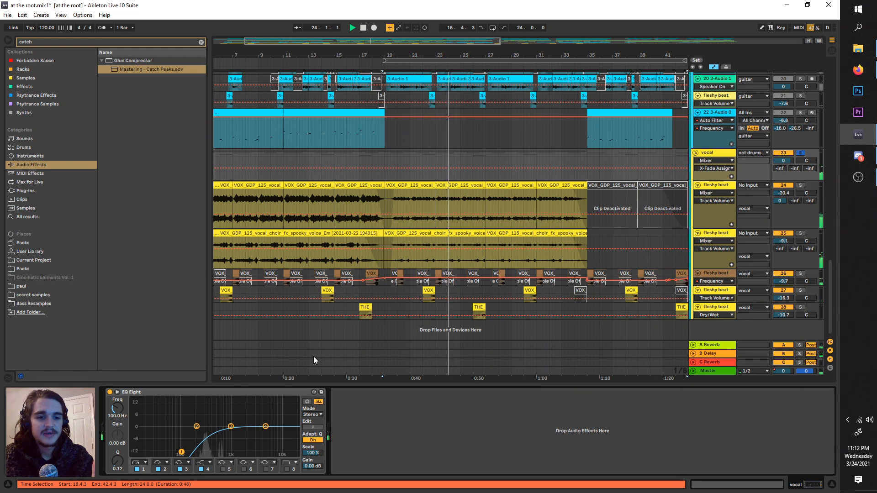
# Step: Check the guitar and vocal groups' effects in the mix and set the soloed vocal group's volume to 5.4 dB
pyautogui.scroll(2, 665, 246)
pyautogui.click(710, 193)
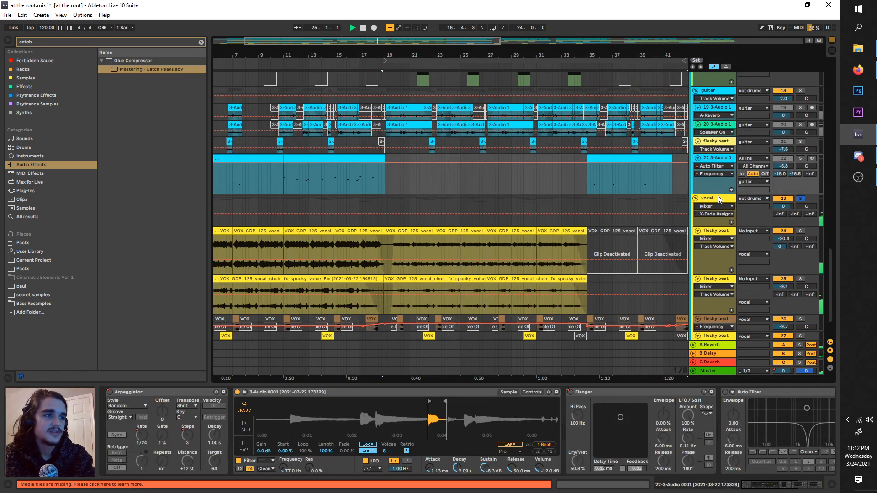
pyautogui.click(707, 197)
pyautogui.scroll(5, 711, 189)
pyautogui.scroll(1, 711, 190)
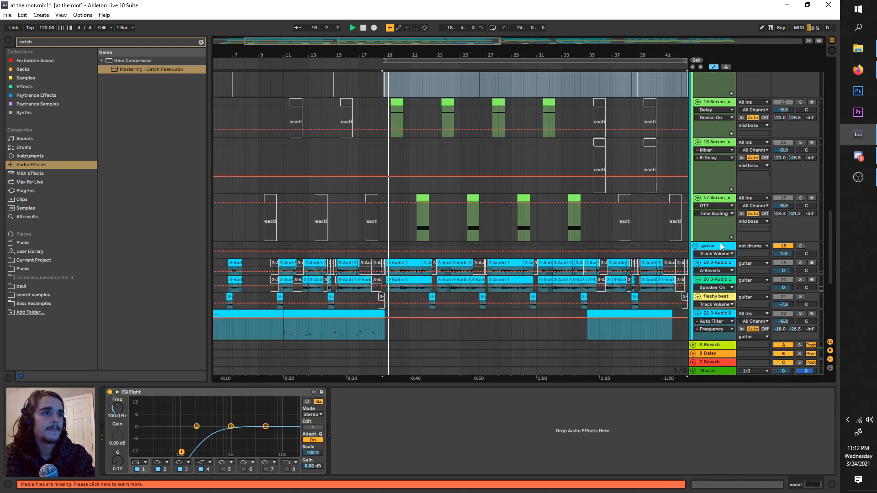
pyautogui.click(717, 246)
pyautogui.scroll(-5, 697, 238)
pyautogui.click(801, 226)
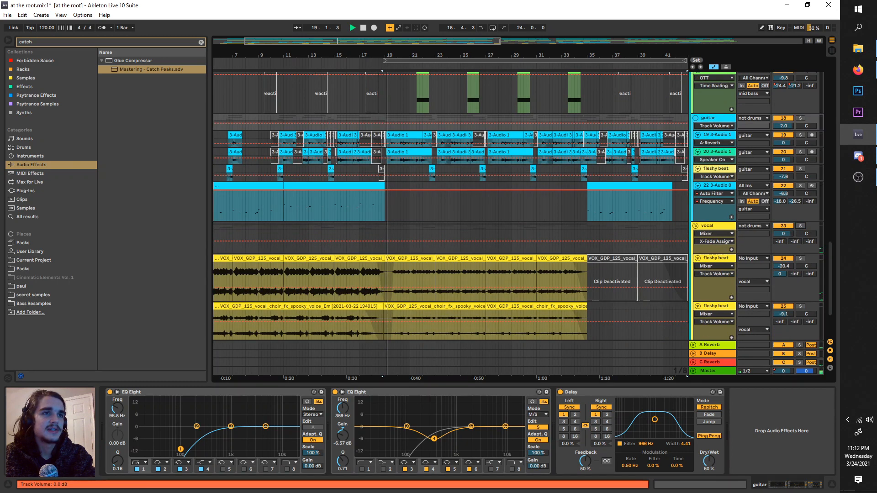
pyautogui.click(800, 226)
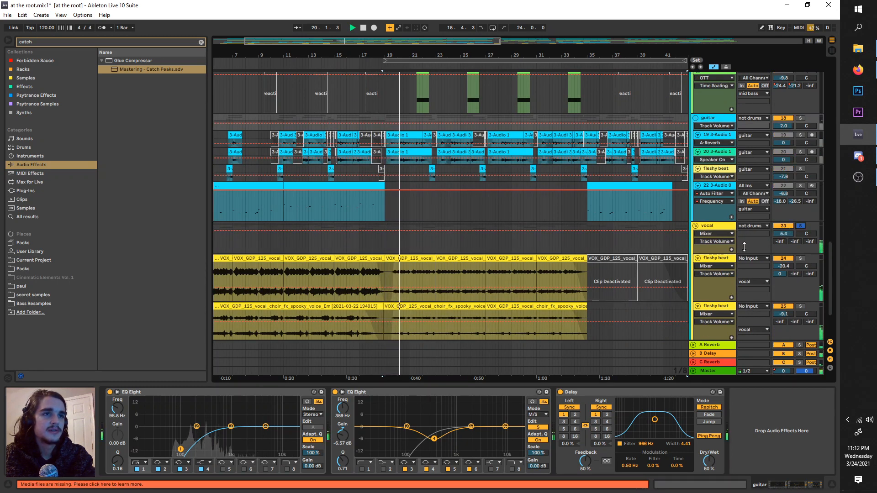
# Step: Search the plug-ins for "wider" and add Wider after EQ Eight on the vocal group
pyautogui.click(591, 247)
pyautogui.hotkey('ctrl', 'a')
pyautogui.write('wider')
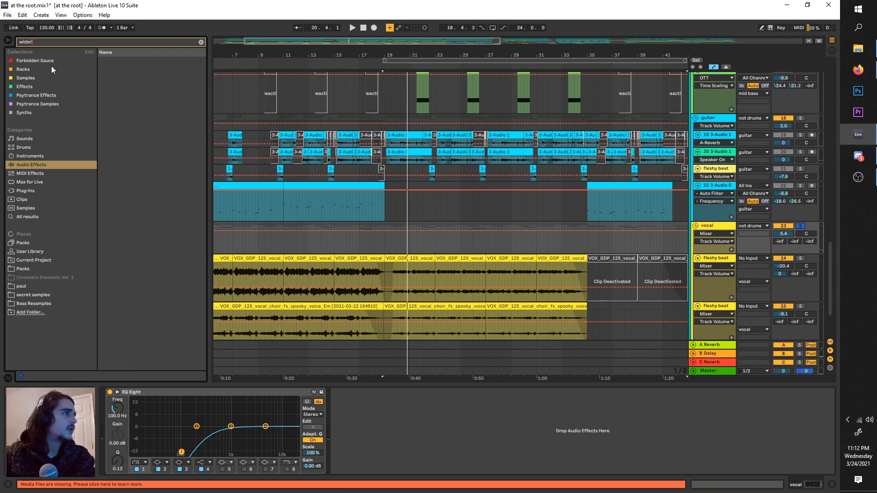
pyautogui.click(39, 183)
pyautogui.click(32, 164)
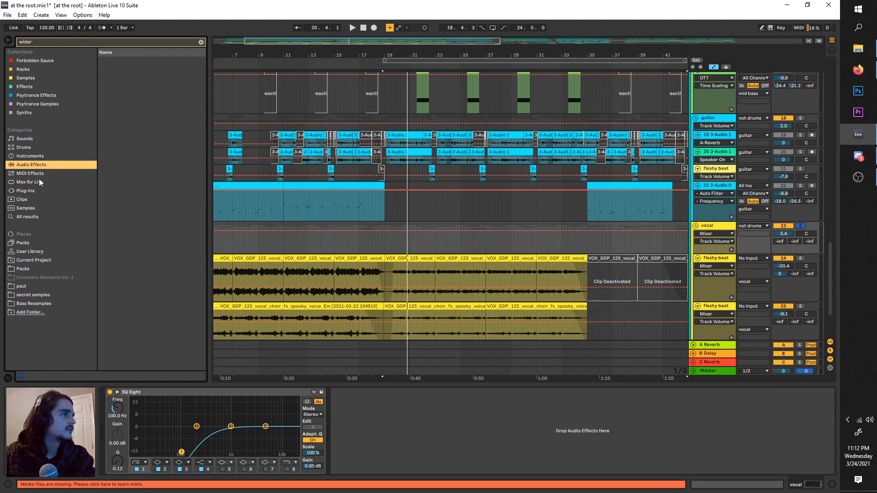
pyautogui.click(39, 200)
pyautogui.click(37, 192)
pyautogui.moveTo(116, 60); pyautogui.dragTo(401, 434)
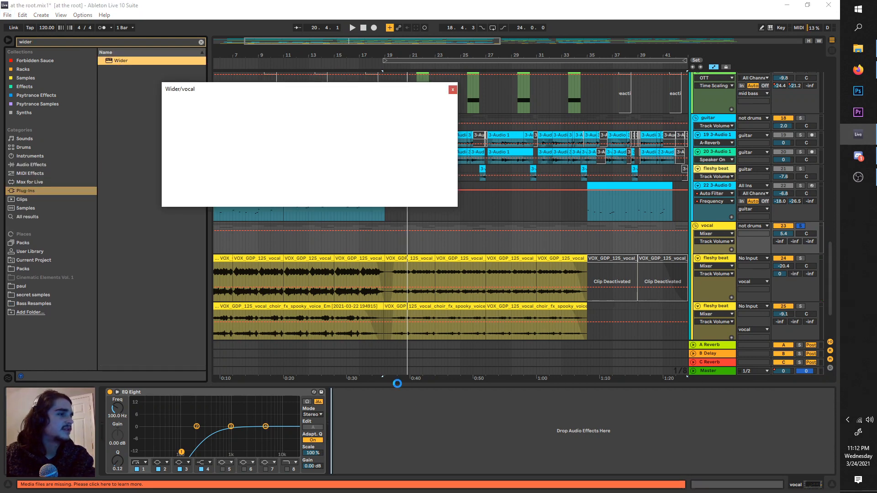
# Step: Set the vocal group's Wider amount to about 159% and its track volume to 4.1 dB during playback
pyautogui.press('space')
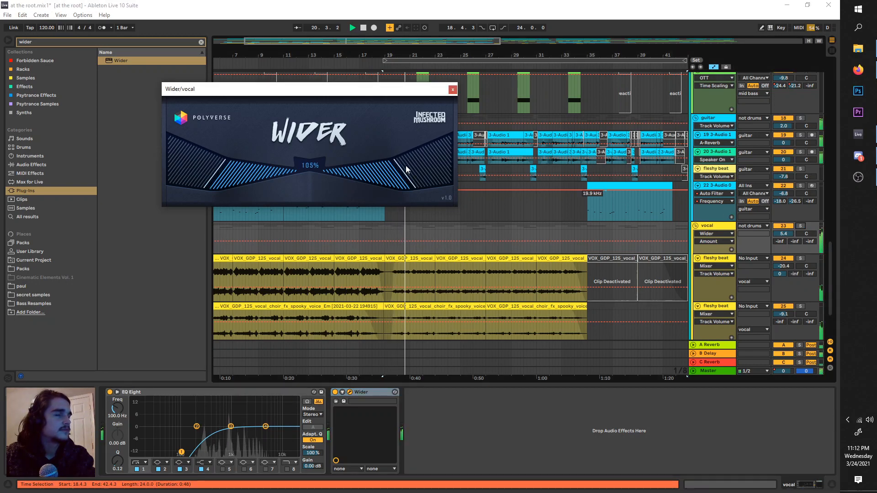
pyautogui.moveTo(405, 169); pyautogui.dragTo(460, 152)
pyautogui.click(777, 234)
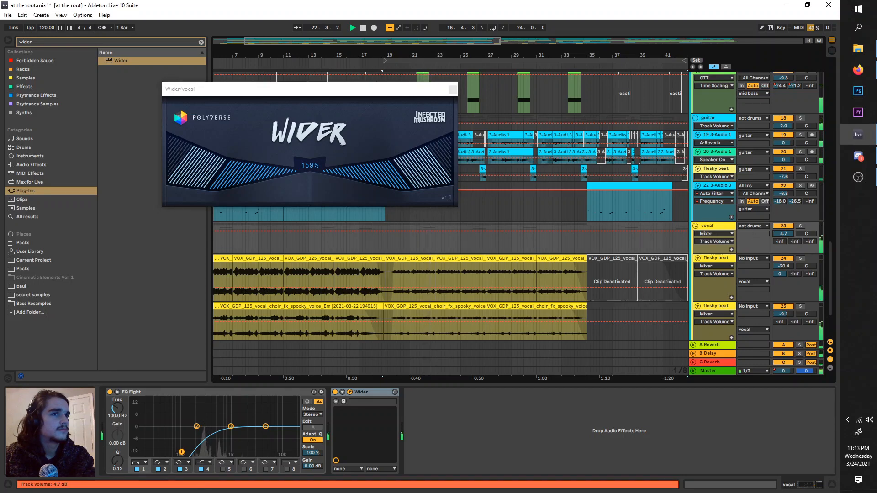
pyautogui.moveTo(783, 233); pyautogui.dragTo(782, 234)
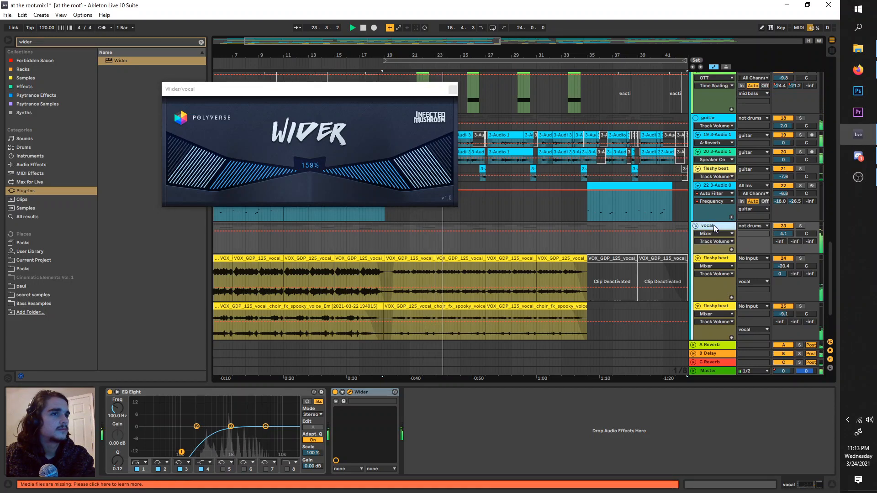
# Step: Find "catch" in the audio effects and add Mastering - Catch Peaks between the vocal group's EQ Eight and Wider, with a -32.1 dB threshold
pyautogui.doubleClick(32, 42)
pyautogui.write('catch')
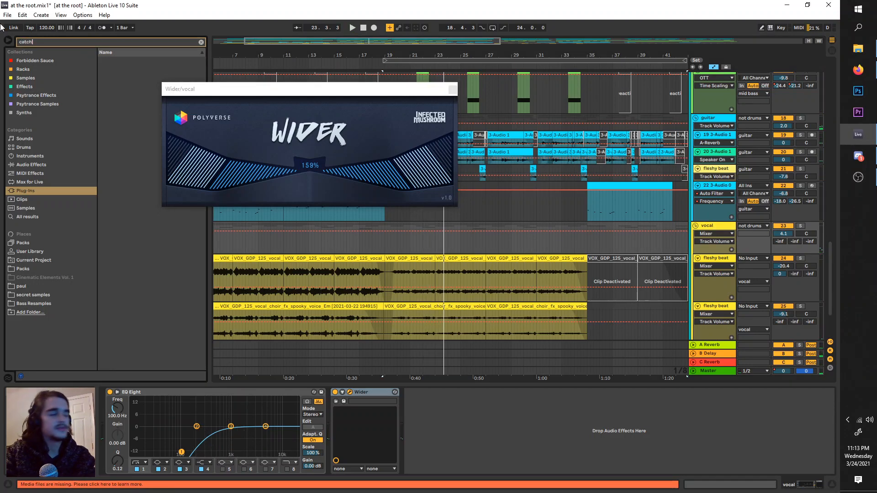
pyautogui.click(31, 164)
pyautogui.moveTo(150, 69); pyautogui.dragTo(357, 417)
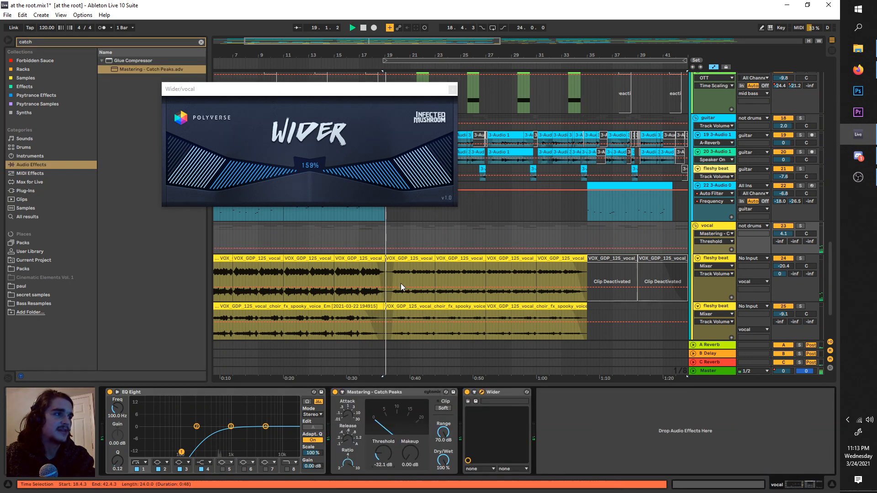
# Step: Place the insert marker at 21.1.3 on the vocal track, audition the vocals in the full mix and close the Wider window
pyautogui.click(410, 276)
pyautogui.click(800, 227)
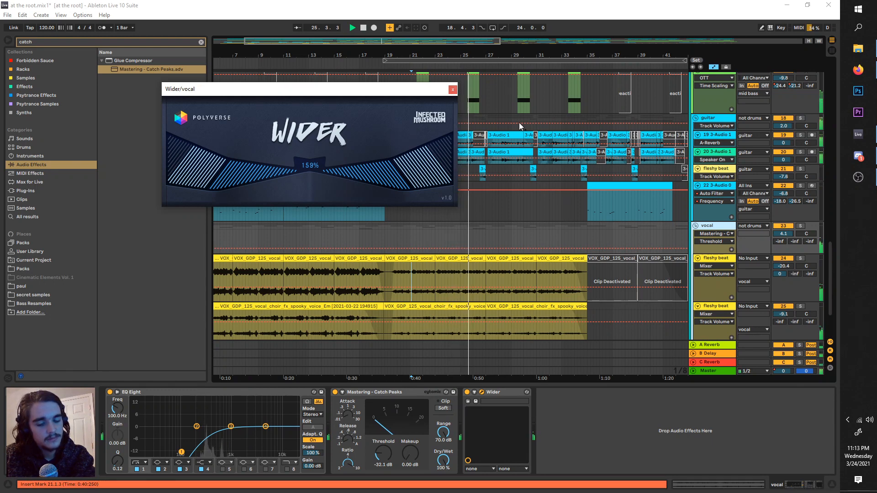
pyautogui.click(452, 90)
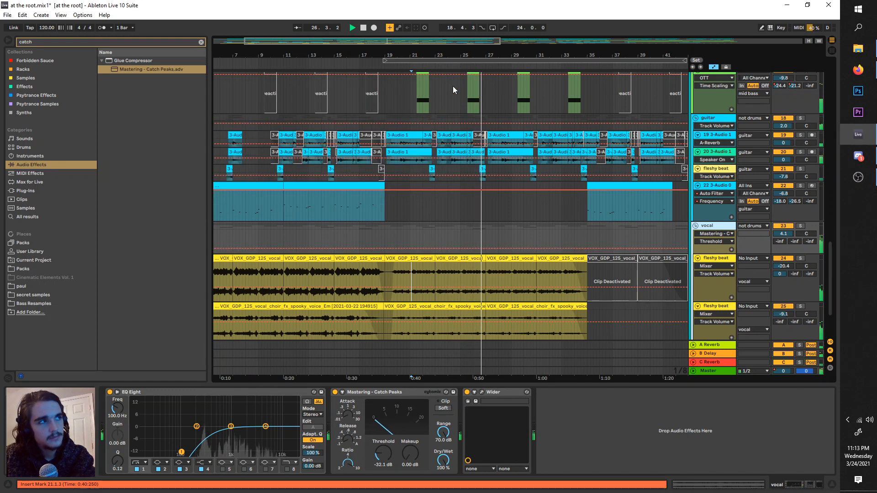
# Step: Stop playback and look over the arrangement's tracks from the basses down to the vocals
pyautogui.scroll(1, 451, 239)
pyautogui.scroll(8, 454, 240)
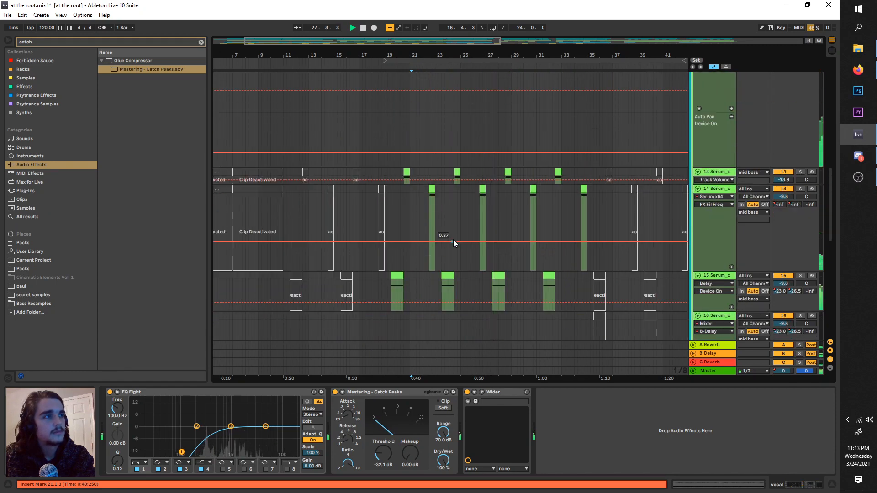
pyautogui.press('space')
pyautogui.scroll(1, 453, 239)
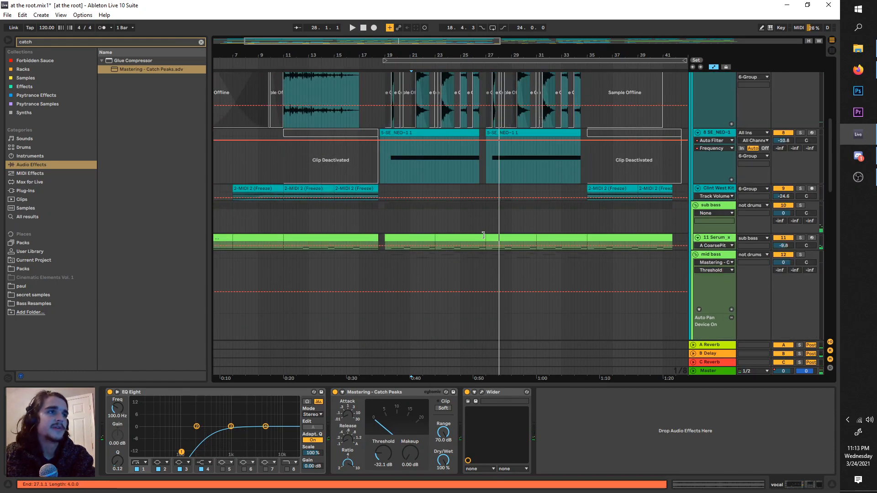
pyautogui.scroll(-3, 453, 239)
pyautogui.moveTo(830, 219); pyautogui.dragTo(716, 381)
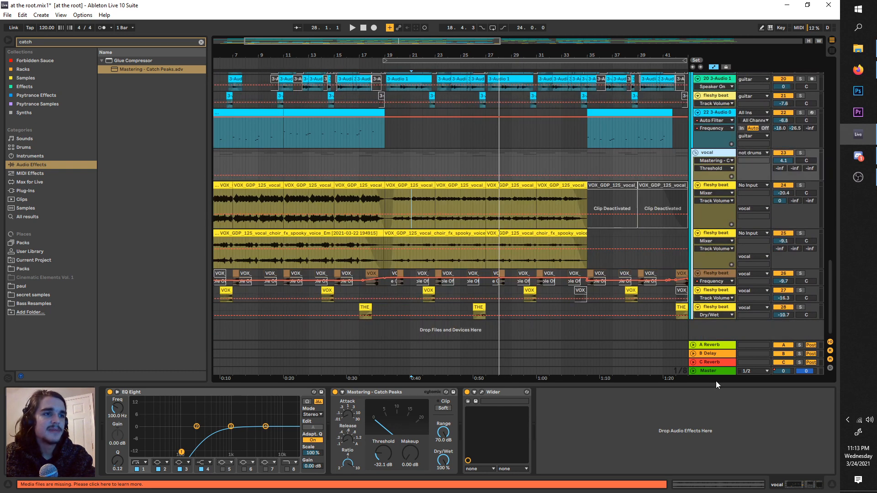
# Step: Find "eq" in the audio effects and add EQ Eight to the master track after the Glue Compressor
pyautogui.click(702, 371)
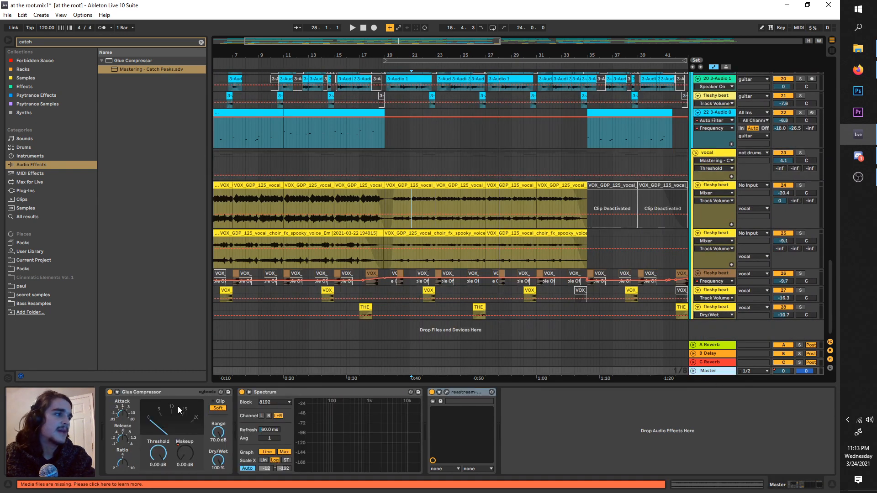
pyautogui.click(165, 394)
pyautogui.press('space')
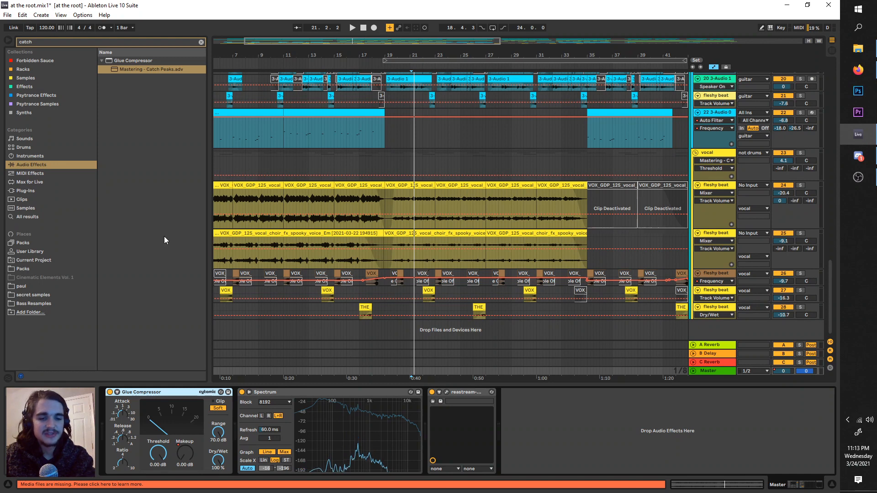
pyautogui.click(139, 41)
pyautogui.write('eq')
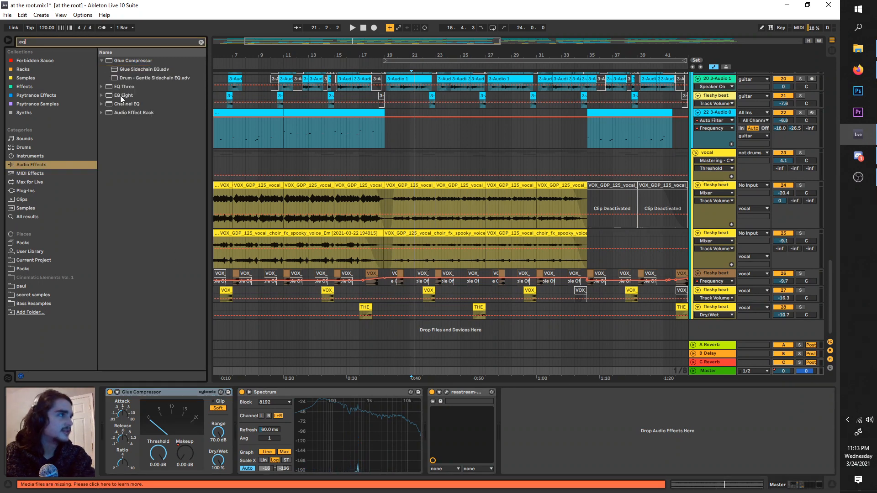
pyautogui.moveTo(121, 99); pyautogui.dragTo(259, 405)
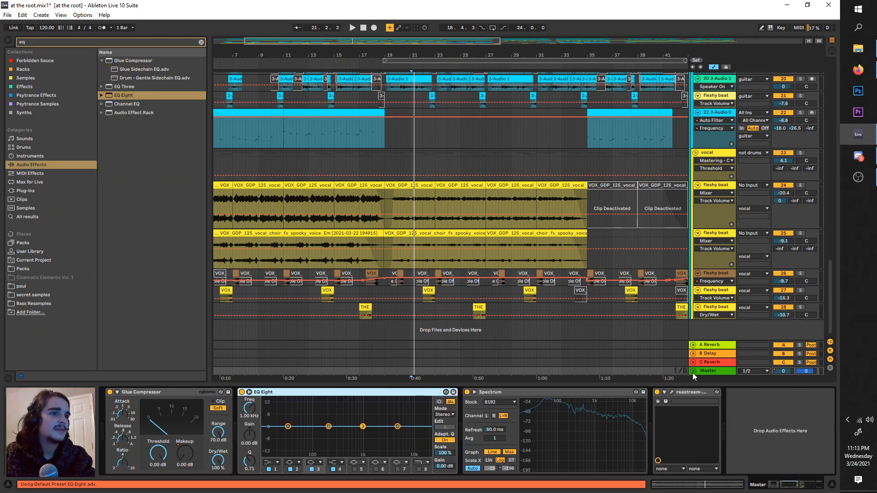
# Step: Unfold the master track and raise the EQ Eight's fourth band to about 4.09 dB at 2.06 kHz, auditioning the mix
pyautogui.click(693, 372)
pyautogui.click(707, 335)
pyautogui.press('space')
pyautogui.click(402, 323)
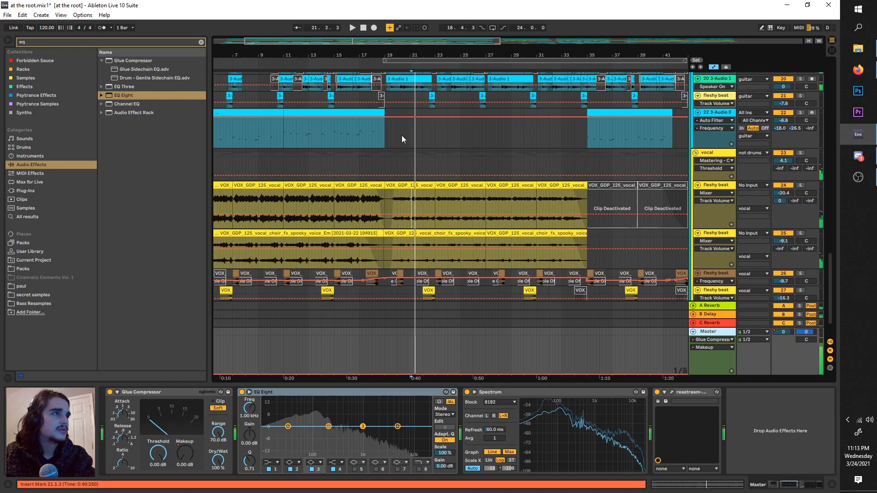
pyautogui.press('space')
pyautogui.moveTo(397, 426); pyautogui.dragTo(379, 420)
pyautogui.press('space')
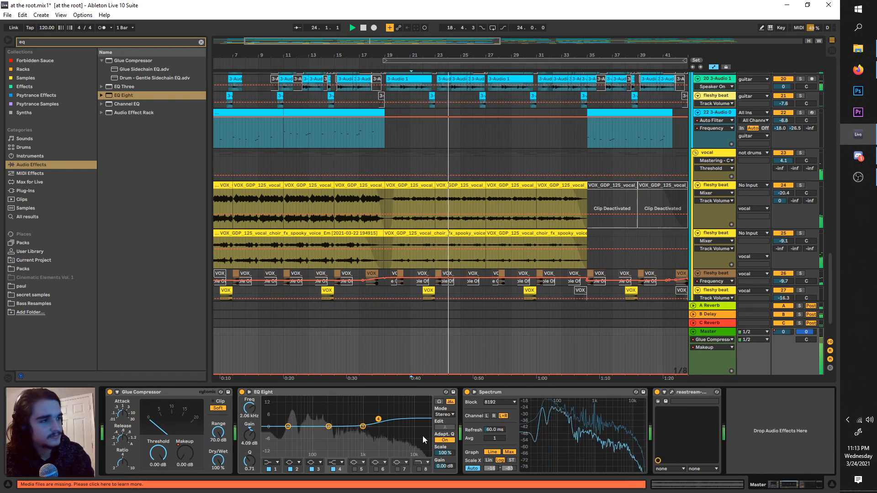
pyautogui.press('space')
# Step: Find "multi" in the audio effects and add the Multiband Compression preset after the master's EQ Eight
pyautogui.hotkey('ctrl', 'f')
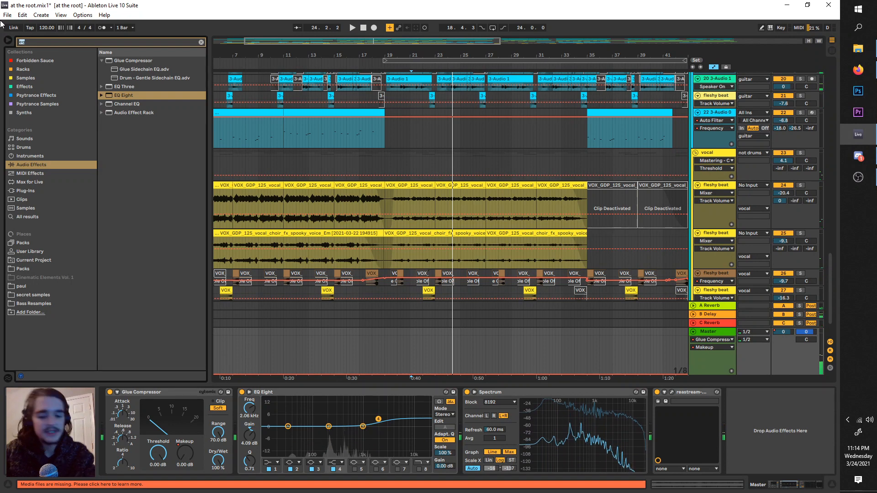
pyautogui.write('multi')
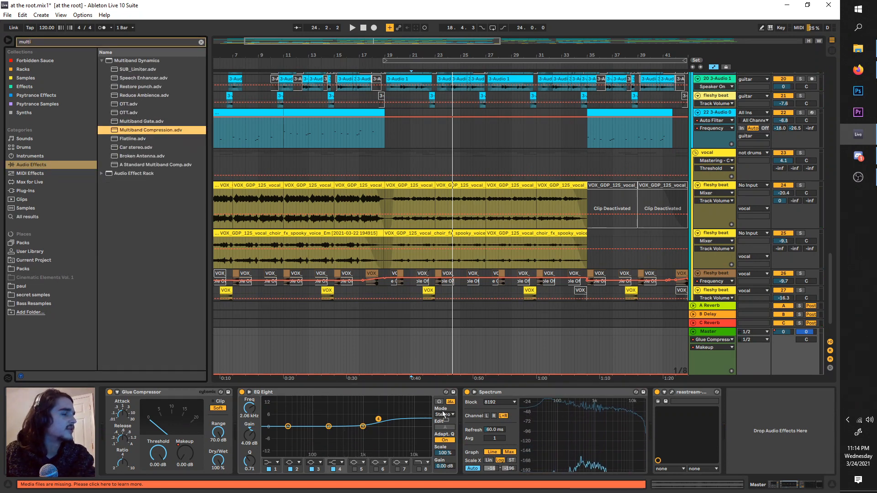
pyautogui.moveTo(443, 412); pyautogui.dragTo(442, 410)
# Step: Bypass the master's EQ Eight and compare the playing mix with Multiband Compression on and off
pyautogui.click(242, 392)
pyautogui.press('space')
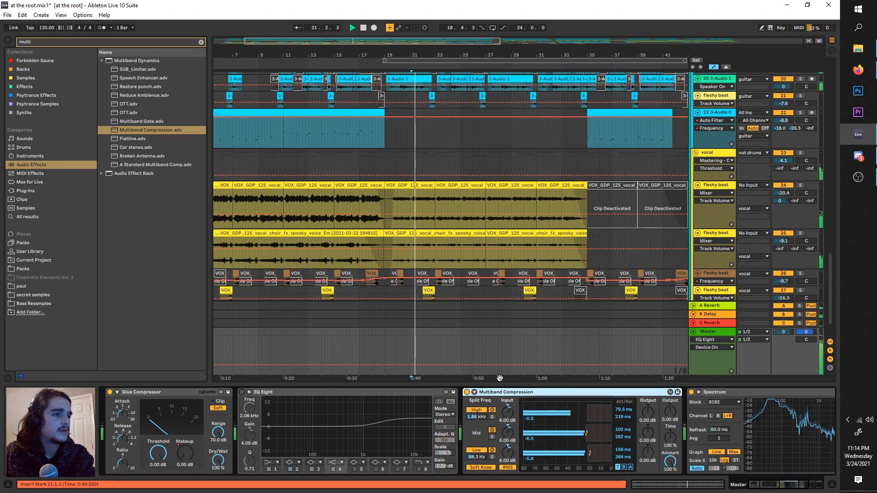
pyautogui.click(466, 392)
pyautogui.click(466, 393)
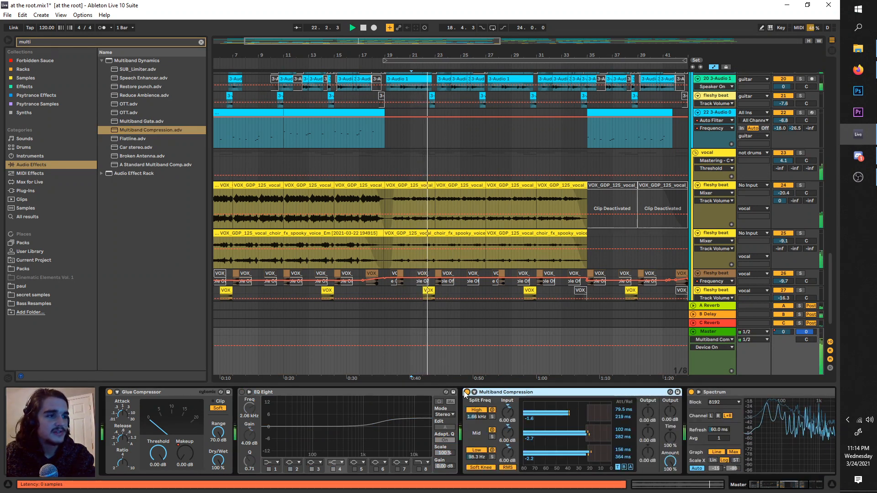
pyautogui.click(466, 393)
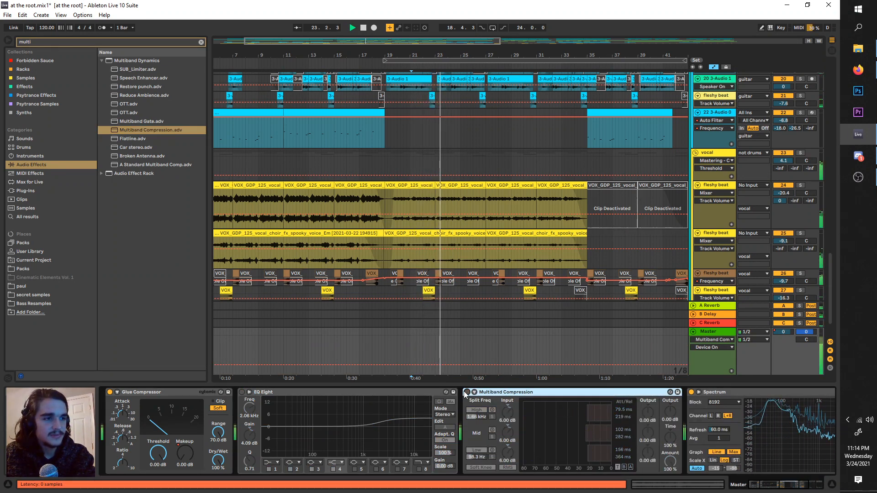
pyautogui.click(466, 392)
pyautogui.scroll(-5, 526, 429)
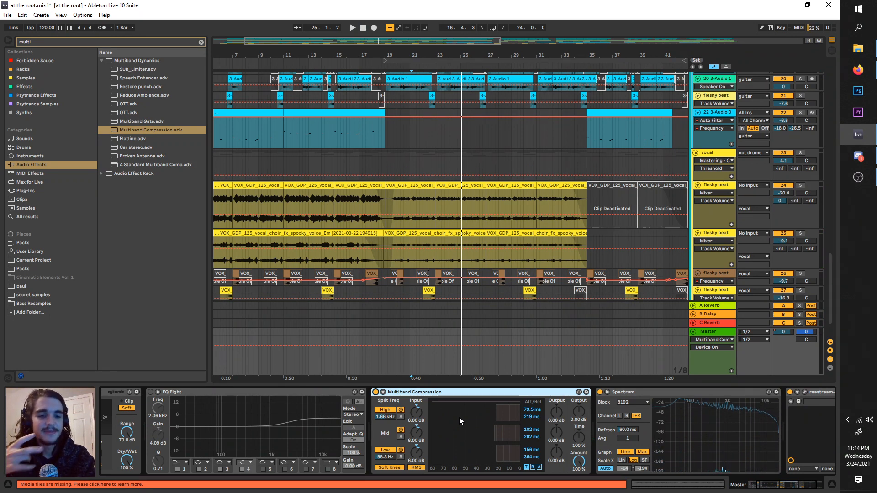
# Step: Re-enable the master's EQ Eight and set its second band to about -2.11 dB at 235 Hz with Q 1.14
pyautogui.click(150, 392)
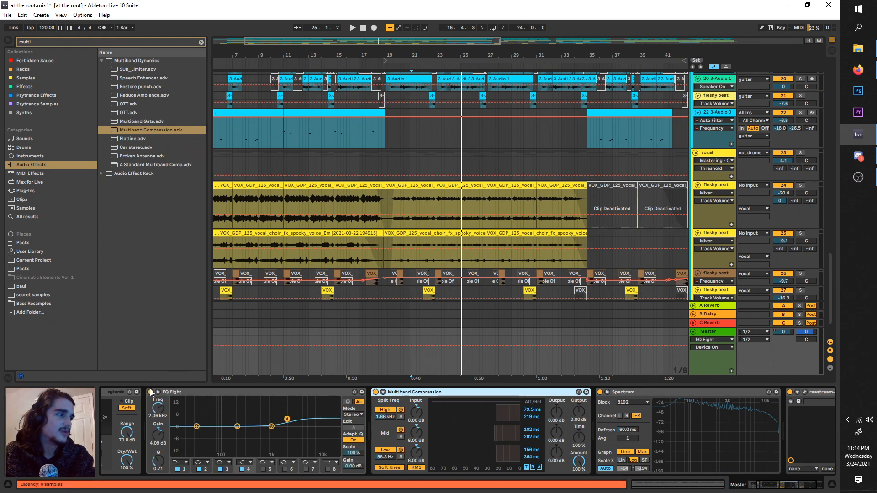
pyautogui.press('space')
pyautogui.moveTo(249, 401)
pyautogui.mouseDown()
pyautogui.moveTo(237, 400)
pyautogui.moveTo(240, 407)
pyautogui.mouseUp()
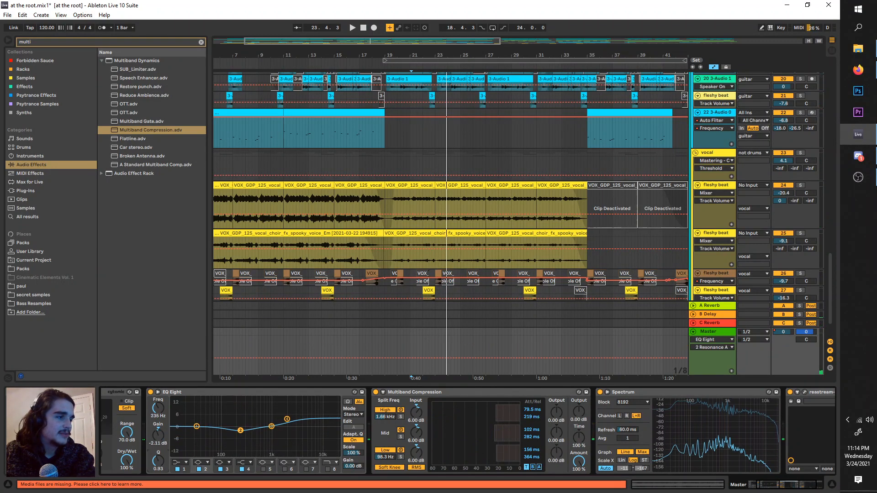
pyautogui.press('space')
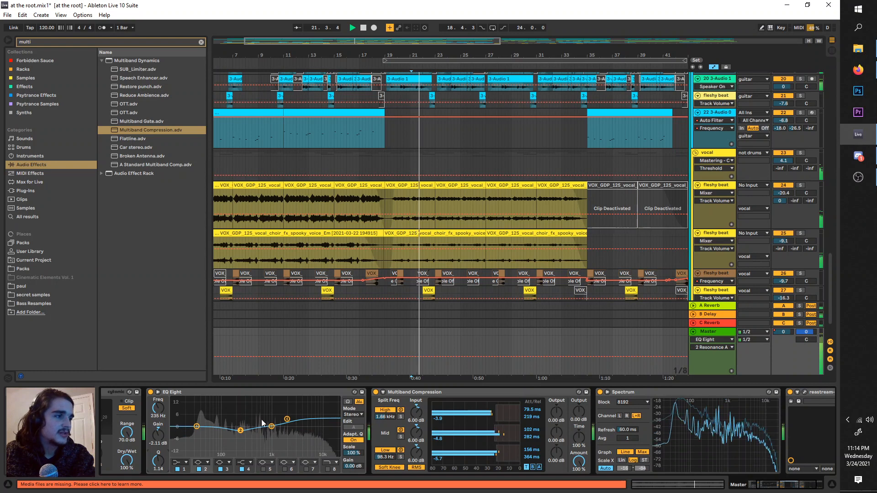
# Step: Try boosting the EQ Eight's third band by about 11.5 dB at 825 Hz during playback
pyautogui.moveTo(284, 421)
pyautogui.mouseDown()
pyautogui.moveTo(281, 402)
pyautogui.moveTo(289, 412)
pyautogui.moveTo(281, 413)
pyautogui.mouseUp()
pyautogui.press('space')
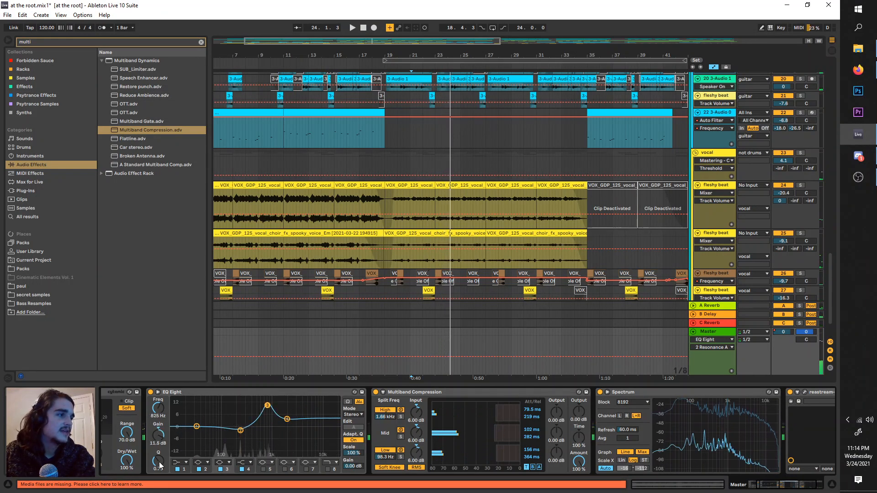
pyautogui.press('space')
pyautogui.hotkey('ctrl', 'z')
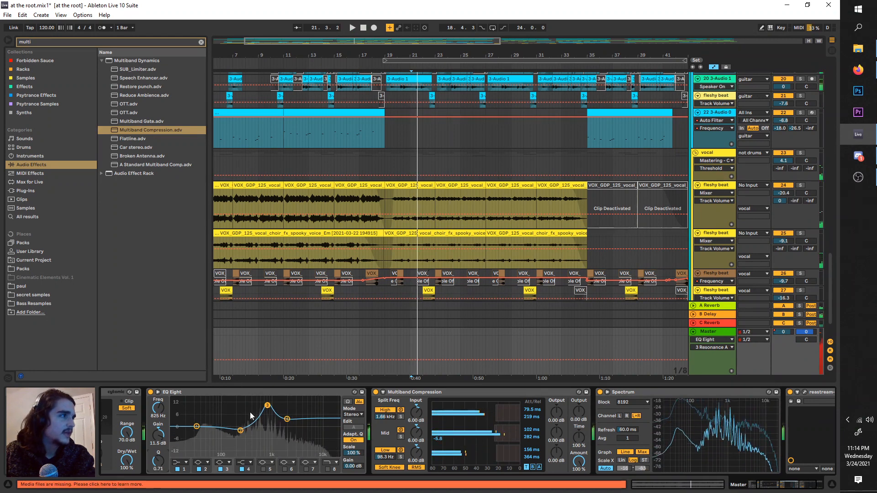
pyautogui.click(220, 467)
# Step: Find "eq" again, add a second EQ Eight before Multiband Compression, and turn off the first EQ Eight's third band
pyautogui.hotkey('ctrl', 'f')
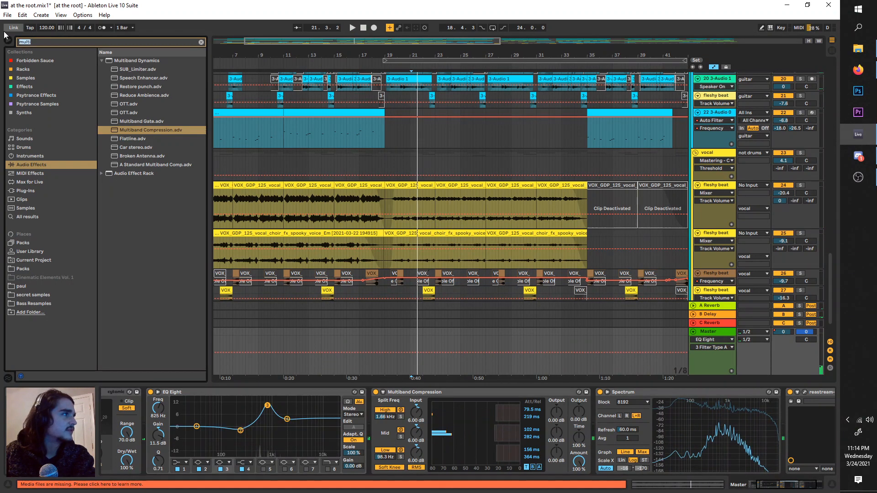
pyautogui.write('eq')
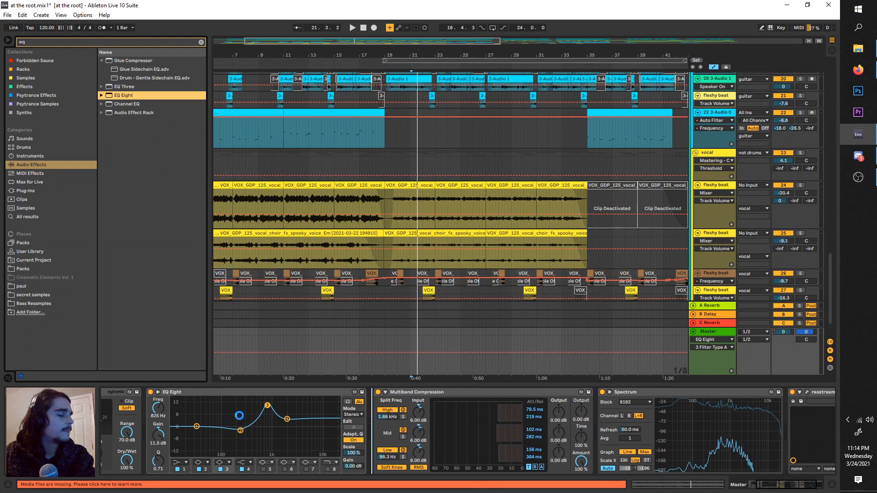
pyautogui.click(220, 469)
pyautogui.press('space')
# Step: Sweep the second EQ Eight's third band with a 15 dB boost to about 5.74 kHz while auditioning the mix
pyautogui.press('space')
pyautogui.click(497, 426)
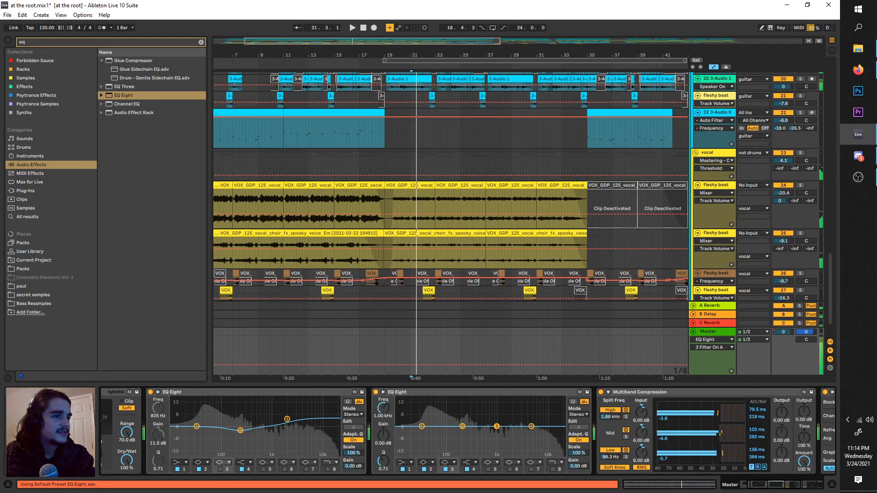
pyautogui.moveTo(497, 426); pyautogui.dragTo(535, 400)
pyautogui.press('space')
pyautogui.press('space')
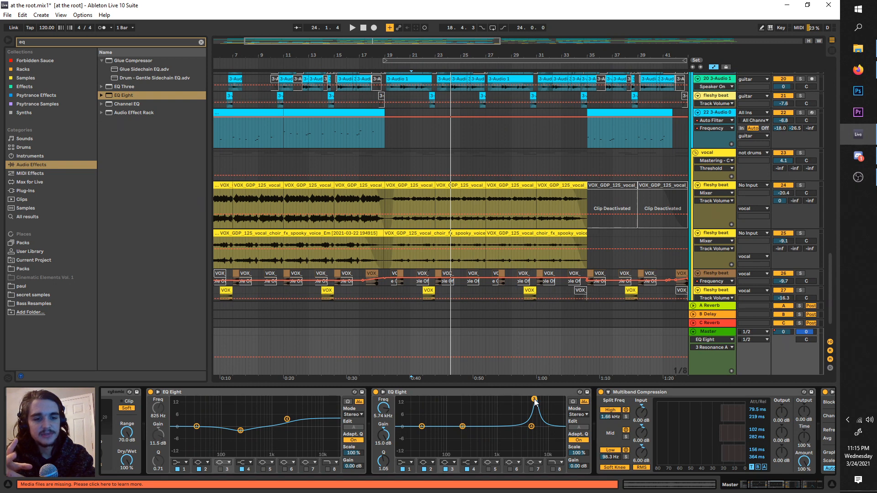
# Step: Turn the second EQ Eight's third band into a -15 dB cut at 3.09 kHz with Q 1.94 and bypass the device
pyautogui.moveTo(386, 460); pyautogui.dragTo(385, 456)
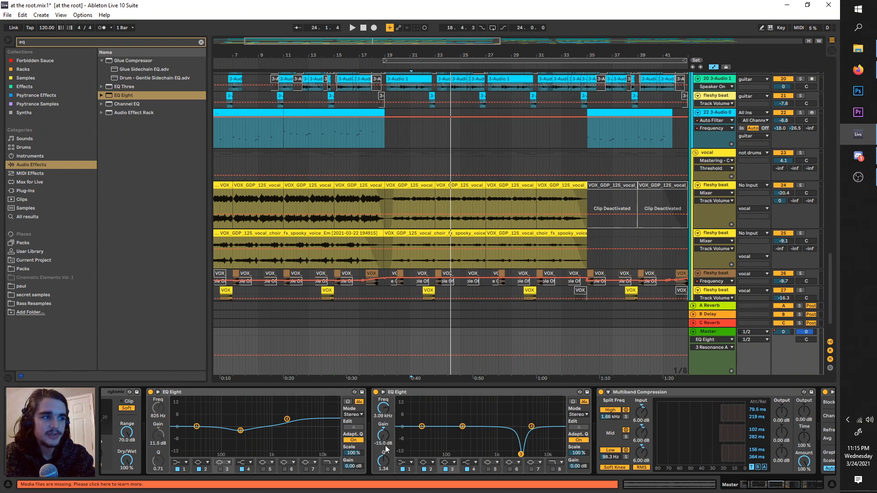
pyautogui.moveTo(386, 450); pyautogui.dragTo(386, 443)
pyautogui.click(376, 392)
pyautogui.press('space')
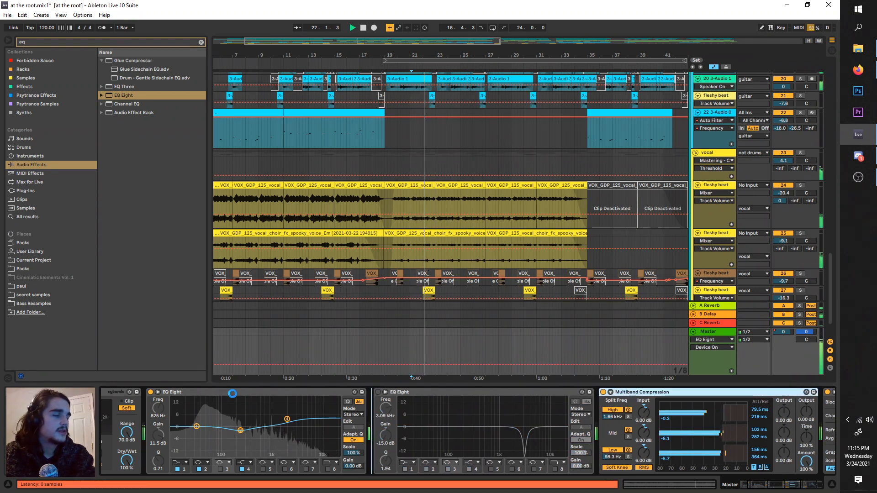
# Step: Group the first EQ Eight into an Audio Effect Rack and move Multiband Compression into the rack after it
pyautogui.click(167, 392)
pyautogui.press('space')
pyautogui.hotkey('ctrl', 'g')
pyautogui.moveTo(433, 393); pyautogui.dragTo(376, 424)
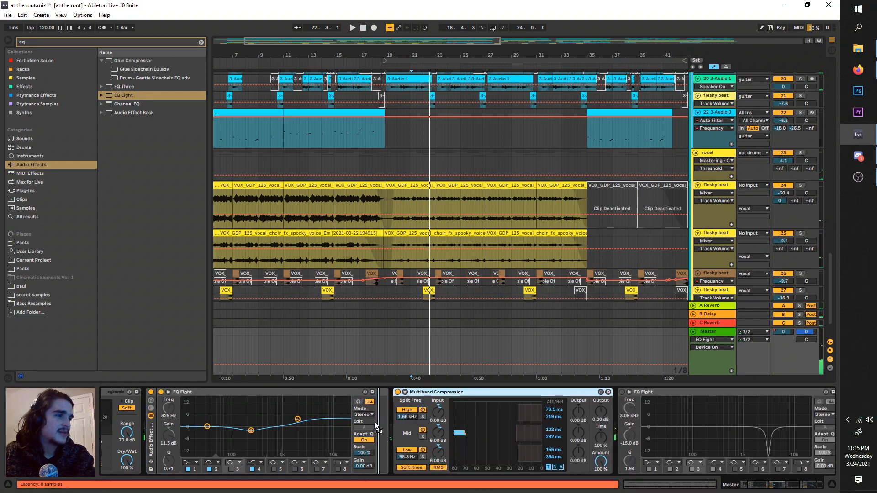
# Step: Compare the playing mix with the master's Audio Effect Rack on and off
pyautogui.press('space')
pyautogui.click(152, 393)
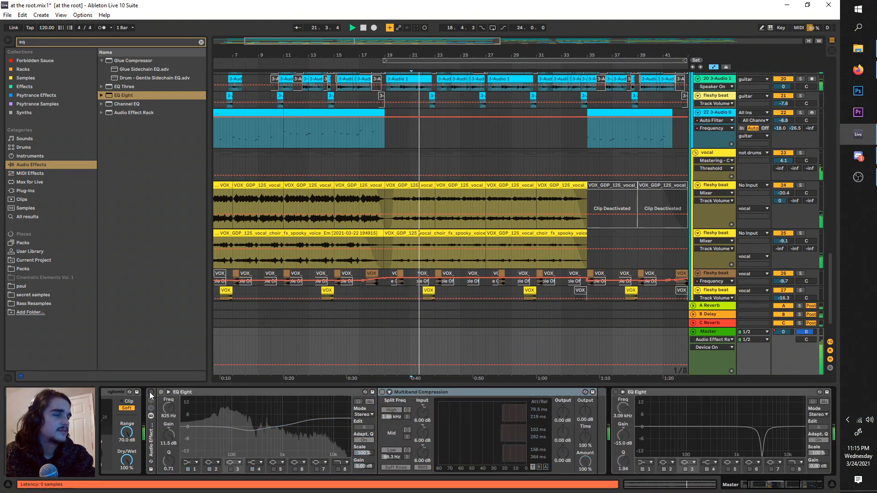
pyautogui.click(151, 393)
pyautogui.press('space')
pyautogui.press('space')
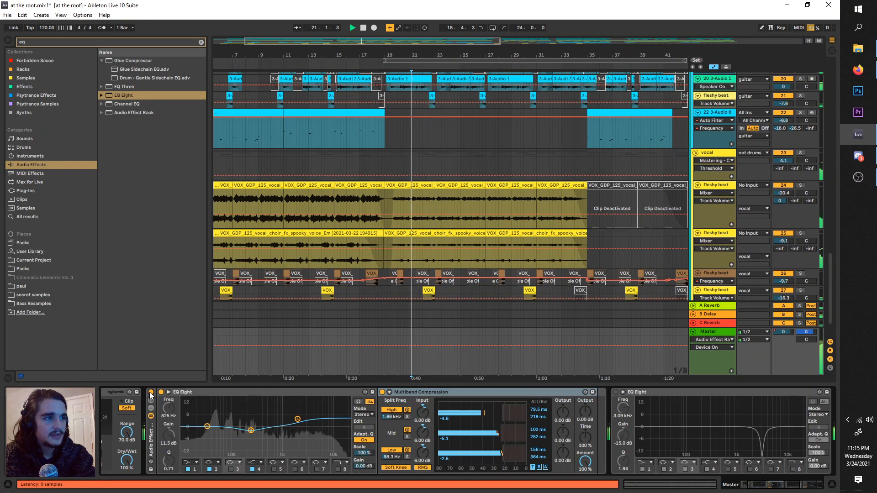
pyautogui.click(151, 394)
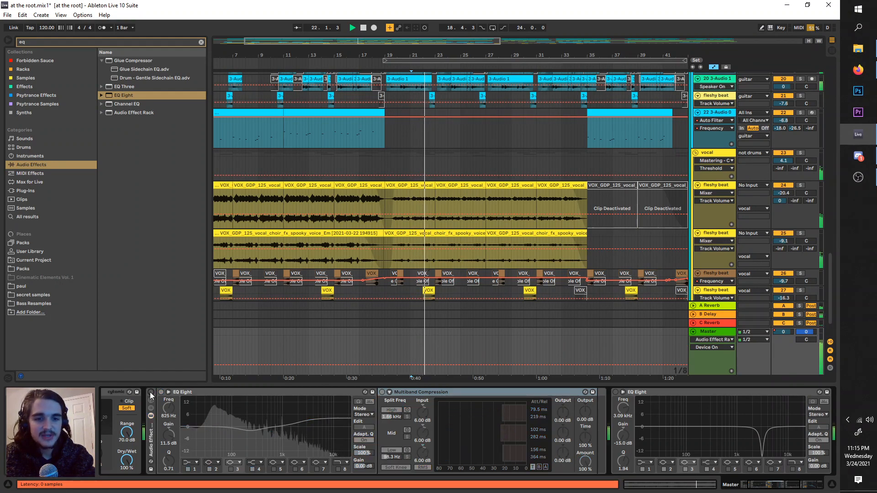
pyautogui.click(151, 392)
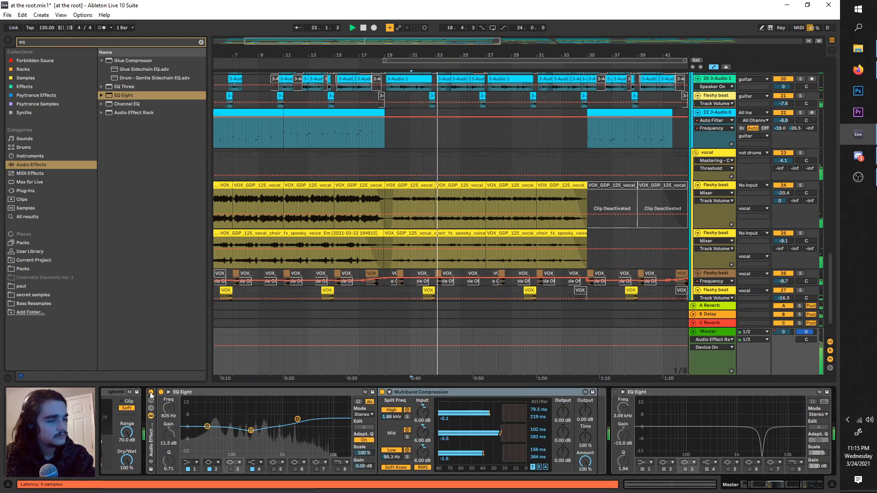
# Step: Delete the bypassed EQ Eight and add a fresh EQ Eight after Multiband Compression in the rack
pyautogui.hscroll(5, 434, 414)
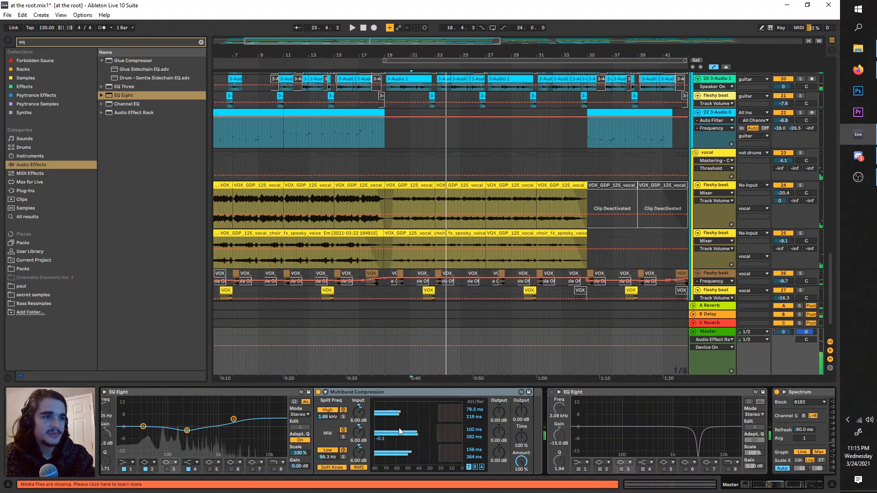
pyautogui.click(539, 394)
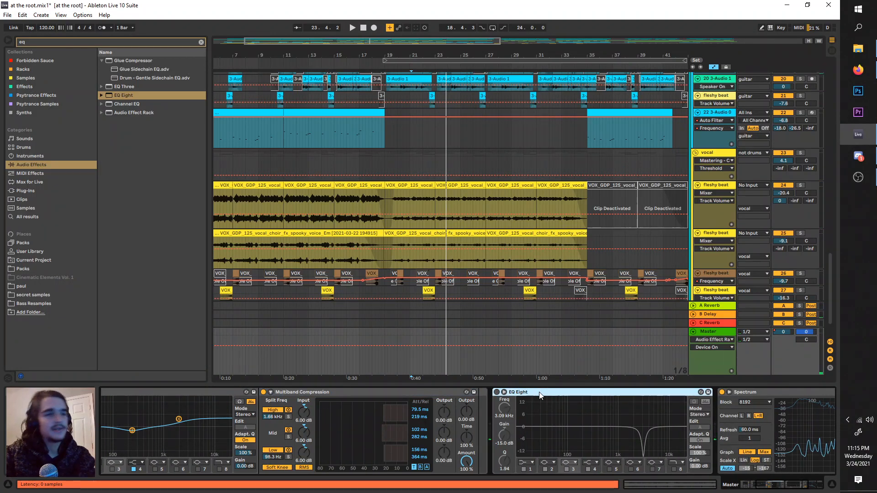
pyautogui.press('Delete')
pyautogui.moveTo(114, 97); pyautogui.dragTo(483, 415)
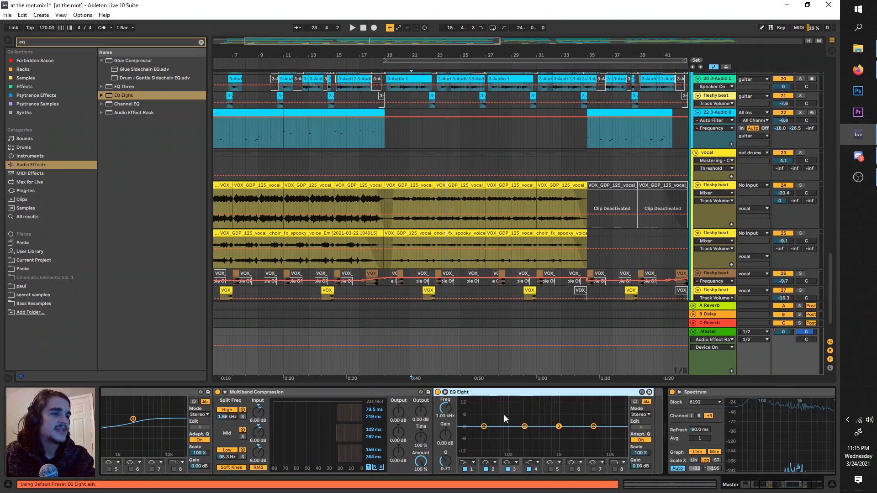
# Step: Set the new EQ Eight to M/S mode, switch its editing to the side signal and audition the mix
pyautogui.click(629, 414)
pyautogui.click(633, 435)
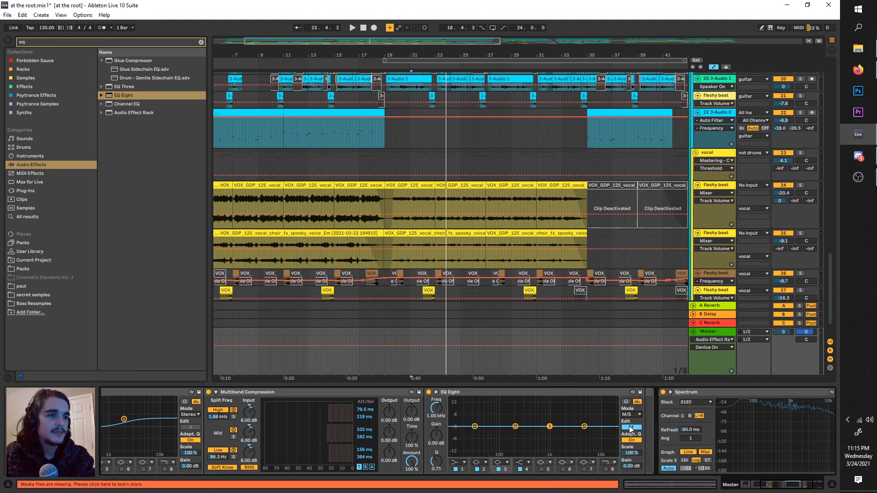
pyautogui.press('space')
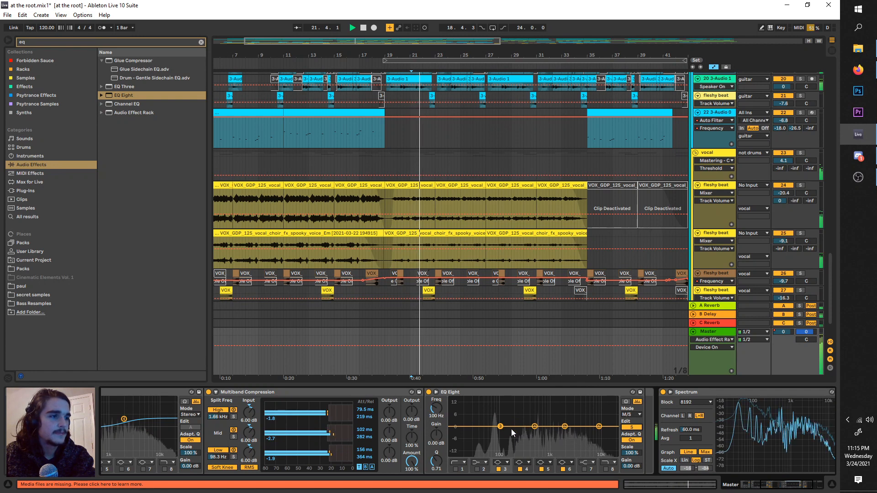
pyautogui.press('space')
# Step: Add a Utility to the master directly before the Audio Effect Rack and turn on its Bass Mono
pyautogui.hscroll(-1, 270, 367)
pyautogui.hscroll(-3, 275, 411)
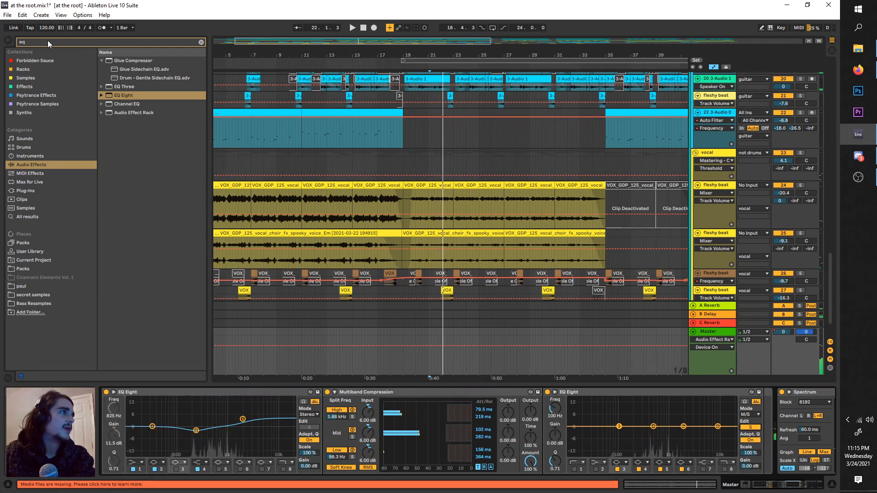
pyautogui.moveTo(48, 42); pyautogui.dragTo(2, 38)
pyautogui.write('utility')
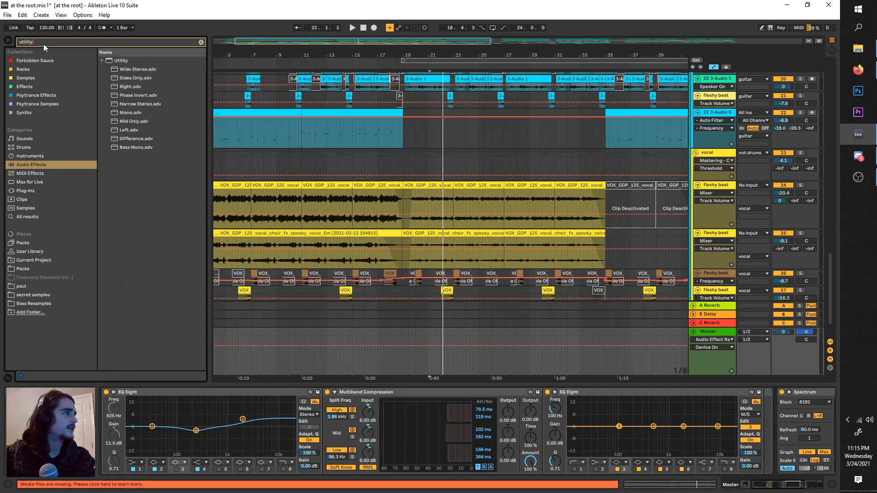
pyautogui.click(123, 61)
pyautogui.moveTo(304, 413); pyautogui.dragTo(305, 413)
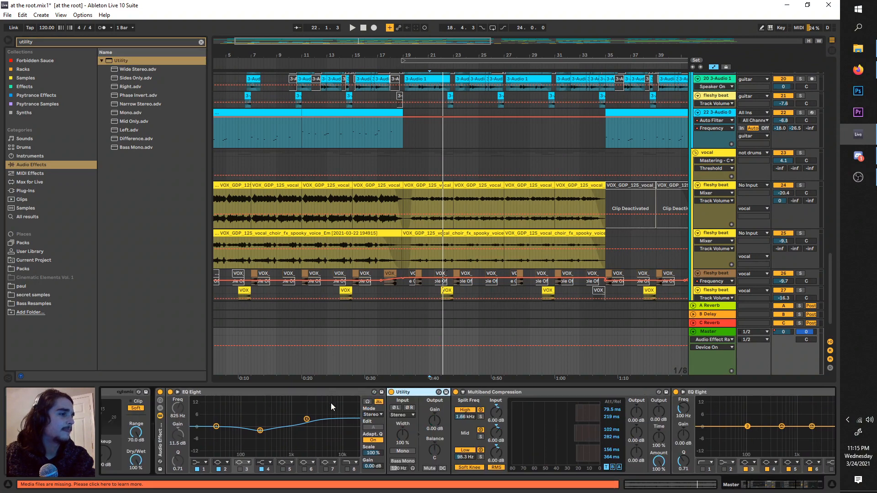
pyautogui.hscroll(-2, 154, 450)
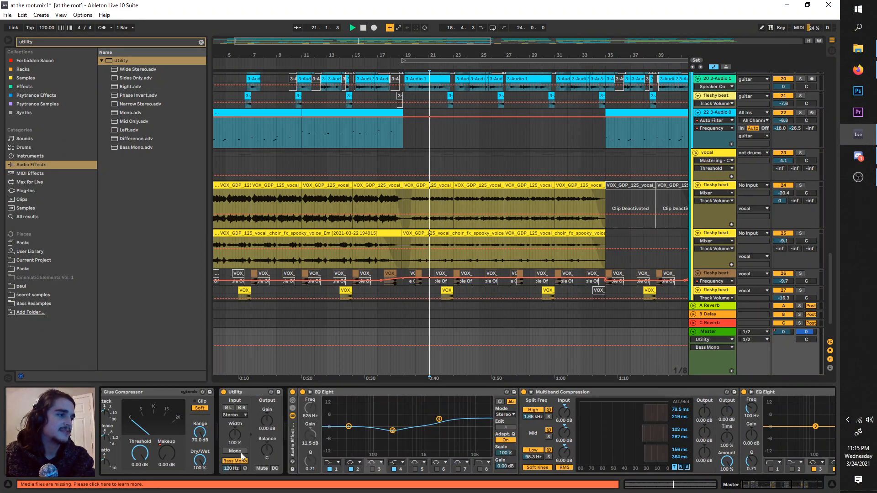
# Step: Dip the side signal with band 4 of the rack's last EQ Eight to -5.33 dB at 337 Hz and audition it
pyautogui.hscroll(2, 379, 431)
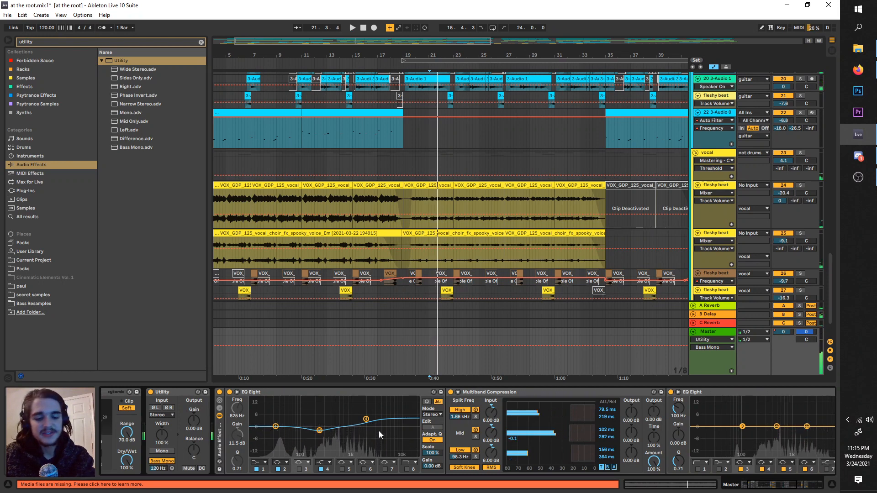
pyautogui.hscroll(6, 379, 431)
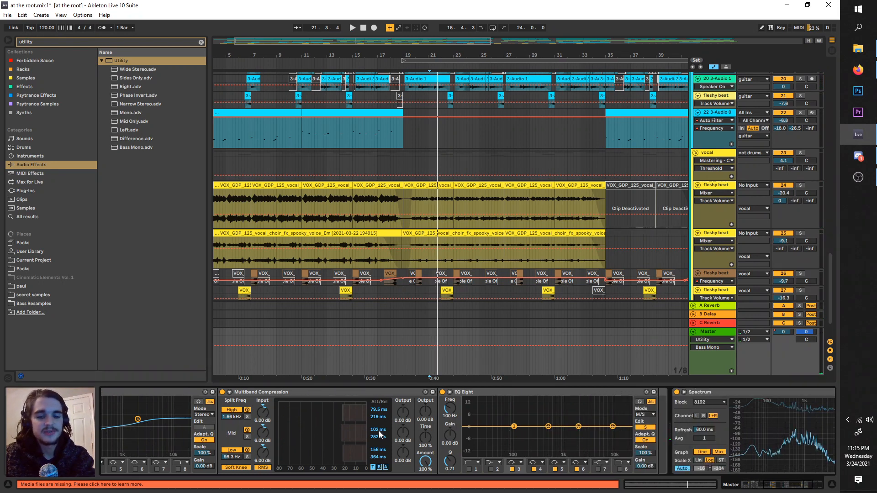
pyautogui.hscroll(4, 379, 432)
pyautogui.press('space')
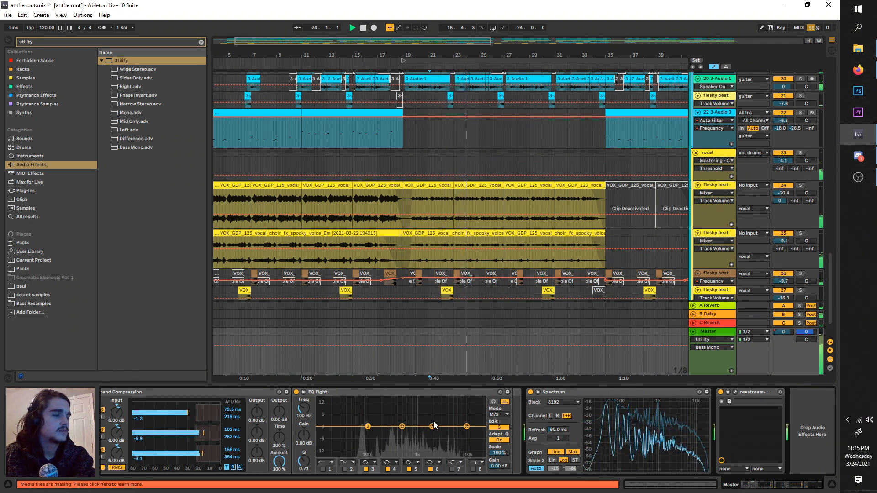
pyautogui.moveTo(401, 426); pyautogui.dragTo(394, 437)
pyautogui.press('space')
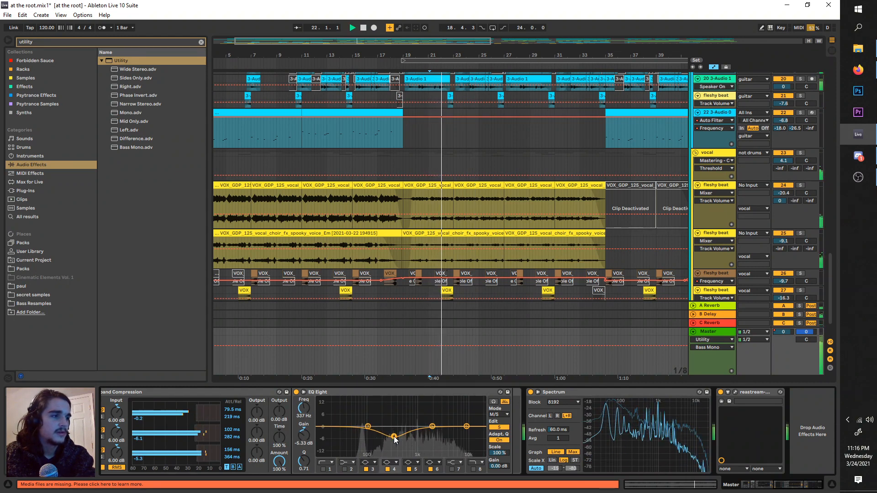
pyautogui.press('space')
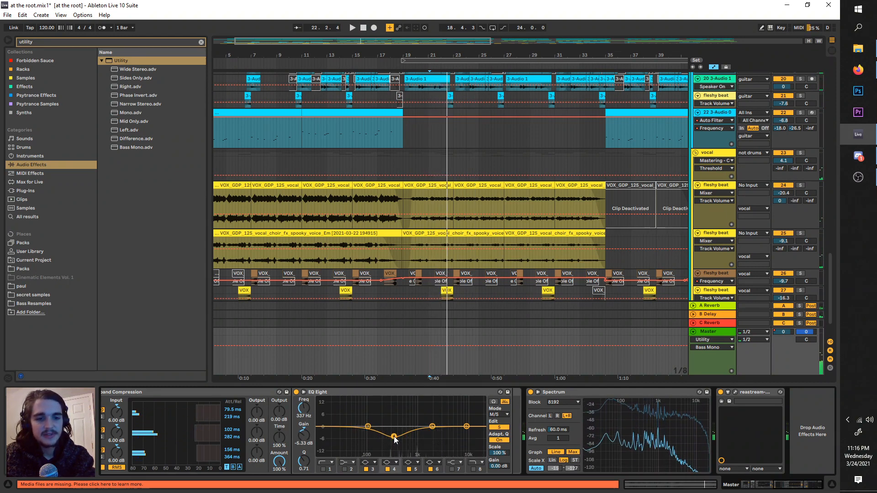
# Step: Solo the sub bass group and play it while checking its low end in the master's Spectrum
pyautogui.scroll(10, 548, 233)
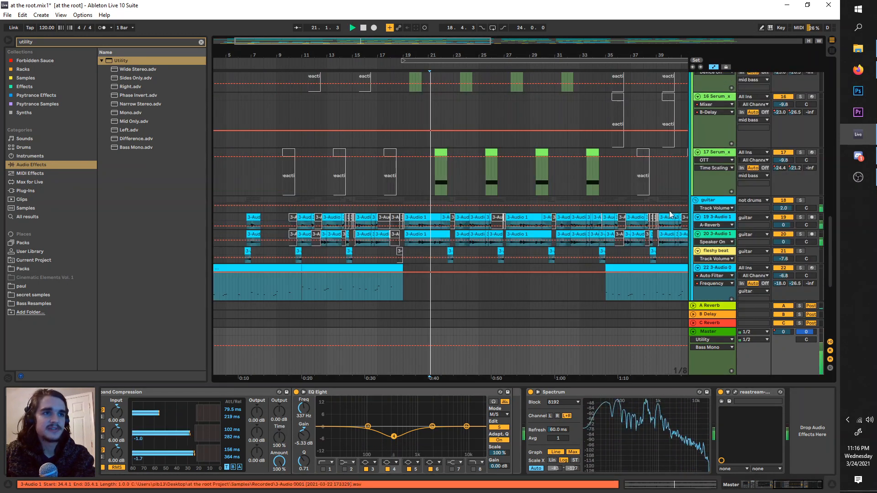
pyautogui.press('space')
pyautogui.scroll(4, 832, 208)
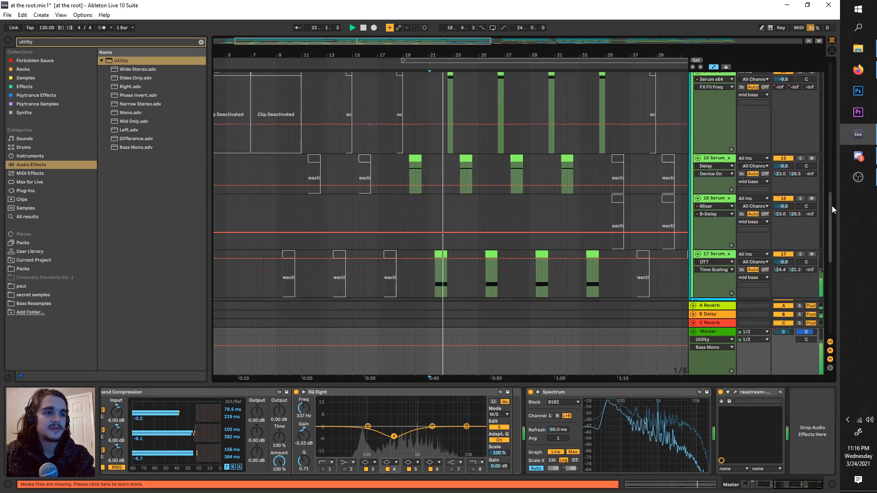
pyautogui.scroll(10, 832, 199)
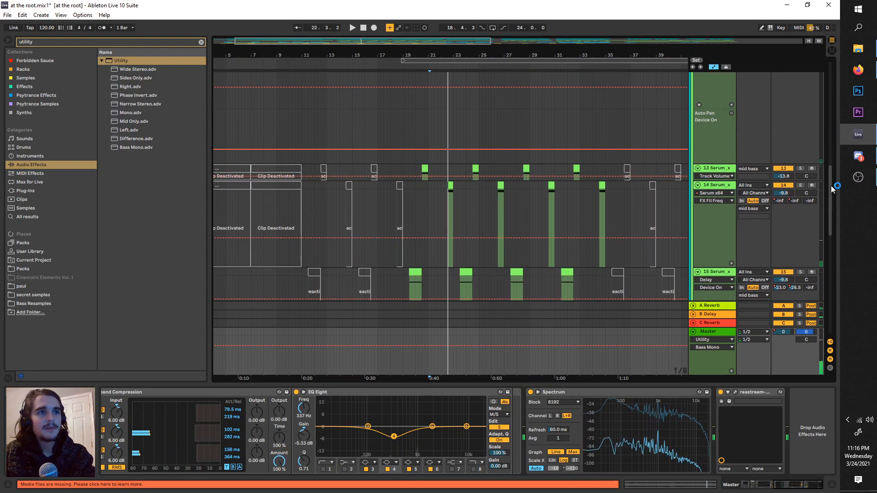
pyautogui.scroll(7, 824, 169)
pyautogui.click(720, 168)
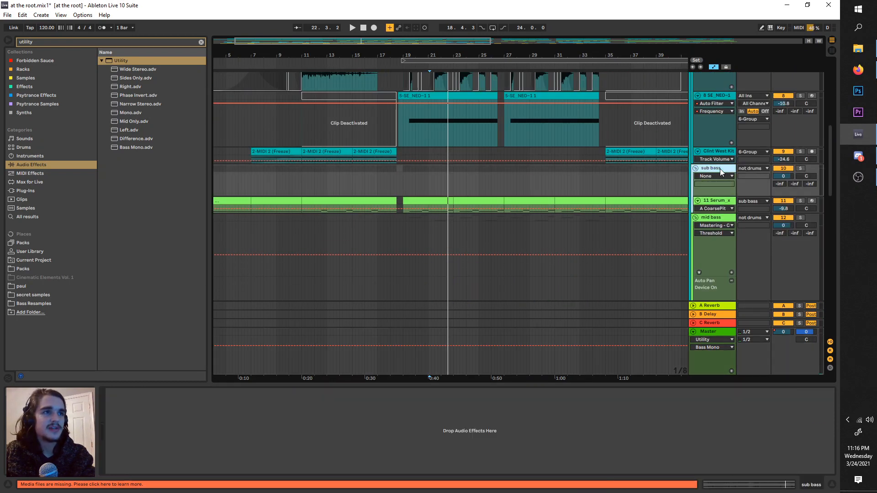
pyautogui.click(801, 197)
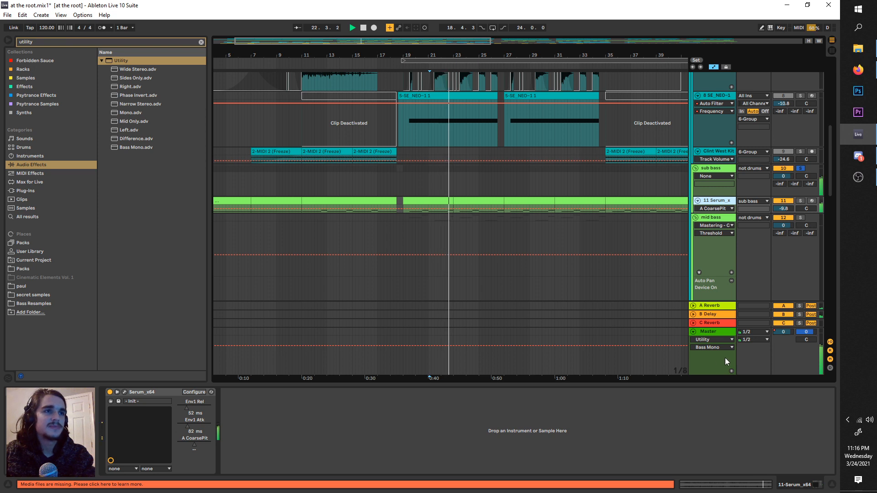
pyautogui.click(725, 358)
pyautogui.press('space')
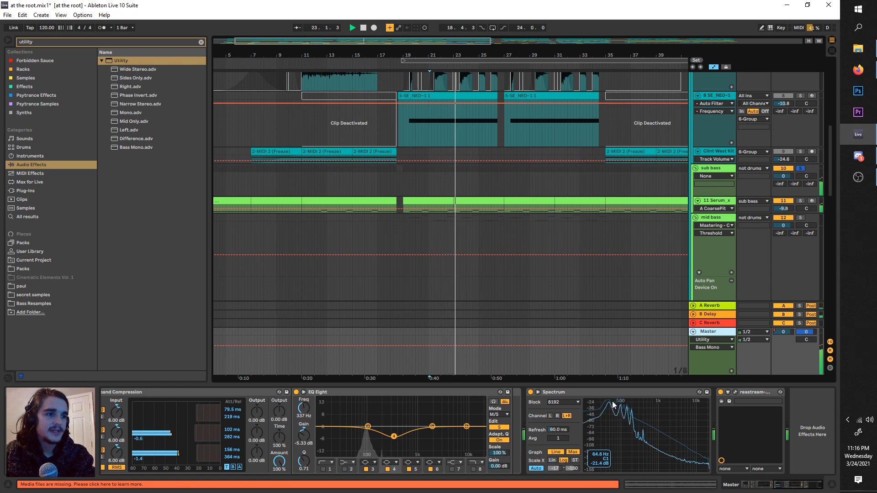
# Step: Solo the Serum track inside the sub bass group and add an EQ Eight after its Serum instrument
pyautogui.click(756, 202)
pyautogui.click(801, 202)
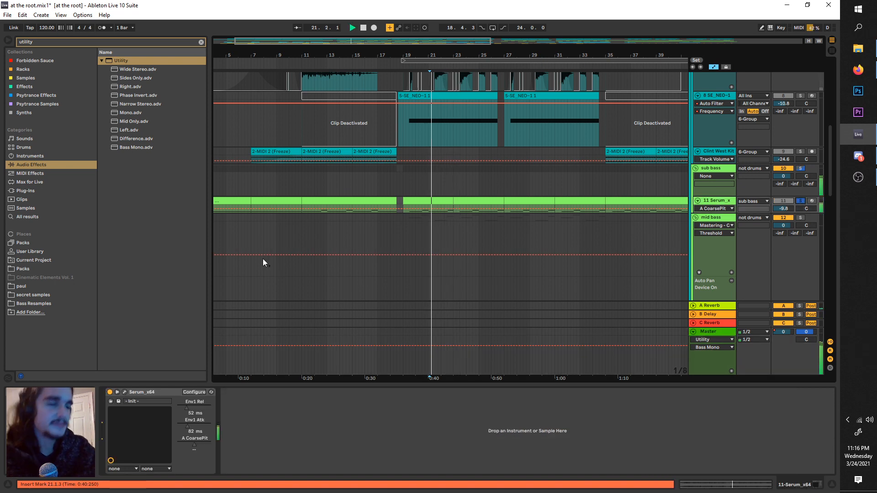
pyautogui.hotkey('ctrl', 'f')
pyautogui.write('eq')
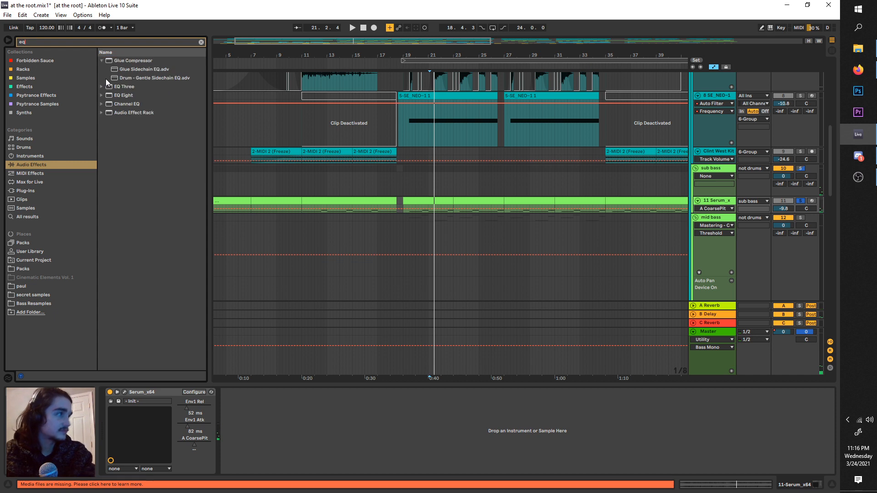
pyautogui.click(118, 90)
pyautogui.click(116, 96)
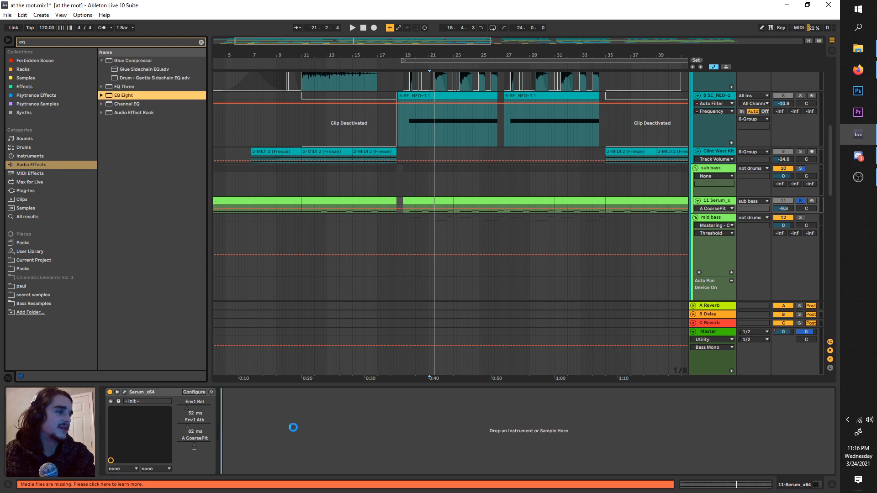
# Step: Open the sub bass Serum instrument and compare oscillator B's unison at 1 and 2 voices, keeping 2
pyautogui.click(124, 393)
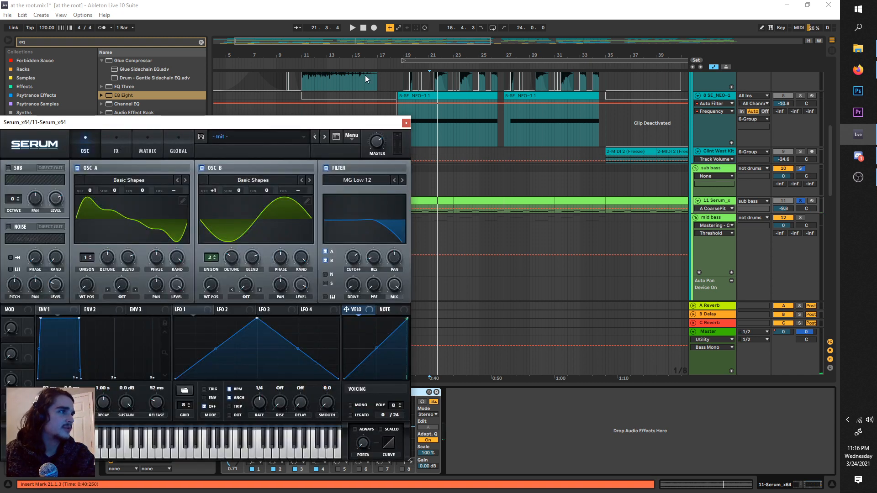
pyautogui.moveTo(209, 138); pyautogui.dragTo(345, 90)
pyautogui.click(354, 210)
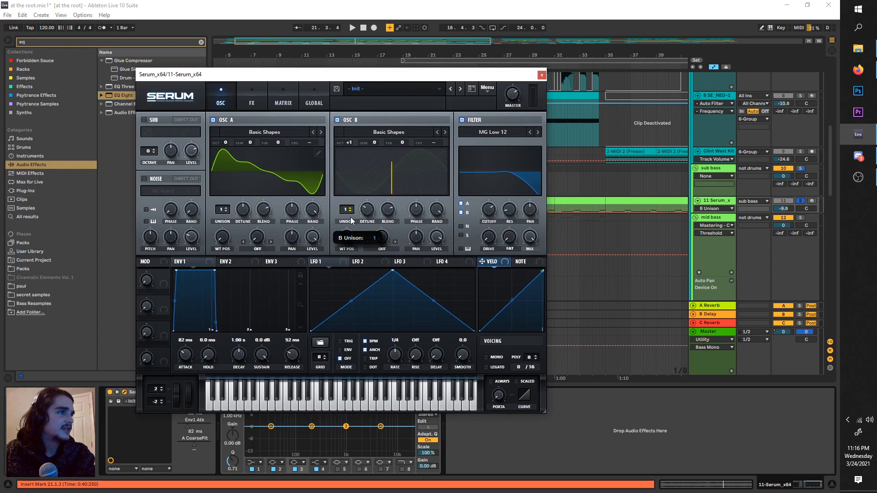
pyautogui.click(353, 209)
pyautogui.press('space')
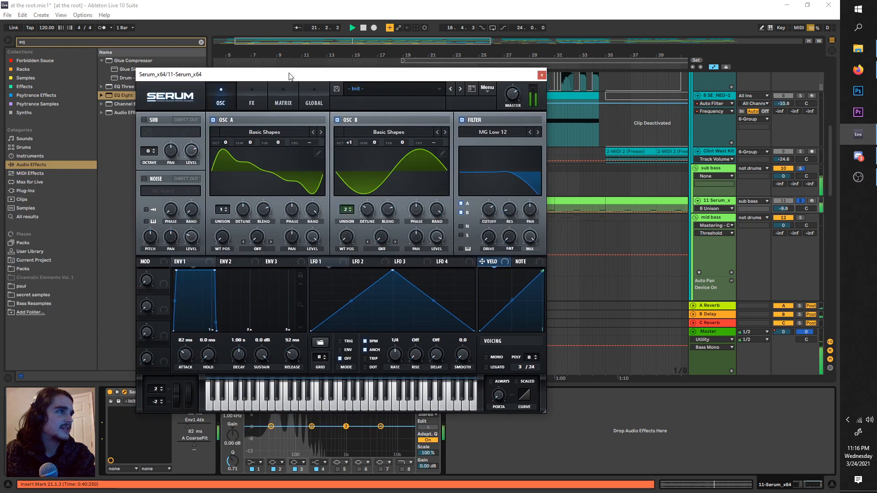
# Step: Cut band 2 of the sub bass EQ Eight to -10.8 dB at 82.5 Hz with a Q of 2.03
pyautogui.moveTo(289, 74); pyautogui.dragTo(470, 21)
pyautogui.moveTo(309, 427); pyautogui.dragTo(293, 446)
pyautogui.press('space')
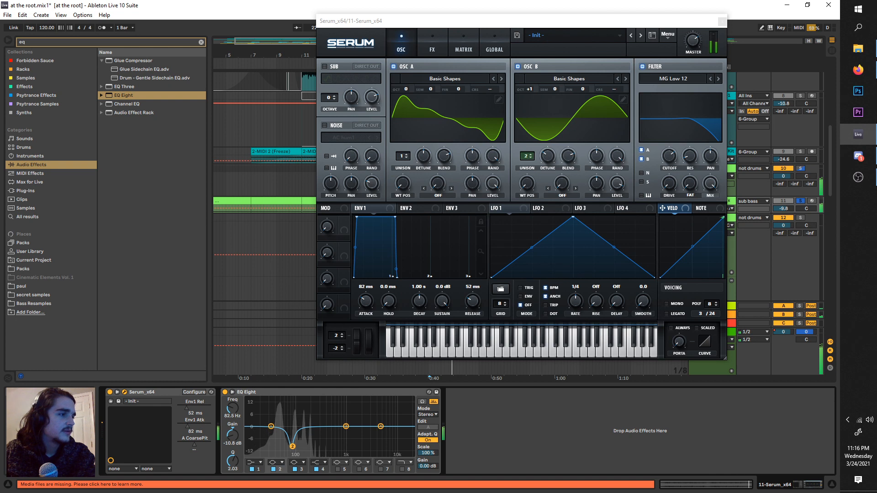
# Step: Play the sub bass and turn off oscillator B in Serum, keeping the track headers uncovered
pyautogui.press('space')
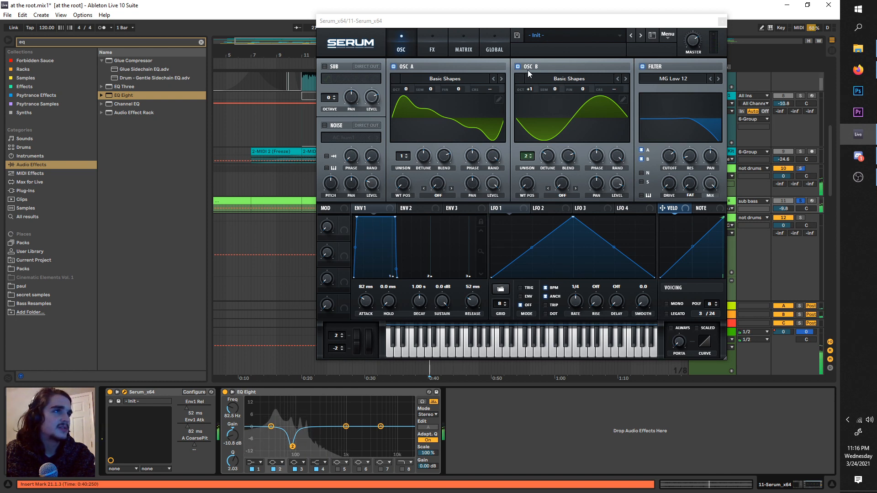
pyautogui.click(523, 67)
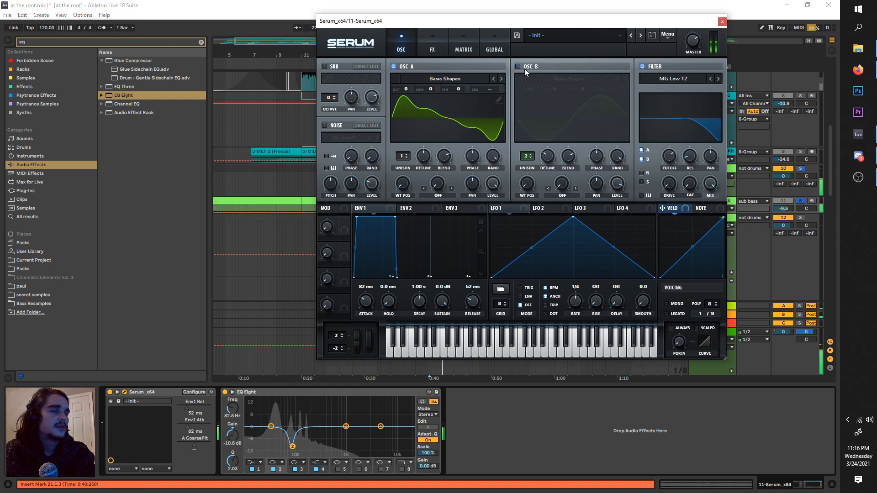
pyautogui.moveTo(549, 26); pyautogui.dragTo(439, 31)
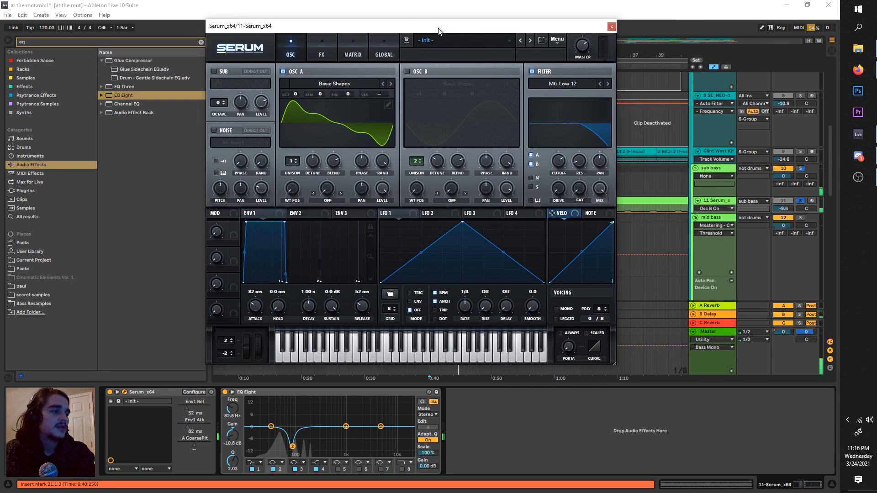
# Step: Turn off the Delay on return B and the Reverbs on returns A and C
pyautogui.click(705, 313)
pyautogui.click(721, 200)
pyautogui.click(711, 314)
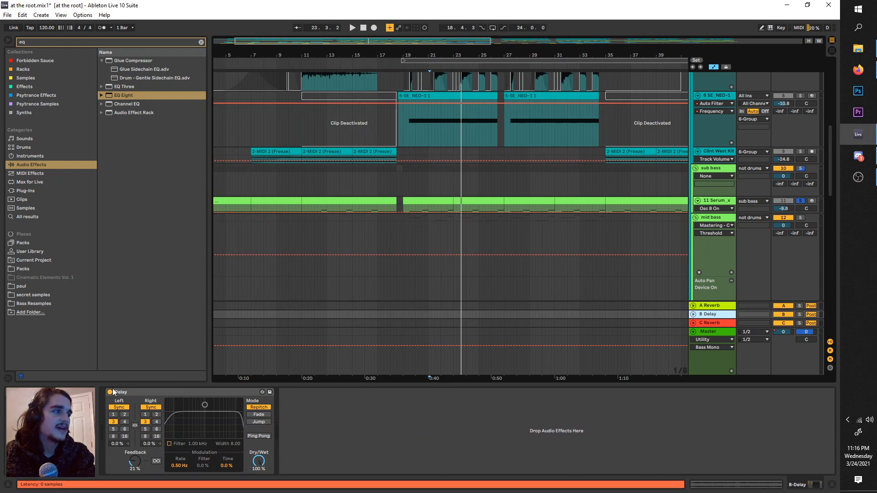
pyautogui.click(110, 392)
pyautogui.click(714, 306)
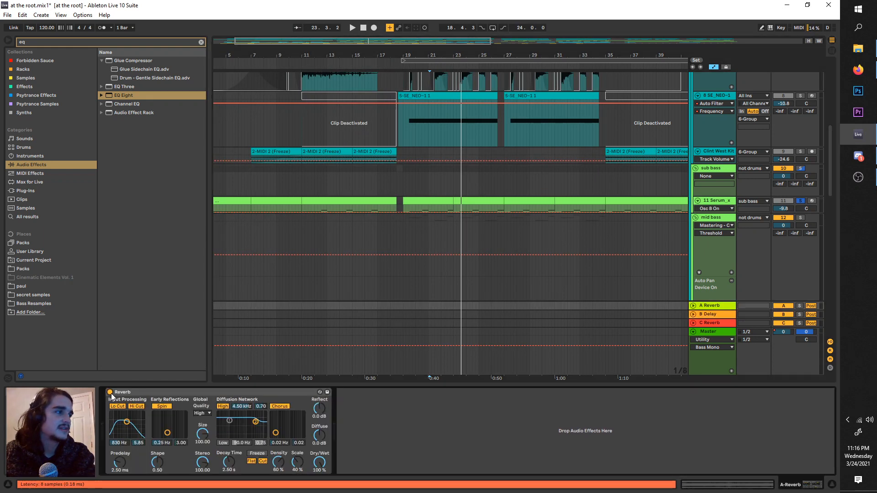
pyautogui.click(110, 392)
pyautogui.click(712, 323)
pyautogui.click(110, 392)
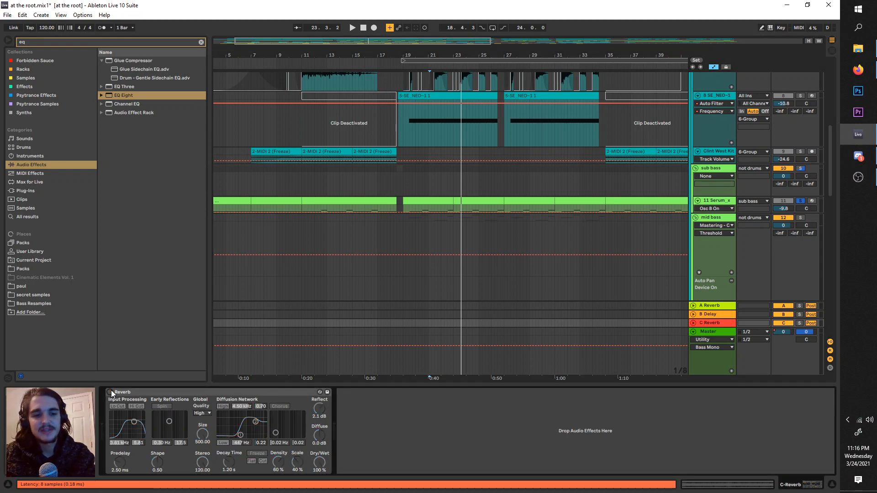
# Step: Audition the sub bass Serum and reduce oscillator A's first wavetable frame to a sine wave with only the fundamental
pyautogui.click(713, 206)
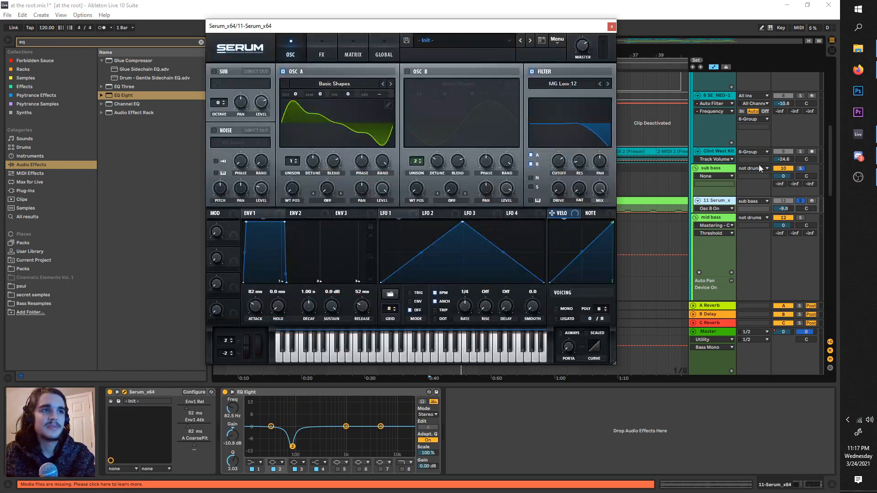
pyautogui.click(709, 204)
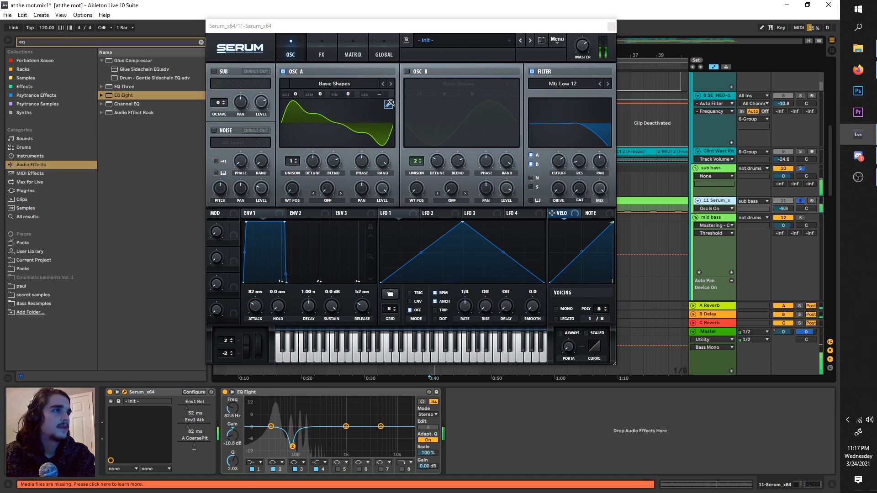
pyautogui.click(389, 104)
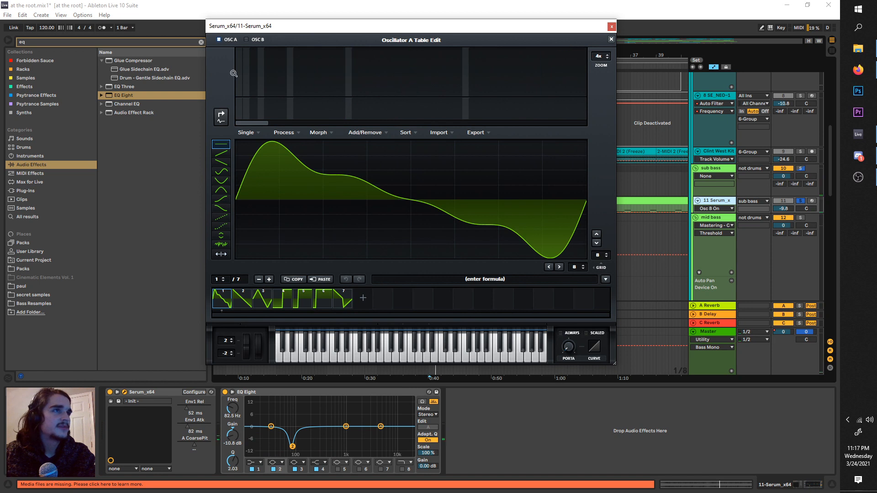
pyautogui.moveTo(240, 41); pyautogui.dragTo(240, 40)
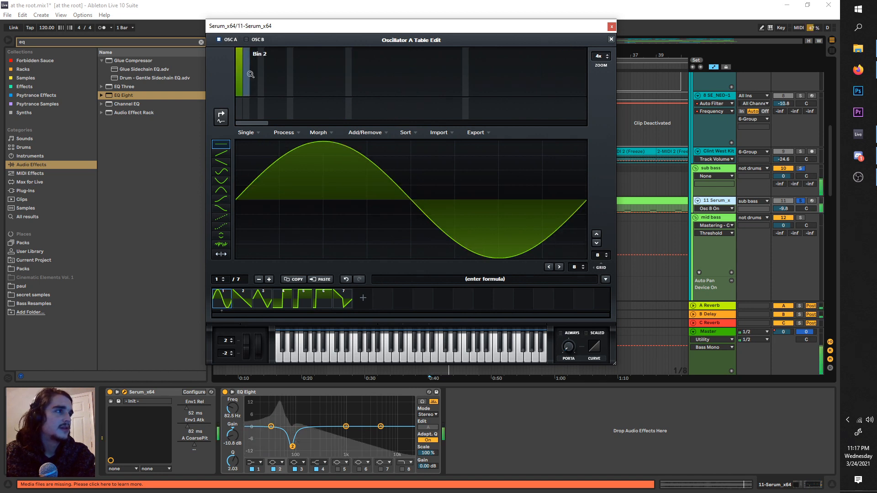
# Step: Try harmonics in bins 2 to 4 of oscillator A's first frame, clear them and close the wavetable editor
pyautogui.moveTo(250, 74)
pyautogui.mouseDown()
pyautogui.moveTo(256, 57)
pyautogui.moveTo(259, 70)
pyautogui.mouseUp()
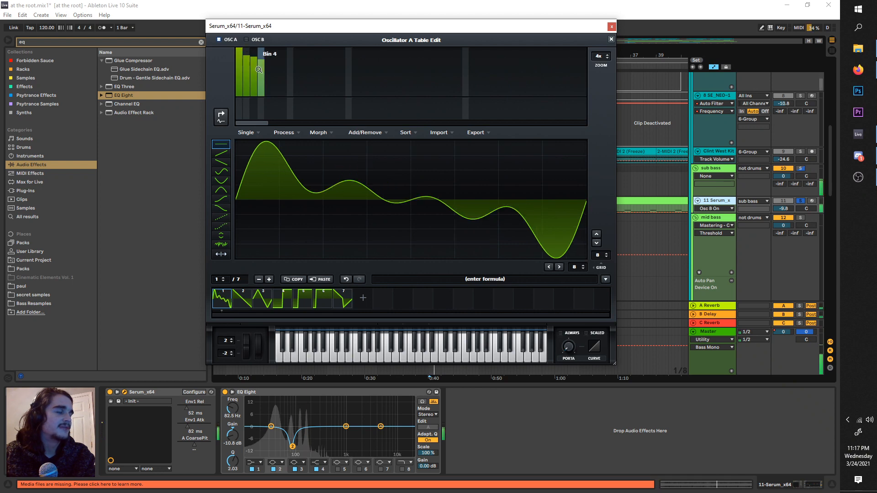
pyautogui.moveTo(264, 106); pyautogui.dragTo(263, 106)
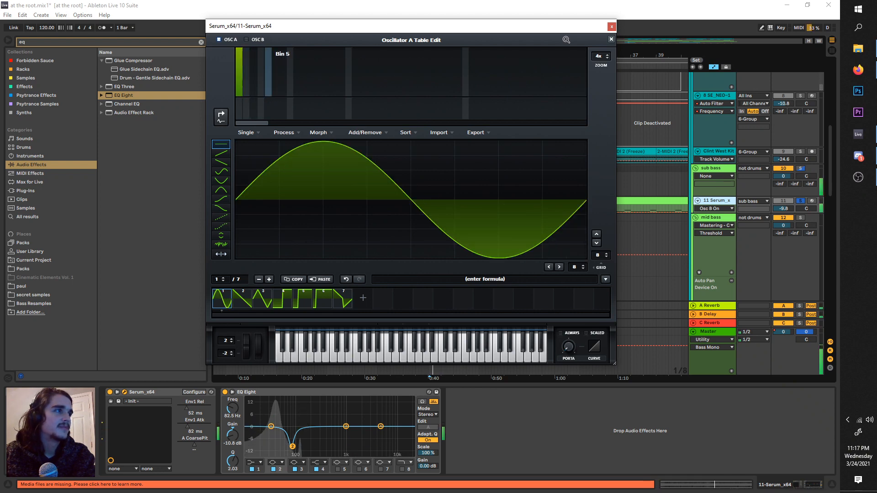
pyautogui.click(611, 39)
pyautogui.click(380, 115)
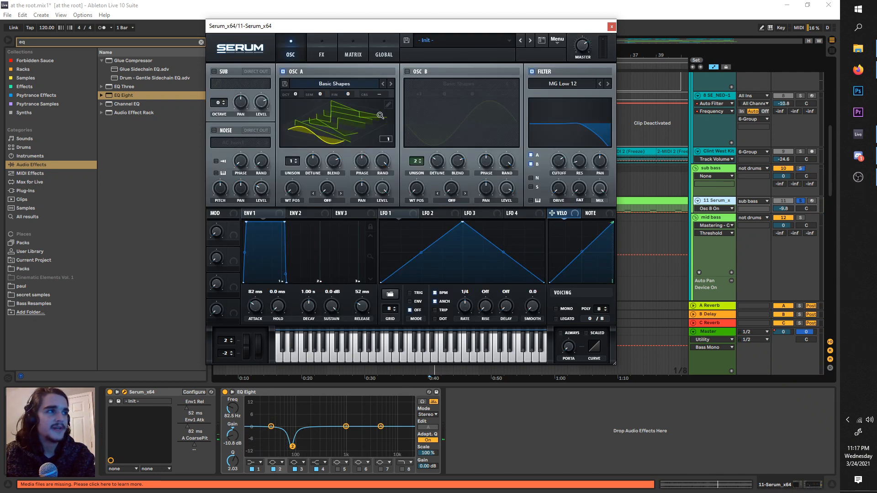
# Step: Turn off Serum's filter, play the sub bass and show oscillator A's wavetable in its 2D view
pyautogui.click(547, 73)
pyautogui.press('space')
pyautogui.click(382, 122)
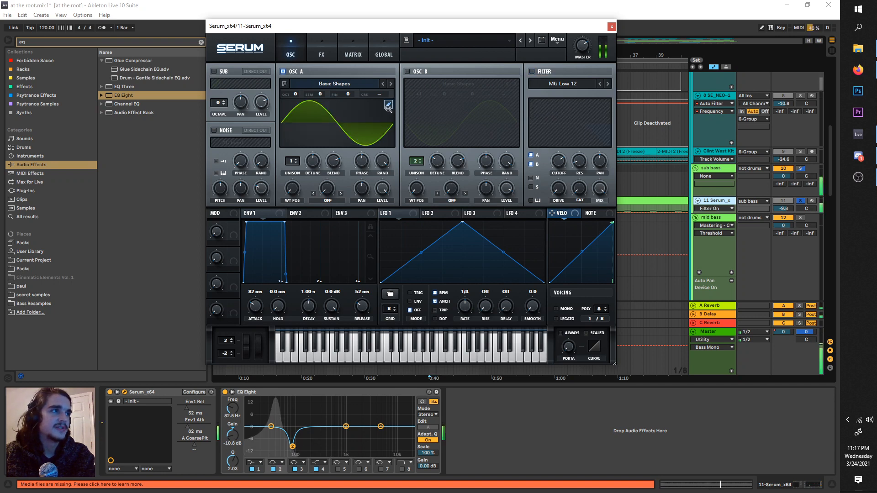
# Step: Add harmonics in bins 2 and 3 of oscillator A's first wavetable frame, with bin 3 lower than bin 2, and close the editor
pyautogui.click(389, 108)
pyautogui.moveTo(250, 75); pyautogui.dragTo(250, 75)
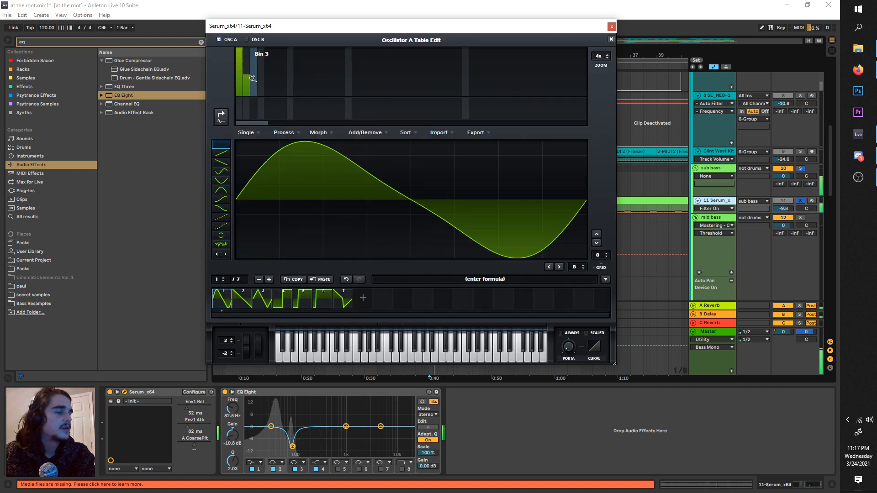
pyautogui.click(254, 83)
pyautogui.click(254, 85)
pyautogui.click(255, 89)
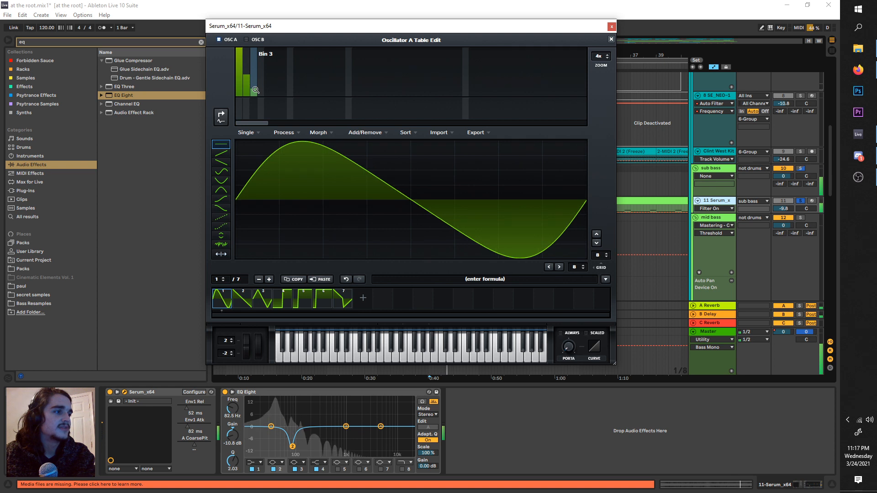
pyautogui.click(247, 80)
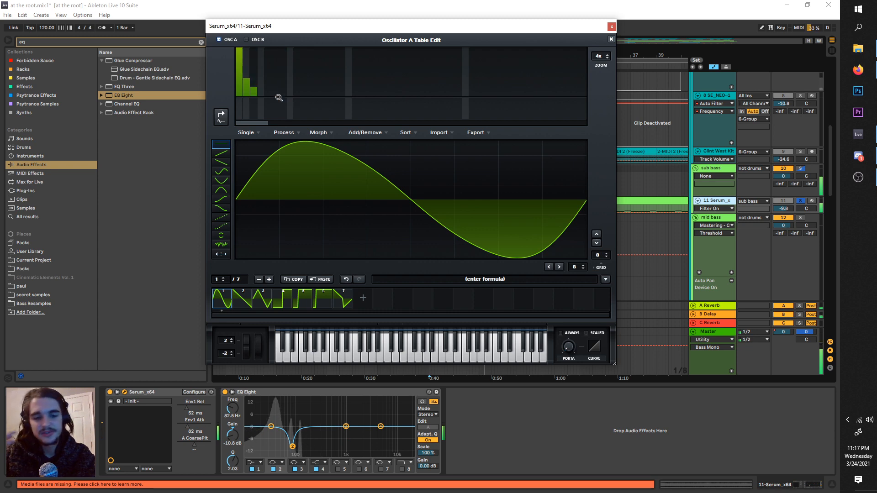
pyautogui.click(611, 39)
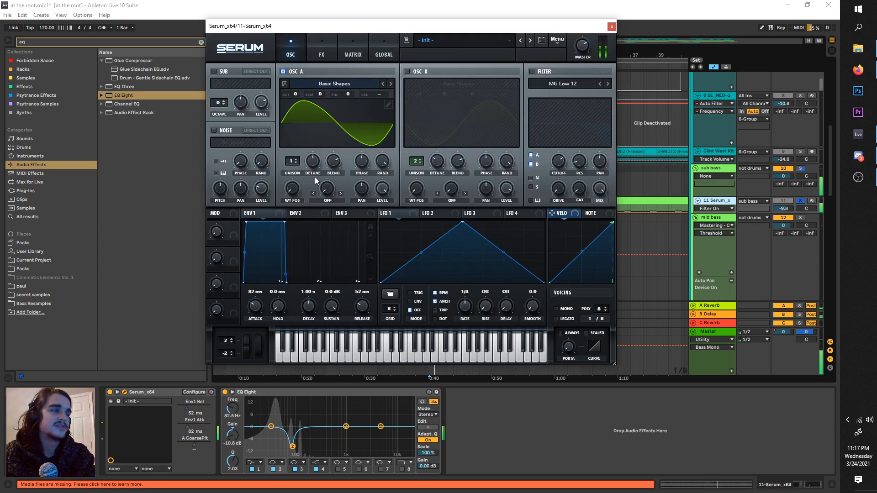
# Step: Try a Saturator ahead of the sub bass EQ Eight with Drive at 32.6 dB, and switch it off
pyautogui.hotkey('ctrl', 'f')
pyautogui.write('SAT')
pyautogui.moveTo(155, 61); pyautogui.dragTo(237, 400)
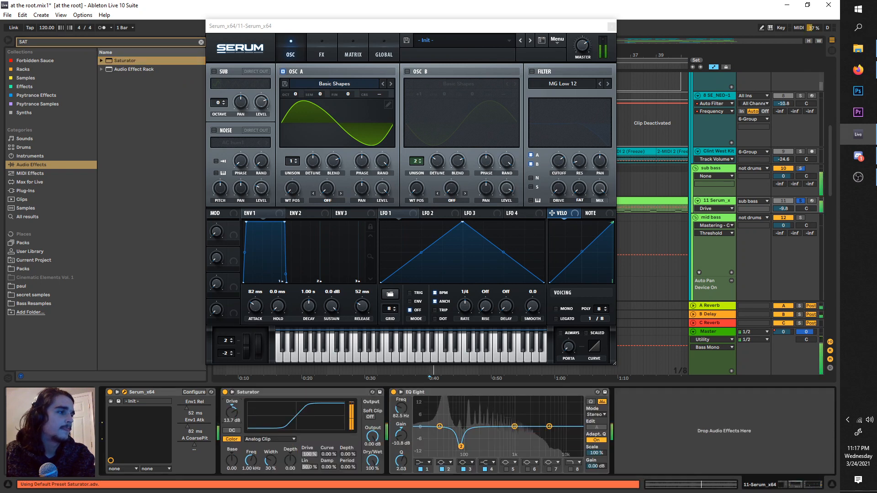
pyautogui.moveTo(281, 421); pyautogui.dragTo(281, 379)
pyautogui.click(225, 392)
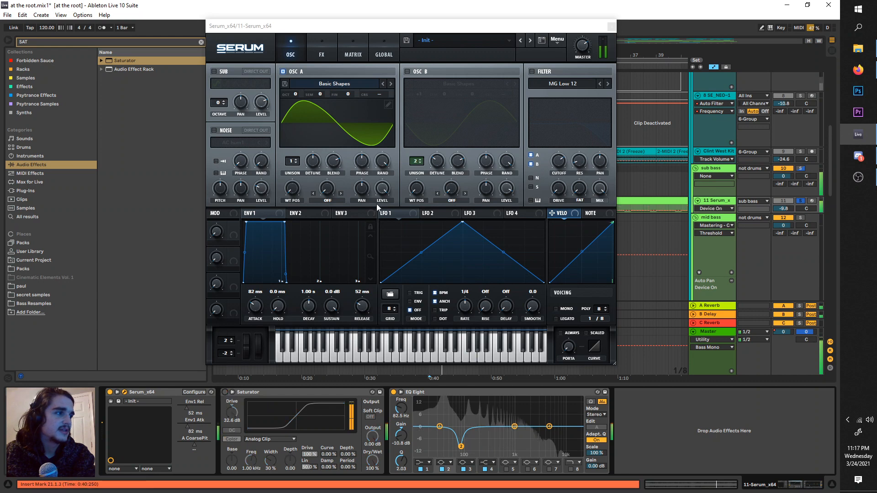
# Step: Review the harmonics in oscillator A's wavetable editor and delete the Saturator from the sub bass chain
pyautogui.click(388, 105)
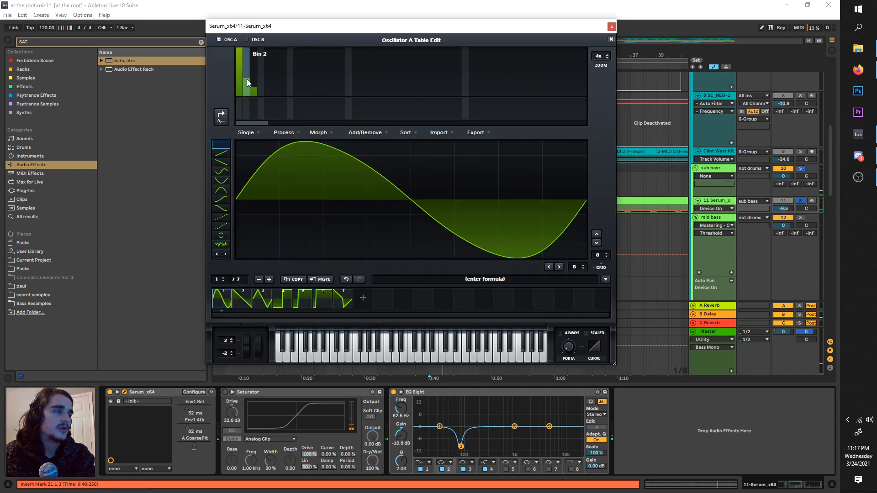
pyautogui.click(611, 40)
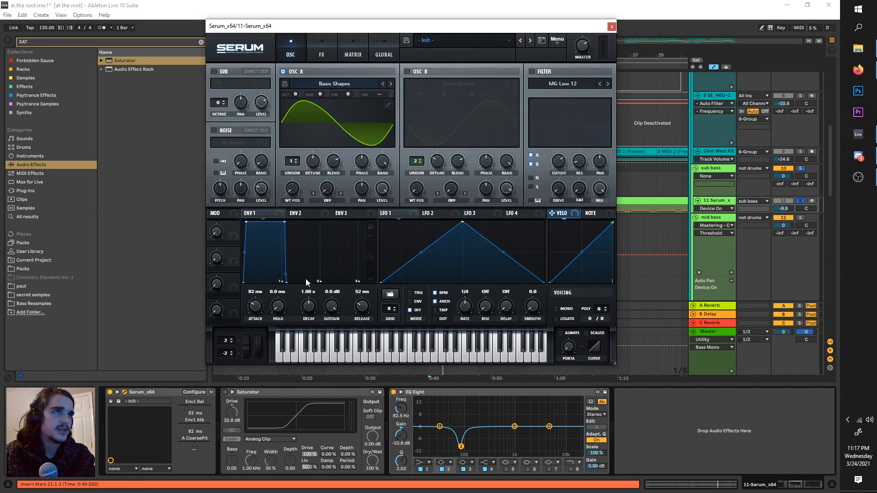
pyautogui.click(256, 398)
pyautogui.press('Delete')
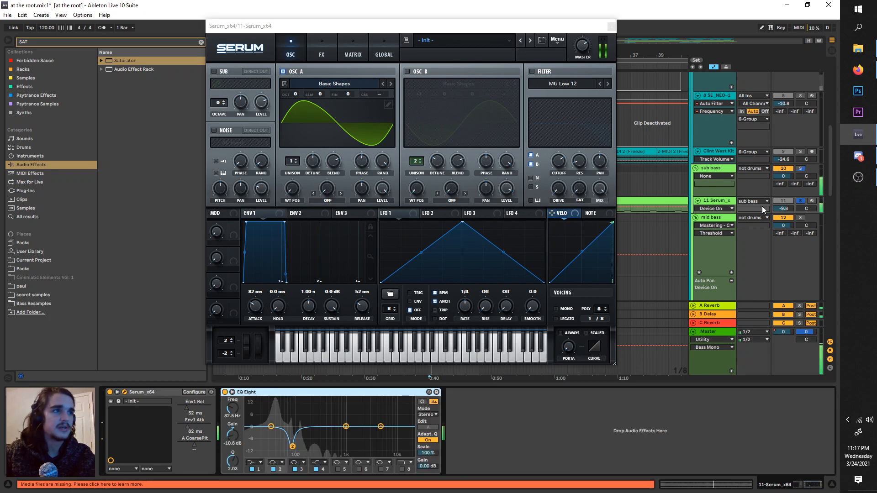
# Step: Unsolo the sub bass and play the full mix with the Master track's devices in view
pyautogui.click(713, 334)
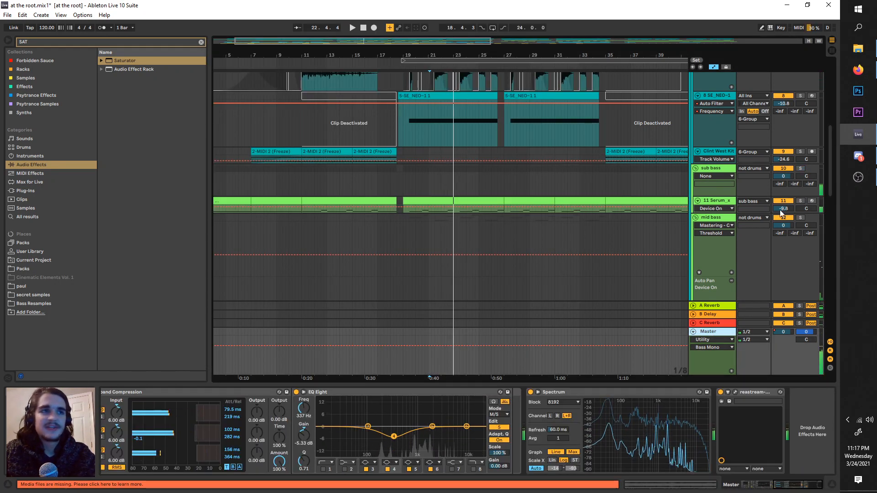
pyautogui.press('space')
pyautogui.press('space')
pyautogui.moveTo(617, 420)
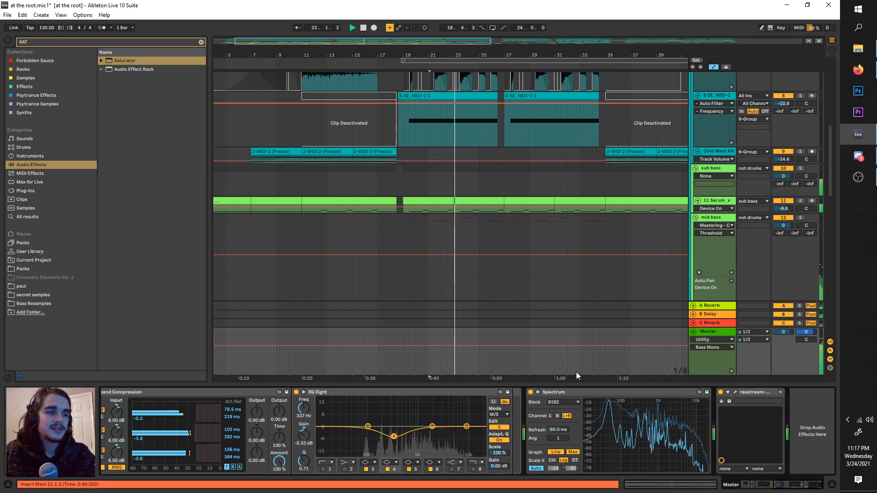
pyautogui.click(712, 333)
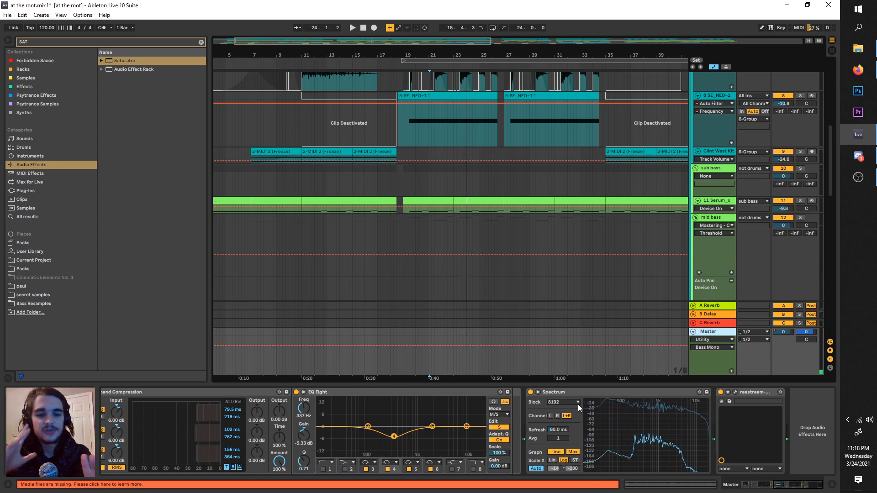
pyautogui.click(704, 198)
pyautogui.click(707, 333)
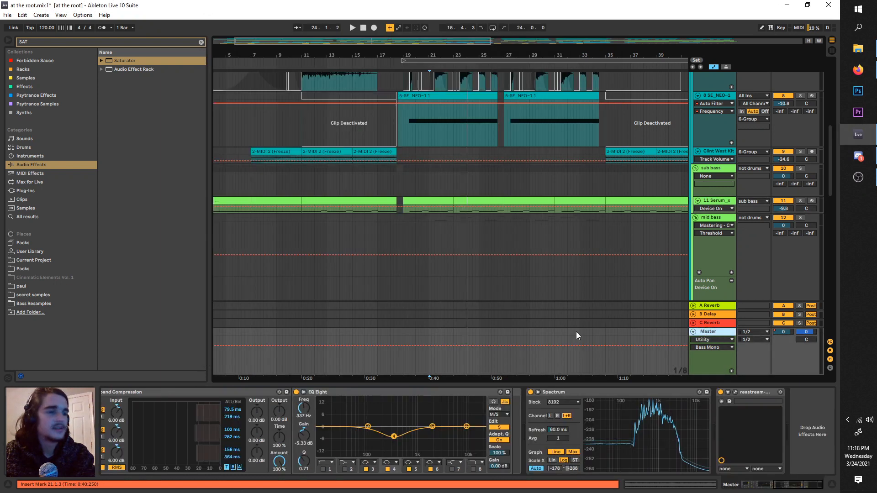
# Step: Expand and enlarge the master's Spectrum display and examine the full mix during playback
pyautogui.click(539, 392)
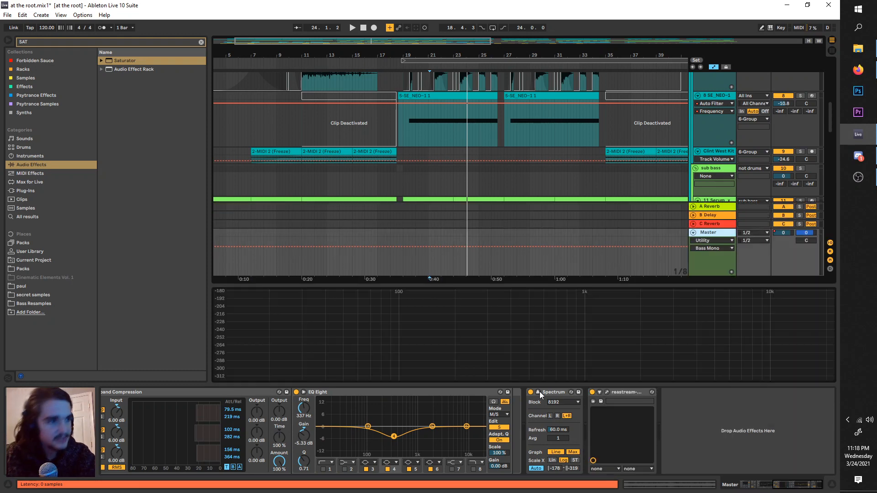
pyautogui.press('space')
pyautogui.moveTo(480, 246); pyautogui.dragTo(480, 212)
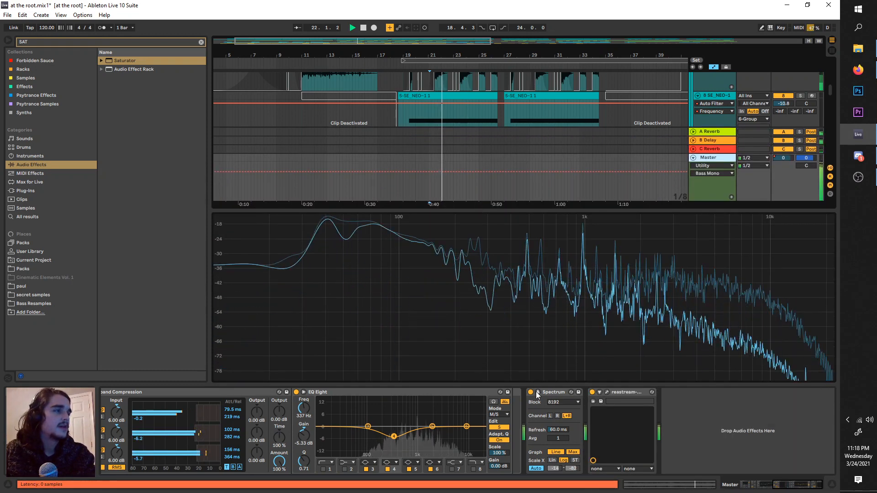
pyautogui.press('space')
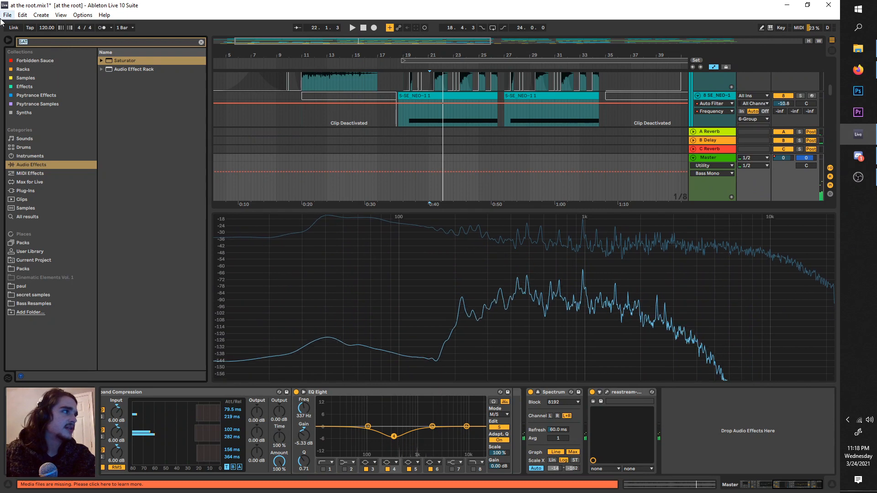
# Step: Find the Glue Compressor preset "Mastering - Make It Loud" and insert it on the master between EQ Eight and Spectrum
pyautogui.press('BackSpace')
pyautogui.press('BackSpace')
pyautogui.press('BackSpace')
pyautogui.write('make')
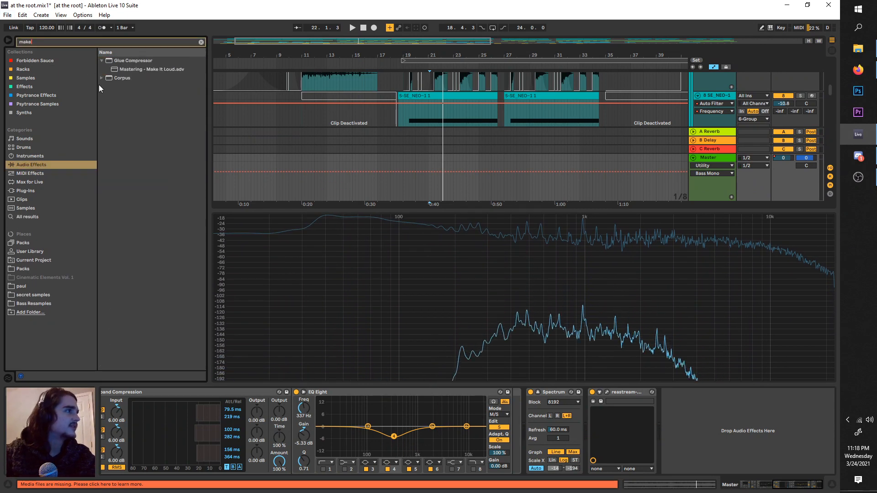
pyautogui.moveTo(171, 123); pyautogui.dragTo(494, 445)
# Step: Set the master Glue Compressor's Makeup to 10.8 dB while auditioning the drop with repeated playback
pyautogui.moveTo(495, 414); pyautogui.dragTo(496, 414)
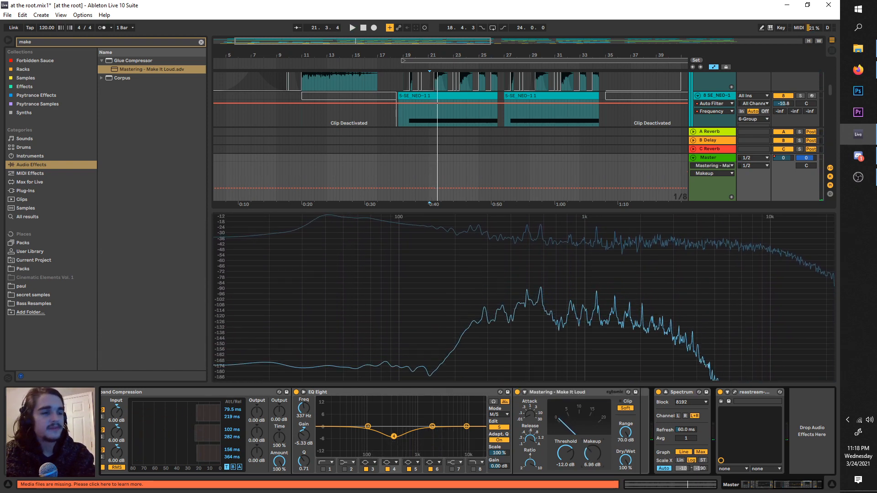
pyautogui.press('space')
pyautogui.moveTo(589, 458)
pyautogui.mouseDown()
pyautogui.moveTo(589, 432)
pyautogui.moveTo(591, 461)
pyautogui.mouseUp()
pyautogui.press('space')
pyautogui.press('space')
pyautogui.press('space')
pyautogui.press('space')
pyautogui.press('space')
pyautogui.press('space')
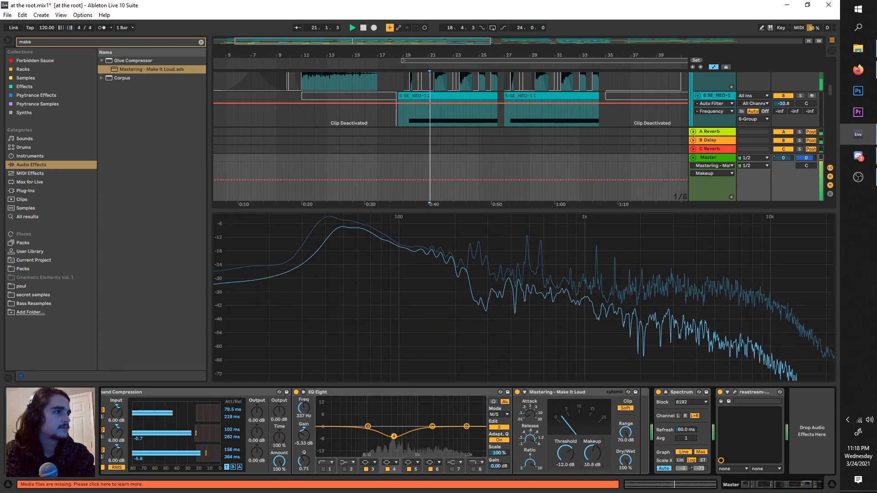
pyautogui.press('space')
pyautogui.press('space')
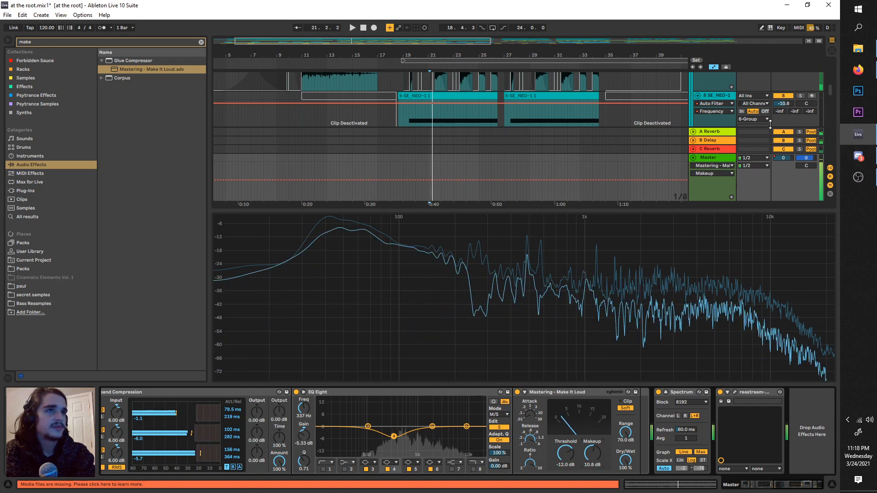
pyautogui.press('space')
# Step: Shrink and collapse the master's enlarged Spectrum display, and search the audio effects for "spectrum"
pyautogui.scroll(1, 676, 183)
pyautogui.moveTo(689, 210); pyautogui.dragTo(685, 301)
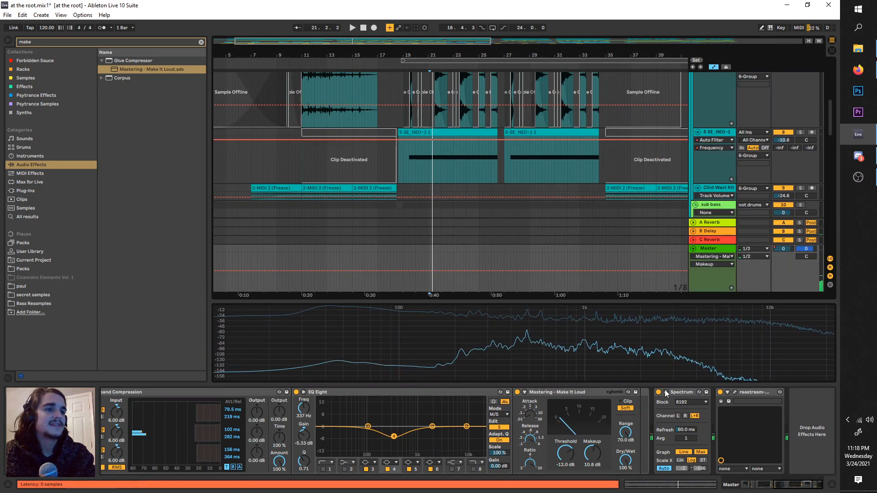
pyautogui.click(665, 393)
pyautogui.doubleClick(135, 42)
pyautogui.write('spectrum')
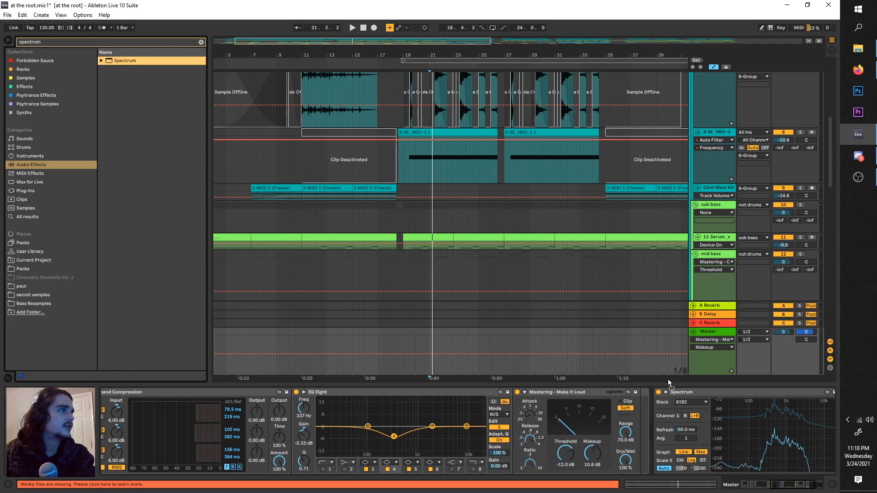
pyautogui.moveTo(668, 380); pyautogui.dragTo(718, 413)
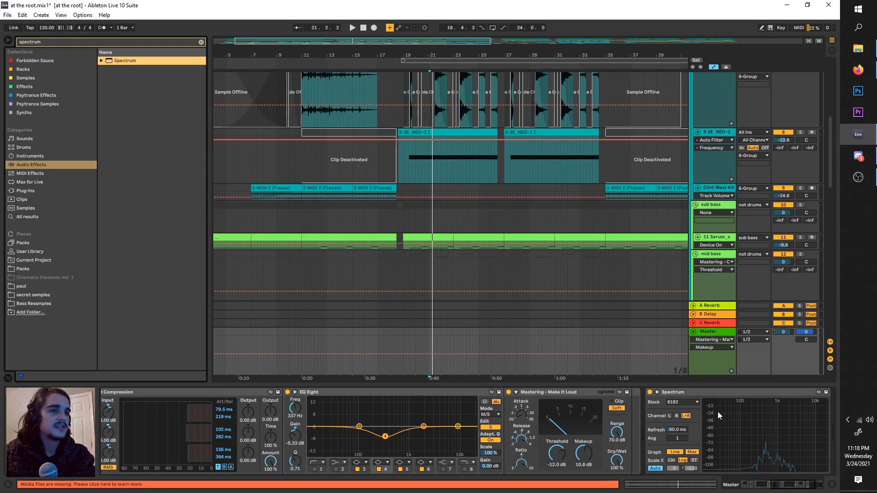
# Step: Play the mix from bar 21 and look through the tracks from the drums down to the guitar group
pyautogui.scroll(-4, 462, 214)
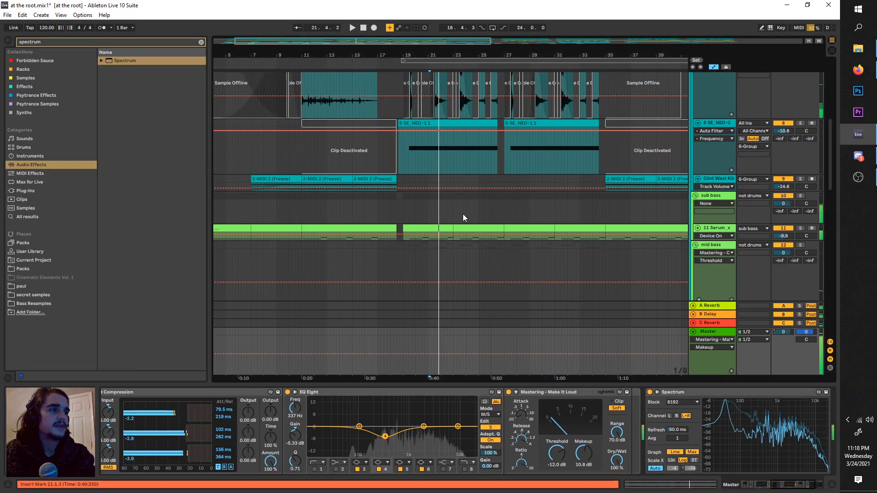
pyautogui.scroll(10, 512, 265)
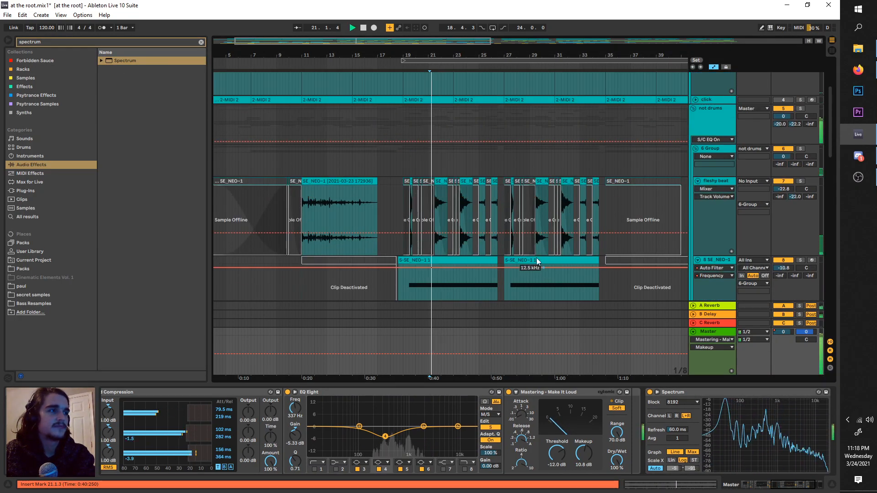
pyautogui.scroll(-7, 550, 261)
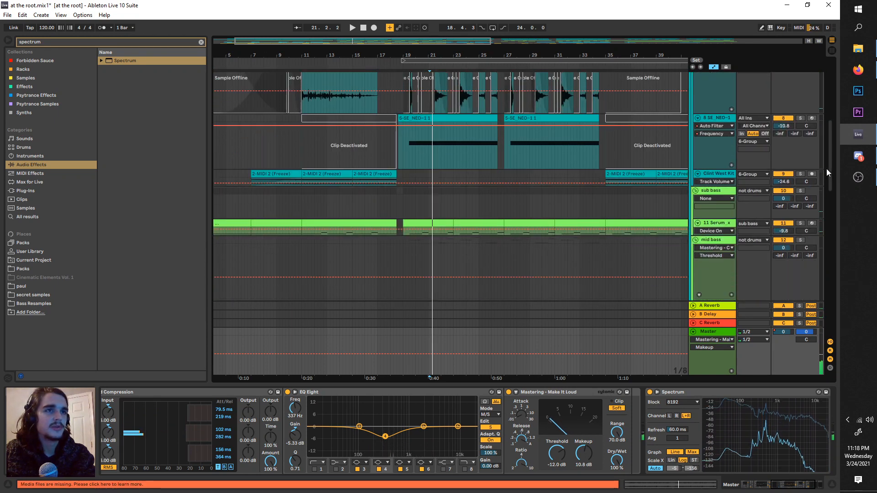
pyautogui.moveTo(830, 186); pyautogui.dragTo(830, 259)
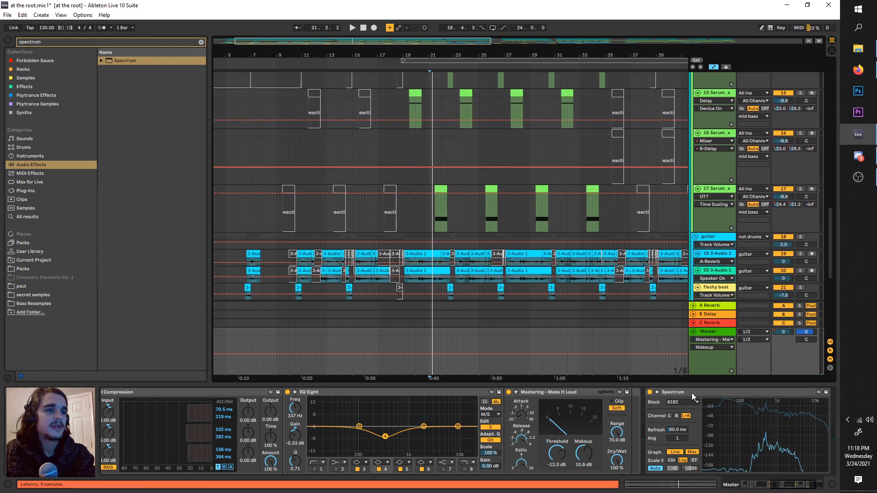
pyautogui.click(655, 392)
pyautogui.press('space')
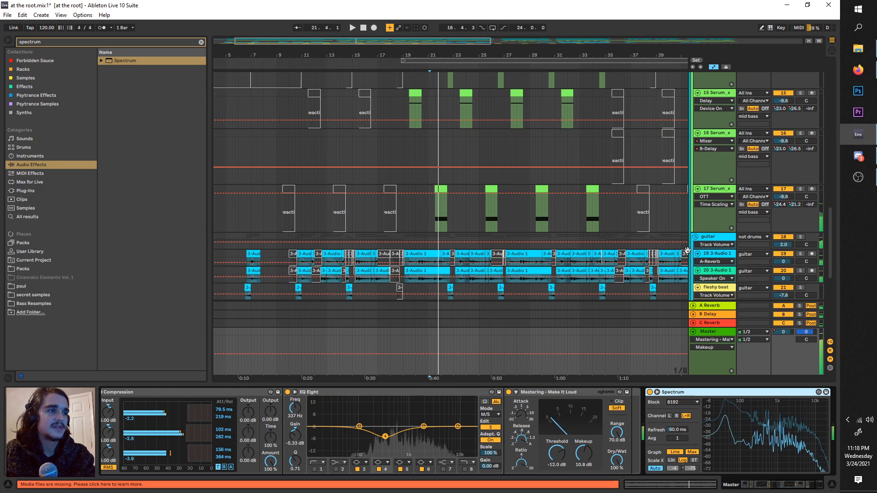
# Step: Solo the sub bass Serum, view it in the enlarged master Spectrum and set the Glue Compressor's Makeup to 9.84 dB
pyautogui.scroll(8, 661, 174)
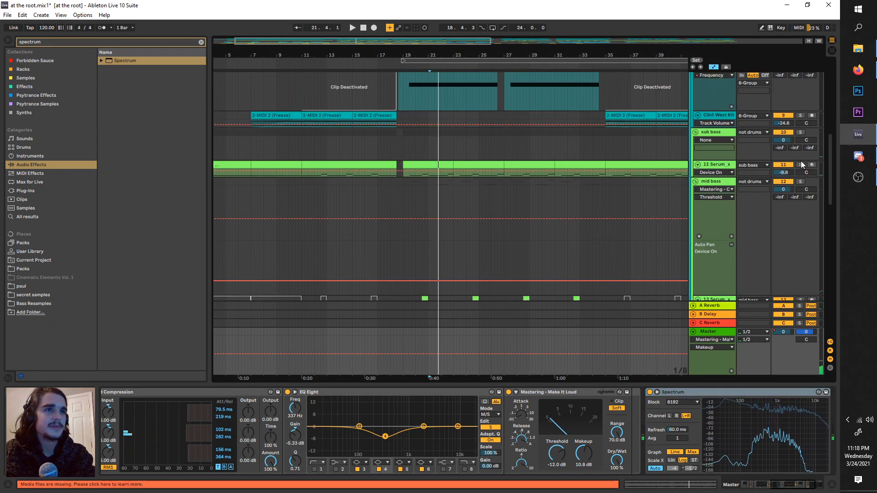
pyautogui.click(658, 393)
pyautogui.moveTo(524, 300); pyautogui.dragTo(521, 173)
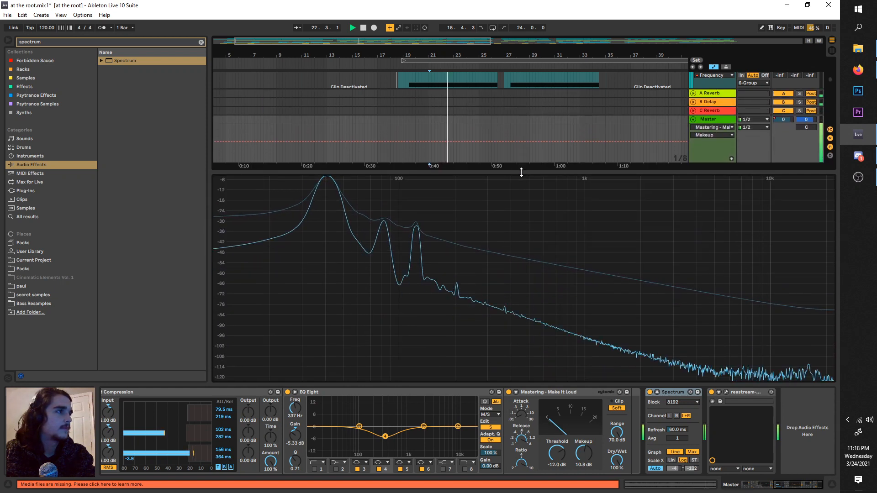
pyautogui.press('space')
pyautogui.press('space')
pyautogui.moveTo(583, 454); pyautogui.dragTo(584, 458)
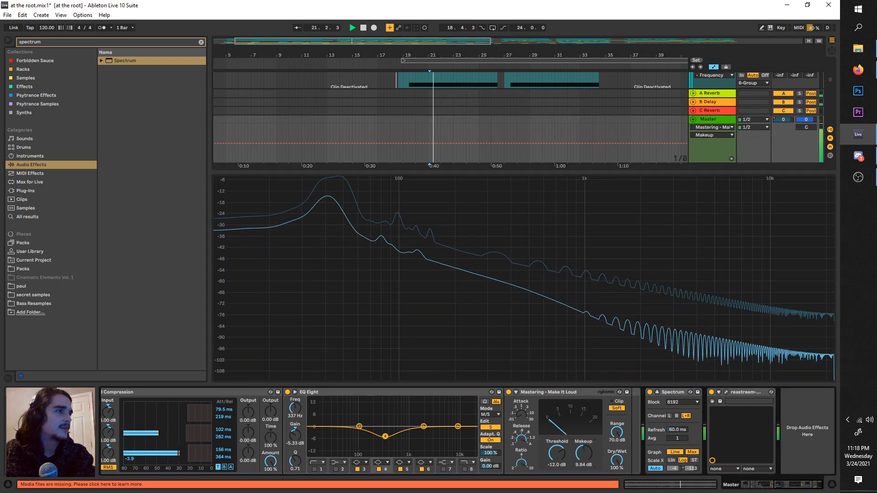
# Step: Reduce the Spectrum display's height, solo the kick and move the loop region to start at bar 15 for playback
pyautogui.scroll(-1, 526, 109)
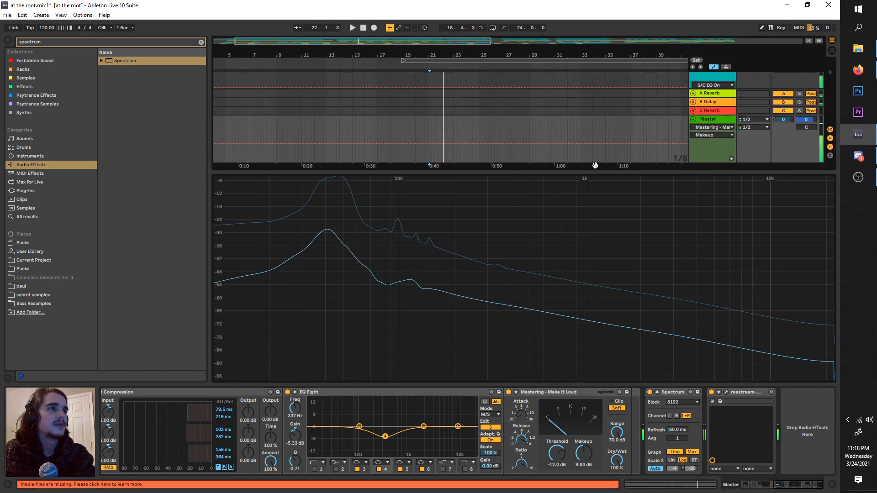
pyautogui.moveTo(595, 165); pyautogui.dragTo(595, 247)
pyautogui.scroll(3, 595, 206)
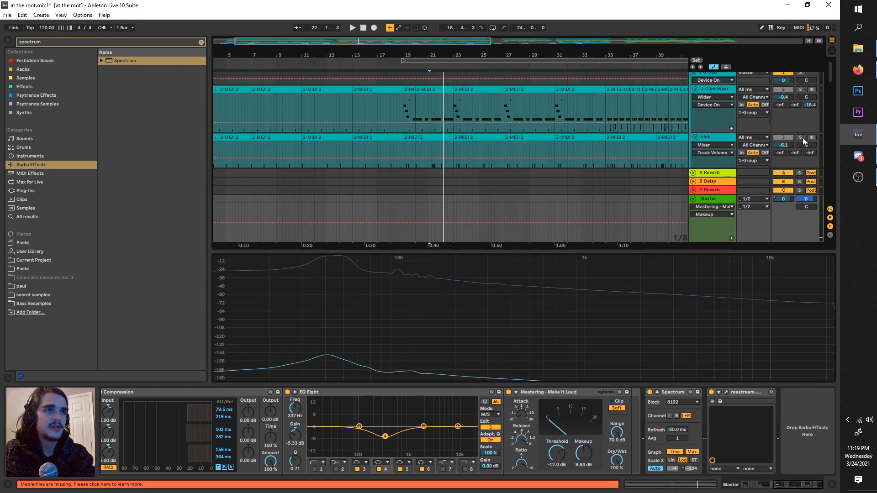
pyautogui.moveTo(446, 59); pyautogui.dragTo(395, 57)
pyautogui.press('space')
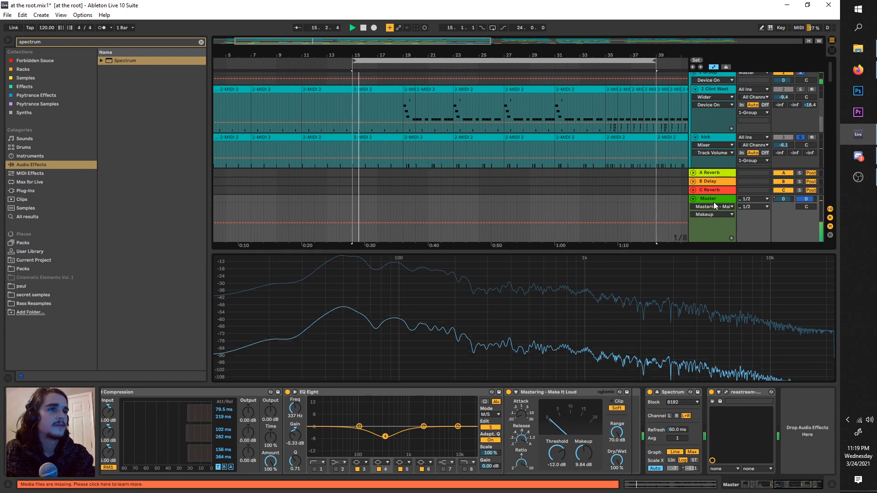
# Step: Play the soloed kick and examine it in the enlarged master Spectrum display, and restore the smaller display height
pyautogui.moveTo(372, 251); pyautogui.dragTo(372, 181)
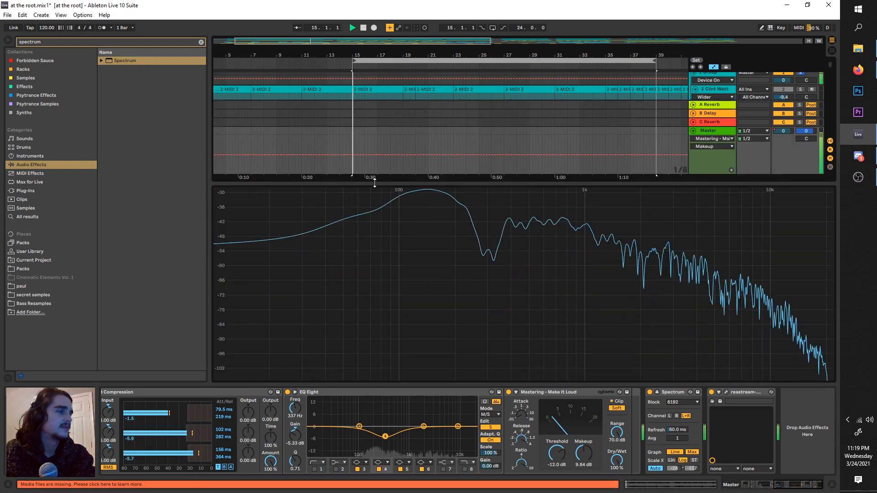
pyautogui.press('space')
pyautogui.scroll(1, 665, 96)
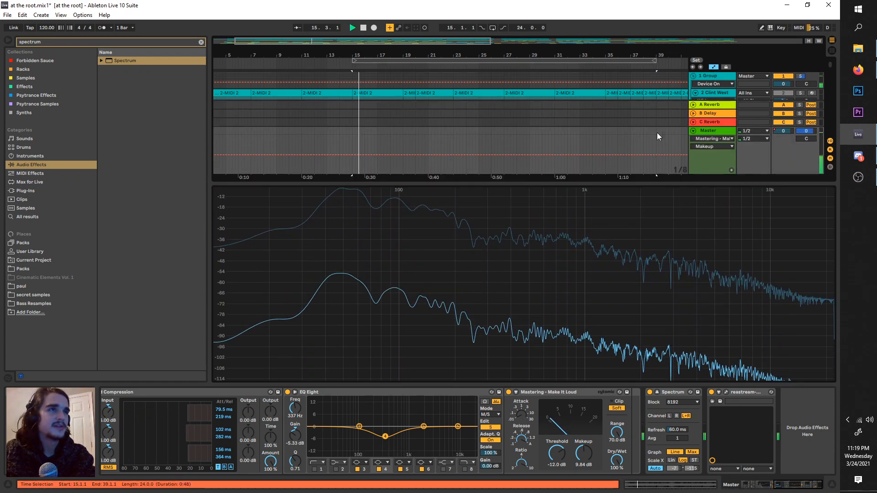
pyautogui.moveTo(646, 181); pyautogui.dragTo(660, 299)
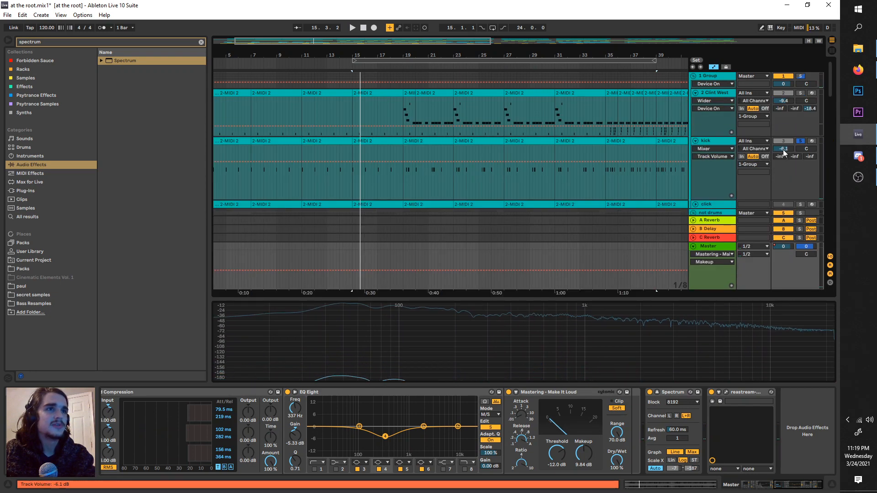
# Step: Search the audio effects for "eq" and add an EQ Eight after the kick track's drum rack
pyautogui.click(720, 141)
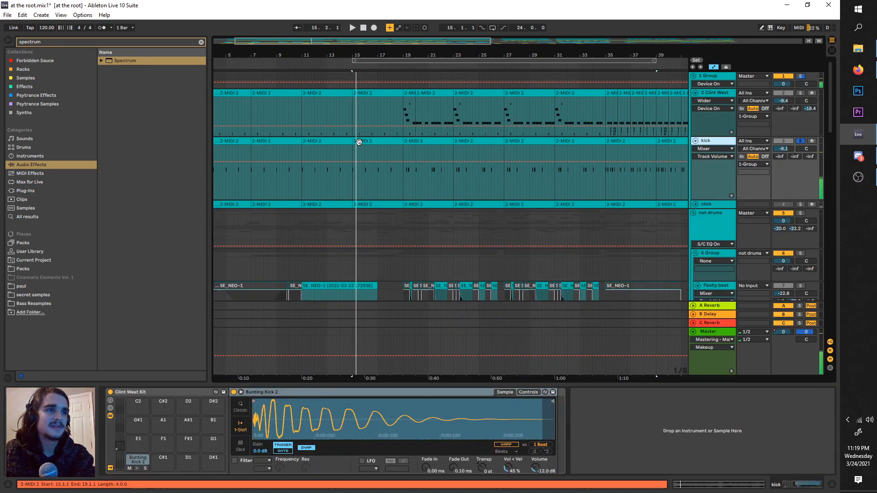
pyautogui.hotkey('ctrl', 'f')
pyautogui.write('eq')
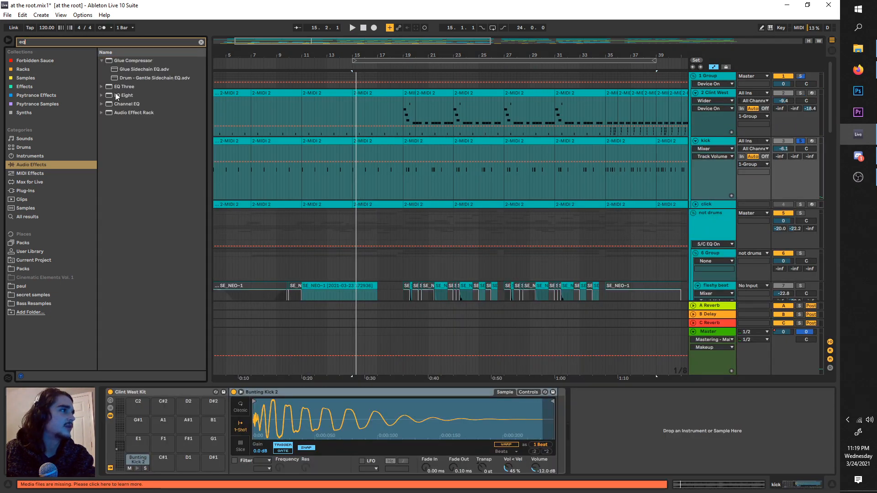
pyautogui.moveTo(117, 96); pyautogui.dragTo(562, 378)
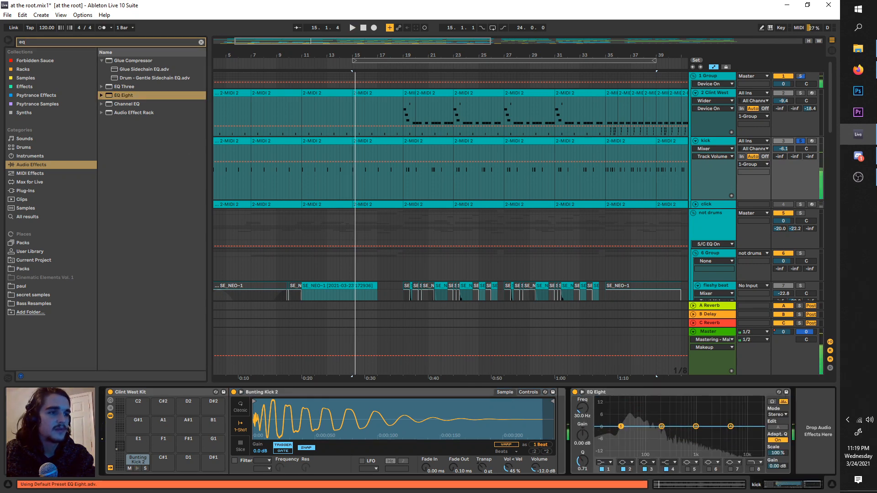
# Step: View the kick in the enlarged master Spectrum and set its EQ Eight's first band to 68.1 Hz with 2.60 dB gain
pyautogui.click(711, 331)
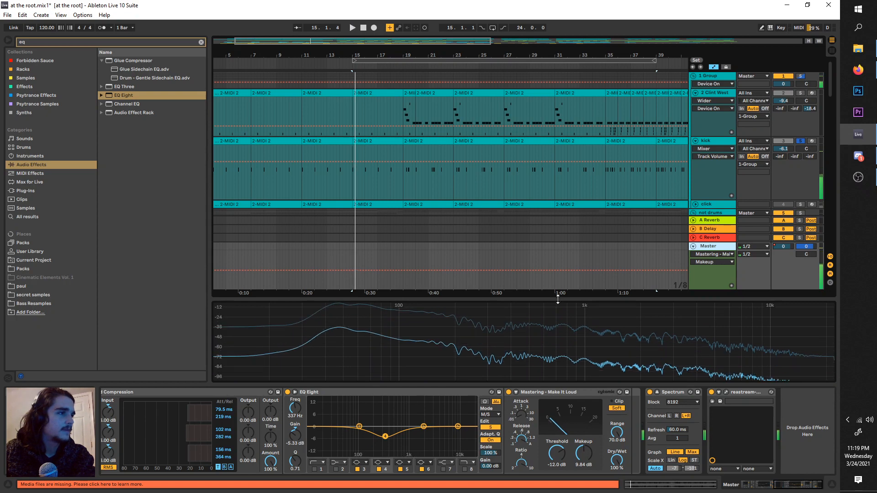
pyautogui.moveTo(551, 298); pyautogui.dragTo(561, 207)
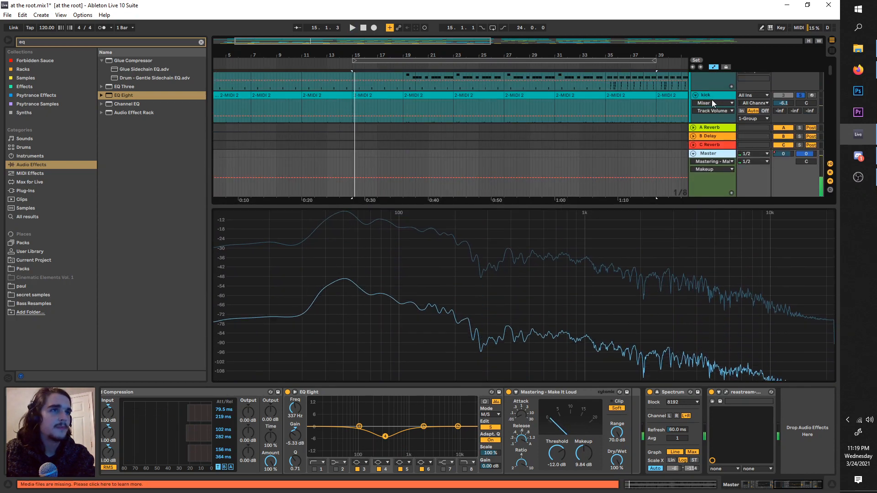
pyautogui.click(712, 99)
pyautogui.moveTo(635, 423); pyautogui.dragTo(638, 422)
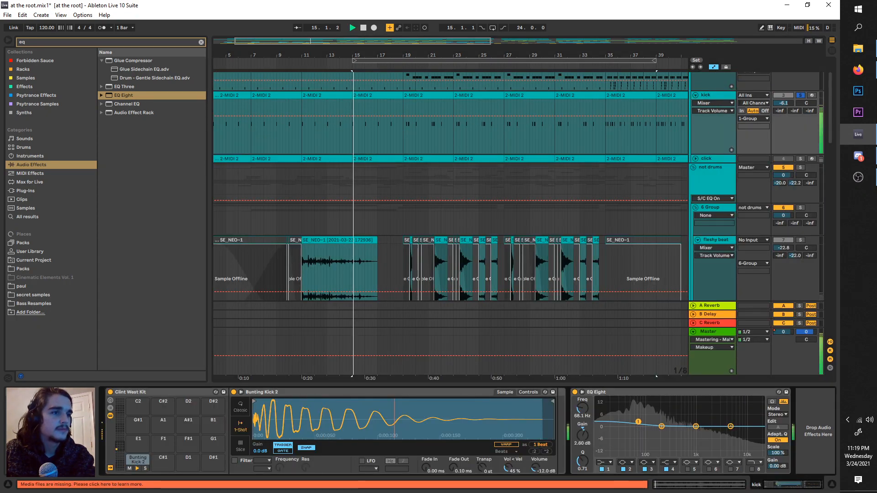
# Step: Check the kick in the master Spectrum and set its EQ Eight's first band to 74.2 Hz with 4.34 dB gain
pyautogui.click(715, 332)
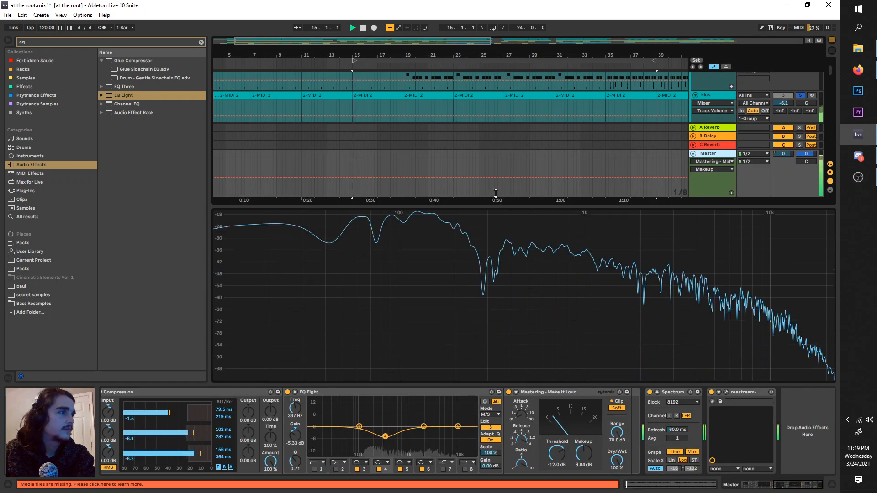
pyautogui.moveTo(504, 202); pyautogui.dragTo(505, 267)
pyautogui.press('space')
pyautogui.click(714, 100)
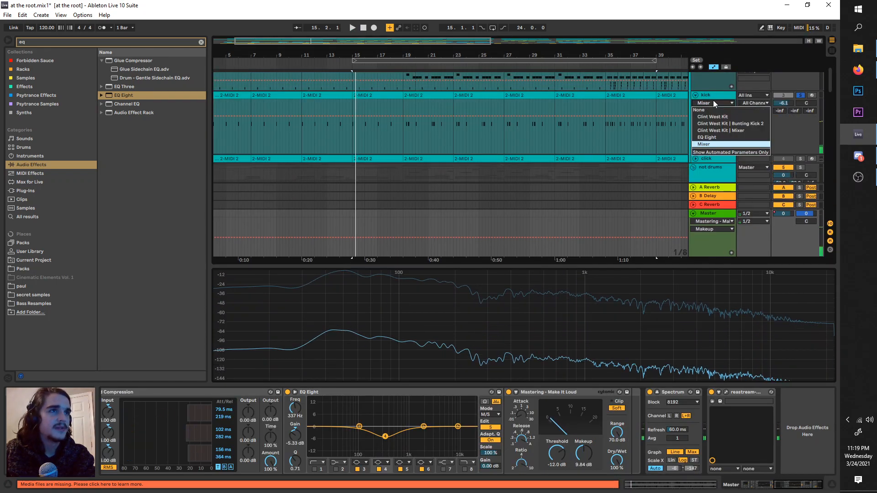
pyautogui.click(713, 97)
pyautogui.press('space')
pyautogui.moveTo(639, 421); pyautogui.dragTo(640, 419)
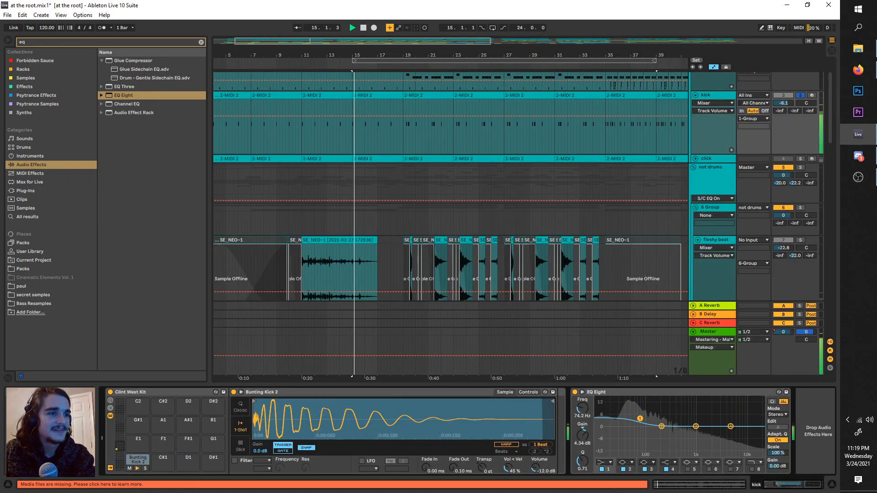
# Step: Enlarge the master Spectrum display and replay the equalized kick several times to examine its low end
pyautogui.click(707, 333)
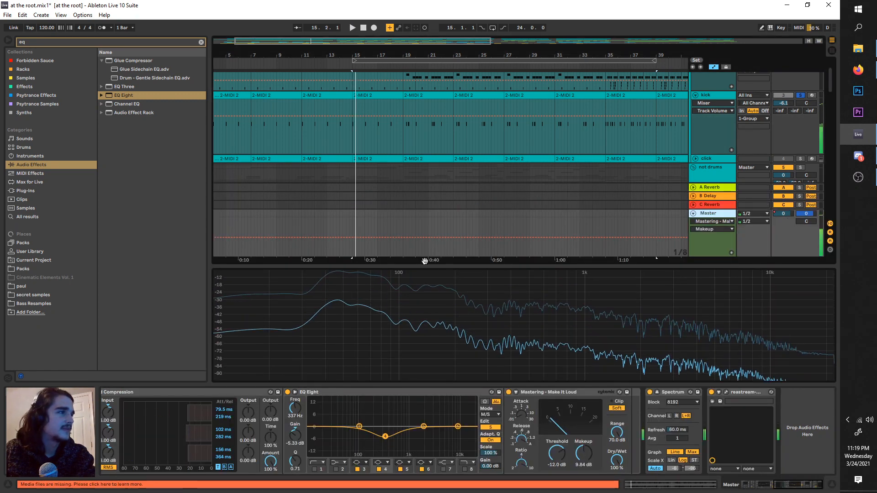
pyautogui.moveTo(434, 264); pyautogui.dragTo(438, 179)
pyautogui.press('space')
pyautogui.press('space')
pyautogui.press('space')
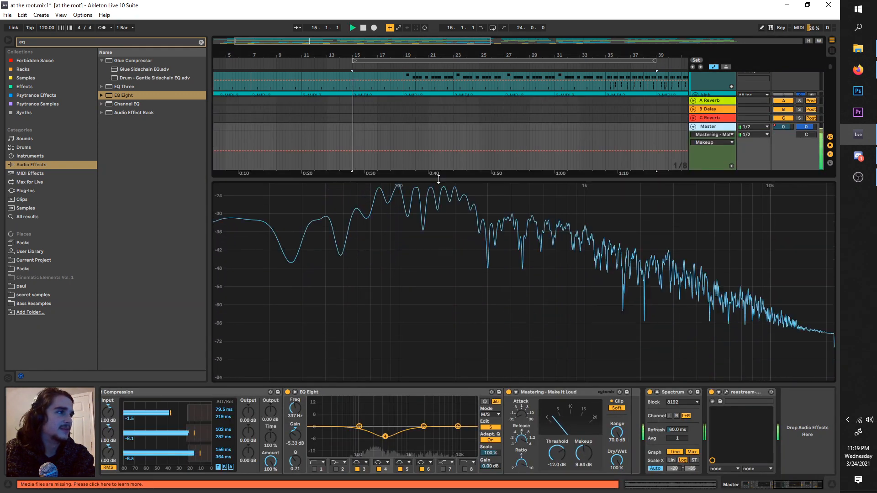
# Step: Try the Mastering - Make It Loud compressor's Makeup at 11.0 dB while replaying the soloed kick
pyautogui.press('space')
pyautogui.press('space')
pyautogui.click(591, 457)
pyautogui.press('space')
pyautogui.press('space')
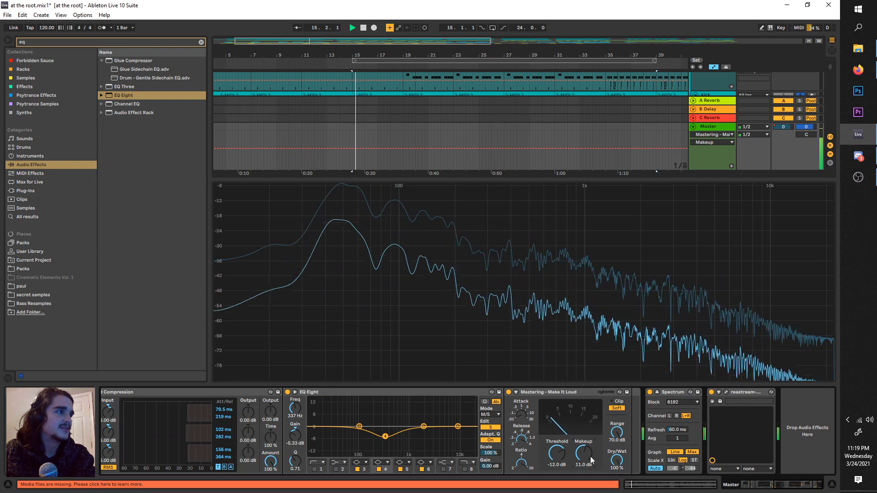
pyautogui.press('space')
pyautogui.press('space')
pyautogui.press('space')
pyautogui.press('space')
# Step: Solo the sub bass Serum track instead of the kick and view it in the enlarged master Spectrum
pyautogui.moveTo(470, 180); pyautogui.dragTo(488, 318)
pyautogui.scroll(-3, 658, 183)
pyautogui.scroll(-4, 666, 203)
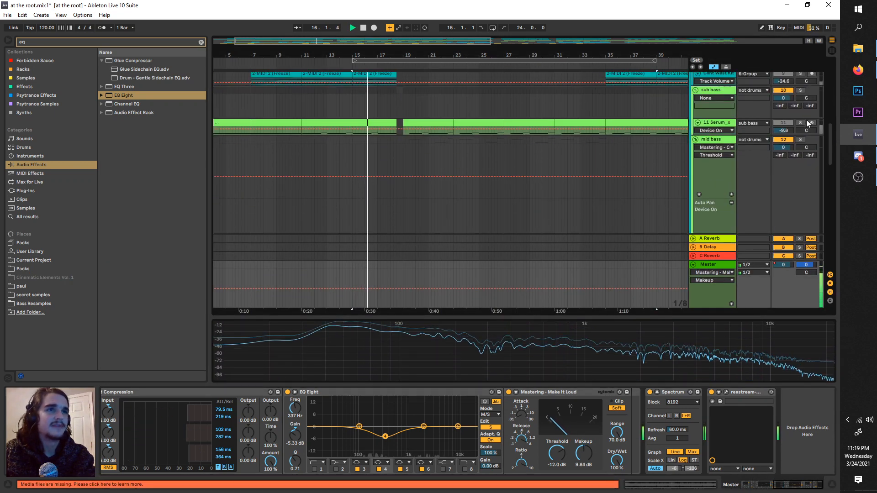
pyautogui.moveTo(595, 317); pyautogui.dragTo(612, 227)
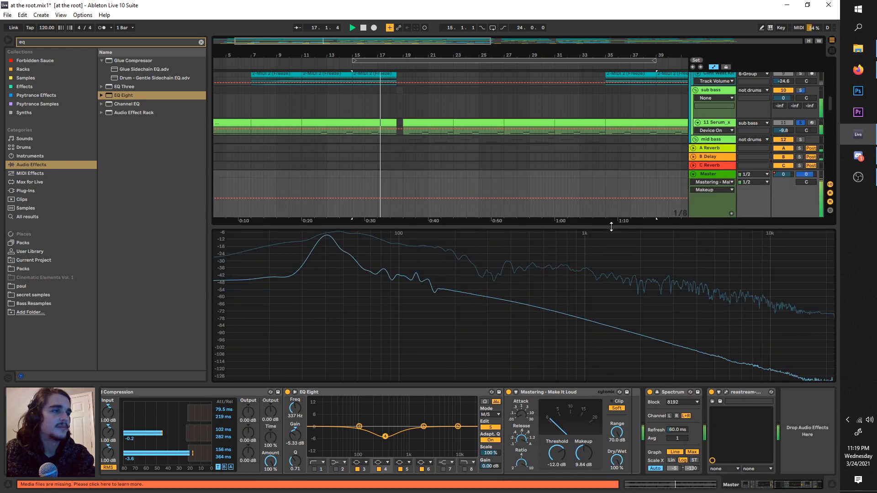
# Step: Set the sub bass Serum's track volume to -10.8 dB while replaying it from bar 15
pyautogui.moveTo(779, 131); pyautogui.dragTo(779, 134)
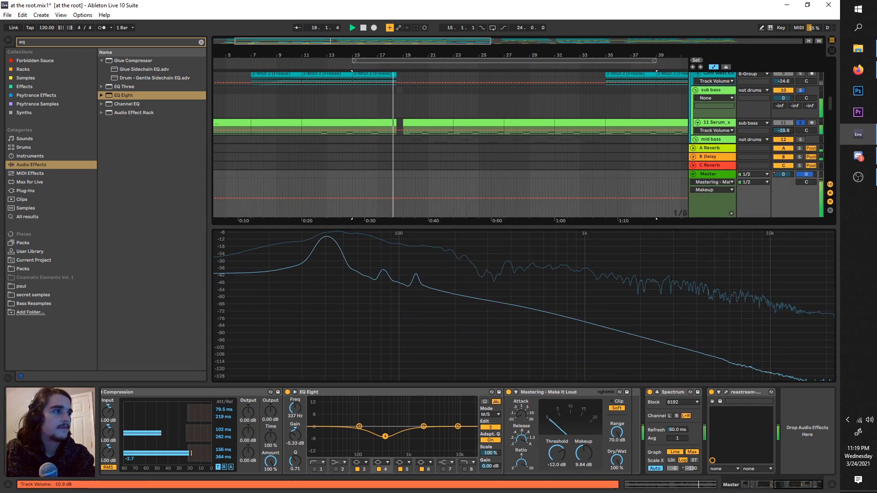
pyautogui.press('space')
pyautogui.press('space')
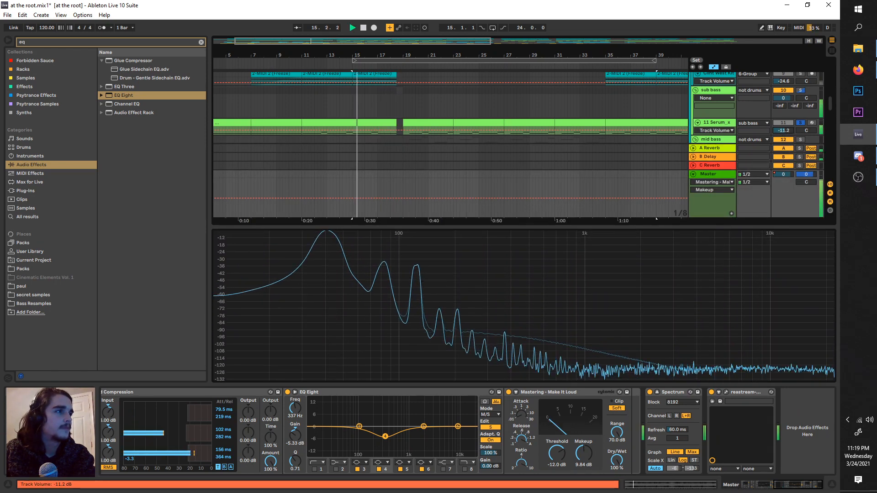
pyautogui.moveTo(781, 131); pyautogui.dragTo(781, 130)
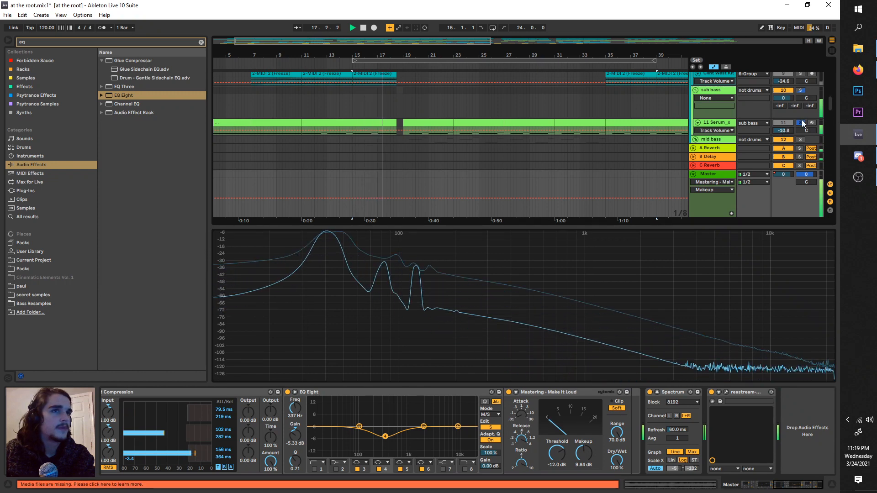
# Step: Unsolo the sub bass Serum and set the Make It Loud compressor's Makeup to 11.0 dB while viewing the full mix in the Spectrum
pyautogui.click(800, 122)
pyautogui.press('space')
pyautogui.press('space')
pyautogui.moveTo(584, 453); pyautogui.dragTo(585, 452)
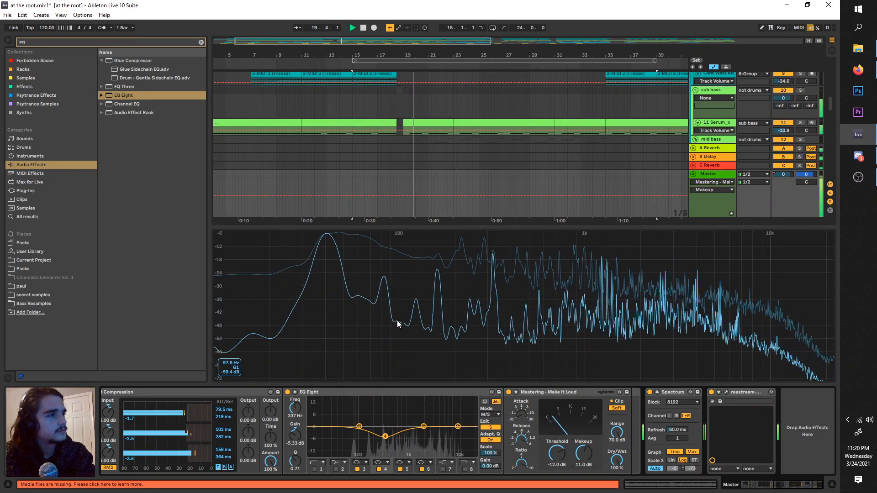
pyautogui.moveTo(380, 225); pyautogui.dragTo(381, 191)
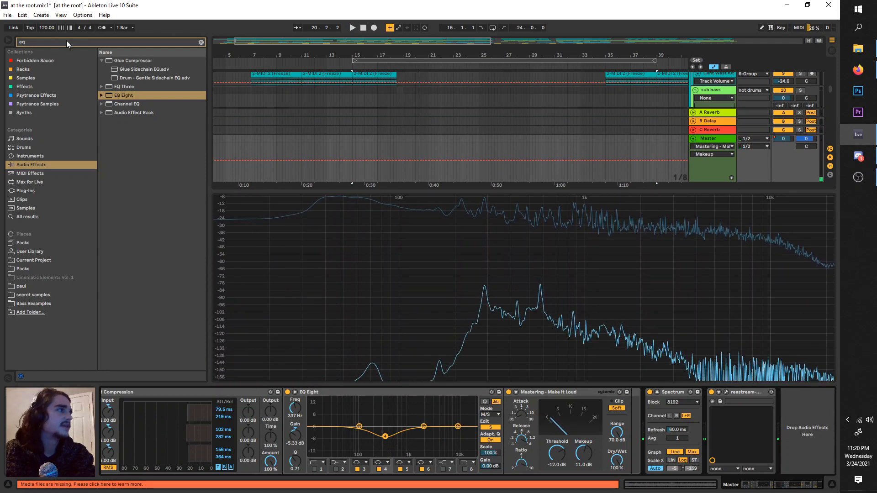
# Step: Search the audio effects for "multi" and insert Multiband Dynamics on the master between the Make It Loud compressor and the Spectrum
pyautogui.moveTo(67, 43); pyautogui.dragTo(4, 25)
pyautogui.press('BackSpace')
pyautogui.write('multi')
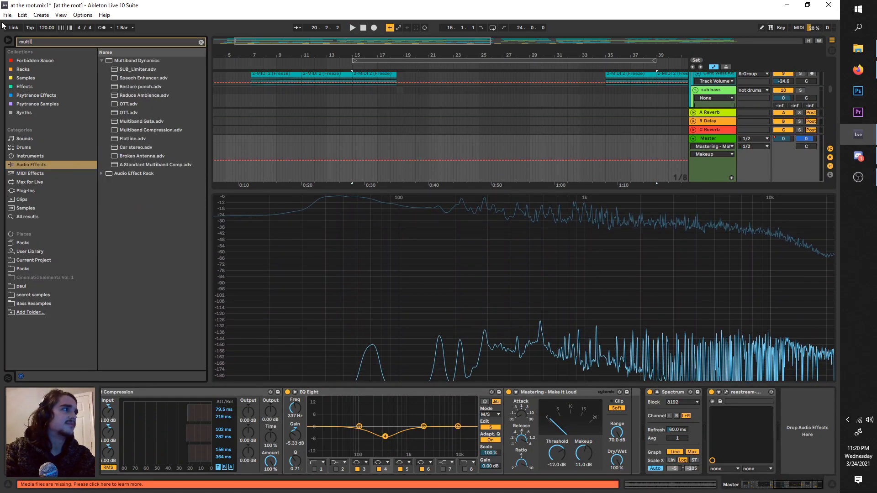
pyautogui.moveTo(110, 67); pyautogui.dragTo(608, 424)
# Step: Raise the Multiband Dynamics high-band output gain to 4.70 dB and move the device before the Make It Loud compressor
pyautogui.press('space')
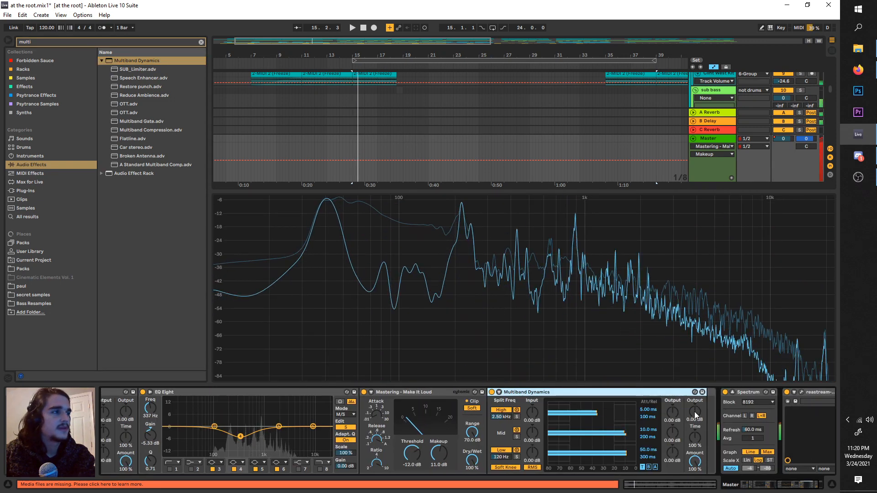
pyautogui.moveTo(673, 412); pyautogui.dragTo(673, 399)
pyautogui.hscroll(2, 550, 414)
pyautogui.moveTo(534, 392); pyautogui.dragTo(347, 415)
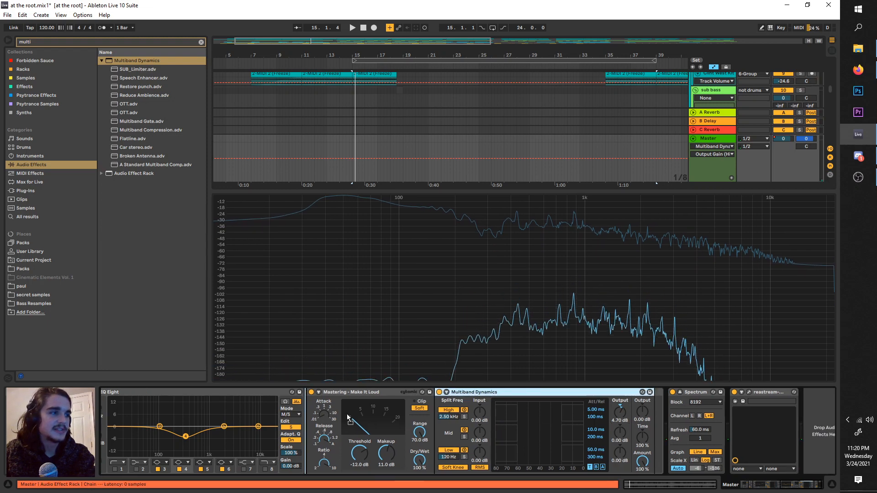
pyautogui.moveTo(395, 400); pyautogui.dragTo(395, 402)
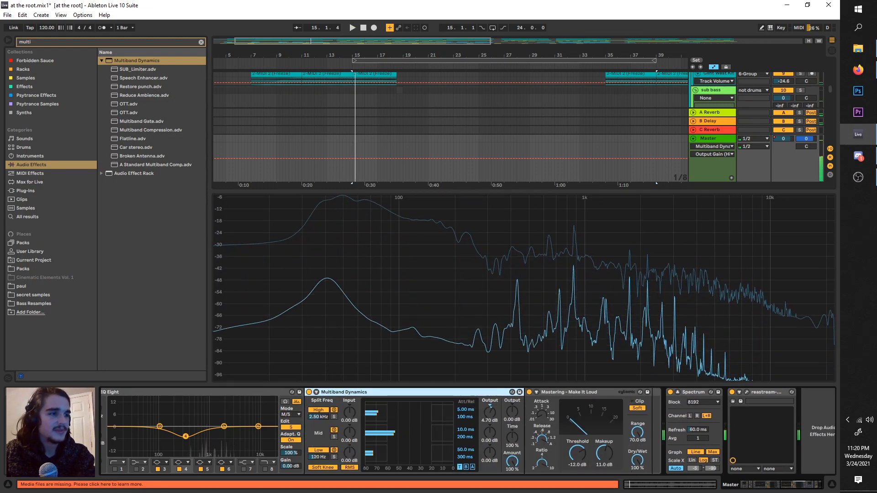
# Step: Set the Multiband Dynamics high-band output gain to 1.40 dB and replay the mix from bar 15
pyautogui.moveTo(490, 413); pyautogui.dragTo(490, 423)
pyautogui.press('space')
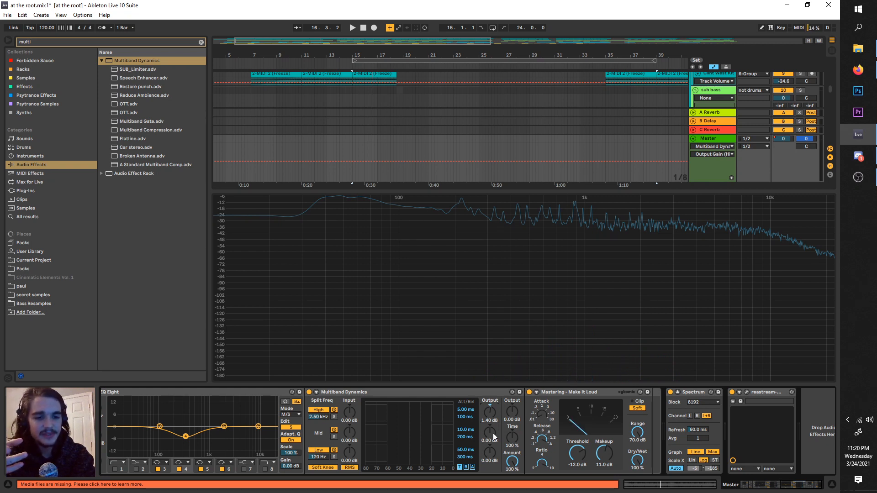
pyautogui.press('space')
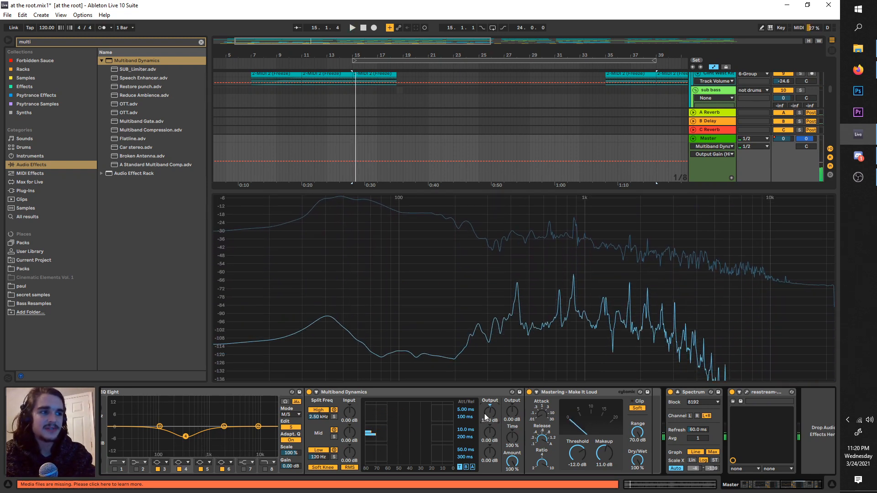
# Step: Review the master effect chain from the first Glue Compressor and Utility through the EQs and multiband devices to the Spectrum
pyautogui.hscroll(-5, 421, 425)
pyautogui.hscroll(-10, 448, 430)
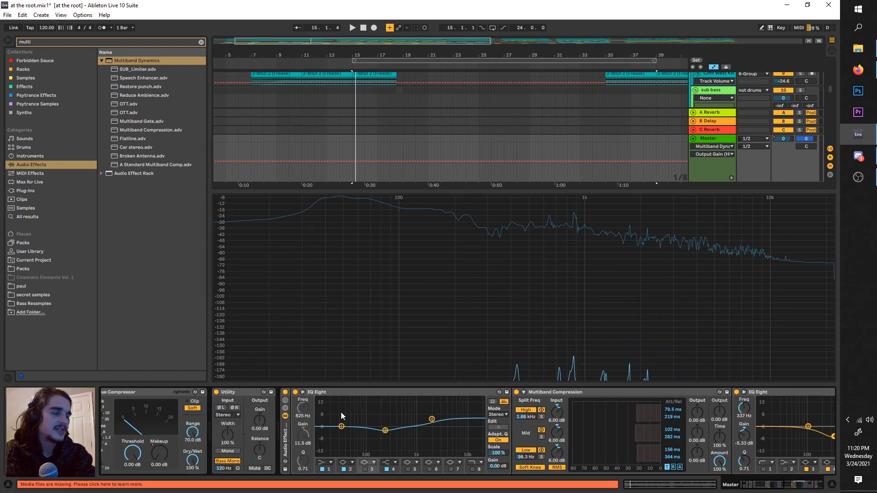
pyautogui.hscroll(4, 341, 412)
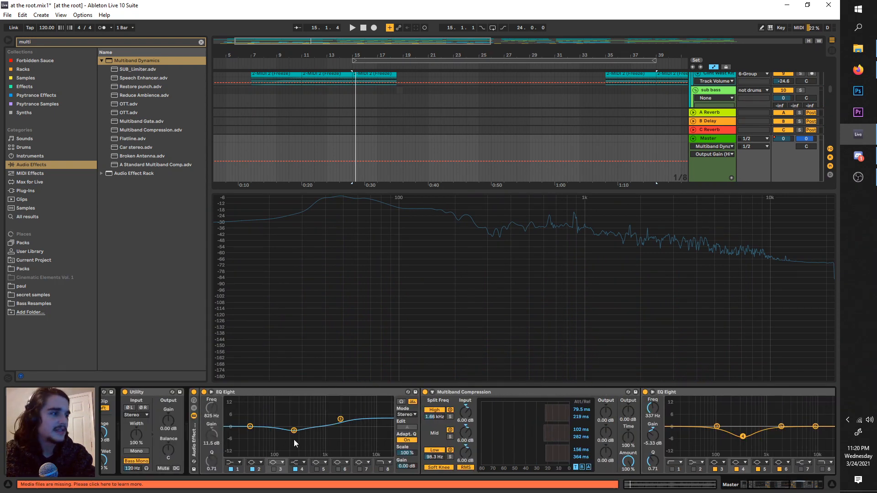
pyautogui.hscroll(-5, 179, 435)
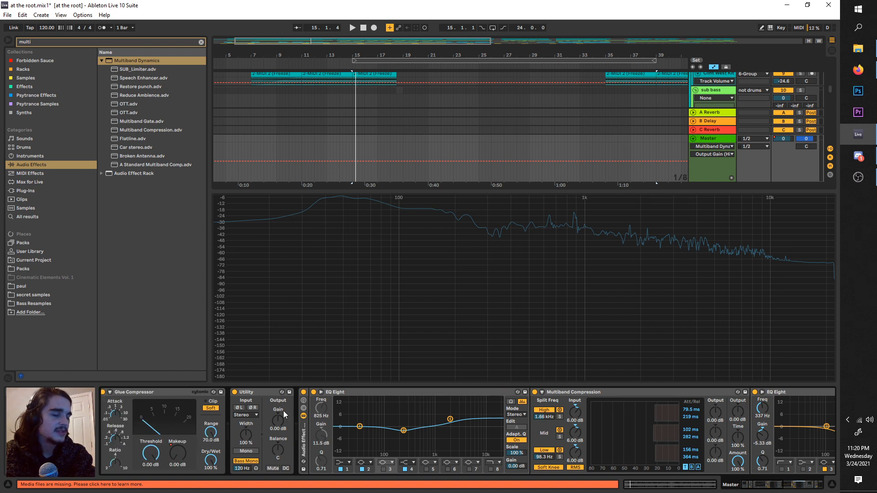
pyautogui.hscroll(9, 311, 421)
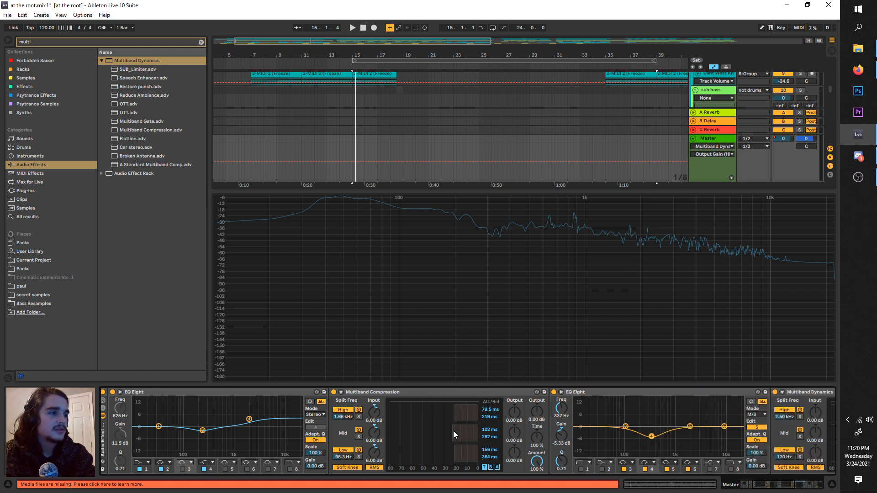
pyautogui.hscroll(10, 454, 431)
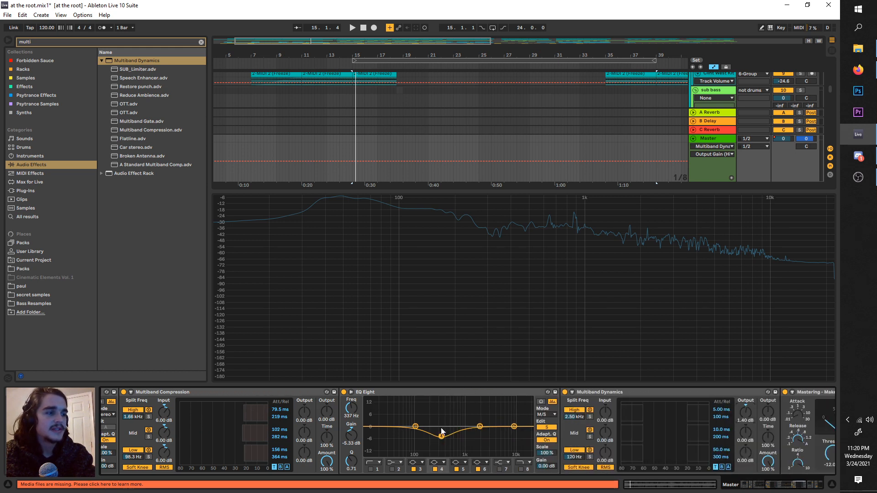
pyautogui.hscroll(12, 439, 416)
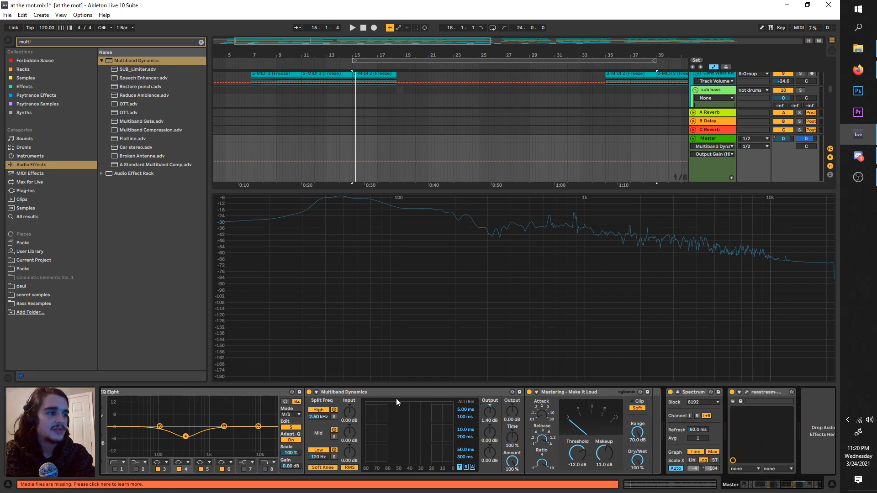
pyautogui.hscroll(1, 373, 440)
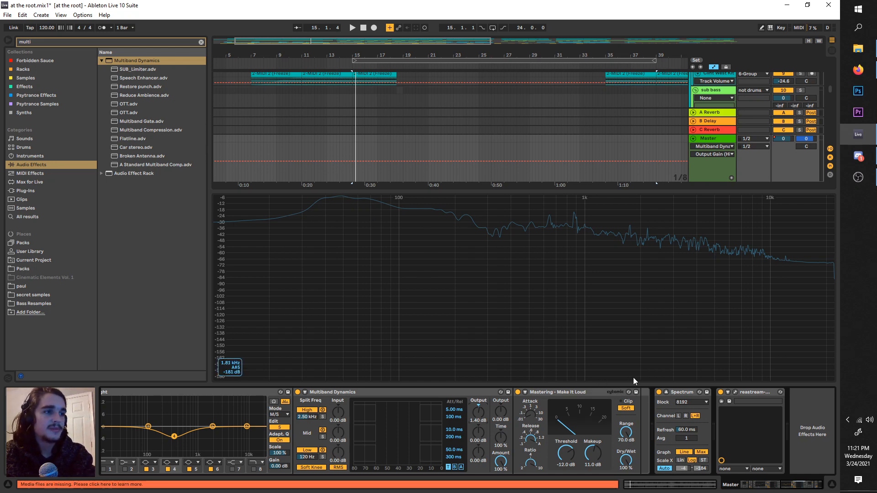
# Step: Collapse the enlarged Spectrum and examine the effect chains of the A Reverb return and the vocal group
pyautogui.click(665, 392)
pyautogui.click(717, 308)
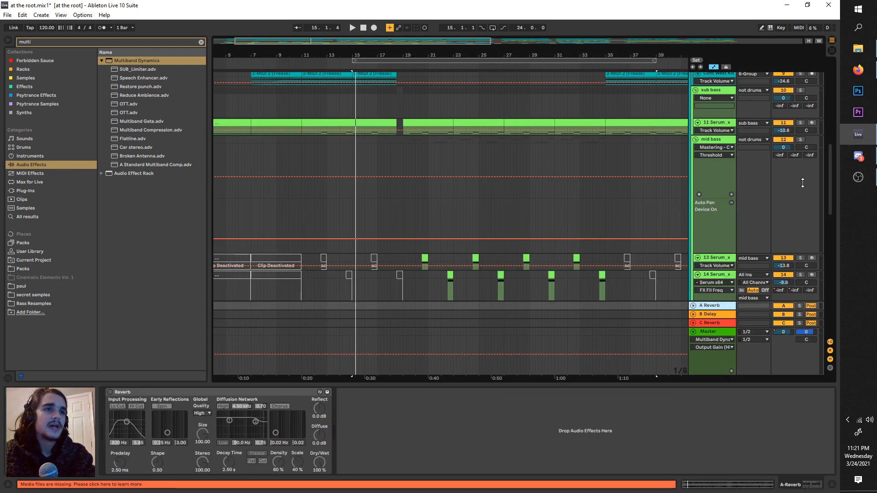
pyautogui.moveTo(834, 191); pyautogui.dragTo(802, 295)
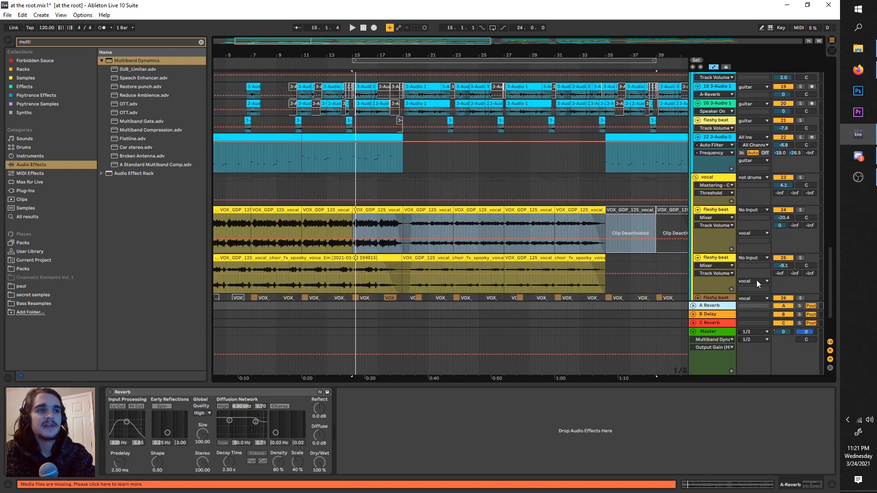
pyautogui.click(712, 177)
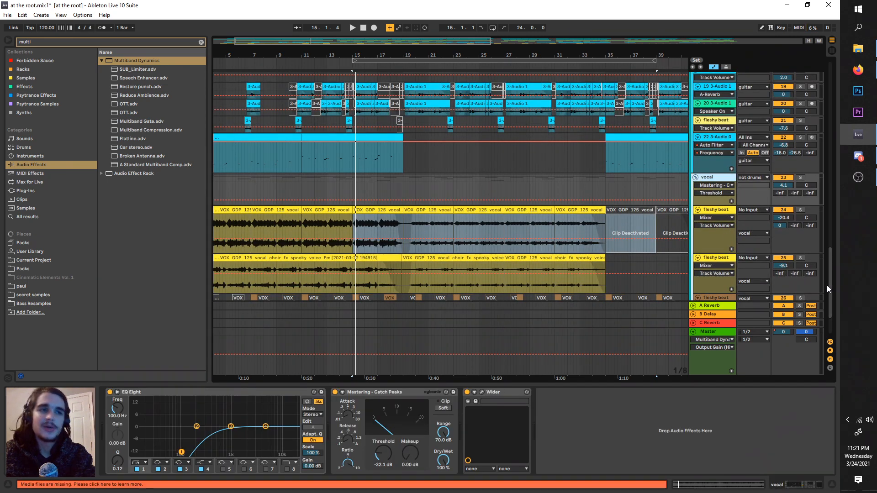
pyautogui.moveTo(827, 286); pyautogui.dragTo(829, 321)
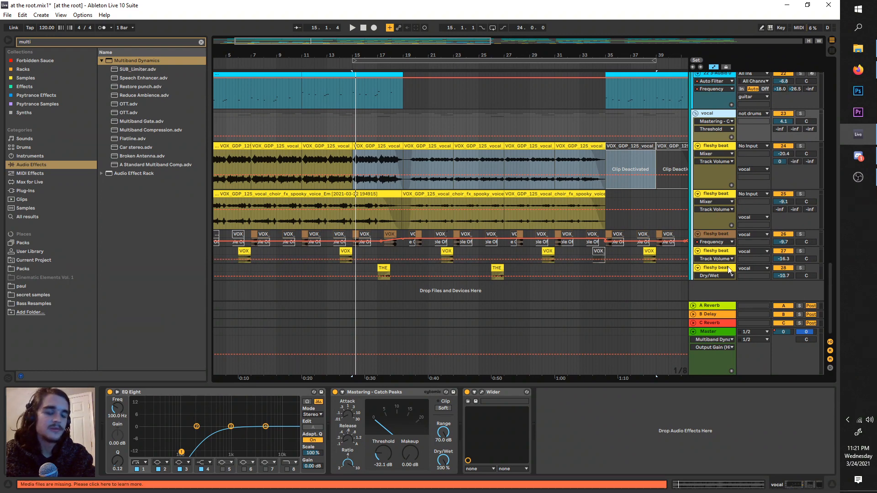
pyautogui.moveTo(829, 298); pyautogui.dragTo(802, 70)
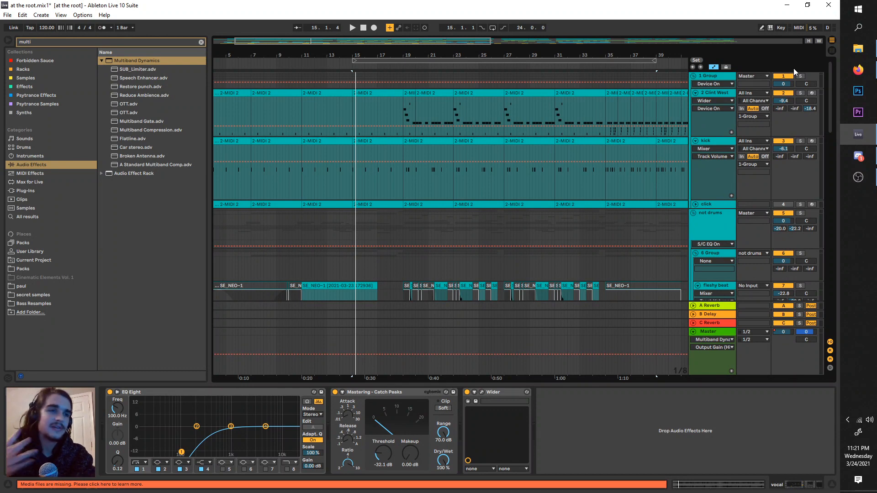
# Step: Examine the kick track's device chain and look over the sub bass and mid bass tracks
pyautogui.click(707, 142)
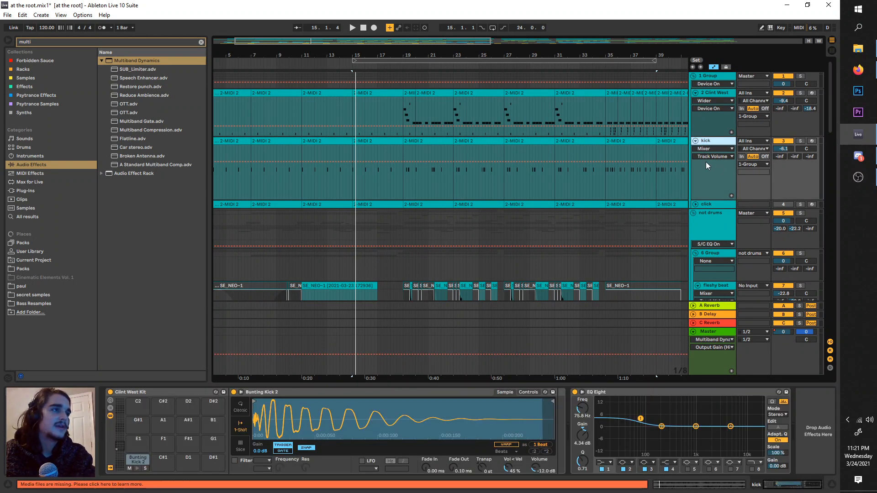
pyautogui.moveTo(830, 119); pyautogui.dragTo(822, 166)
pyautogui.scroll(-2, 817, 183)
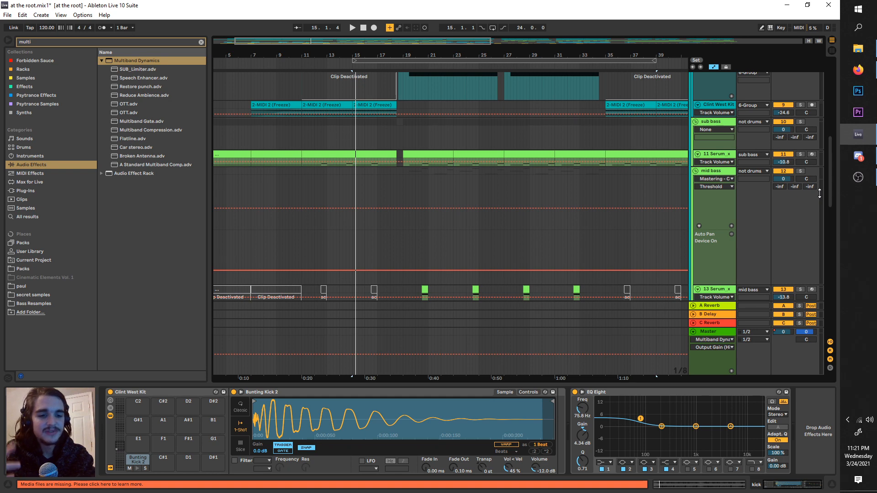
pyautogui.moveTo(830, 180); pyautogui.dragTo(831, 207)
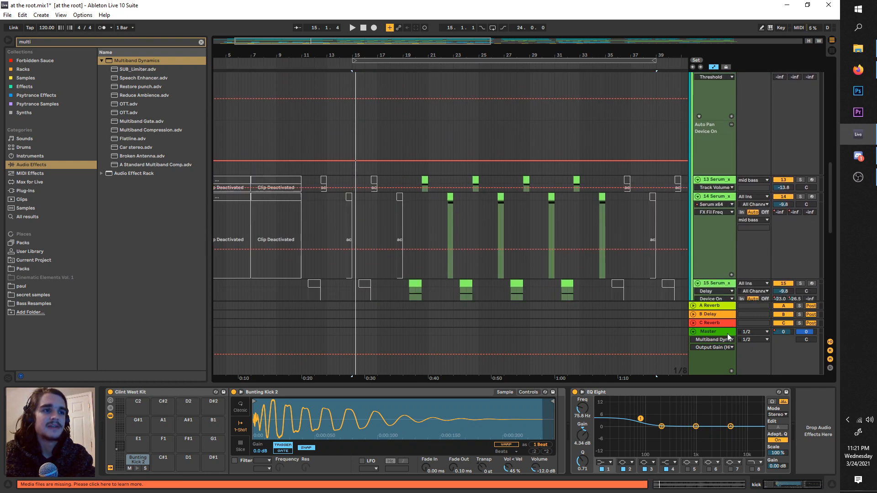
# Step: Play the mix from bar 15 with the master's Spectrum enlarged and reduce the height of its display
pyautogui.click(728, 334)
pyautogui.click(667, 392)
pyautogui.press('space')
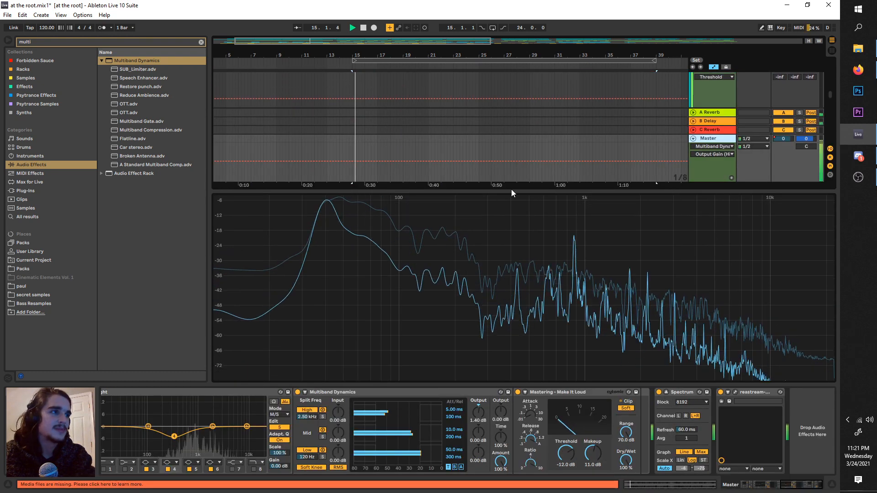
pyautogui.moveTo(512, 190); pyautogui.dragTo(512, 227)
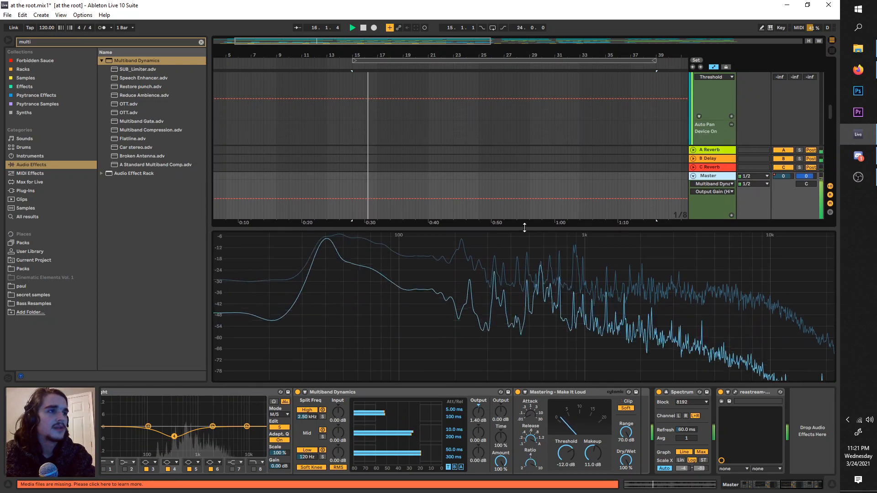
# Step: Fold the master track and bring the full-length arrangement into view with the drum group and kick tracks showing
pyautogui.scroll(6, 475, 136)
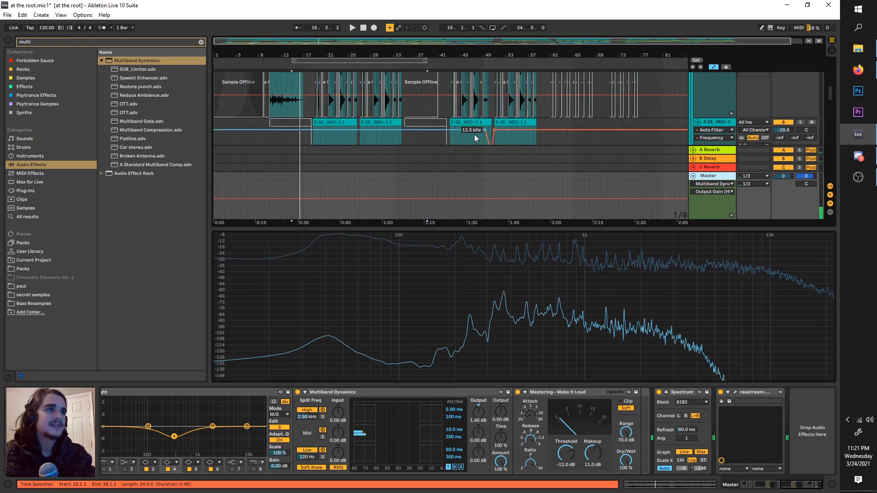
pyautogui.click(693, 176)
pyautogui.scroll(3, 547, 152)
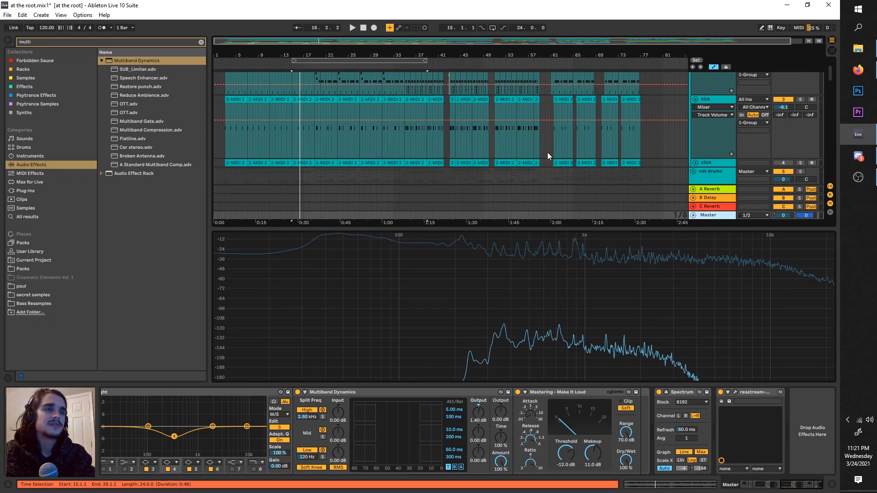
pyautogui.scroll(-5, 707, 145)
pyautogui.scroll(3, 726, 138)
pyautogui.scroll(5, 725, 135)
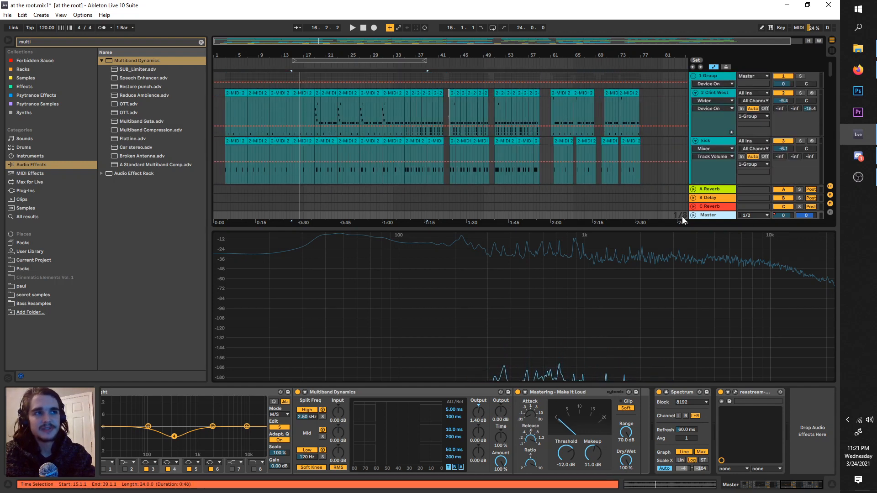